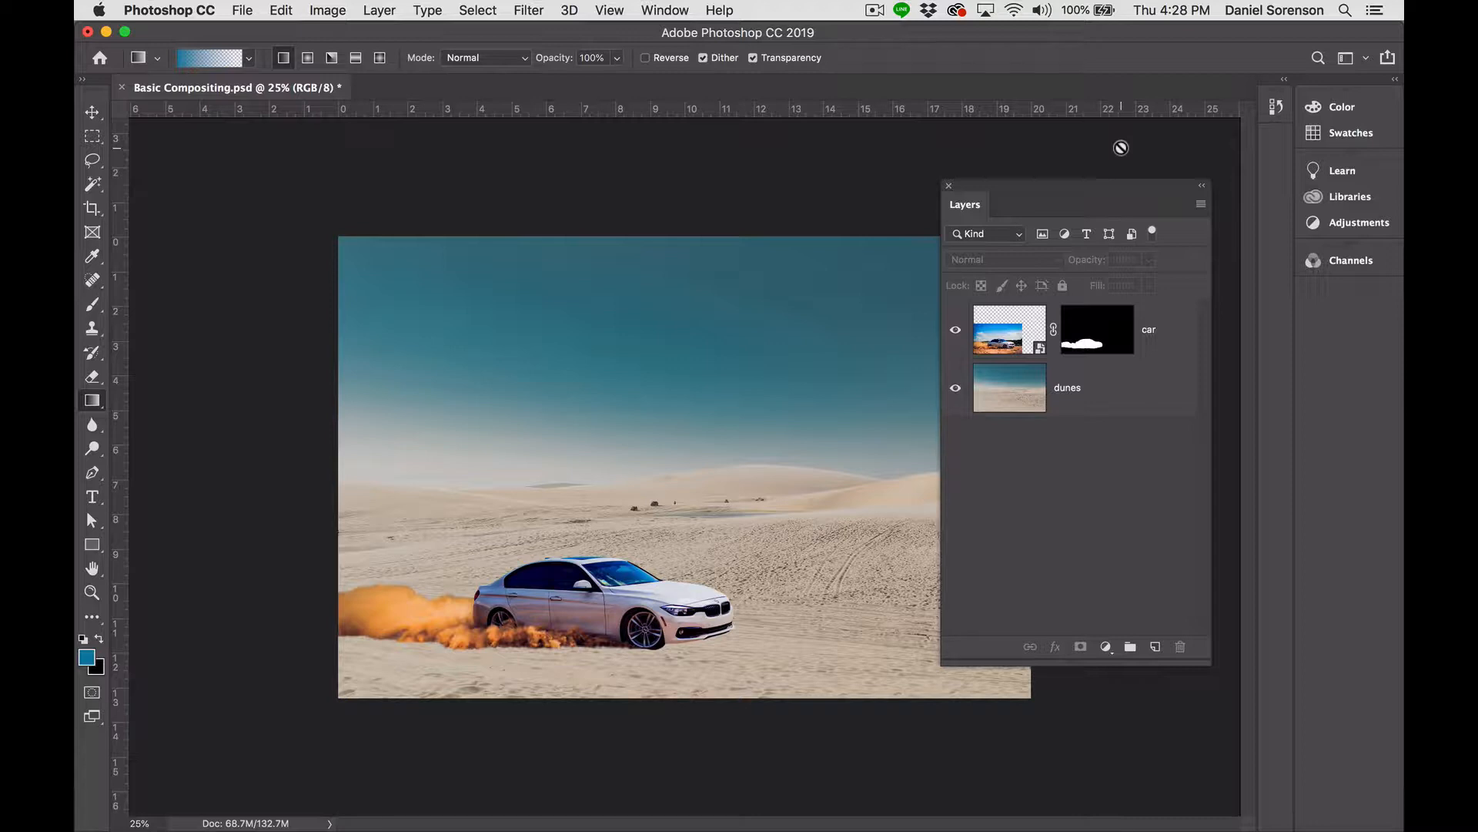
# Disable the car layer's mask to view the full source photo and re-enable the mask.
pyautogui.keyDown('shift'); pyautogui.click(1095, 337); pyautogui.keyUp('shift')
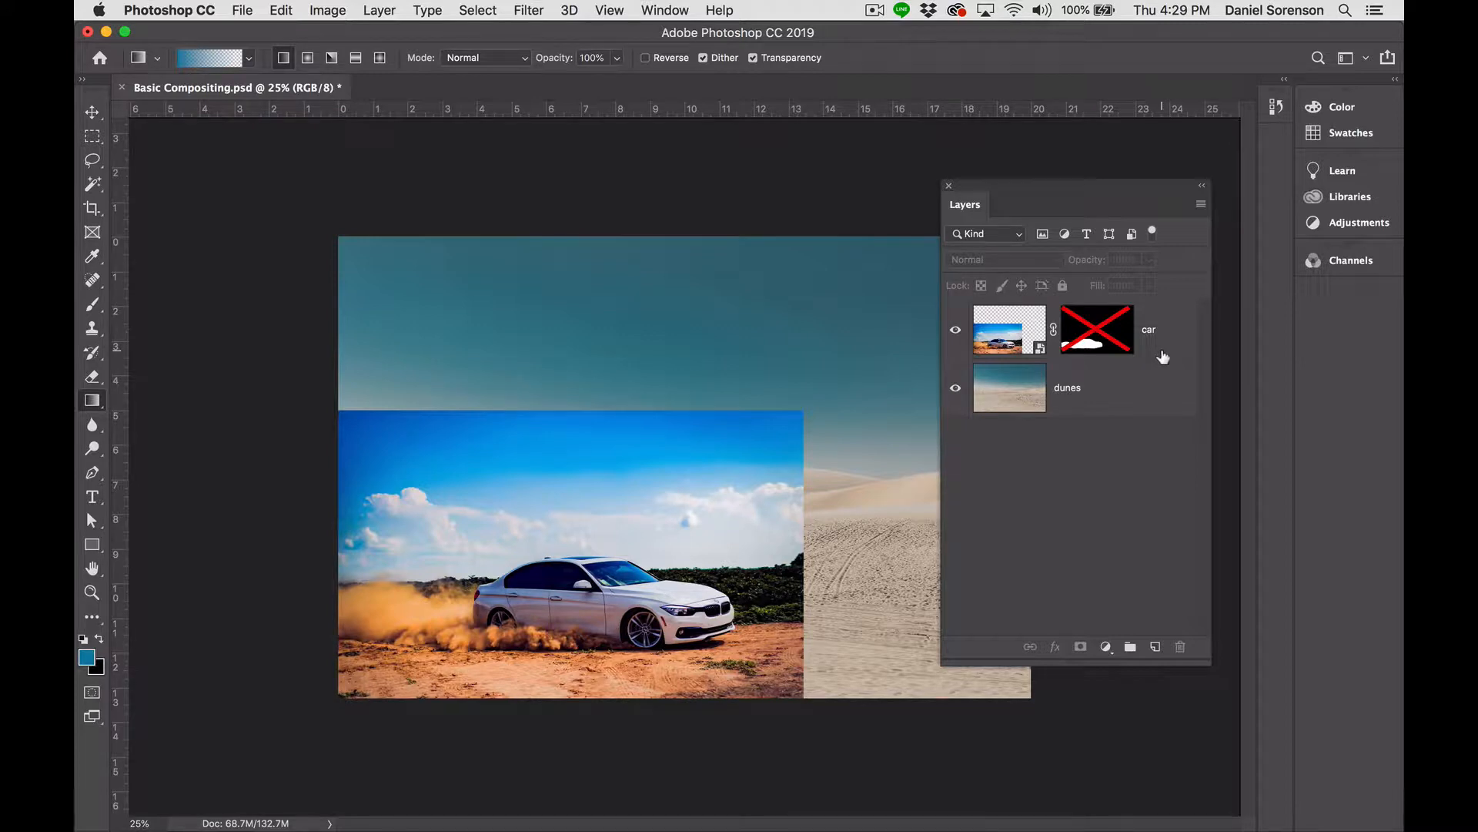
pyautogui.keyDown('shift'); pyautogui.click(1124, 343); pyautogui.keyUp('shift')
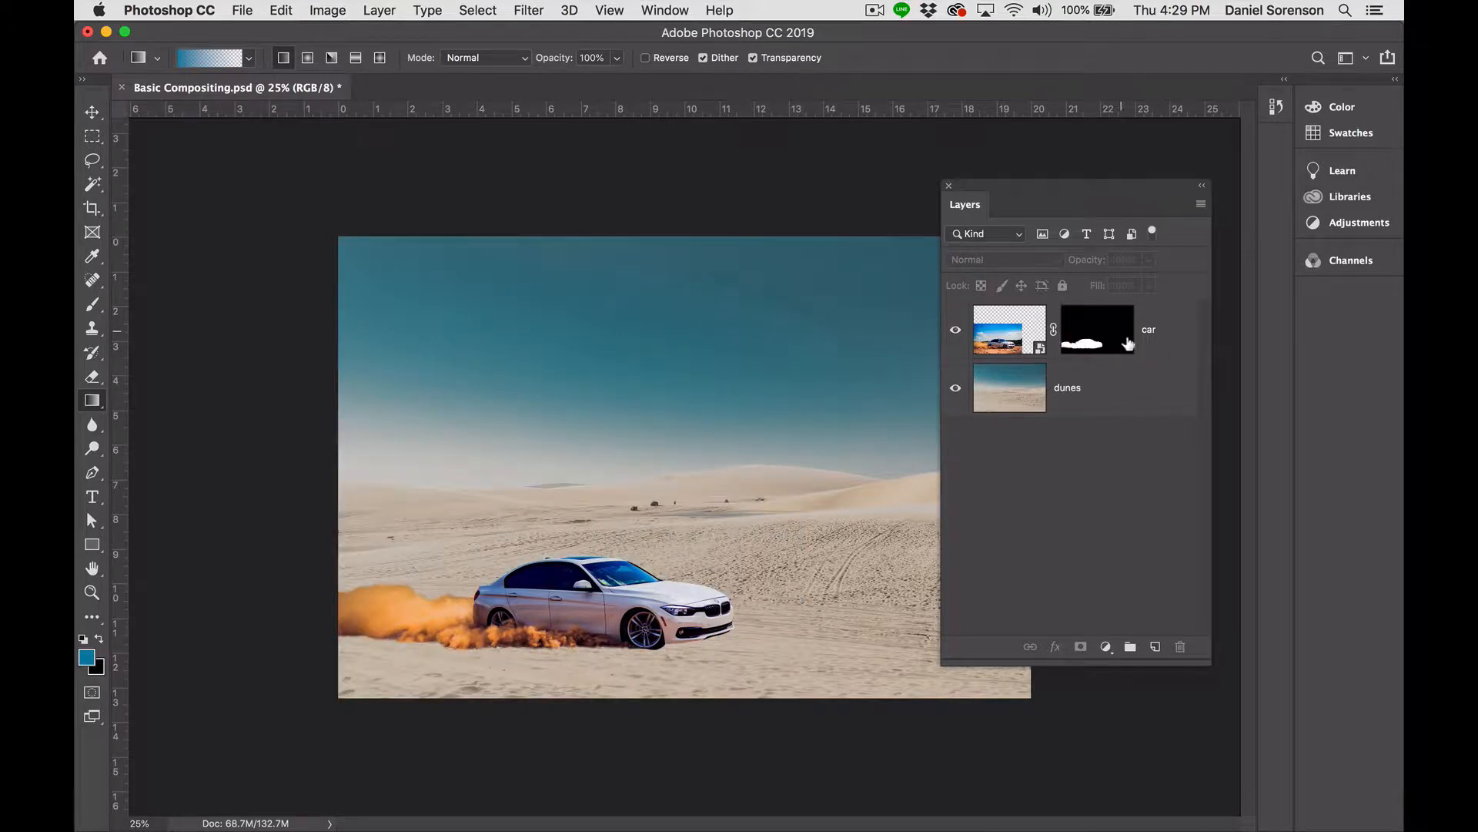
# Add a Levels adjustment layer directly above the dunes layer.
pyautogui.click(1131, 383)
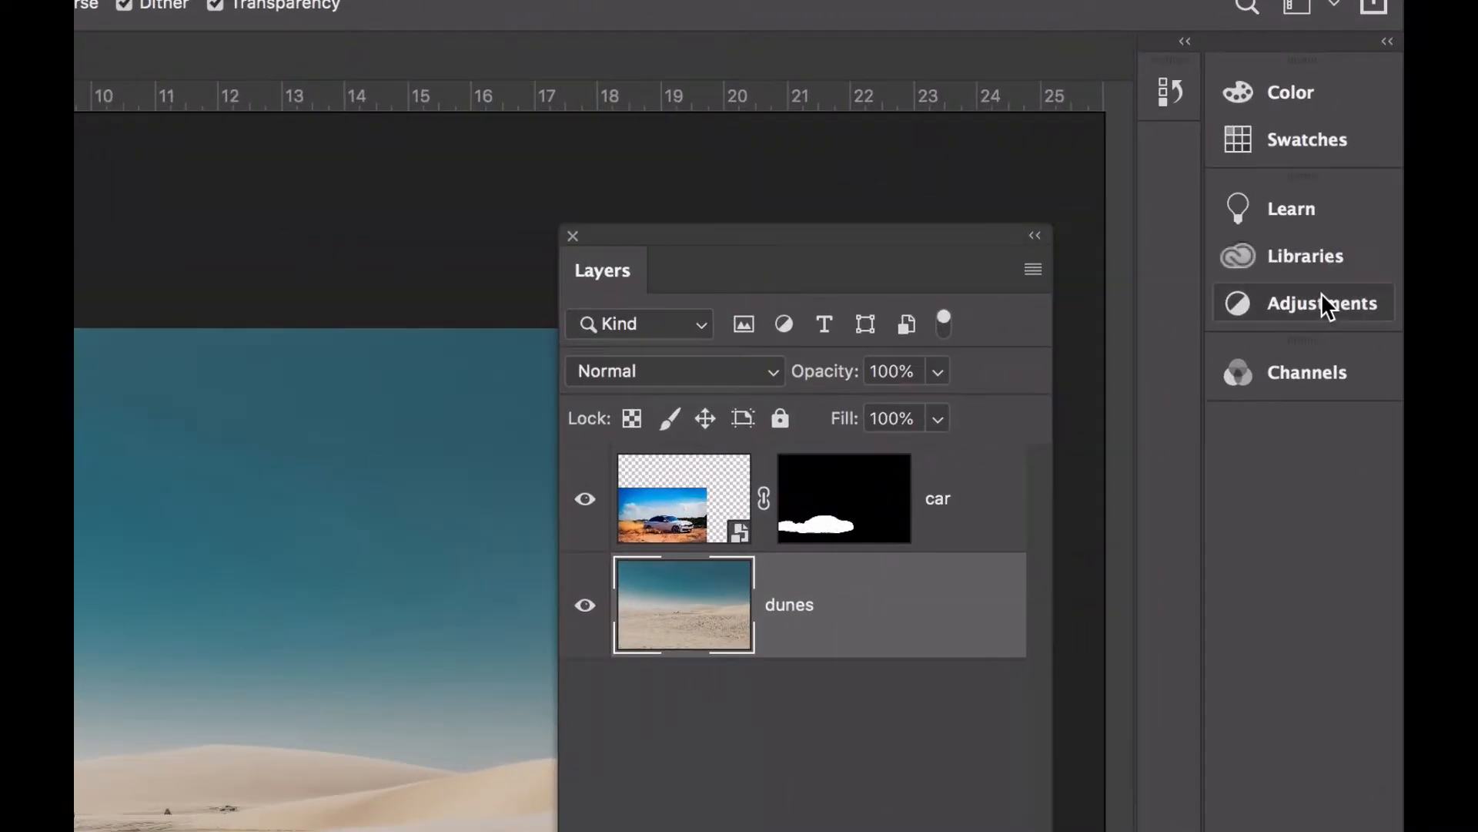
pyautogui.click(1361, 219)
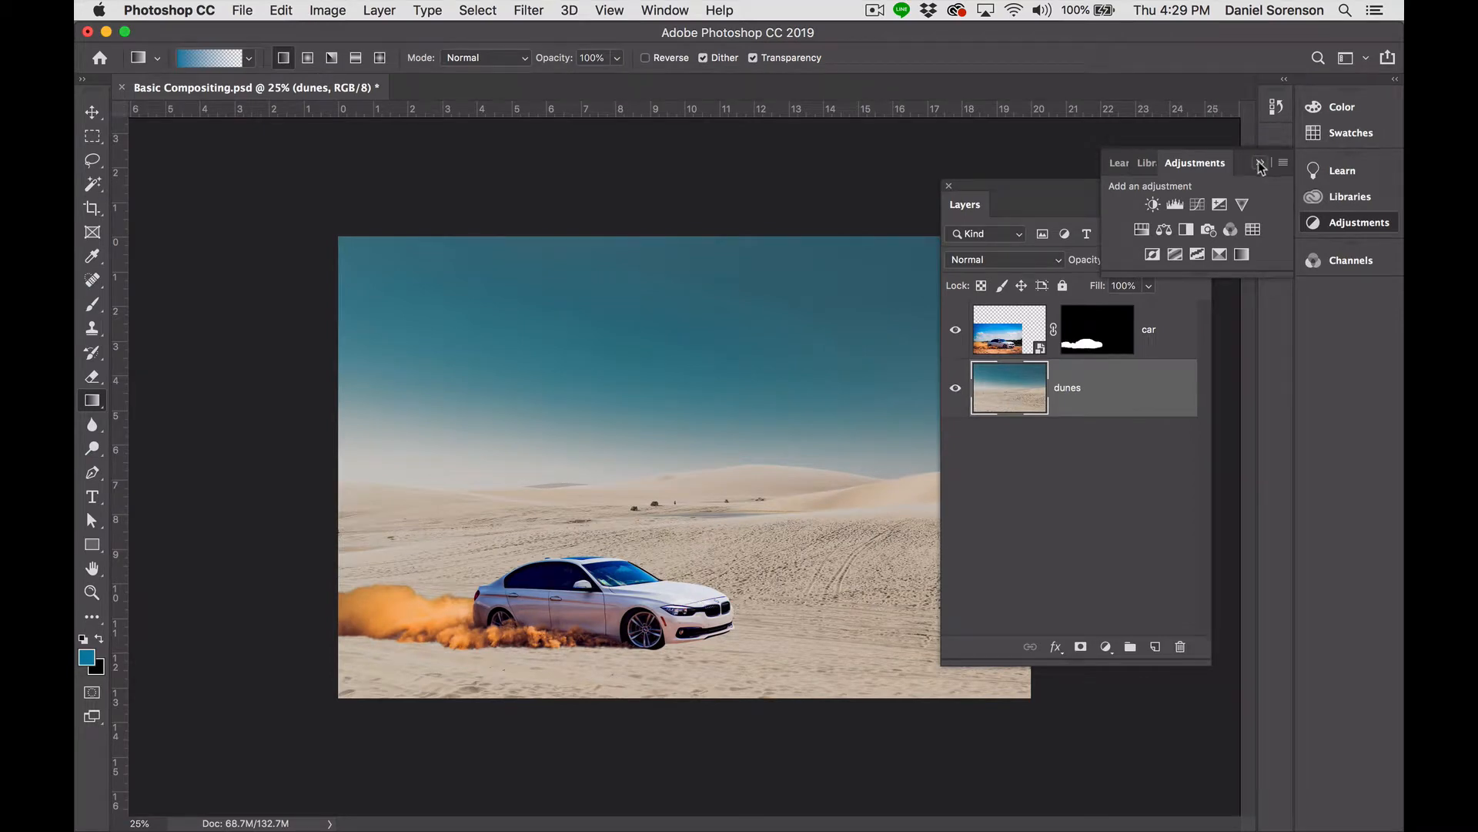
pyautogui.click(1261, 167)
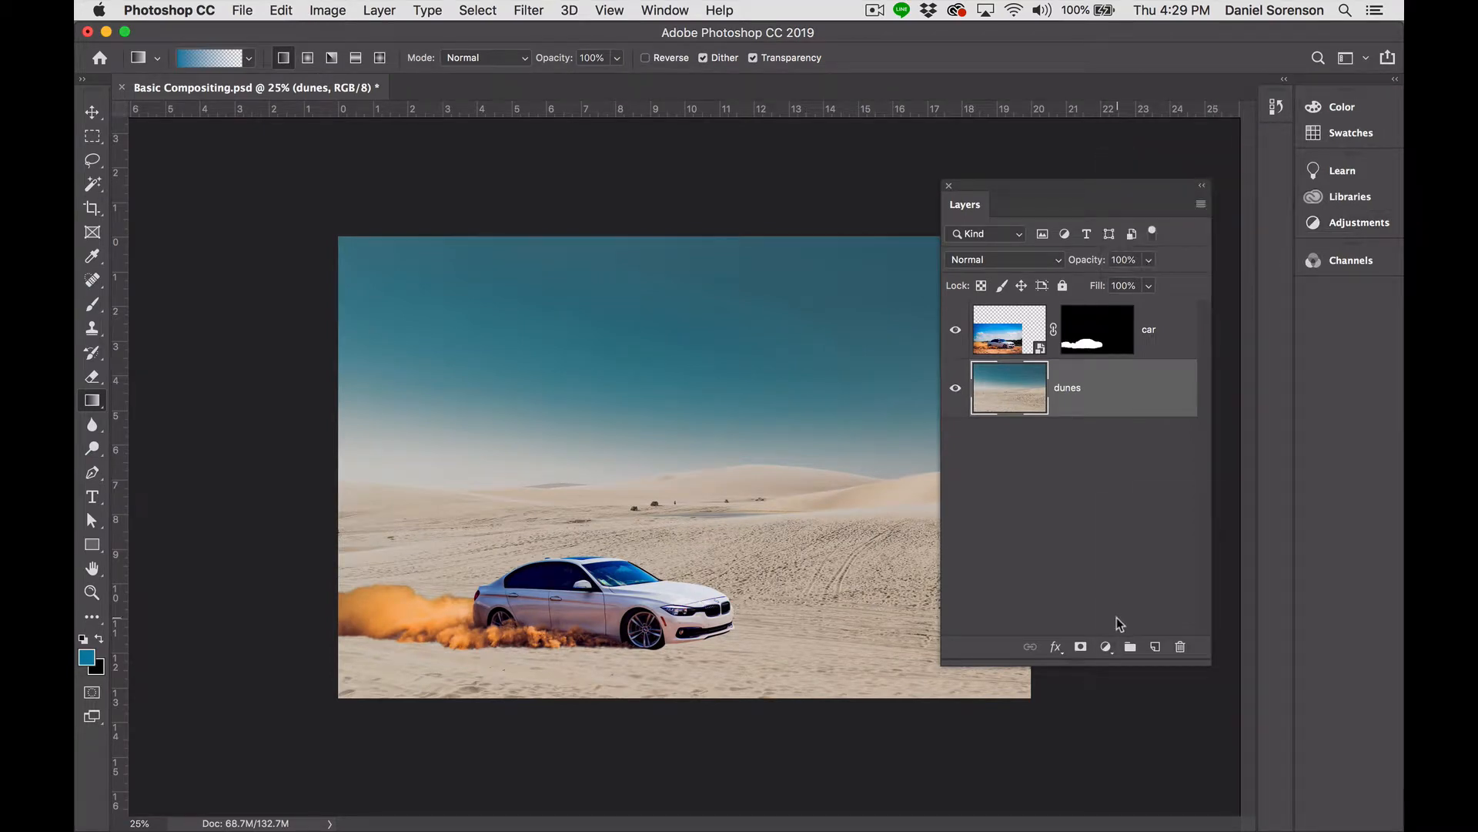
pyautogui.click(1105, 647)
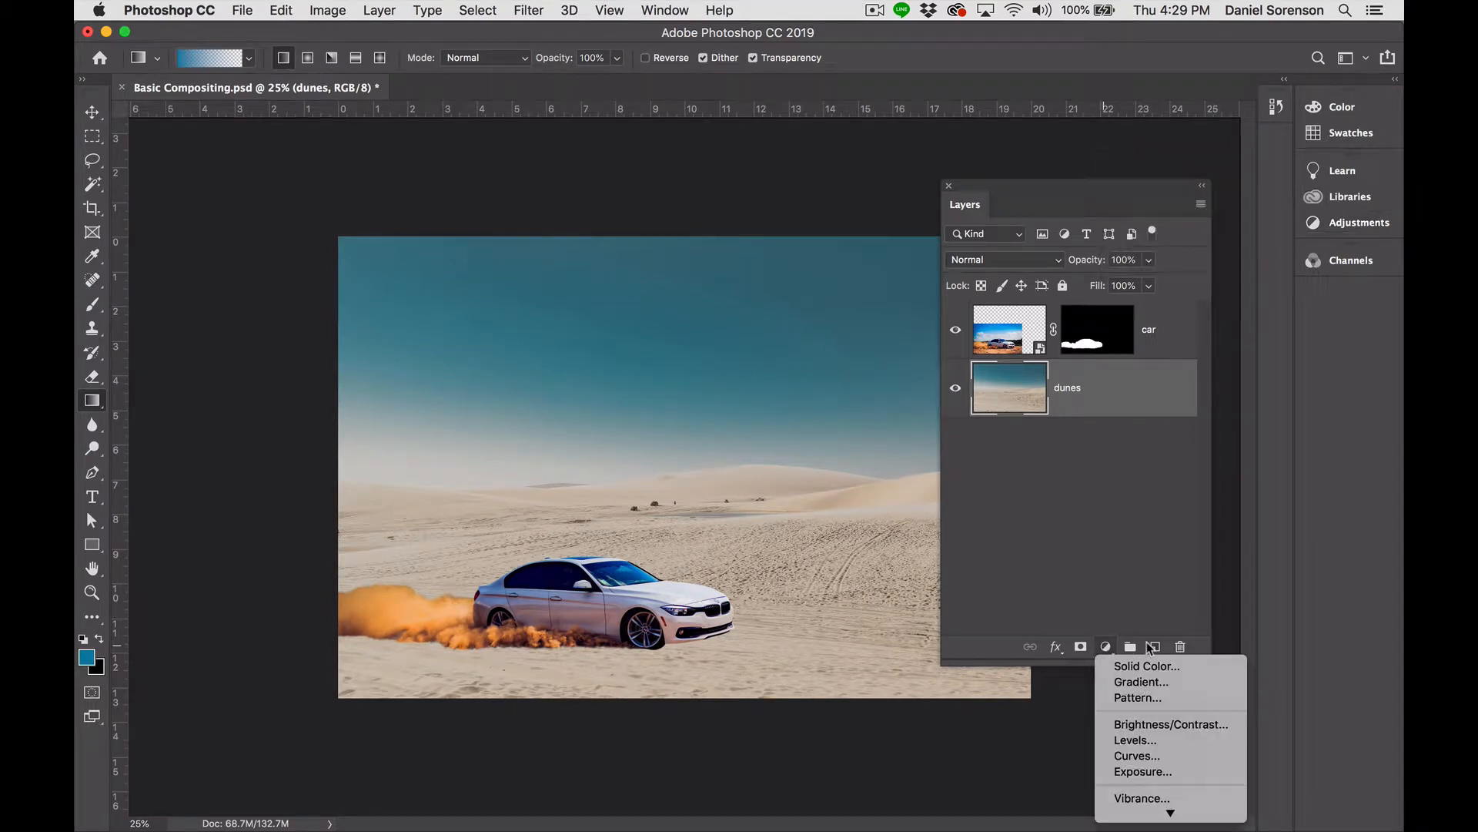
pyautogui.click(1145, 745)
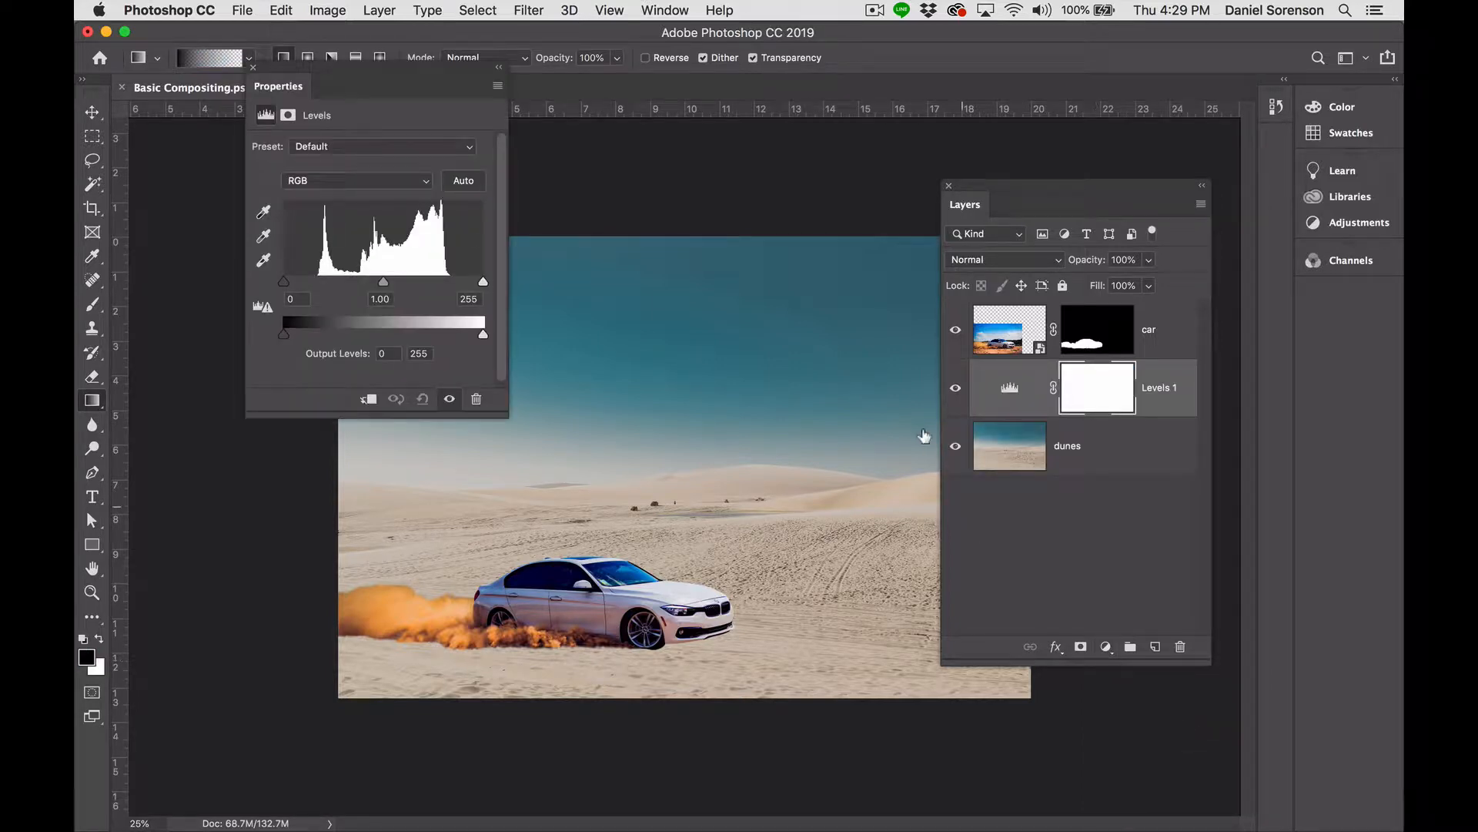
pyautogui.moveTo(471, 73); pyautogui.dragTo(710, 115)
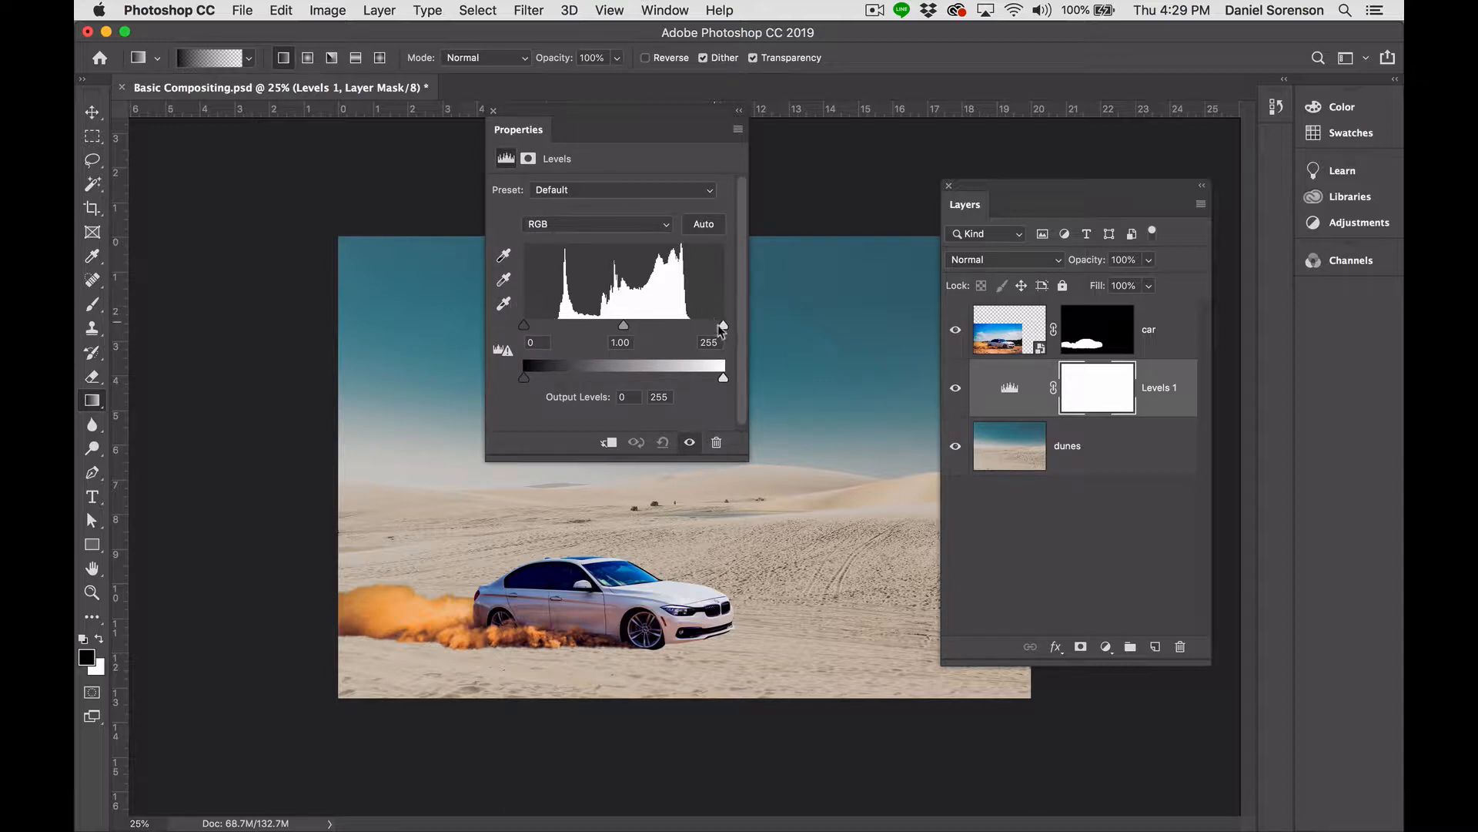
# Set the dunes Levels adjustment's RGB input levels to 24 for black and 231 for white.
pyautogui.moveTo(723, 326); pyautogui.dragTo(691, 326)
pyautogui.moveTo(524, 327); pyautogui.dragTo(543, 329)
pyautogui.moveTo(691, 327); pyautogui.dragTo(704, 327)
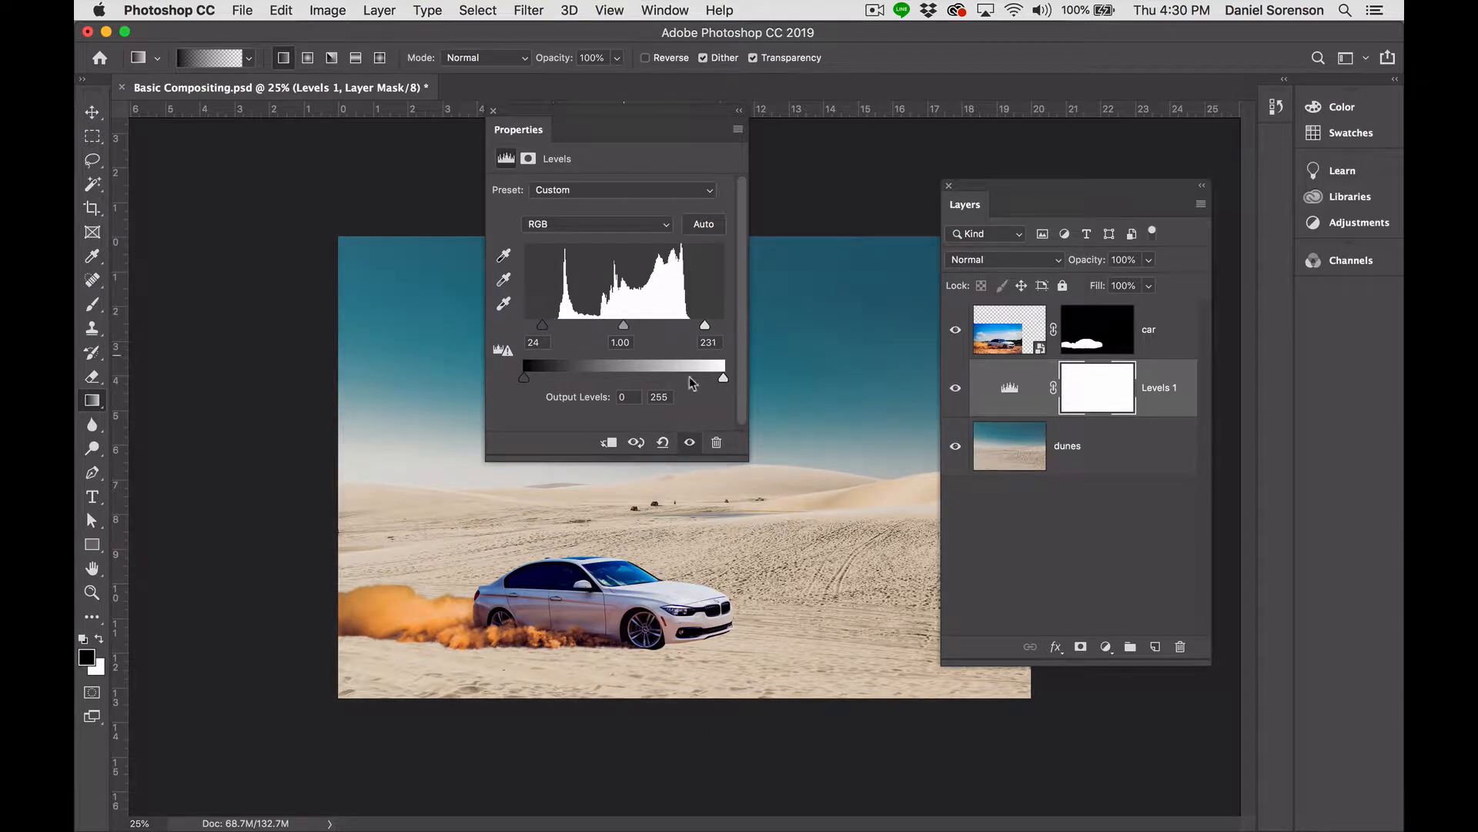
# Try the output level sliders and the Red channel's midtone in the Levels adjustment, and return to the RGB channel.
pyautogui.moveTo(723, 379)
pyautogui.mouseDown()
pyautogui.moveTo(656, 376)
pyautogui.moveTo(736, 389)
pyautogui.mouseUp()
pyautogui.moveTo(524, 377)
pyautogui.mouseDown()
pyautogui.moveTo(594, 379)
pyautogui.moveTo(519, 377)
pyautogui.mouseUp()
pyautogui.moveTo(723, 379); pyautogui.dragTo(731, 379)
pyautogui.click(612, 224)
pyautogui.click(608, 237)
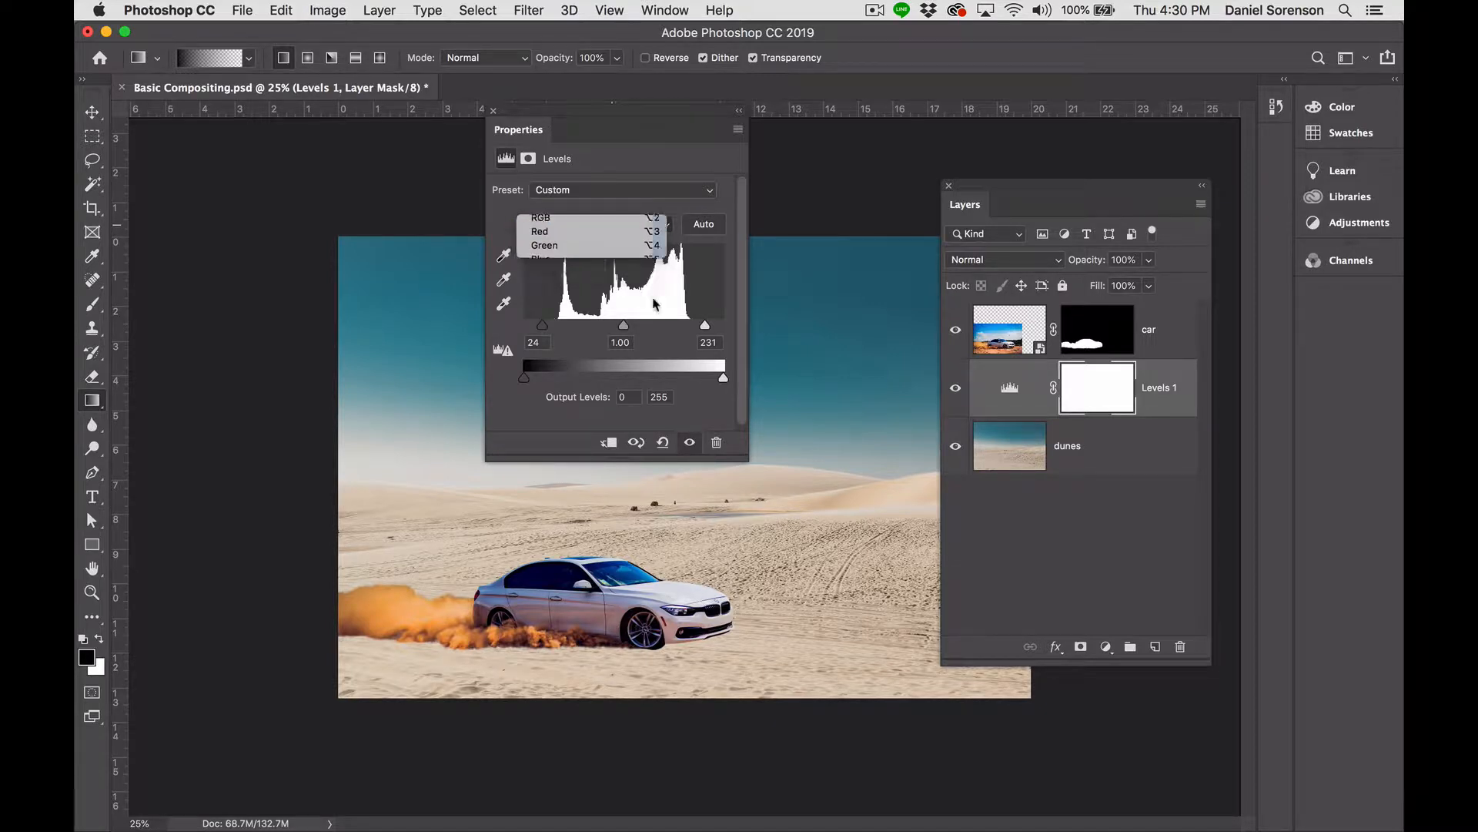
pyautogui.moveTo(624, 325)
pyautogui.mouseDown()
pyautogui.moveTo(587, 329)
pyautogui.moveTo(625, 329)
pyautogui.mouseUp()
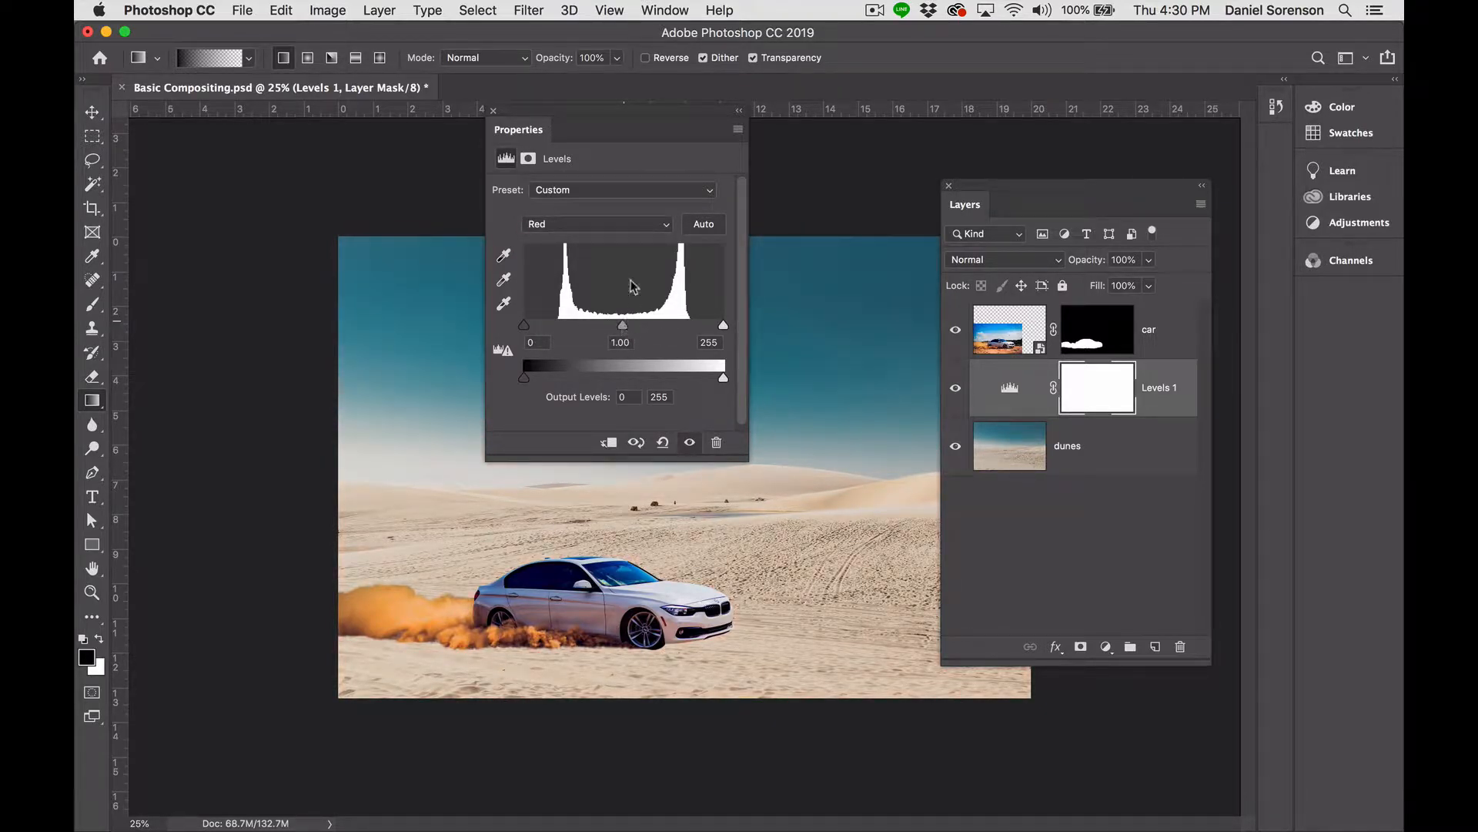
pyautogui.click(616, 226)
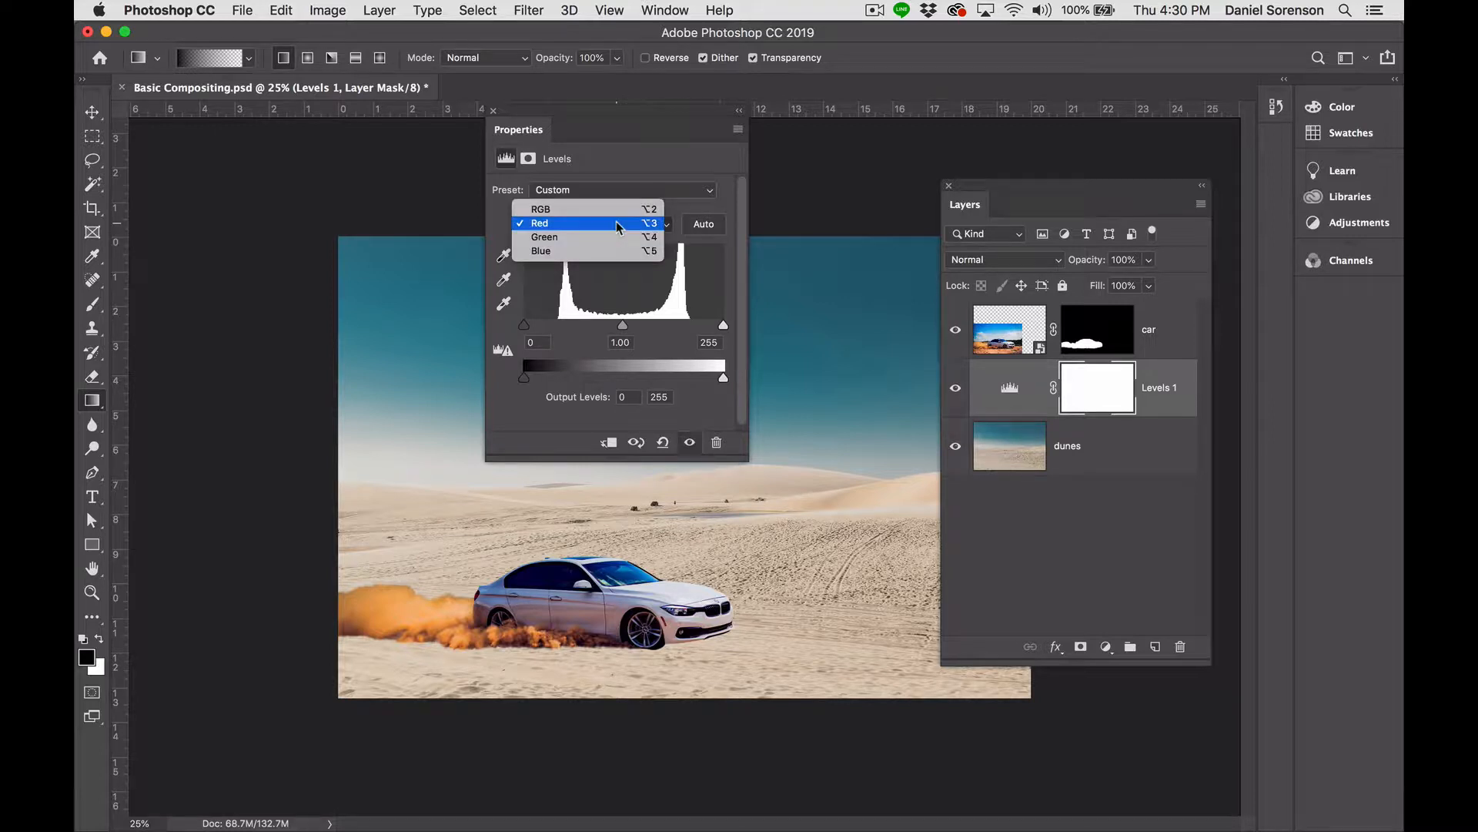
pyautogui.click(608, 210)
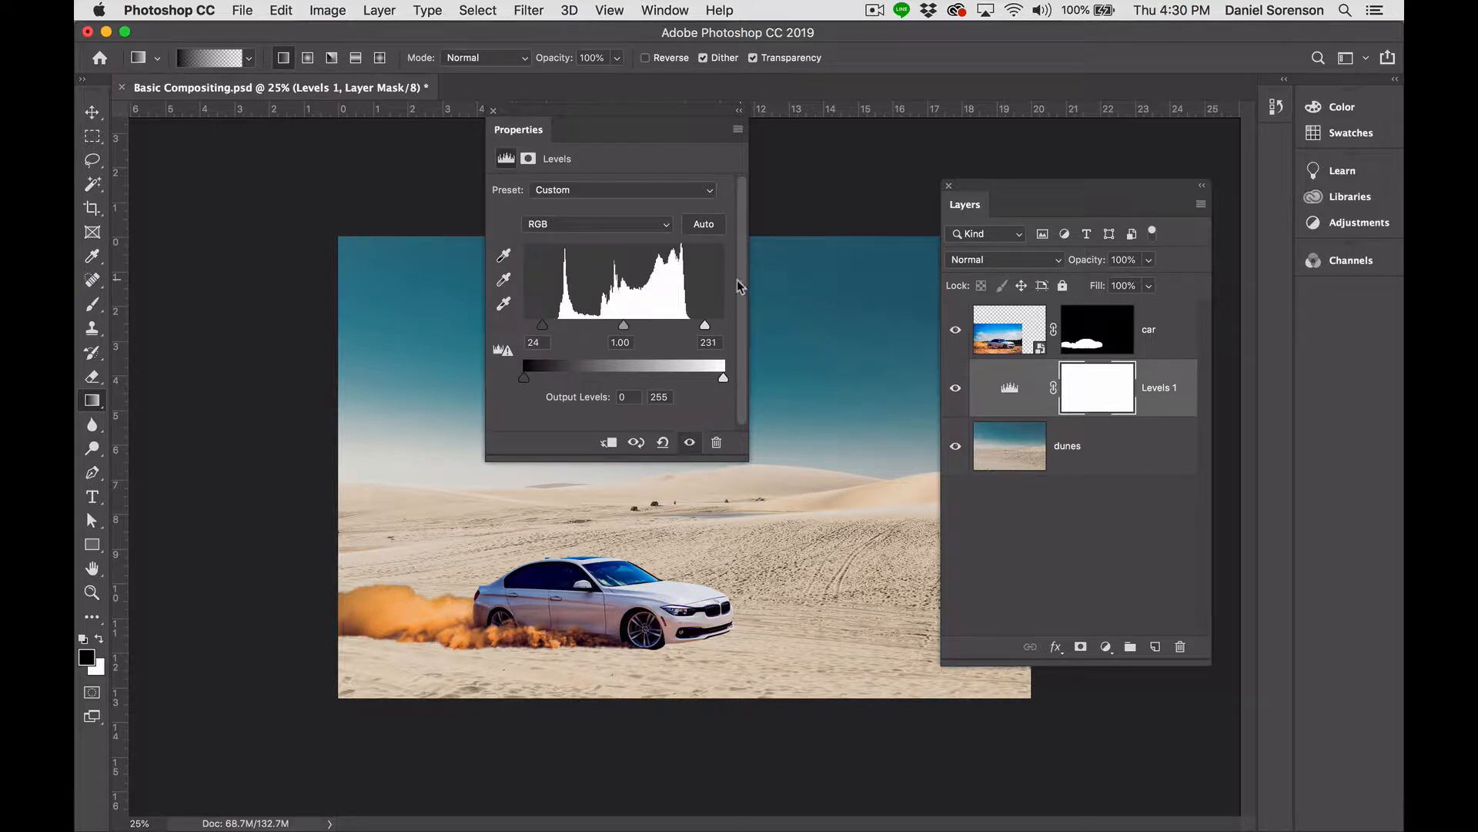
# Strengthen the dunes contrast by setting the RGB input levels to 52 for black and 220 for white.
pyautogui.moveTo(703, 330); pyautogui.dragTo(698, 330)
pyautogui.moveTo(544, 326); pyautogui.dragTo(567, 333)
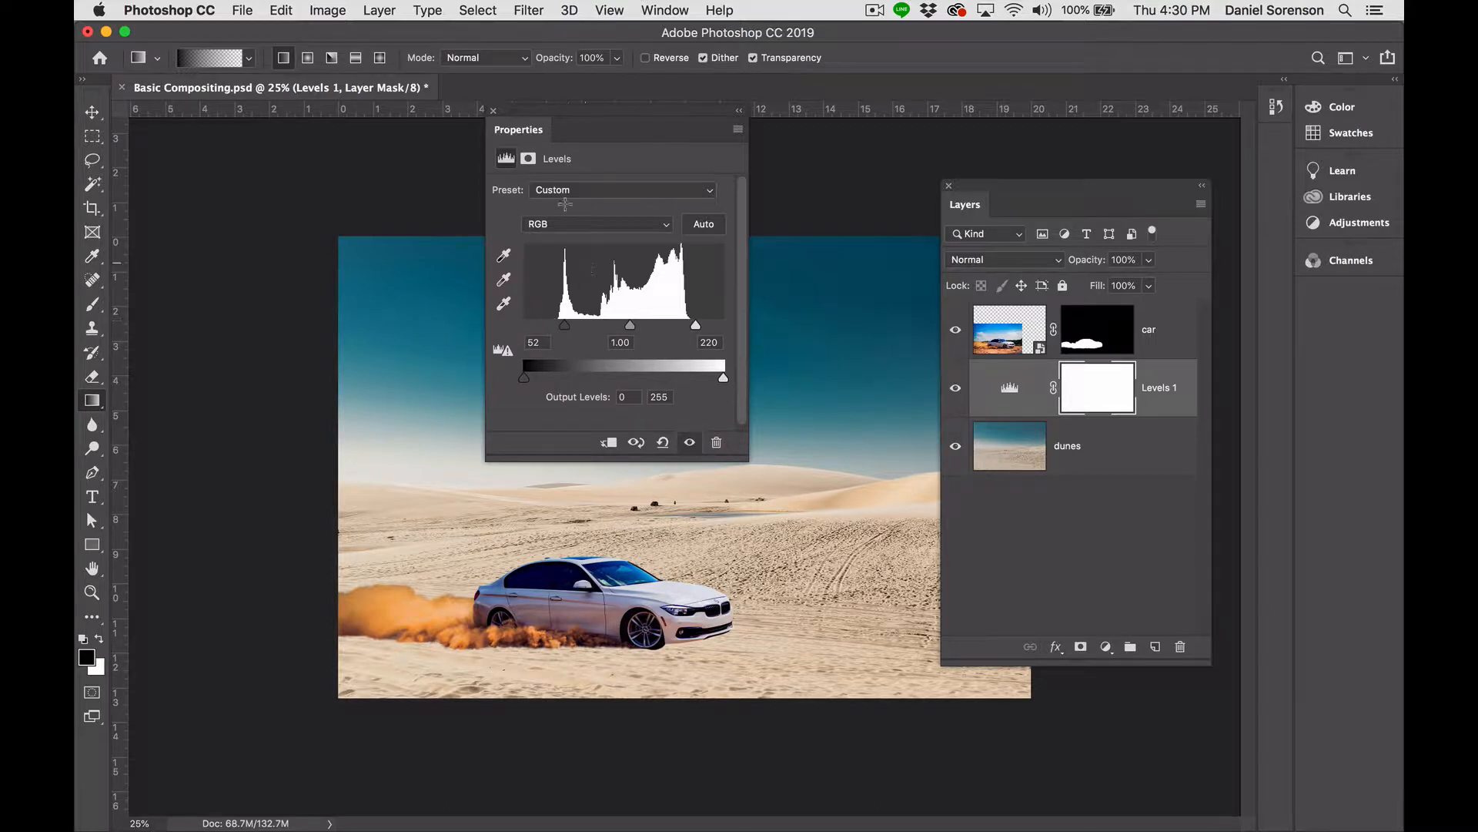
pyautogui.click(493, 110)
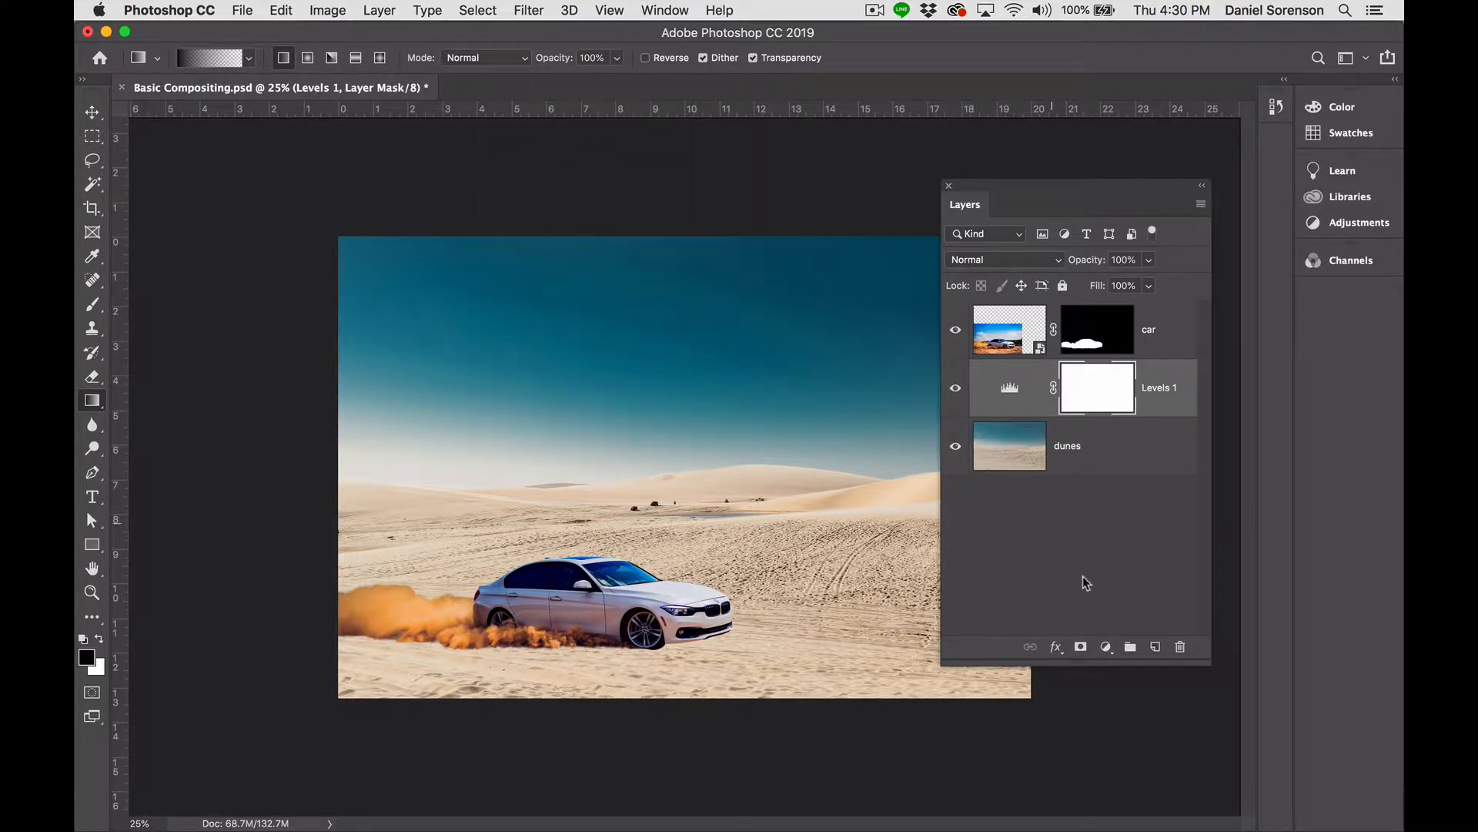
# Add a Hue/Saturation adjustment layer above Levels 1 and raise its saturation slightly.
pyautogui.click(1106, 647)
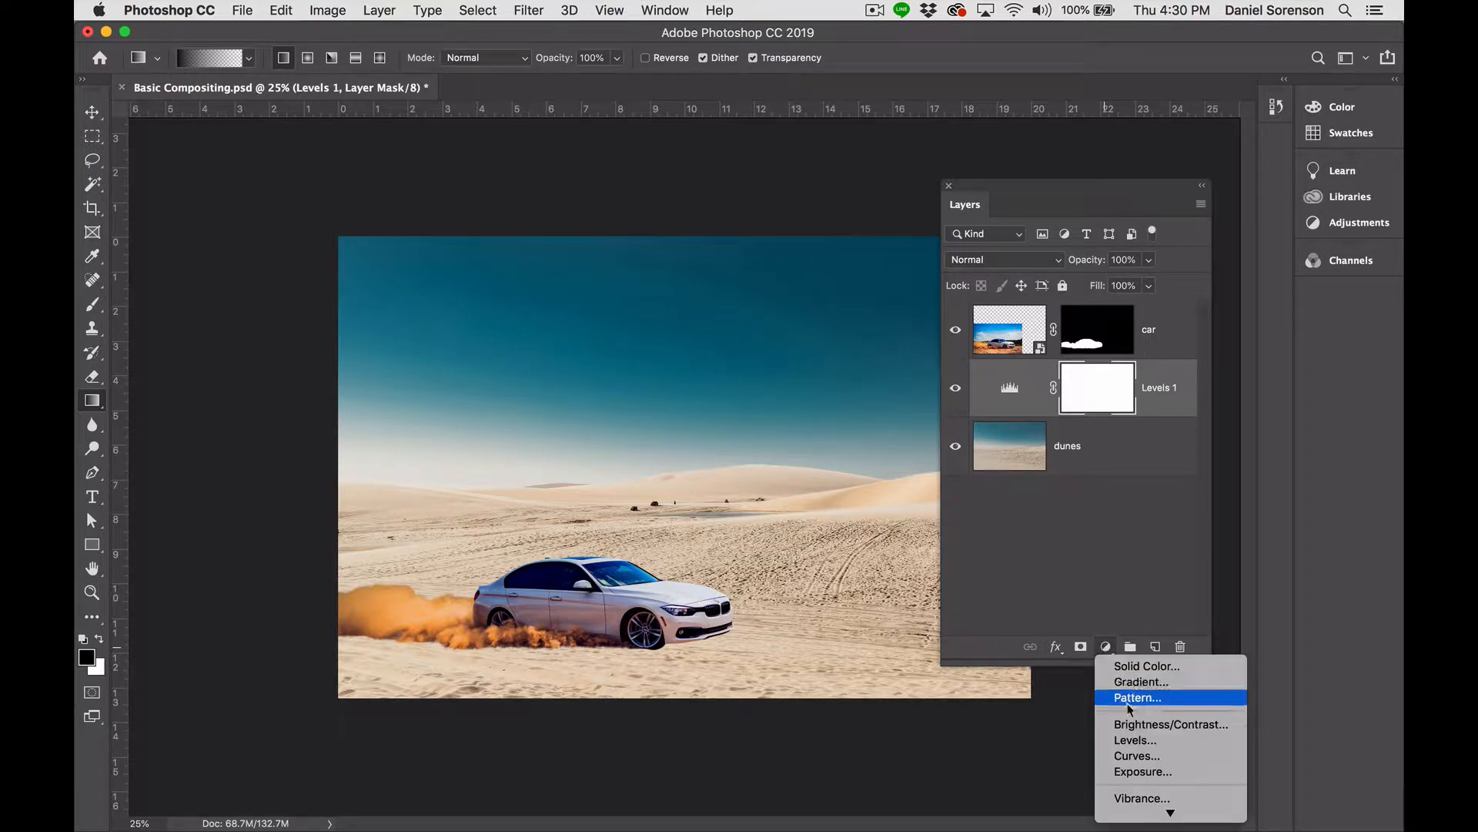
pyautogui.moveTo(1129, 813)
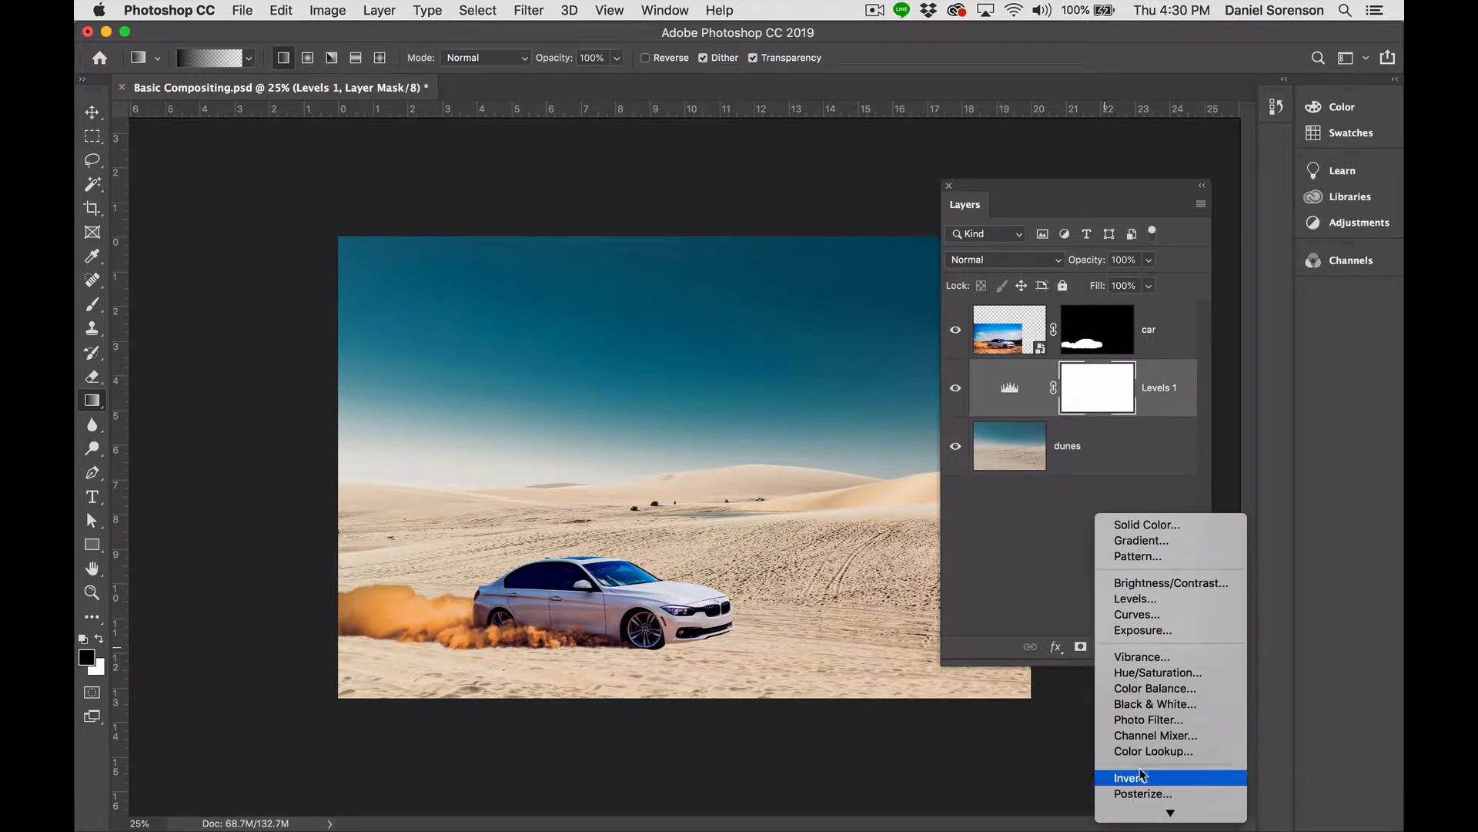
pyautogui.click(1158, 677)
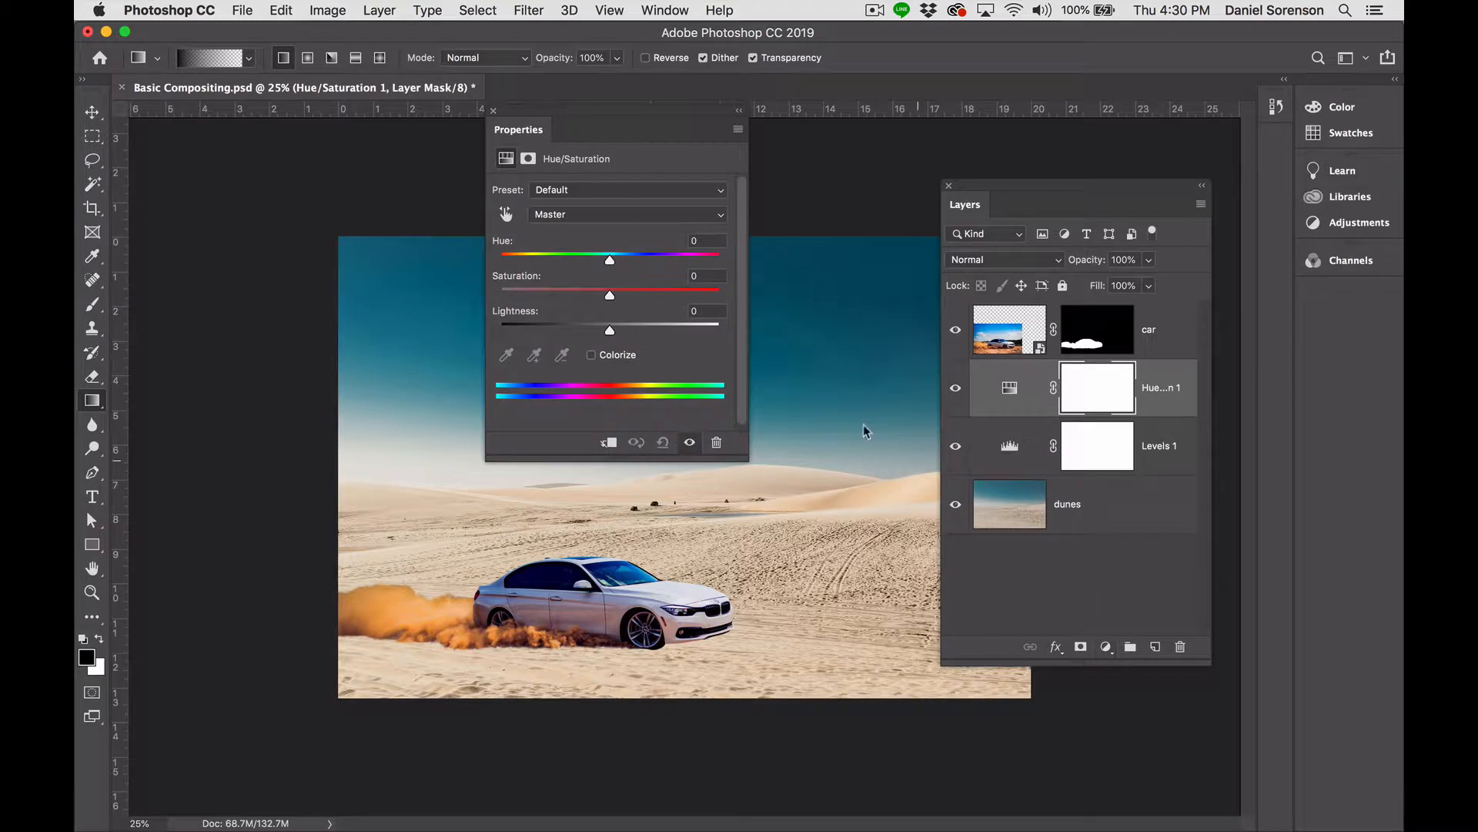
pyautogui.moveTo(610, 296); pyautogui.dragTo(625, 296)
pyautogui.click(493, 115)
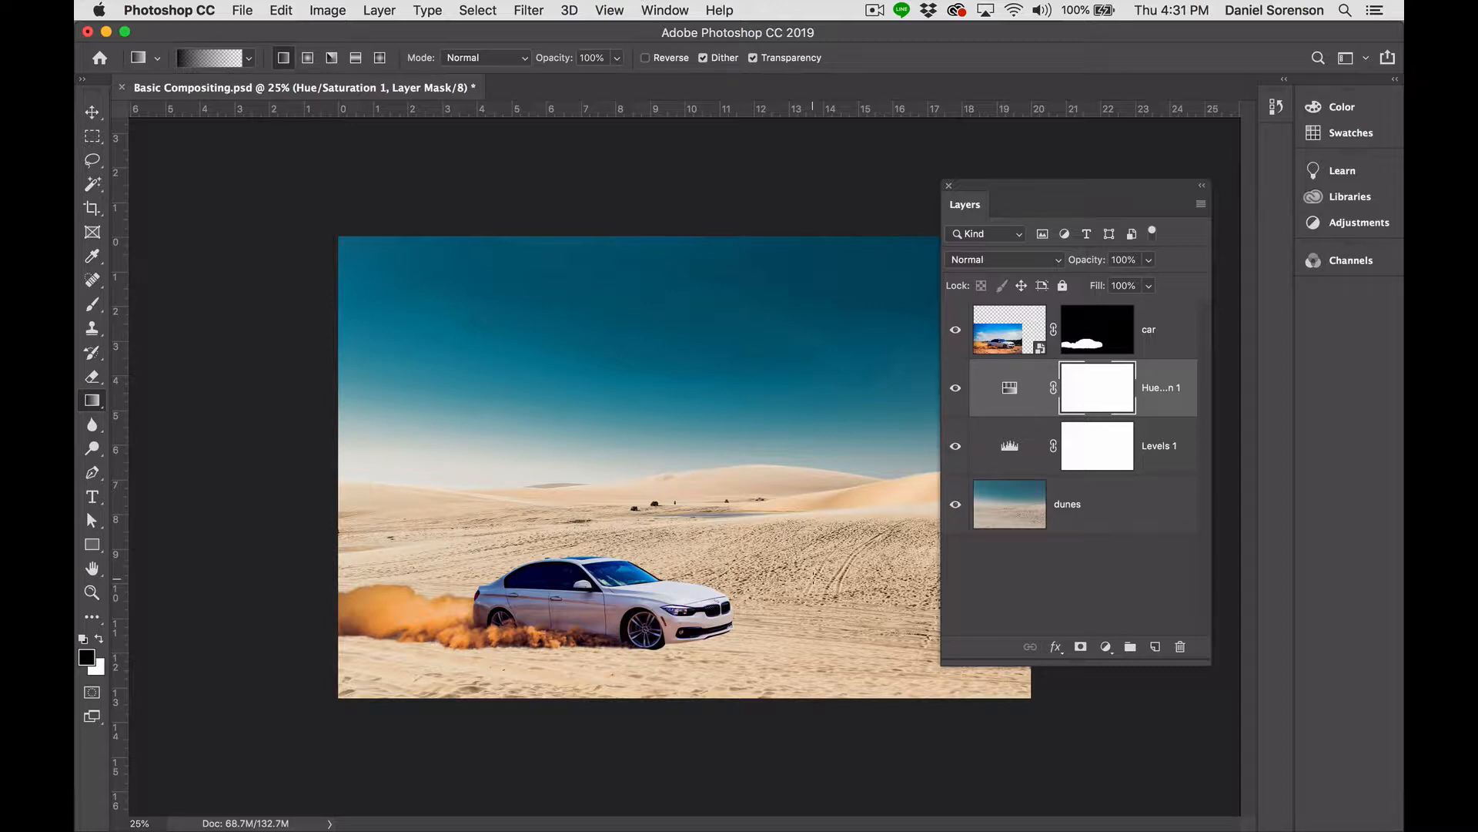
# Duplicate the masked car layer and hide the copy.
pyautogui.click(1020, 343)
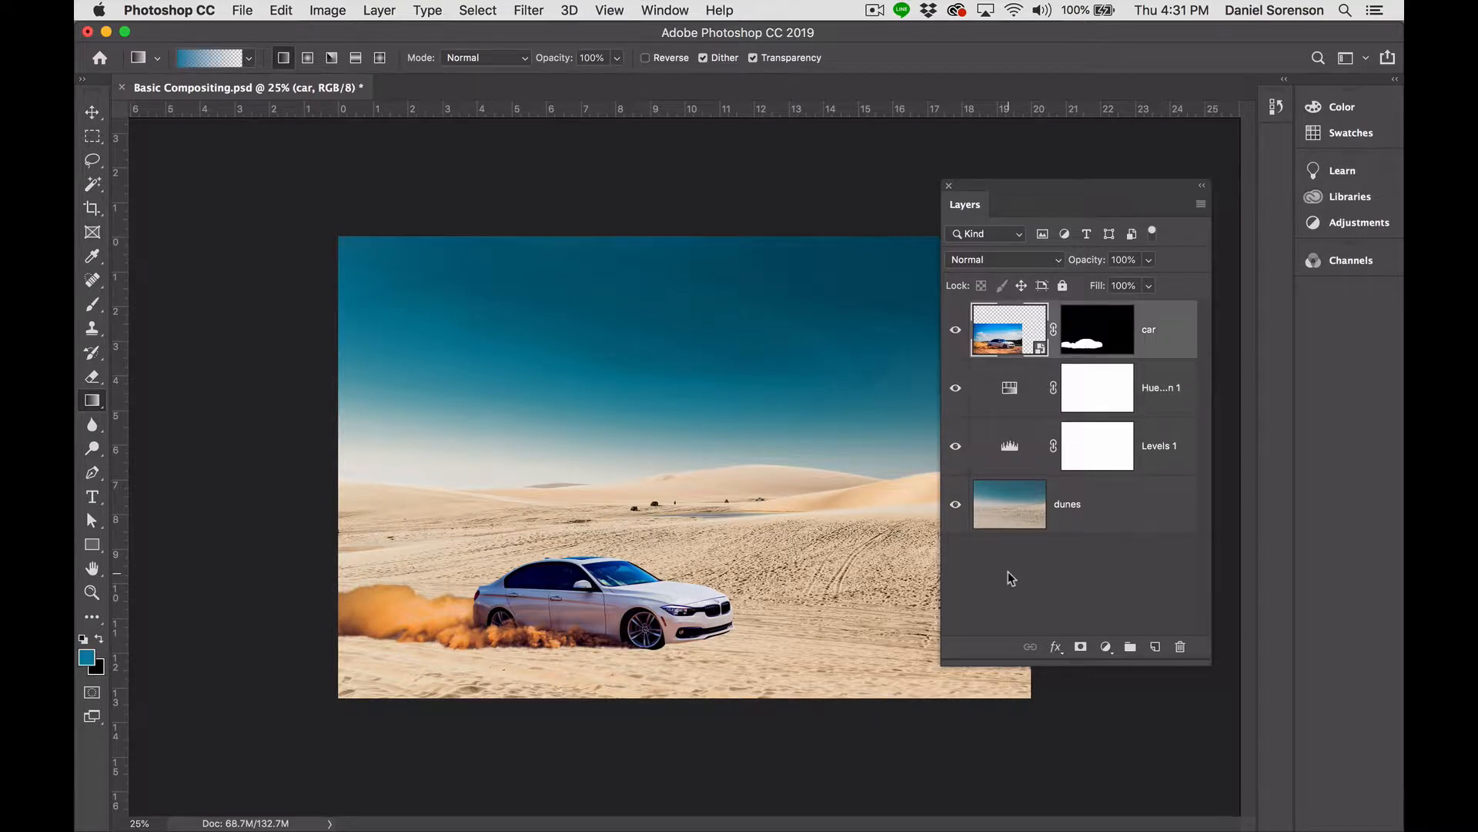
pyautogui.press('super+j')
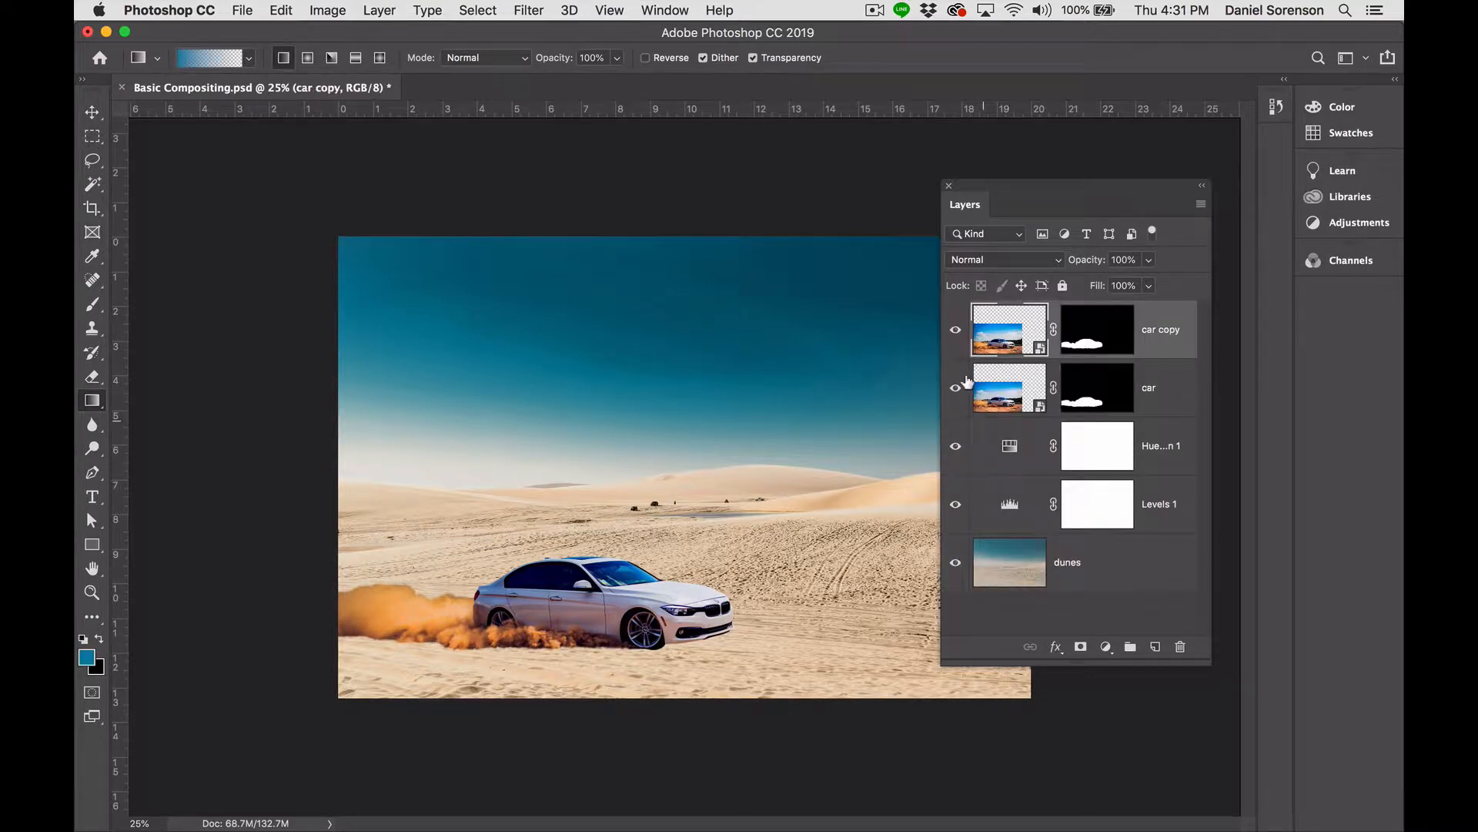
pyautogui.click(957, 332)
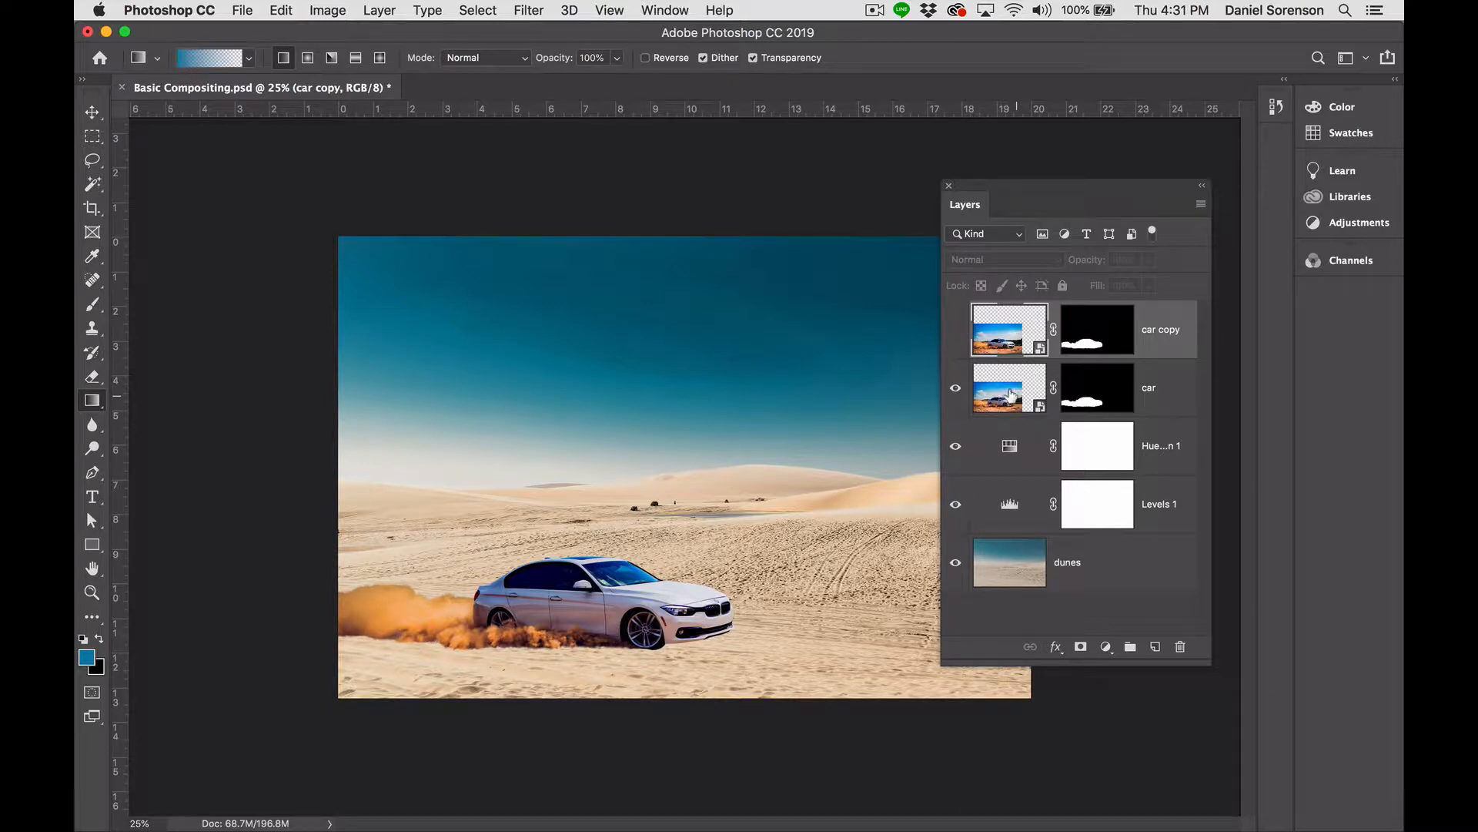
# Add a Levels adjustment layer directly above the original car layer.
pyautogui.click(1015, 398)
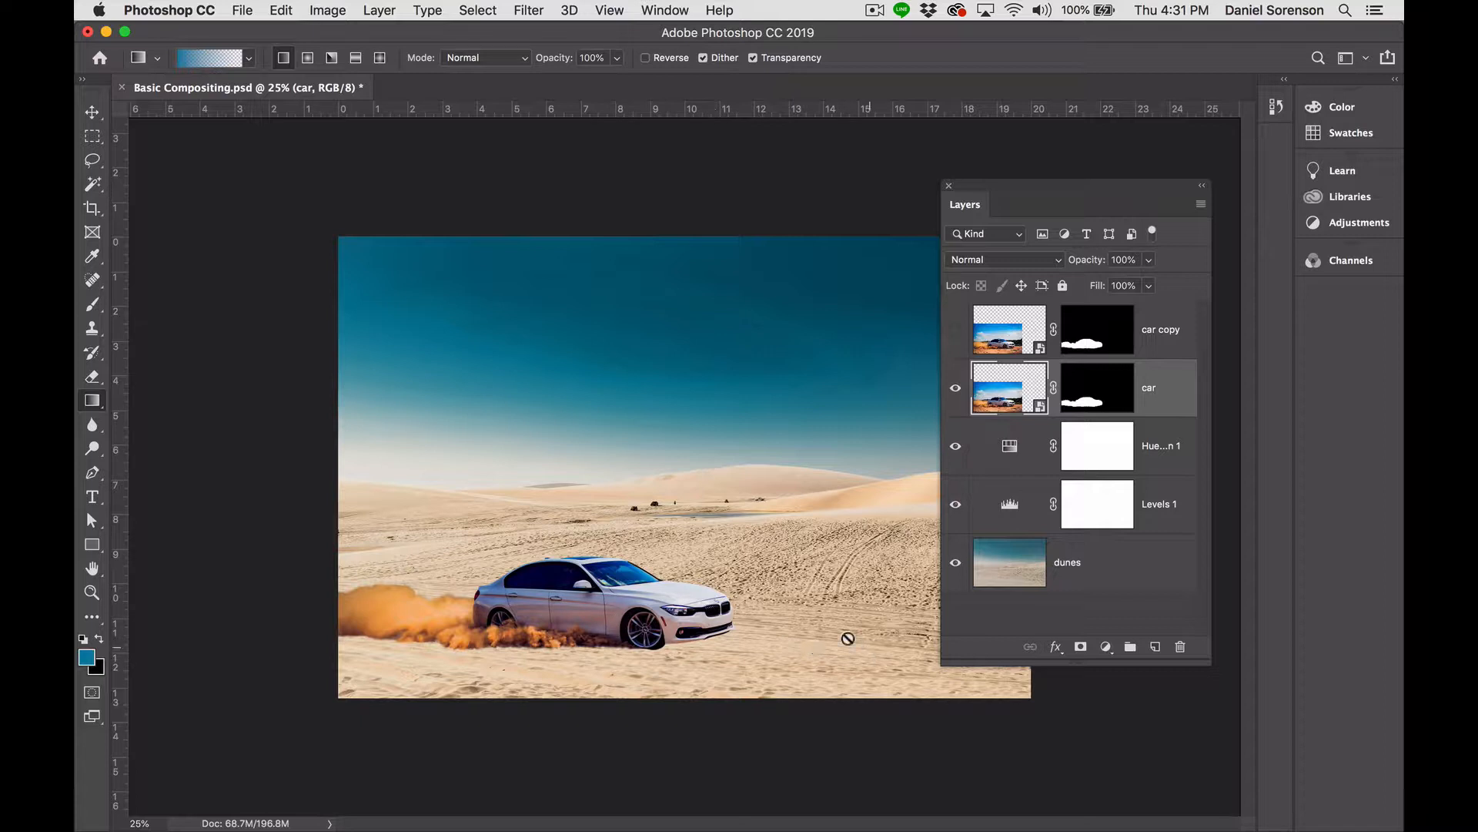
pyautogui.click(1106, 648)
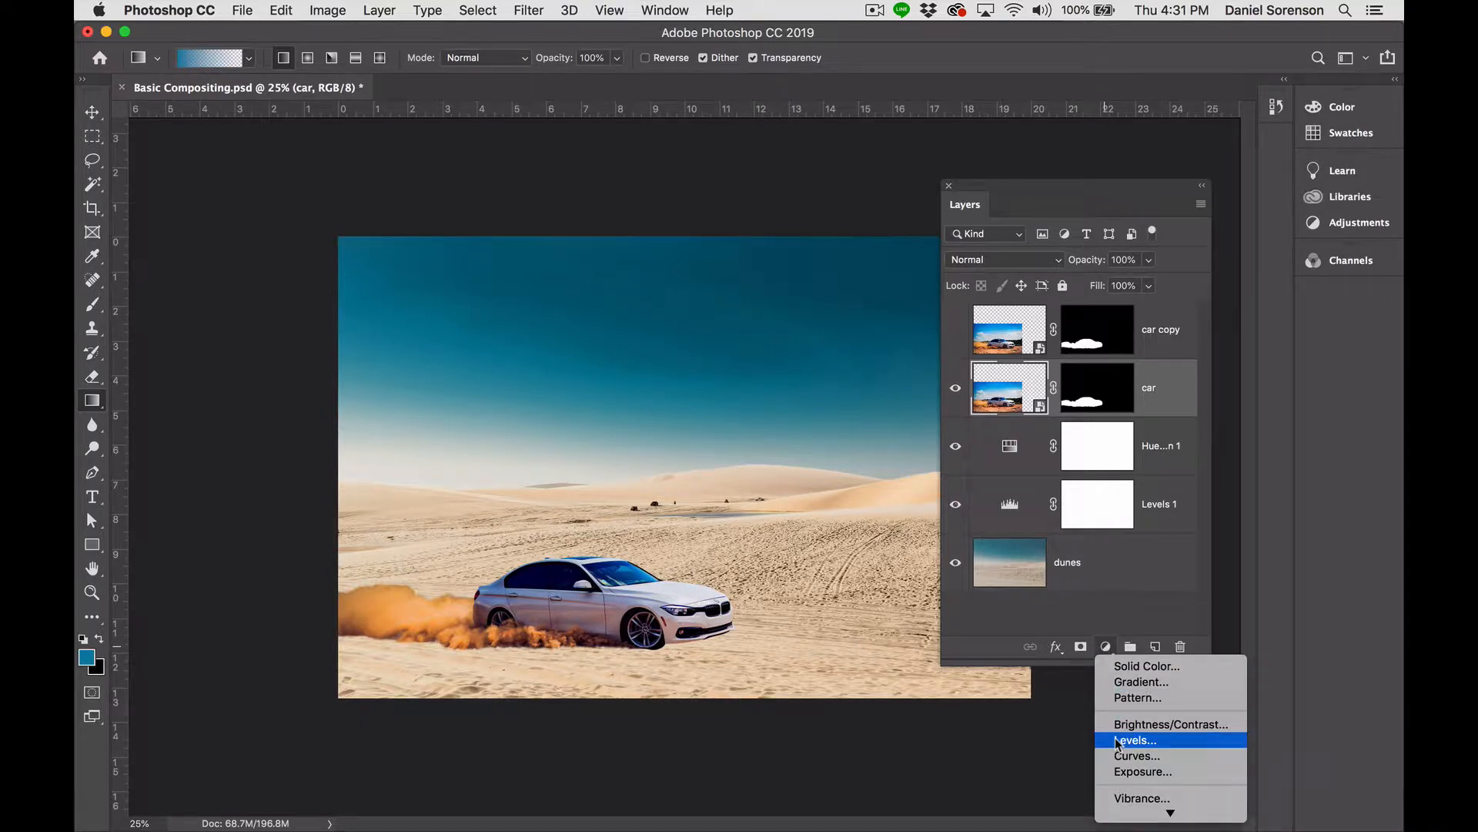
pyautogui.click(1138, 602)
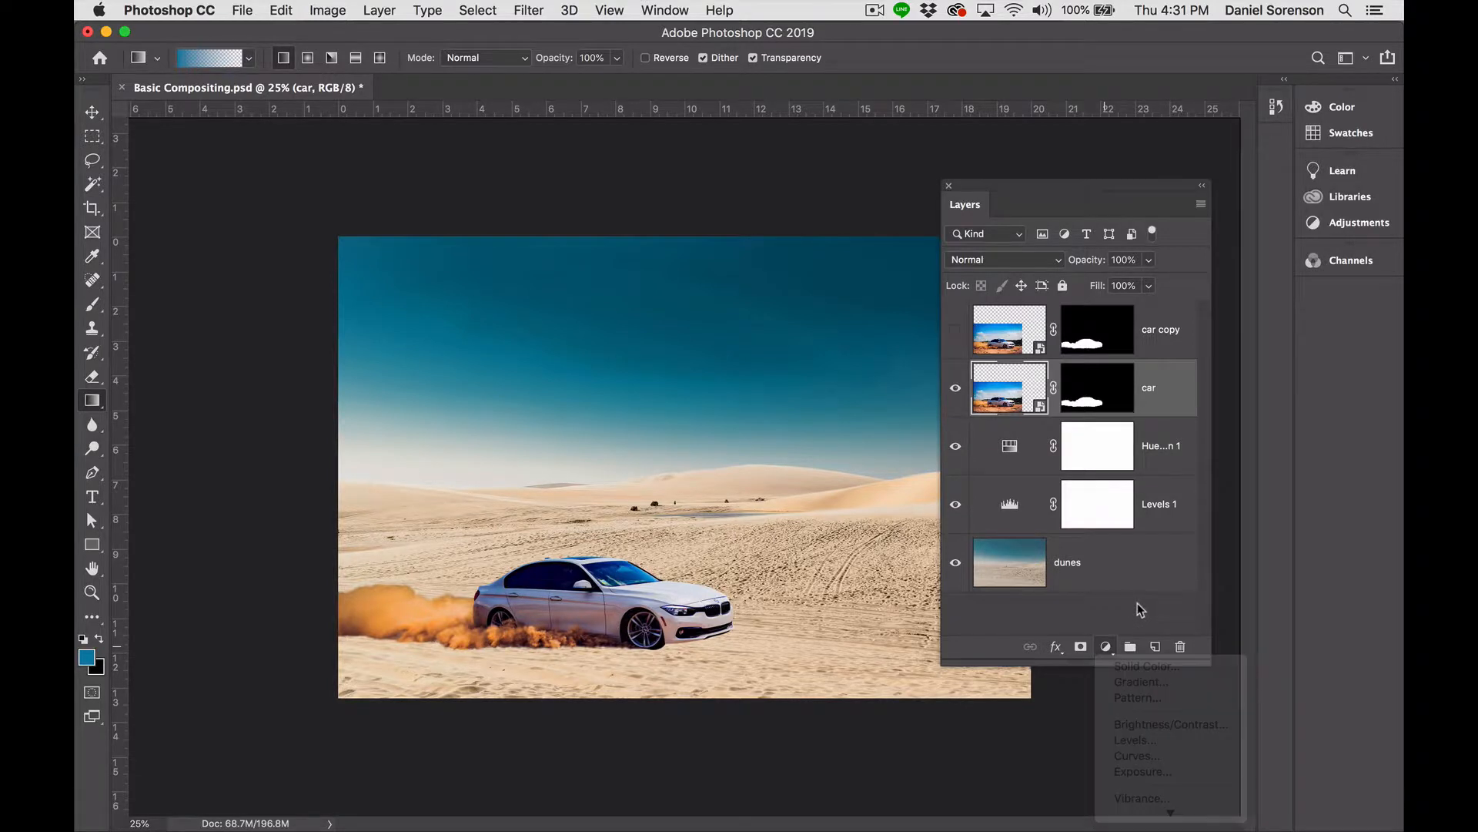
pyautogui.click(1105, 647)
pyautogui.click(1116, 745)
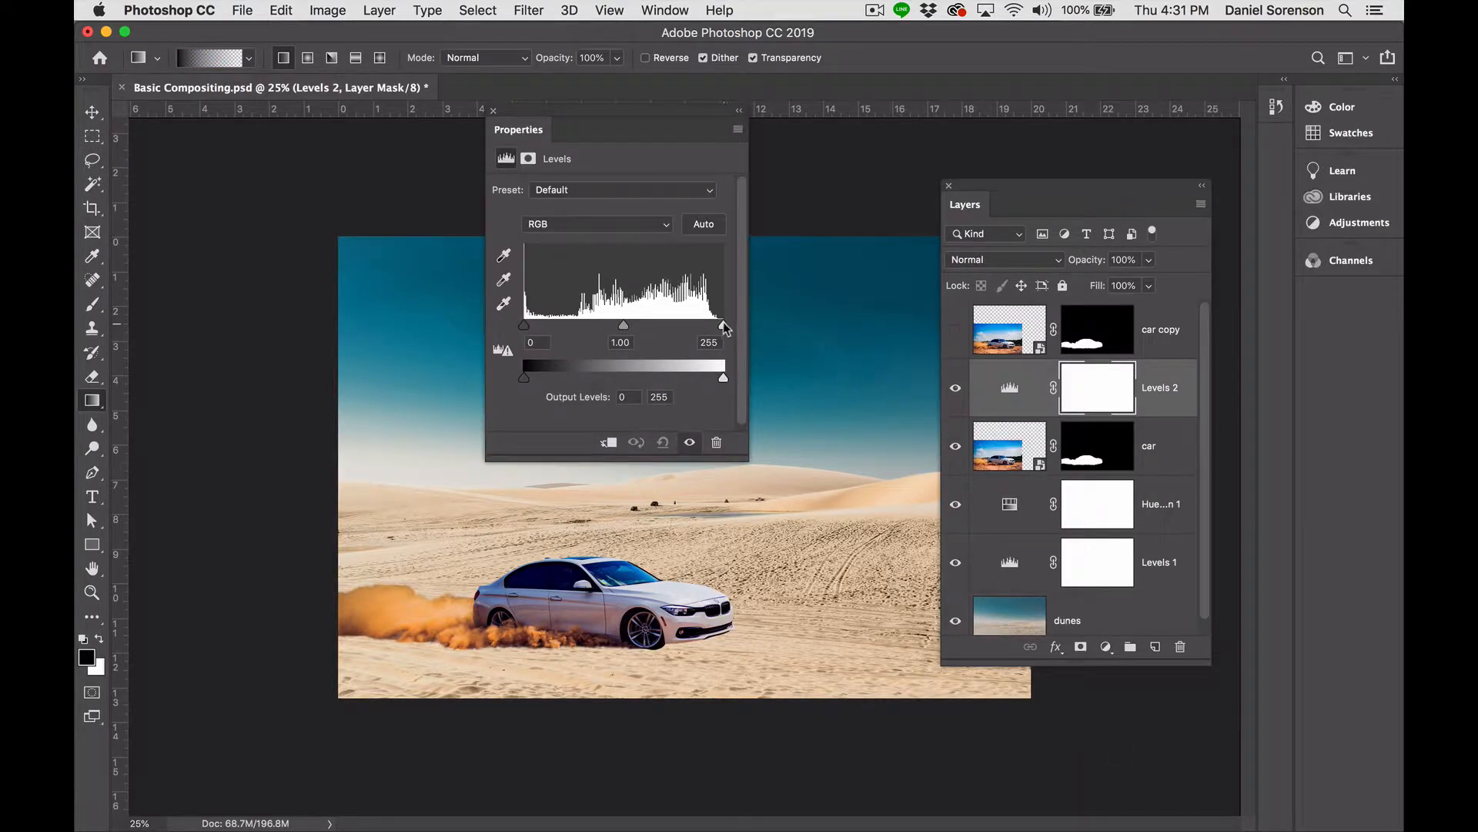
# Set the Levels 2 RGB input levels to 19 for black and 247 for white.
pyautogui.moveTo(723, 325); pyautogui.dragTo(674, 326)
pyautogui.moveTo(524, 325); pyautogui.dragTo(538, 326)
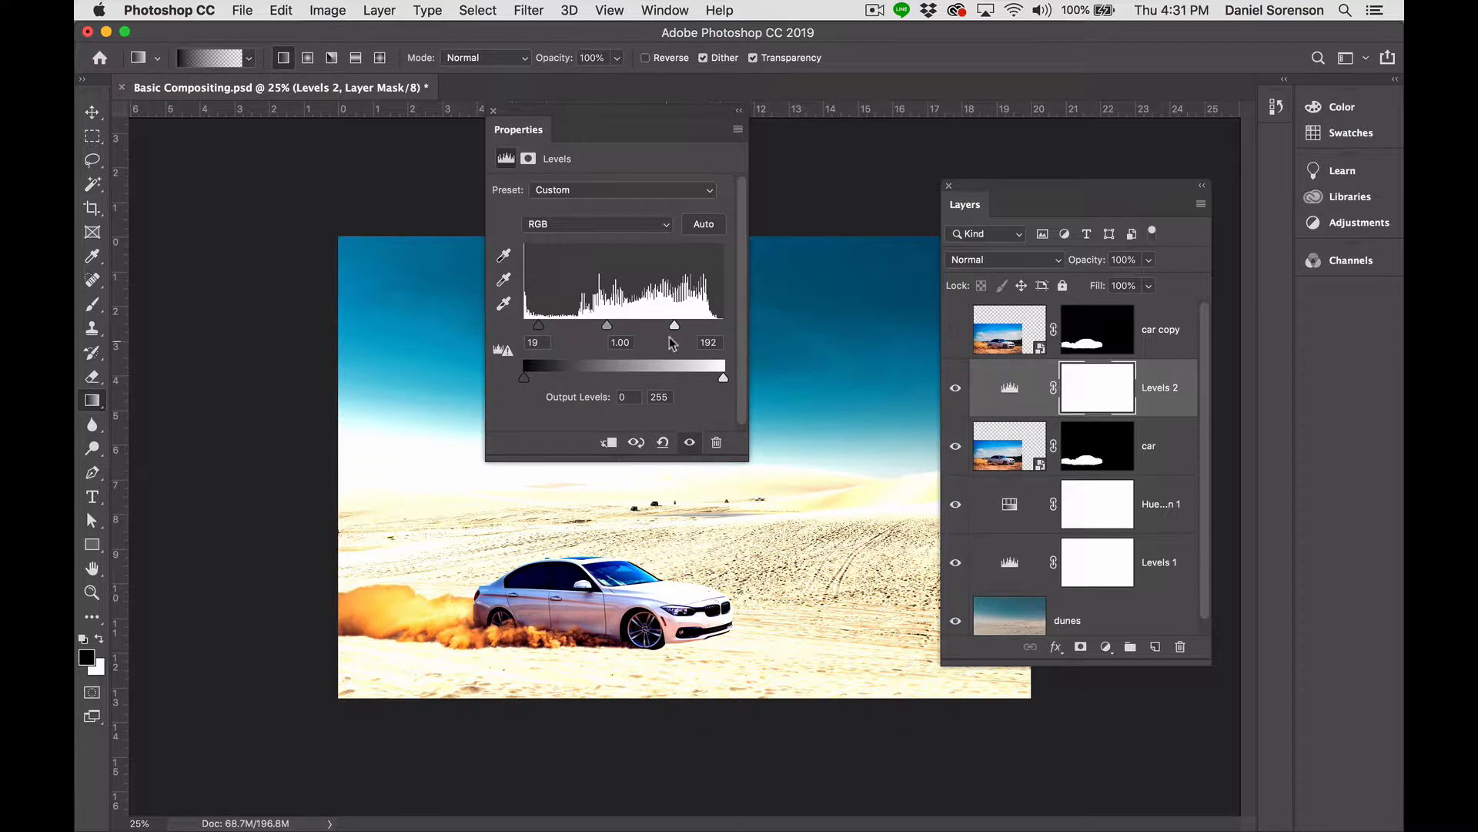
pyautogui.moveTo(675, 326); pyautogui.dragTo(716, 326)
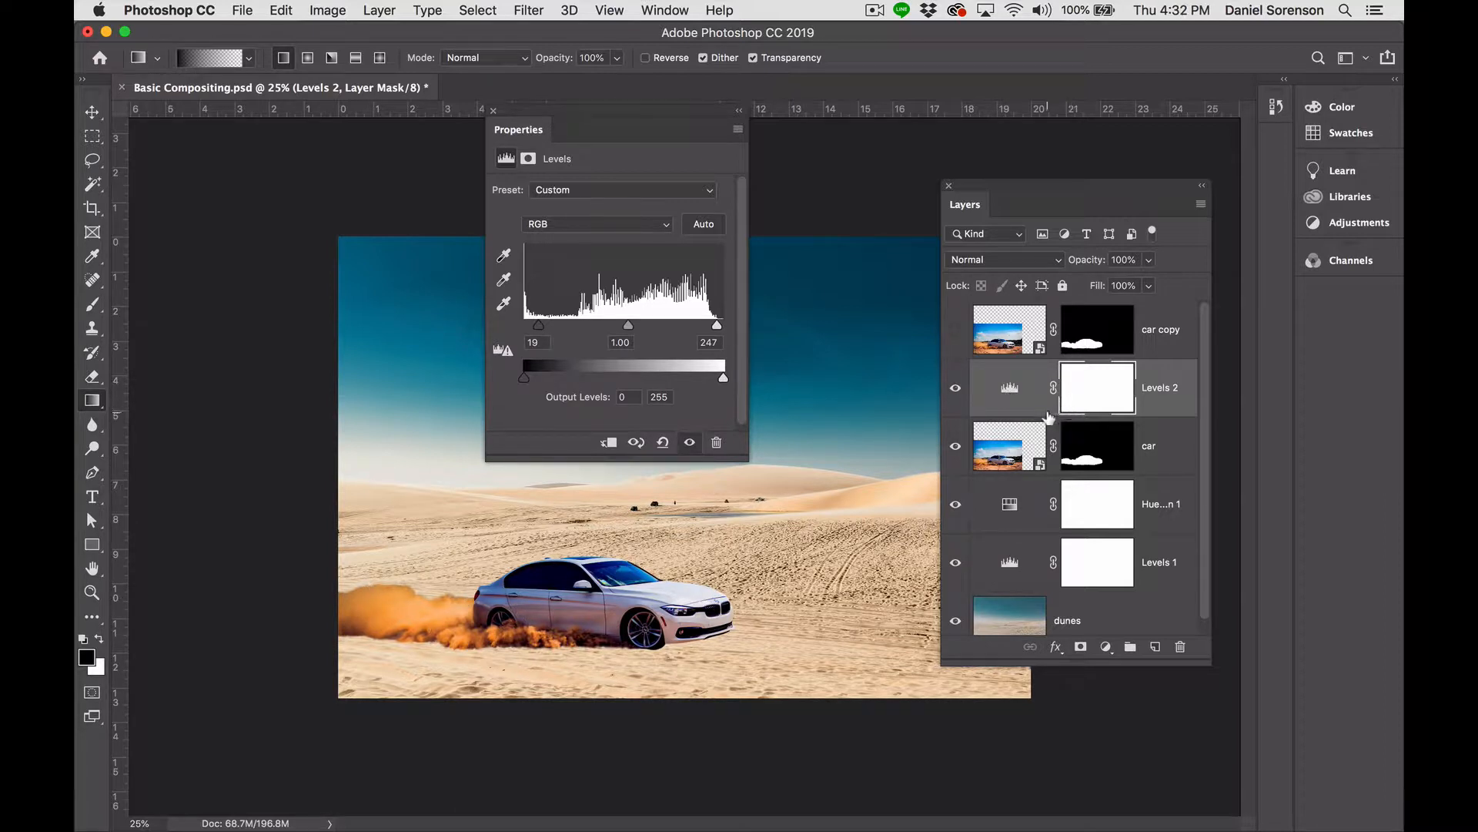
# Clip Levels 2 to the car layer and set its RGB white input to 236 and midtone to 1.44.
pyautogui.click(1200, 204)
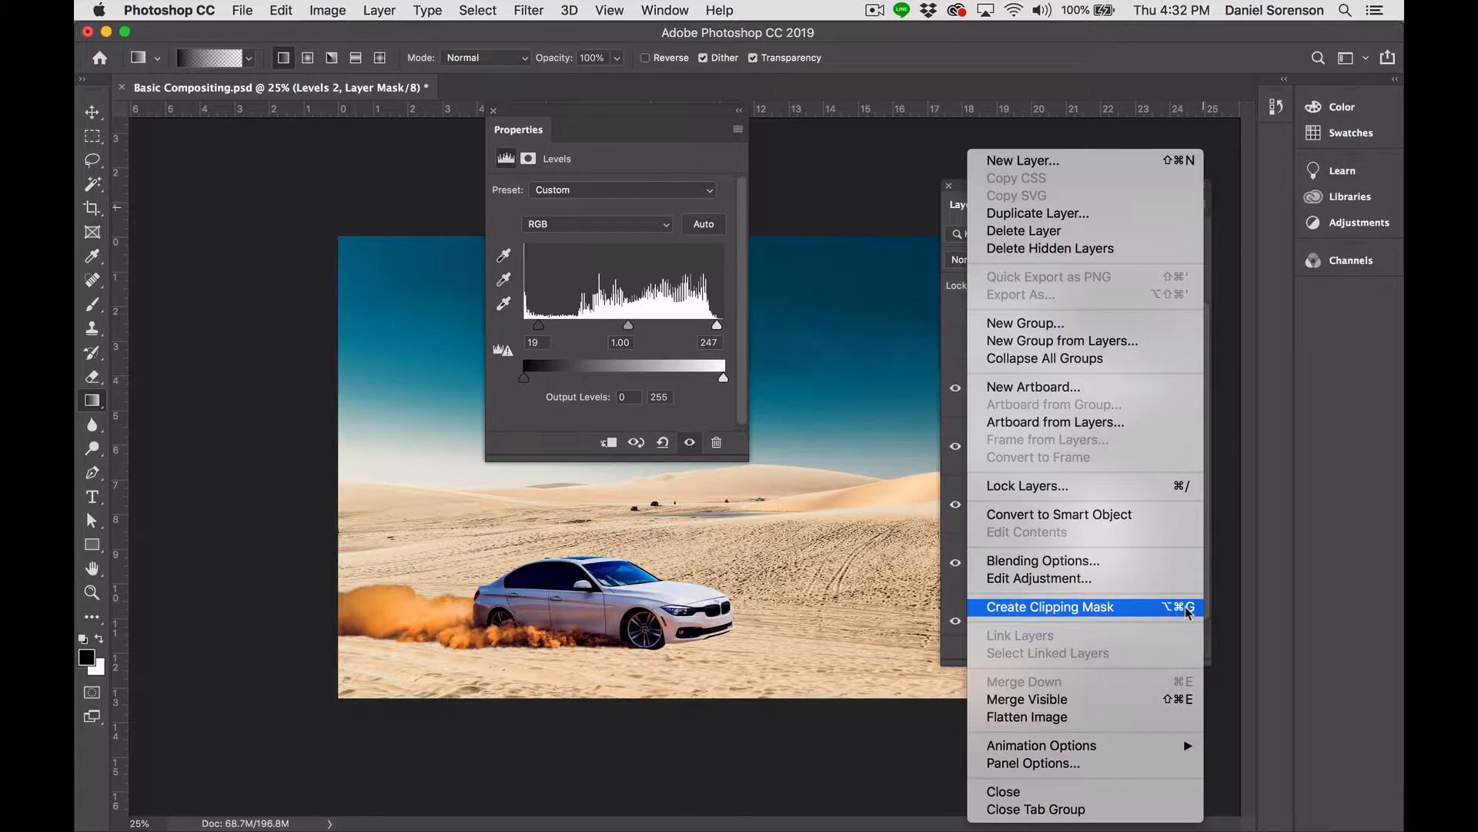
pyautogui.click(855, 537)
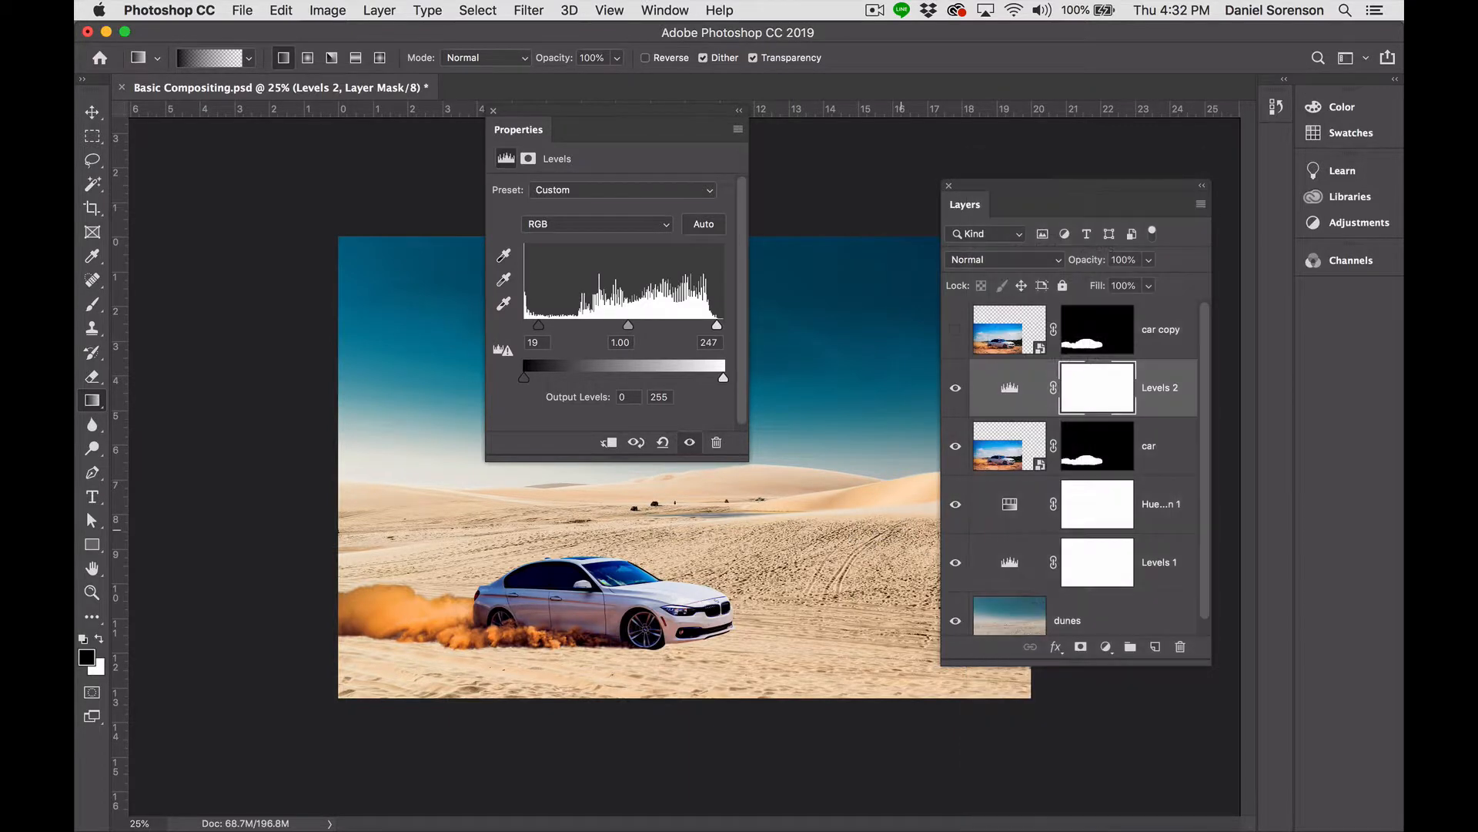
pyautogui.press('super+alt+g')
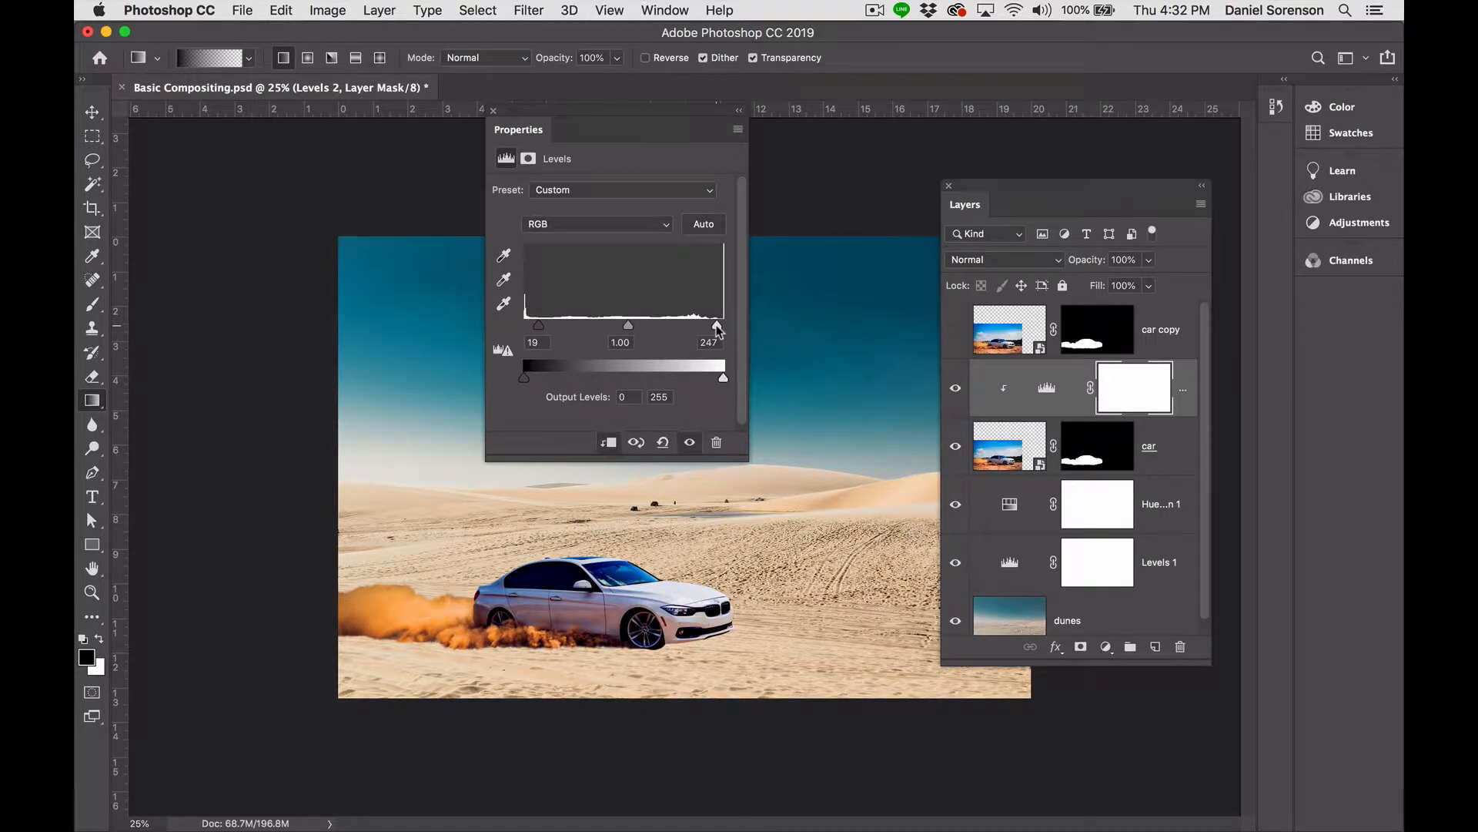
pyautogui.moveTo(717, 330); pyautogui.dragTo(603, 329)
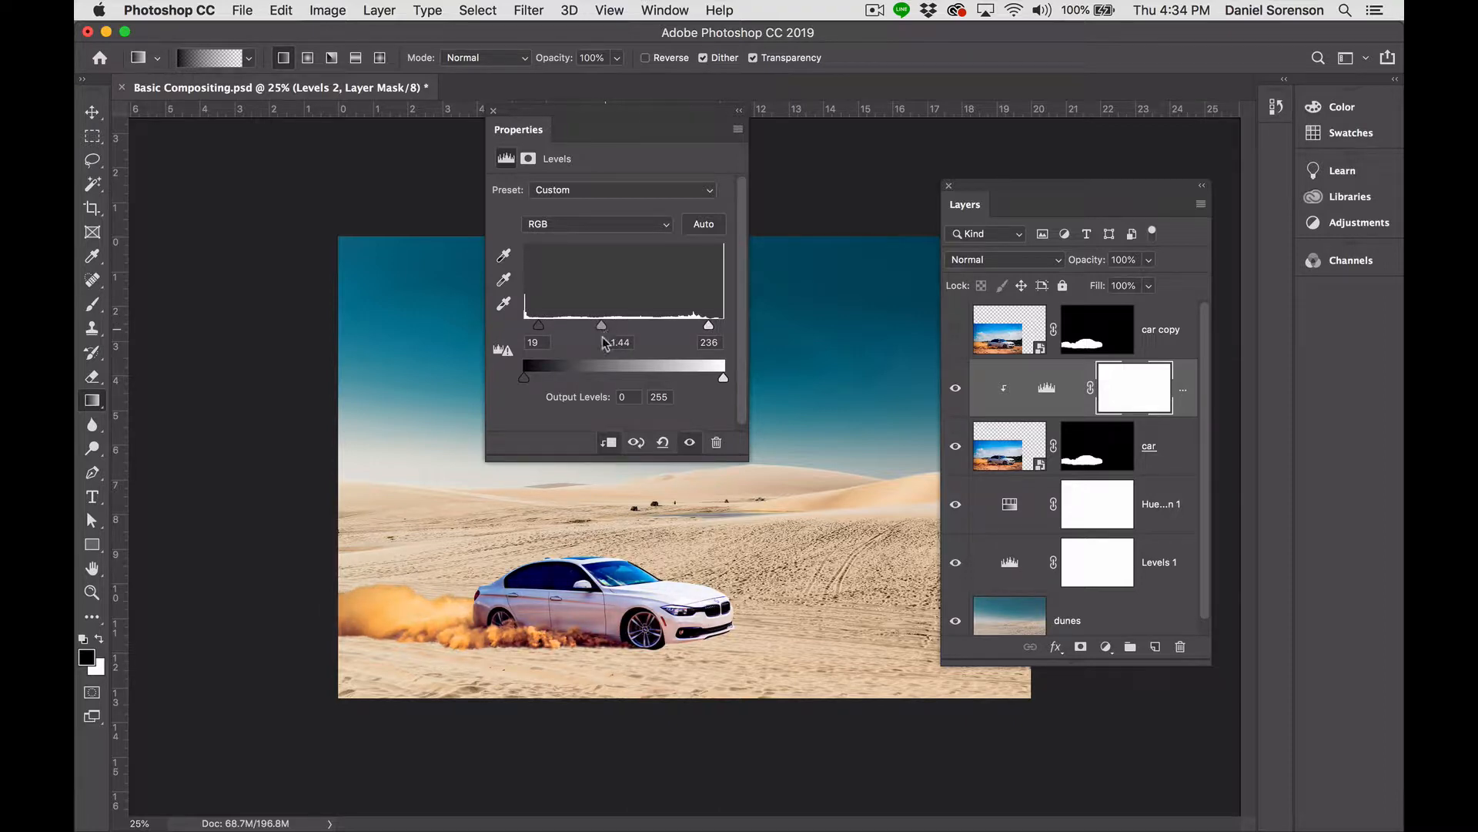
# Set the Blue channel of the car's Levels adjustment to midtone 1.13 and white input 233.
pyautogui.click(665, 229)
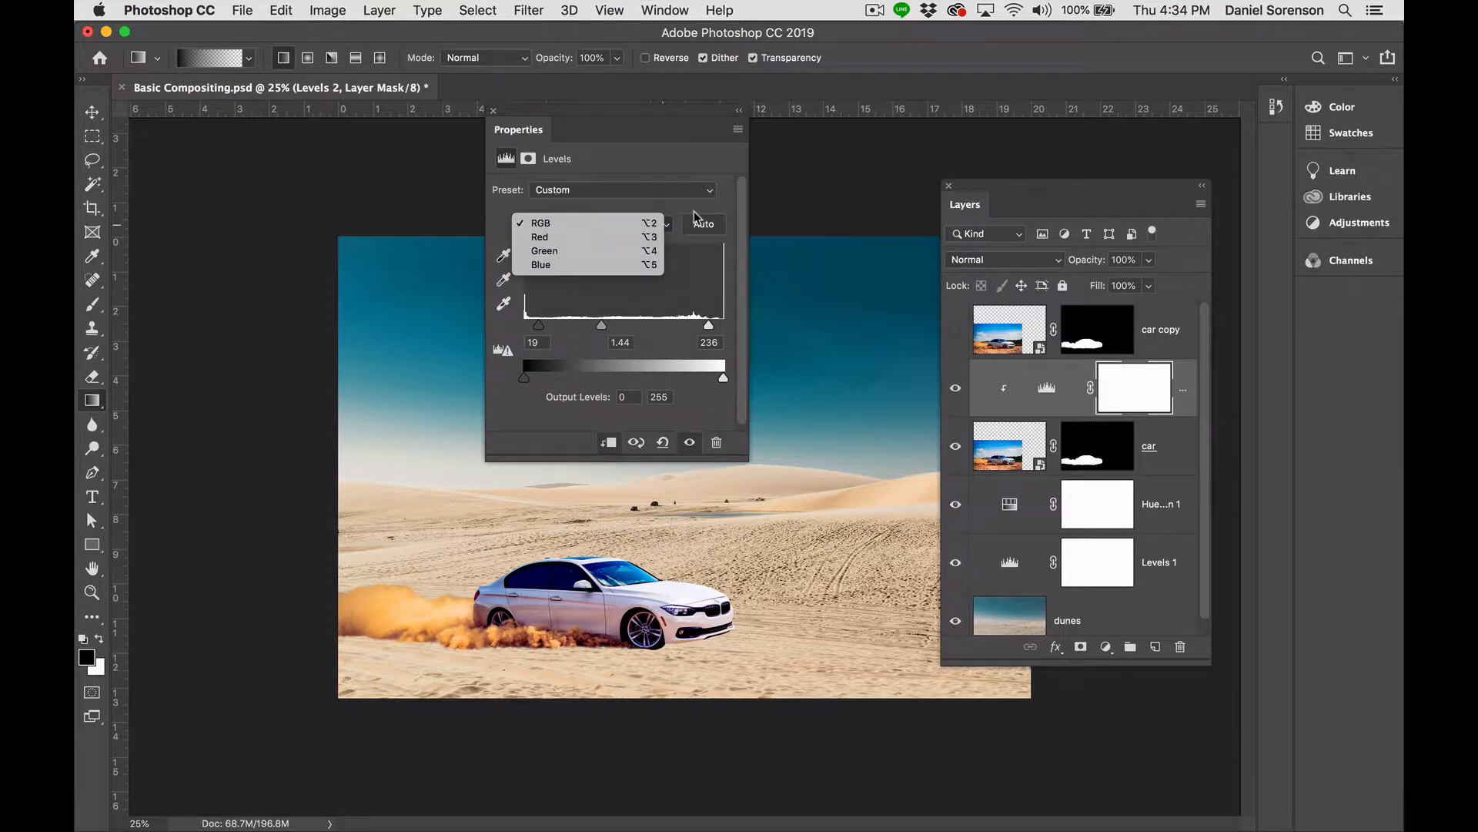
pyautogui.click(627, 265)
pyautogui.moveTo(624, 327)
pyautogui.mouseDown()
pyautogui.moveTo(595, 332)
pyautogui.moveTo(651, 334)
pyautogui.moveTo(583, 333)
pyautogui.moveTo(653, 332)
pyautogui.moveTo(611, 328)
pyautogui.mouseUp()
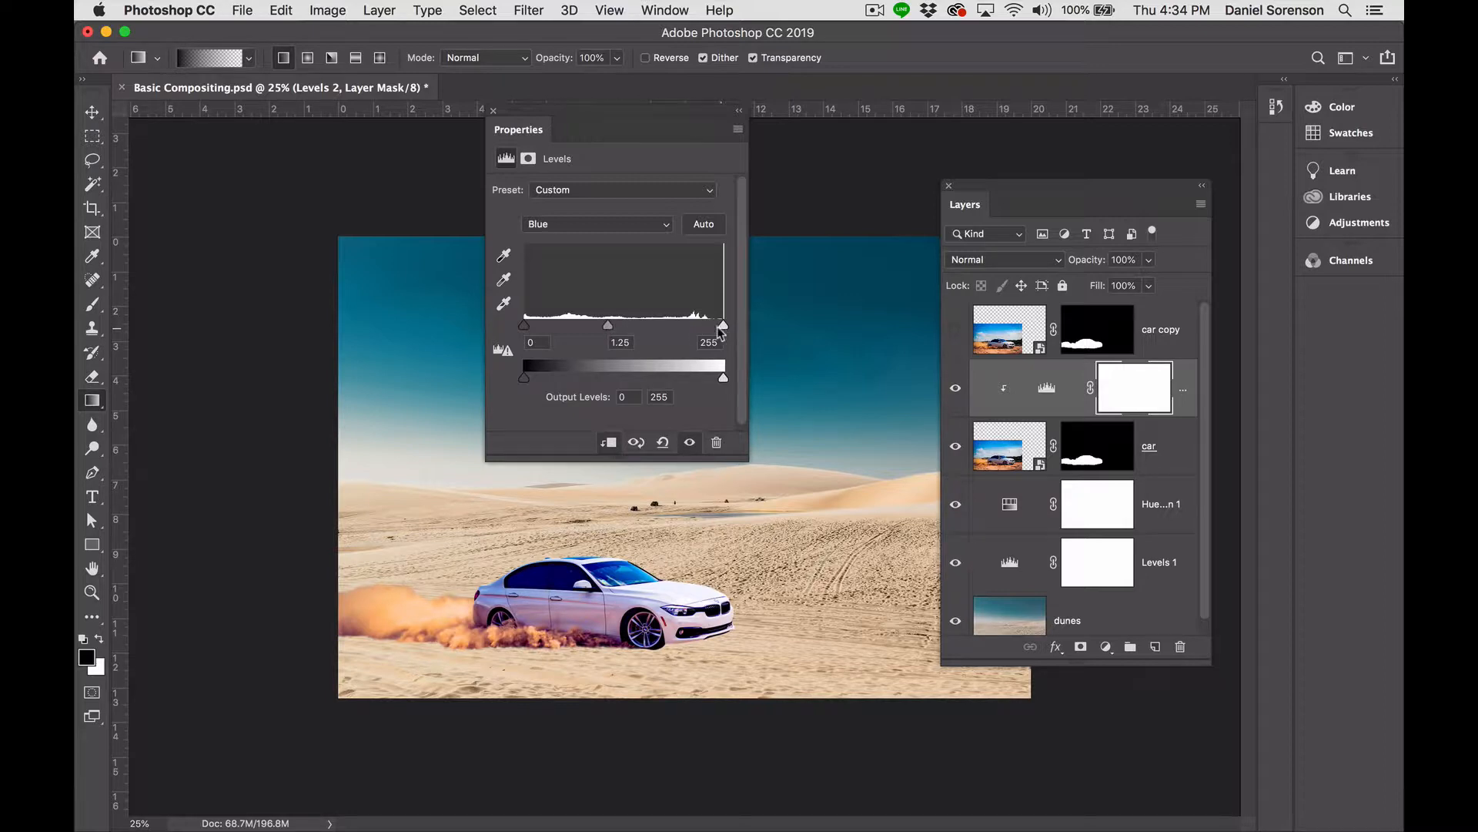
pyautogui.moveTo(720, 333); pyautogui.dragTo(706, 331)
pyautogui.moveTo(606, 329); pyautogui.dragTo(607, 331)
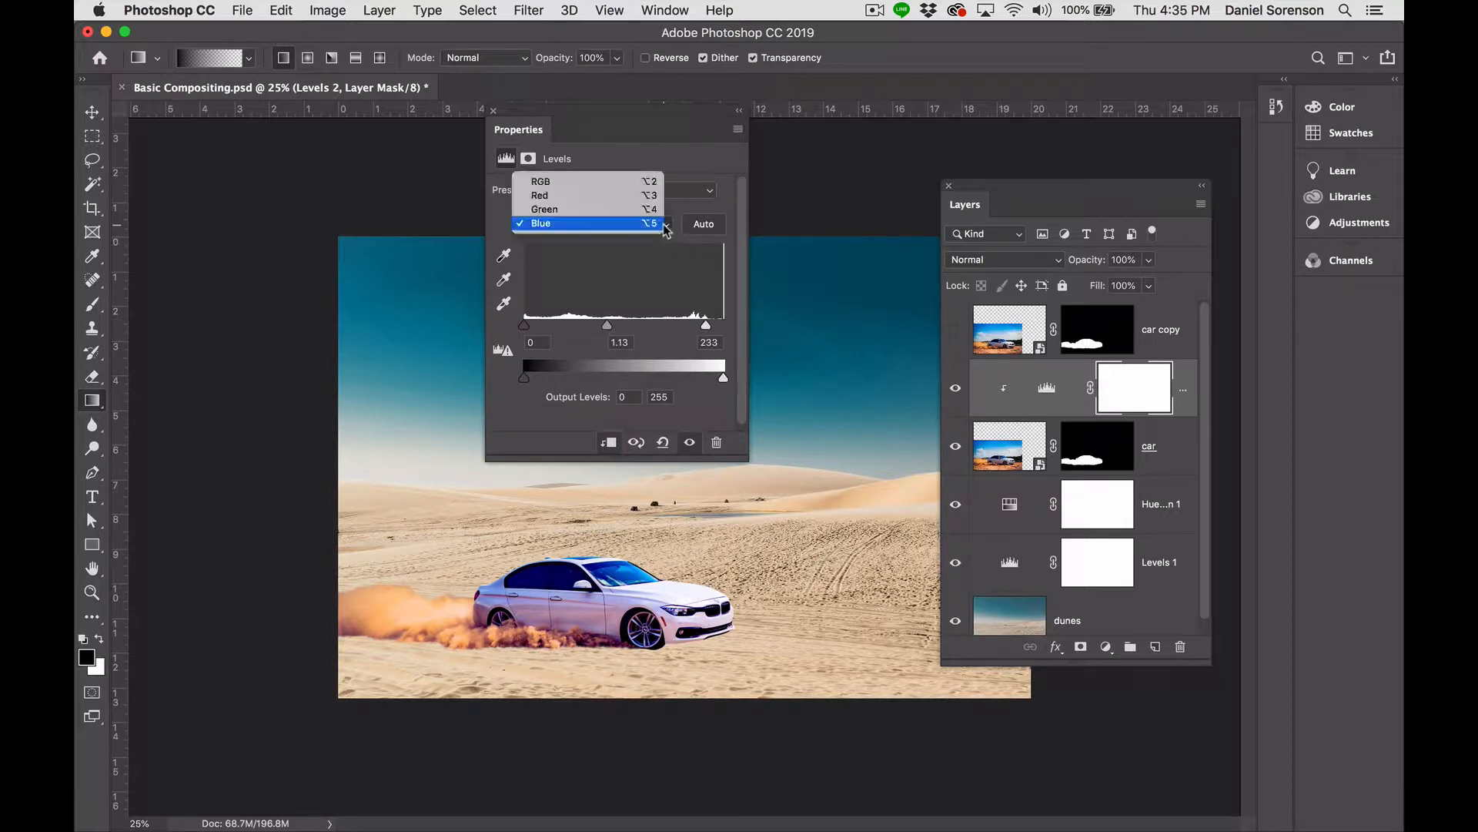
# Lower the midtone and white input levels in the Green channel of the car's Levels adjustment.
pyautogui.click(665, 224)
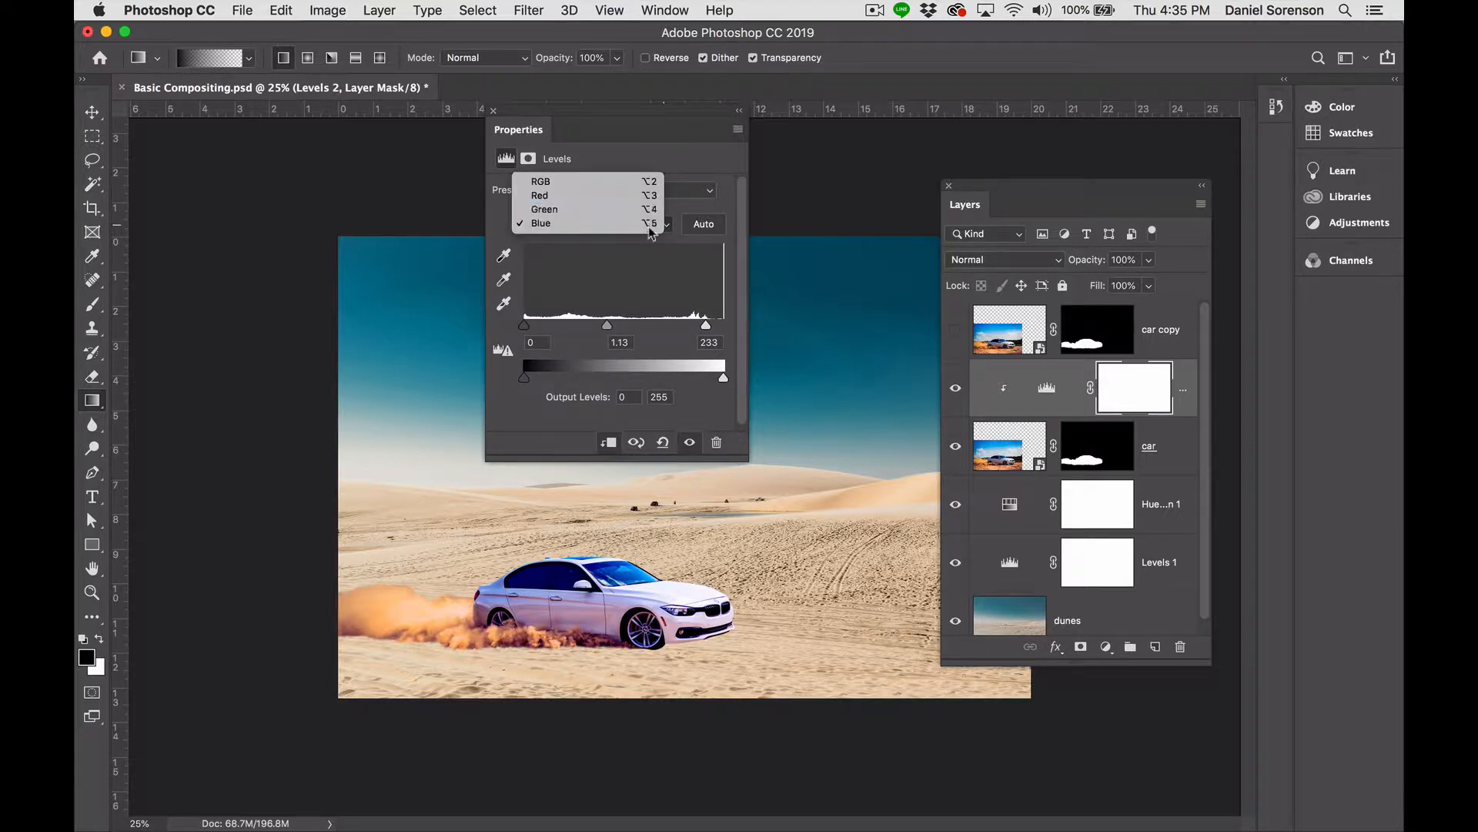
pyautogui.click(651, 209)
pyautogui.moveTo(624, 328); pyautogui.dragTo(604, 330)
pyautogui.moveTo(722, 326); pyautogui.dragTo(703, 330)
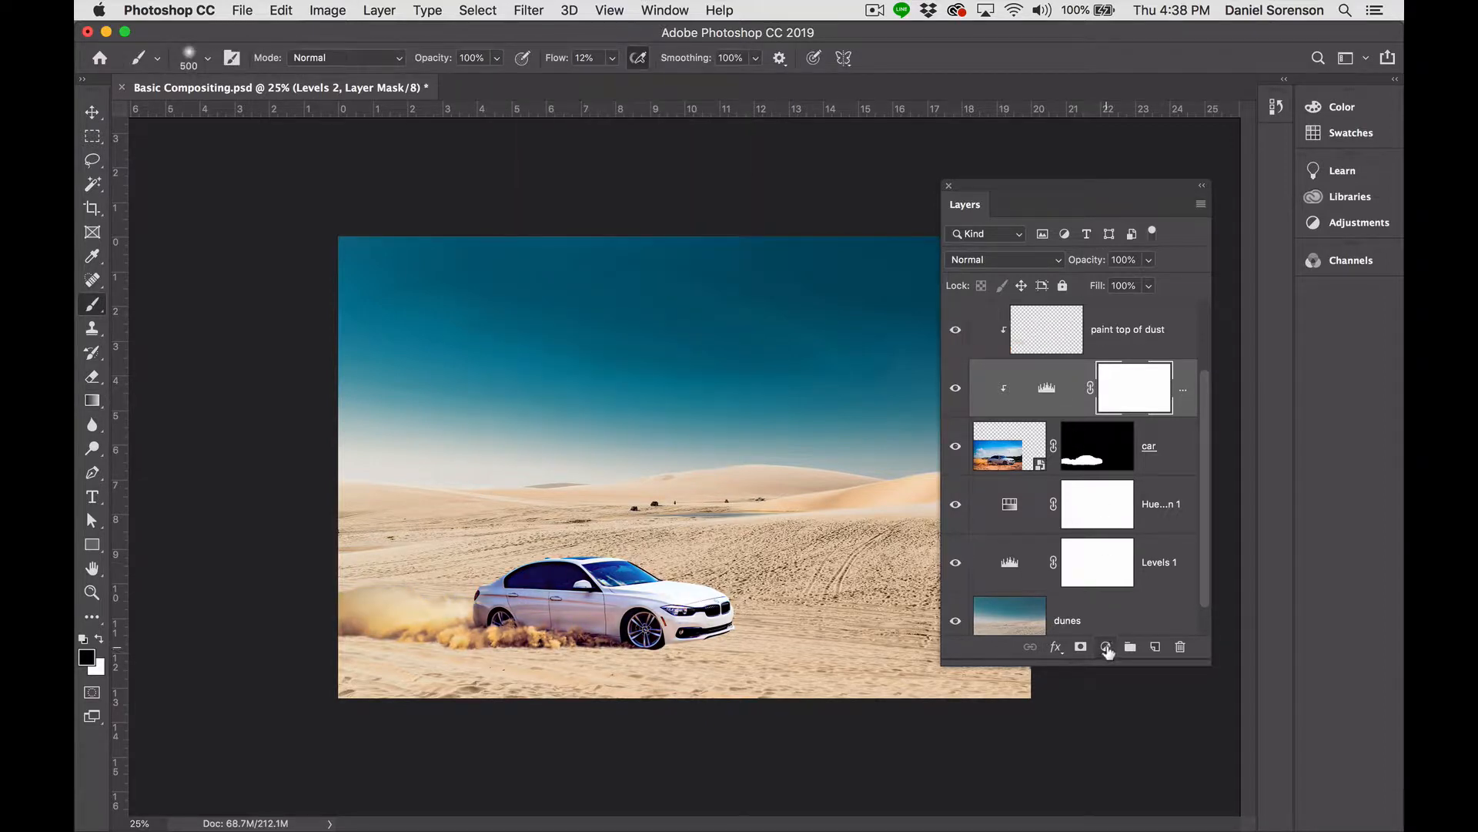
# Add a Hue/Saturation adjustment clipped to the car above its Levels layer and set its Saturation to -45.
pyautogui.click(1107, 650)
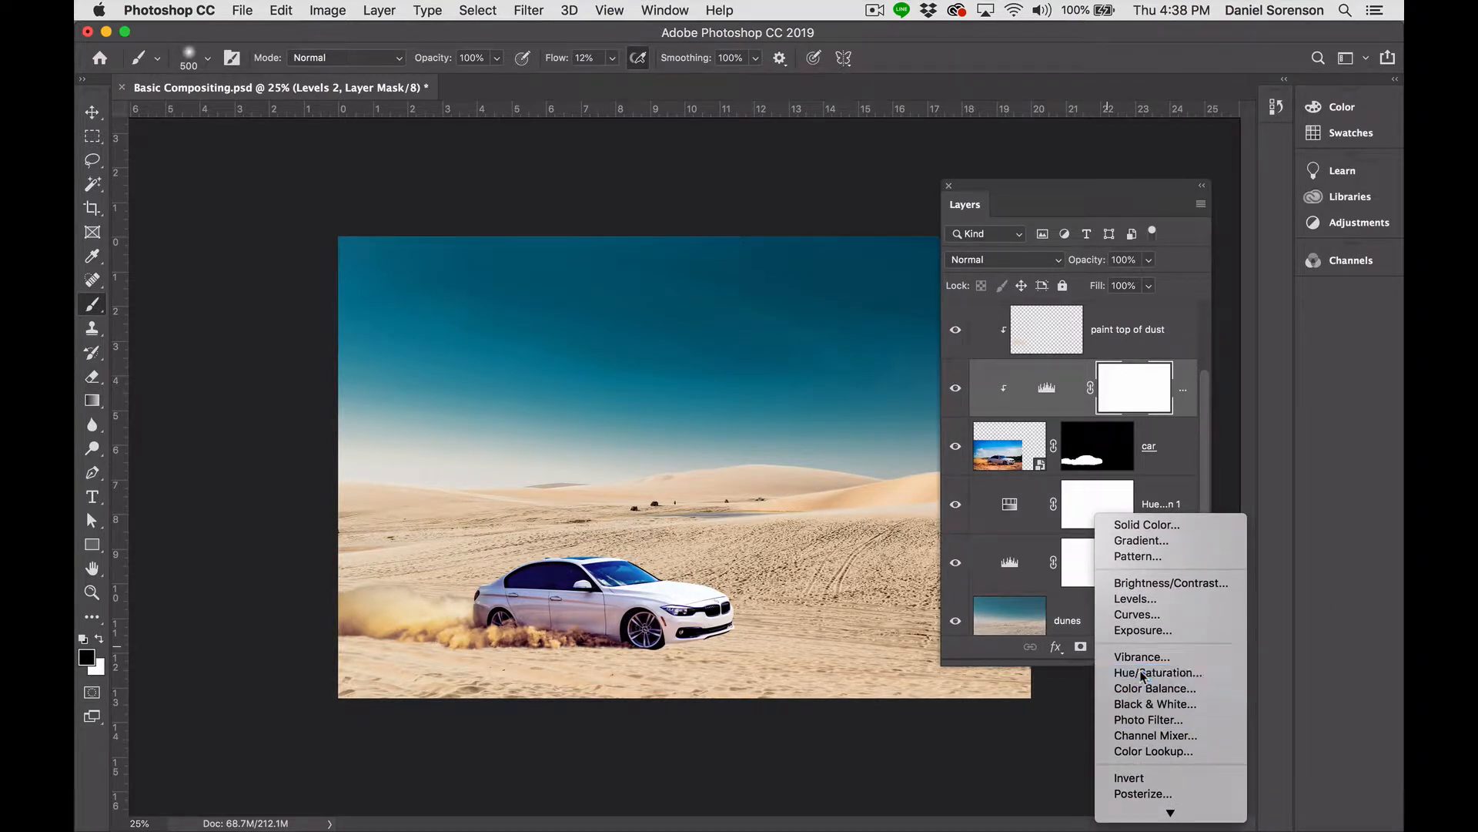
pyautogui.keyDown('alt'); pyautogui.click(1143, 674); pyautogui.keyUp('alt')
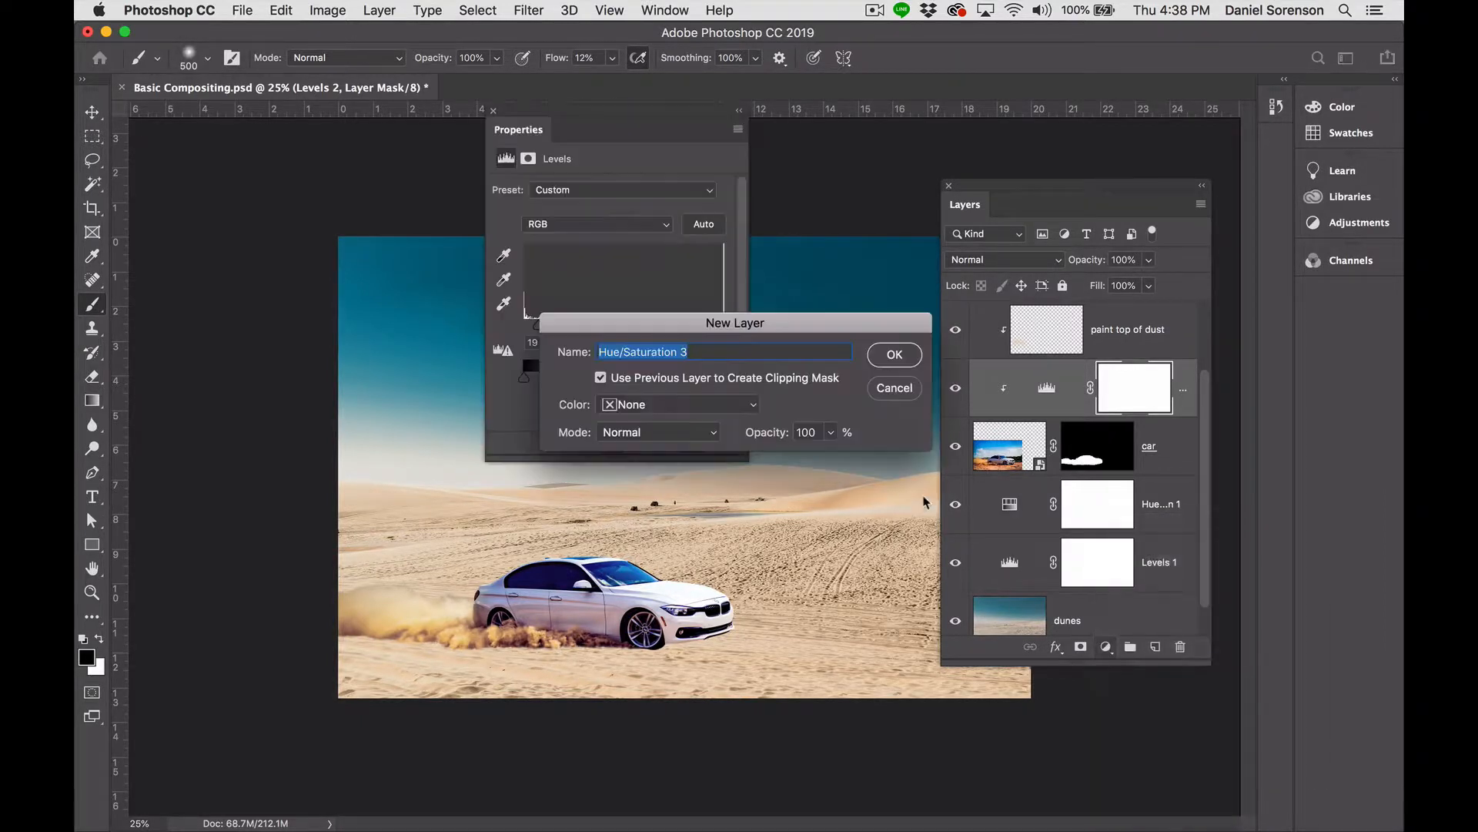
pyautogui.click(894, 356)
pyautogui.moveTo(608, 293); pyautogui.dragTo(590, 301)
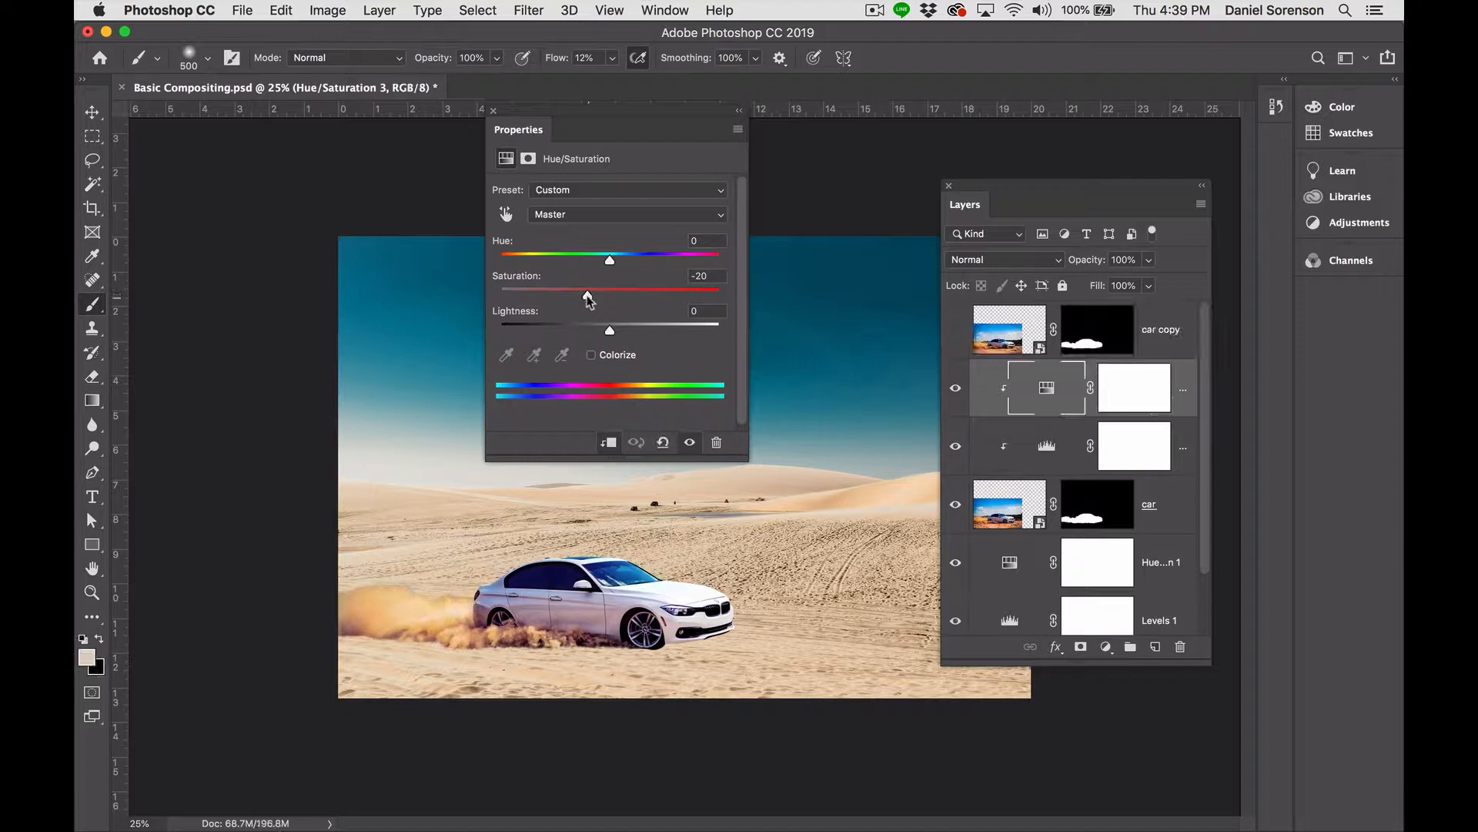
pyautogui.moveTo(587, 299); pyautogui.dragTo(563, 299)
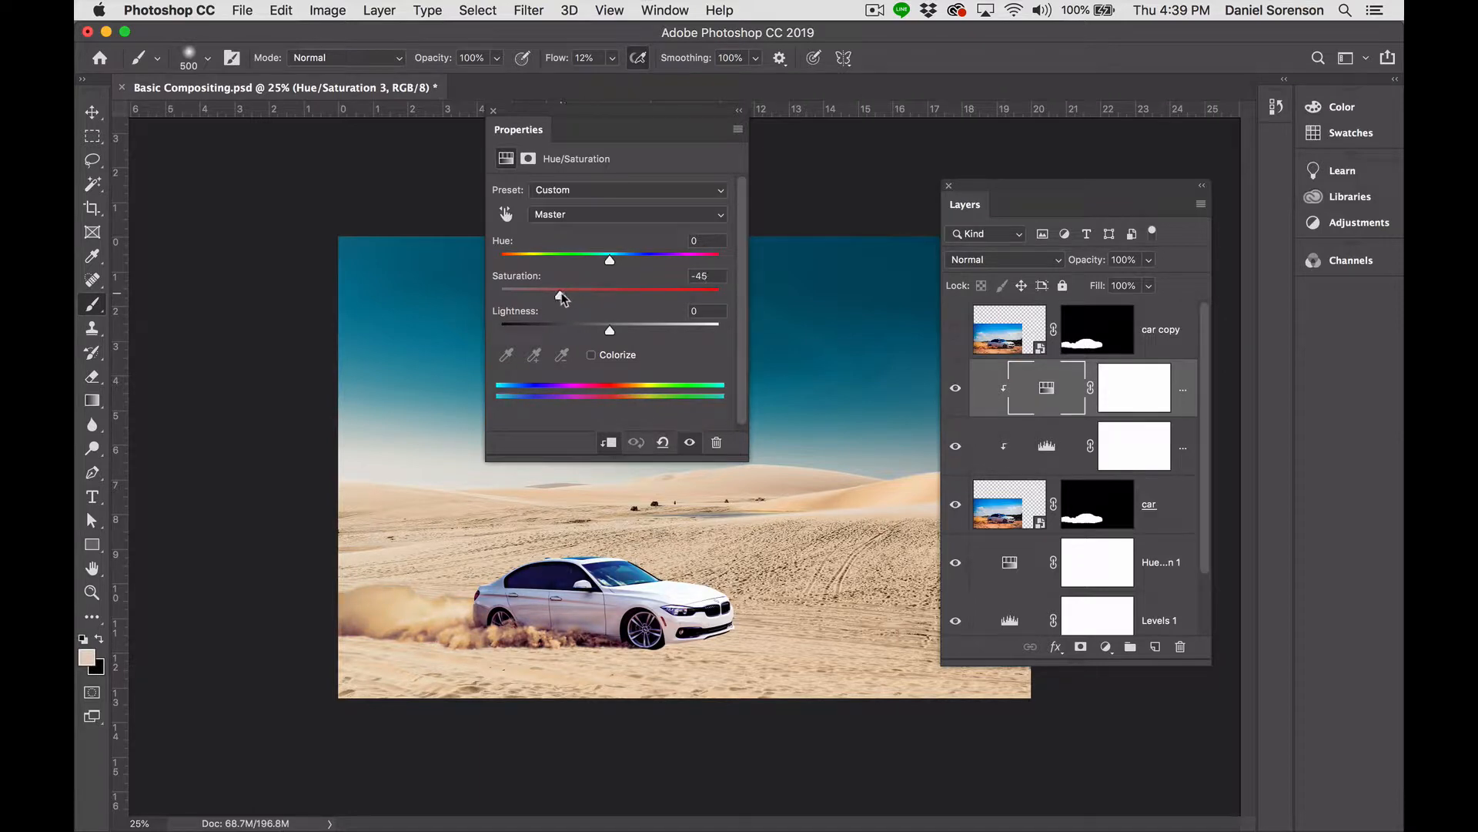
pyautogui.click(493, 110)
# Create a layer named "paint top of dust" above the car's Hue/Saturation adjustment, using the previous layer as clipping mask.
pyautogui.keyDown('alt'); pyautogui.click(1155, 647); pyautogui.keyUp('alt')
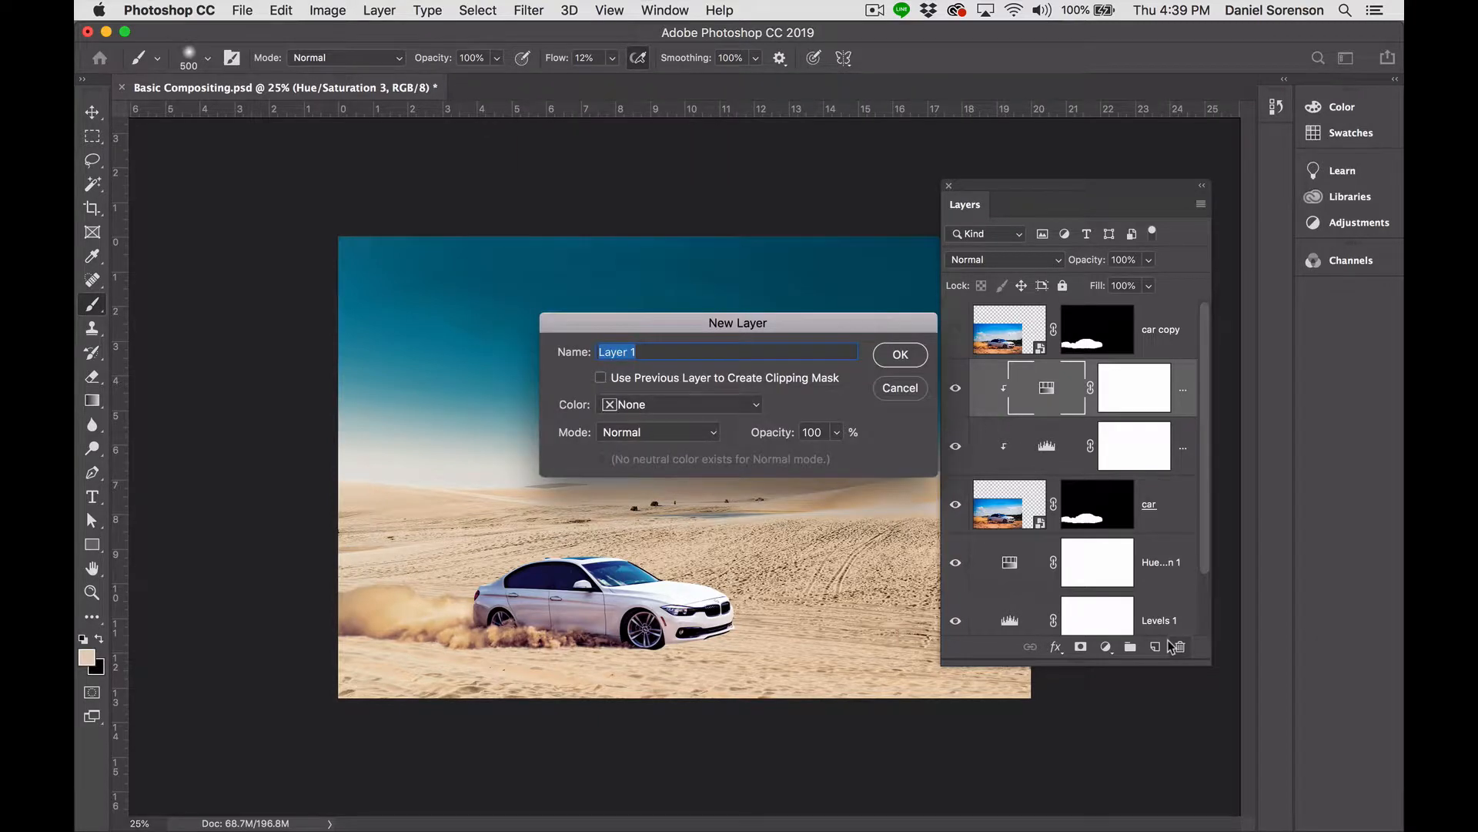
pyautogui.click(792, 381)
pyautogui.write('paint top of dust')
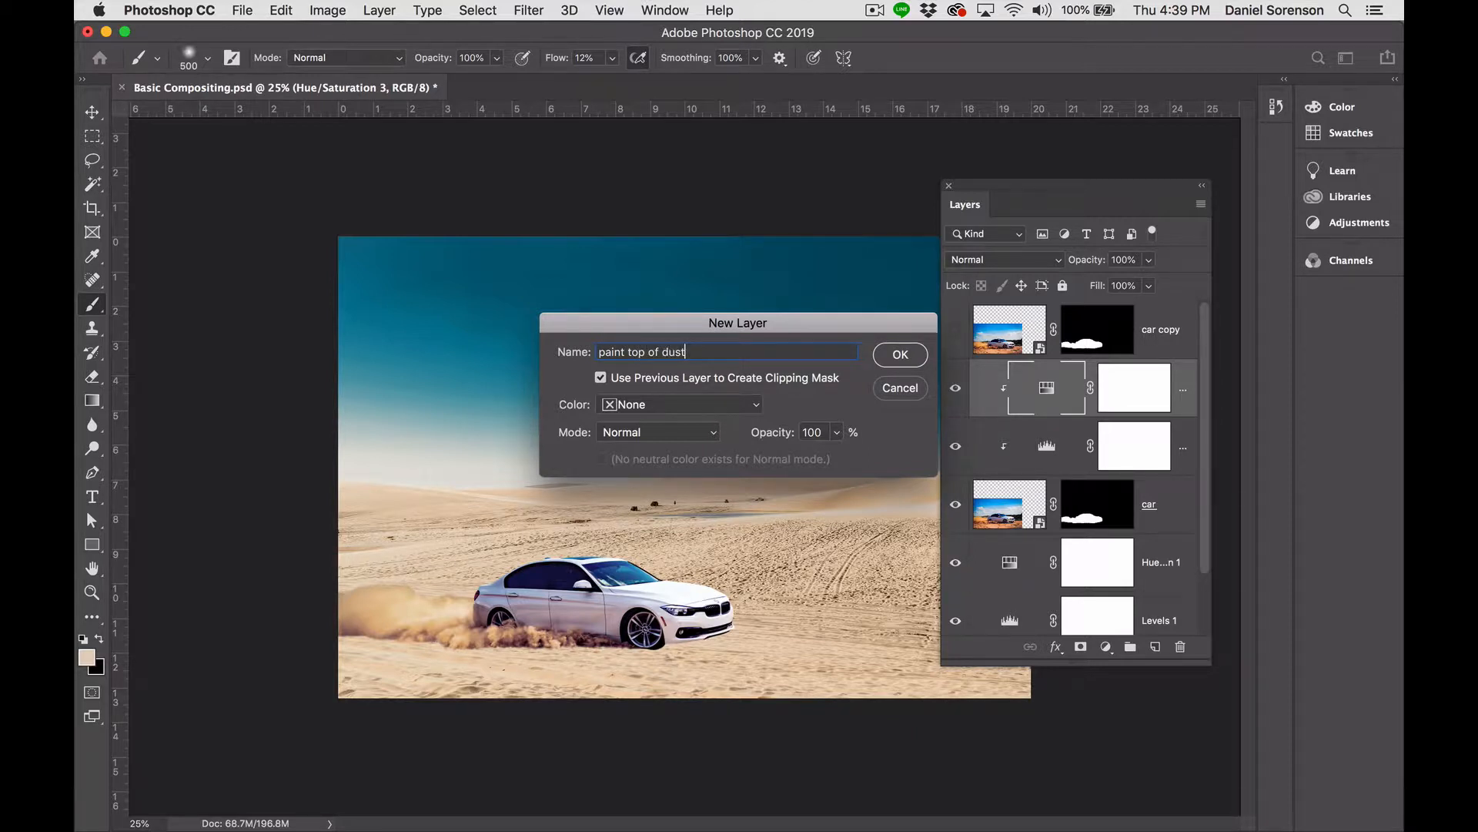
pyautogui.click(899, 354)
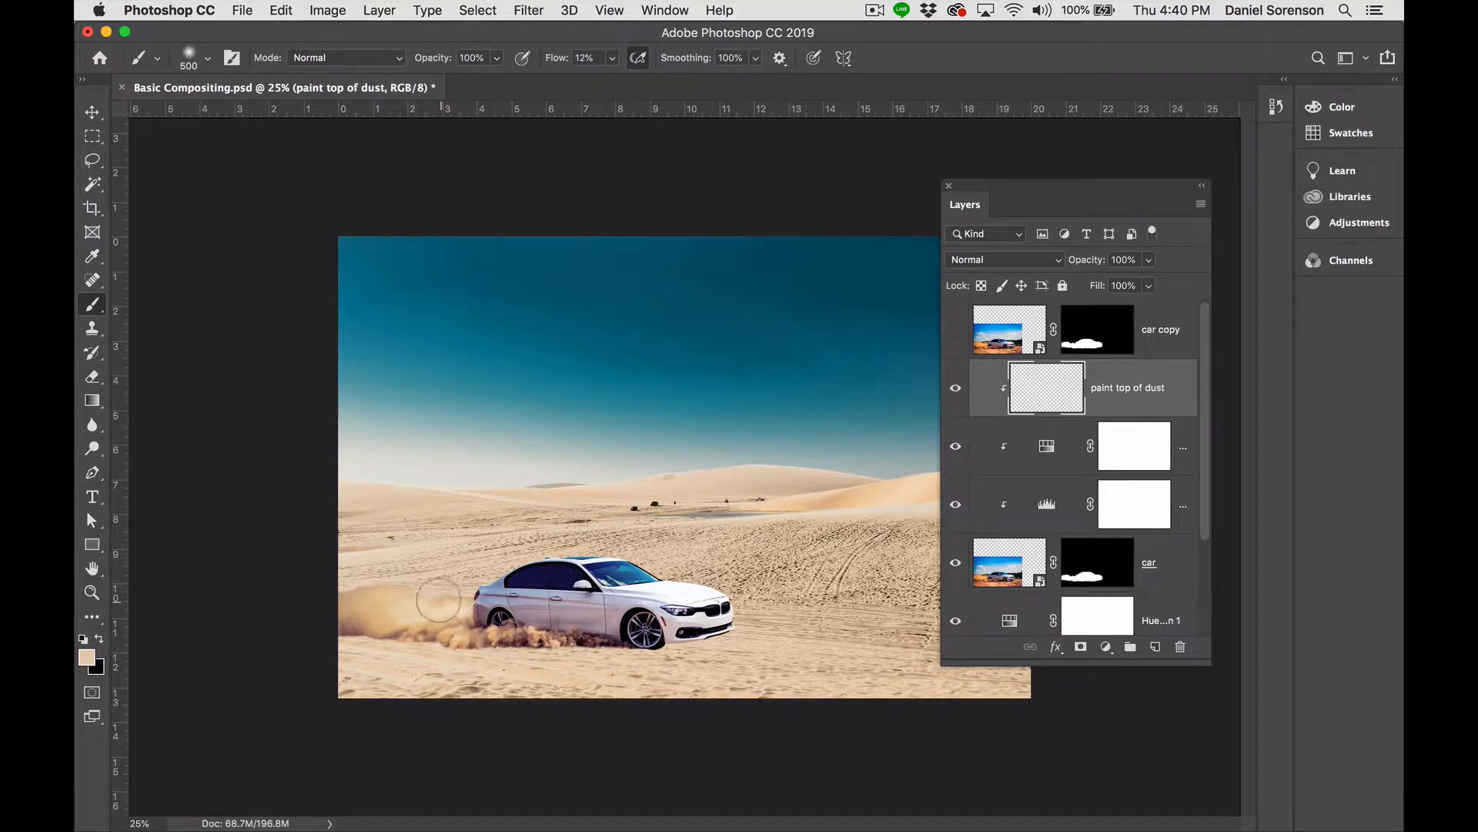
# Paint light sand colour over the top of the dust cloud with the Brush at 38% flow, reducing its size to 250.
pyautogui.click(613, 58)
pyautogui.moveTo(611, 80); pyautogui.dragTo(635, 80)
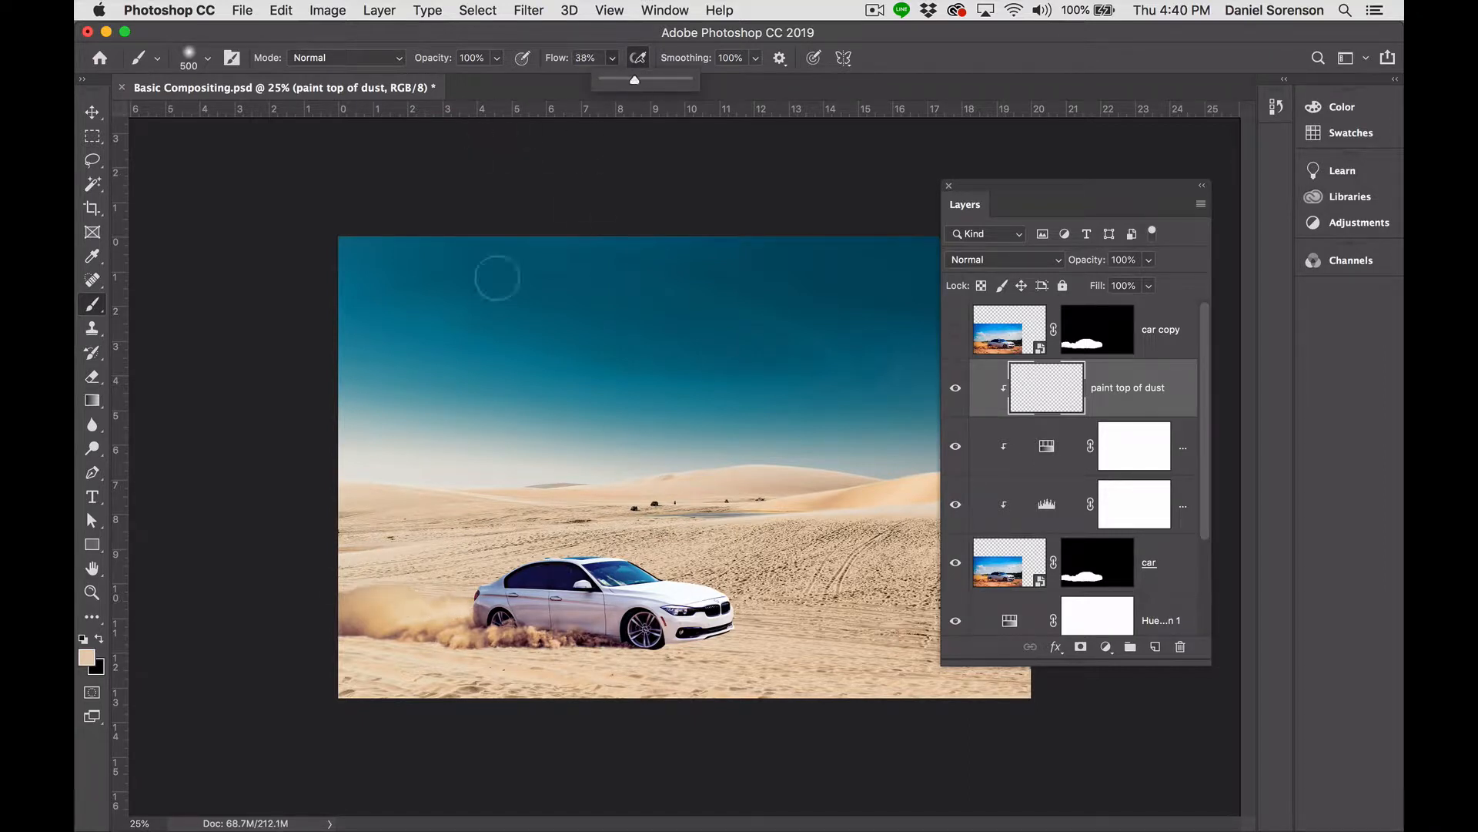
pyautogui.click(462, 589)
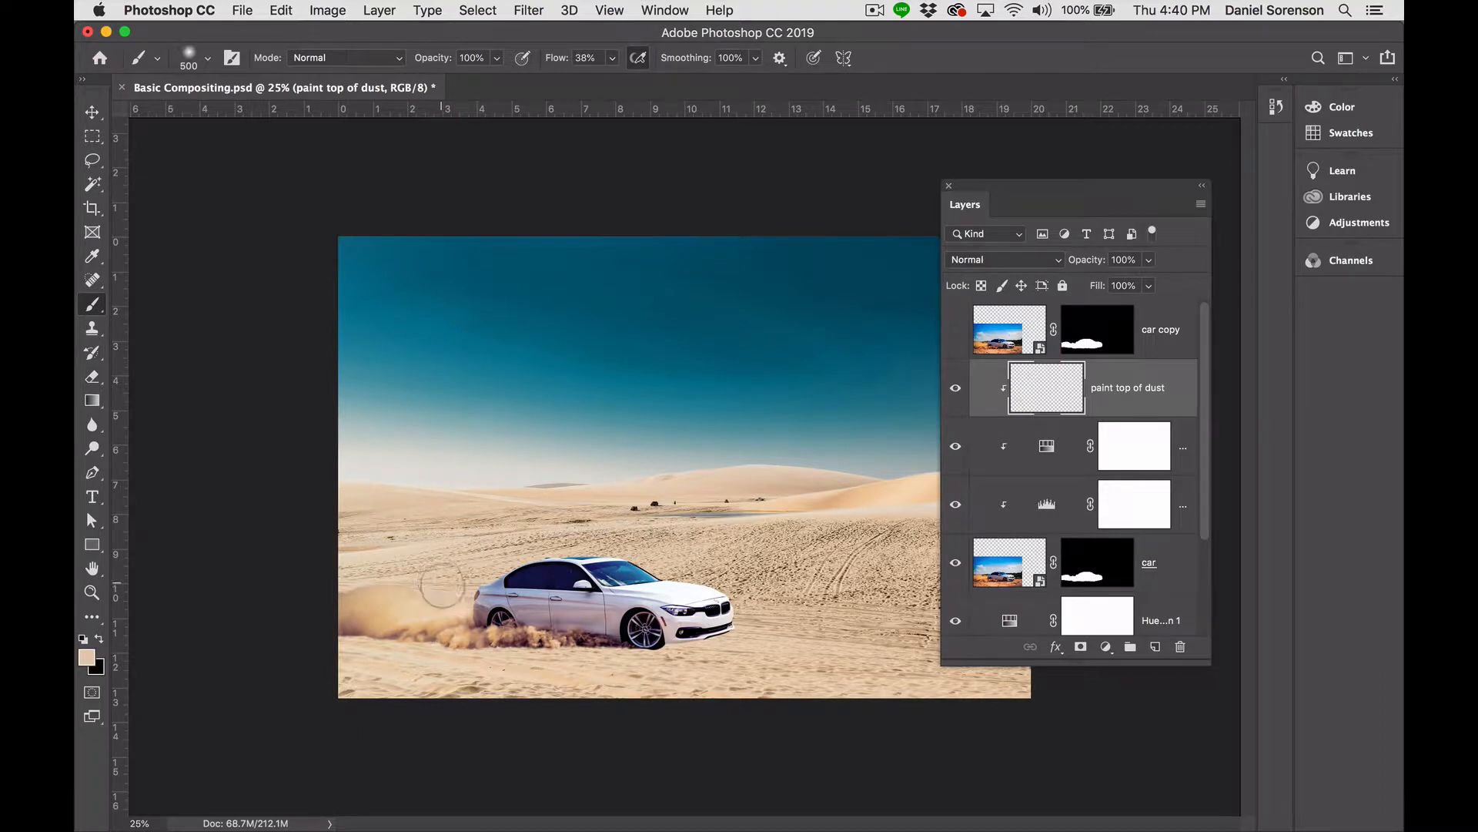
pyautogui.press('[')
pyautogui.press('[')
pyautogui.press('[')
pyautogui.press('[')
pyautogui.press('[')
pyautogui.press('[')
pyautogui.moveTo(364, 587)
pyautogui.mouseDown()
pyautogui.moveTo(306, 586)
pyautogui.moveTo(382, 597)
pyautogui.moveTo(325, 610)
pyautogui.moveTo(310, 605)
pyautogui.moveTo(380, 589)
pyautogui.mouseUp()
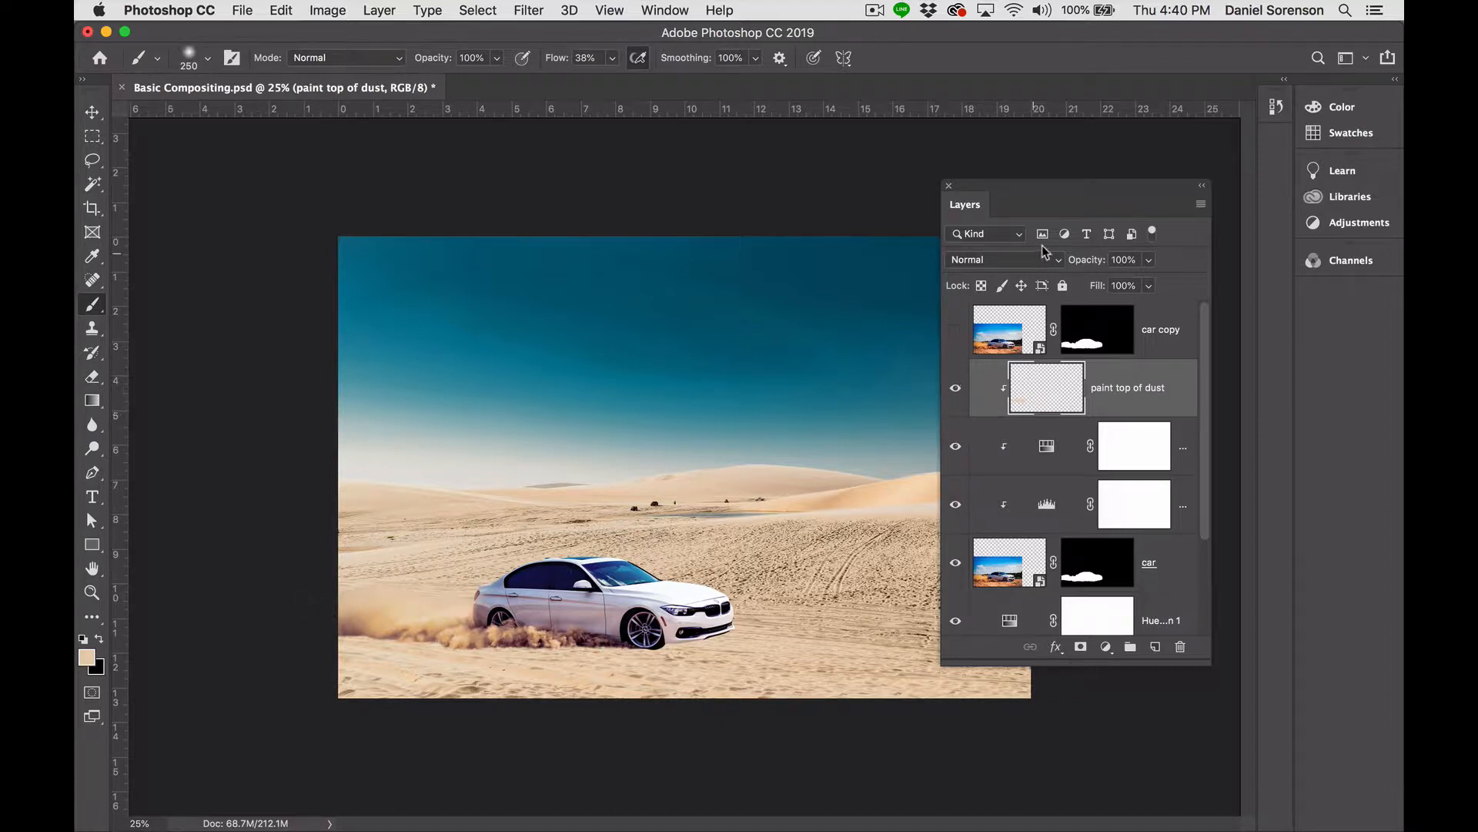
# Set the "paint top of dust" layer to Screen blend mode at 71% opacity.
pyautogui.click(1024, 262)
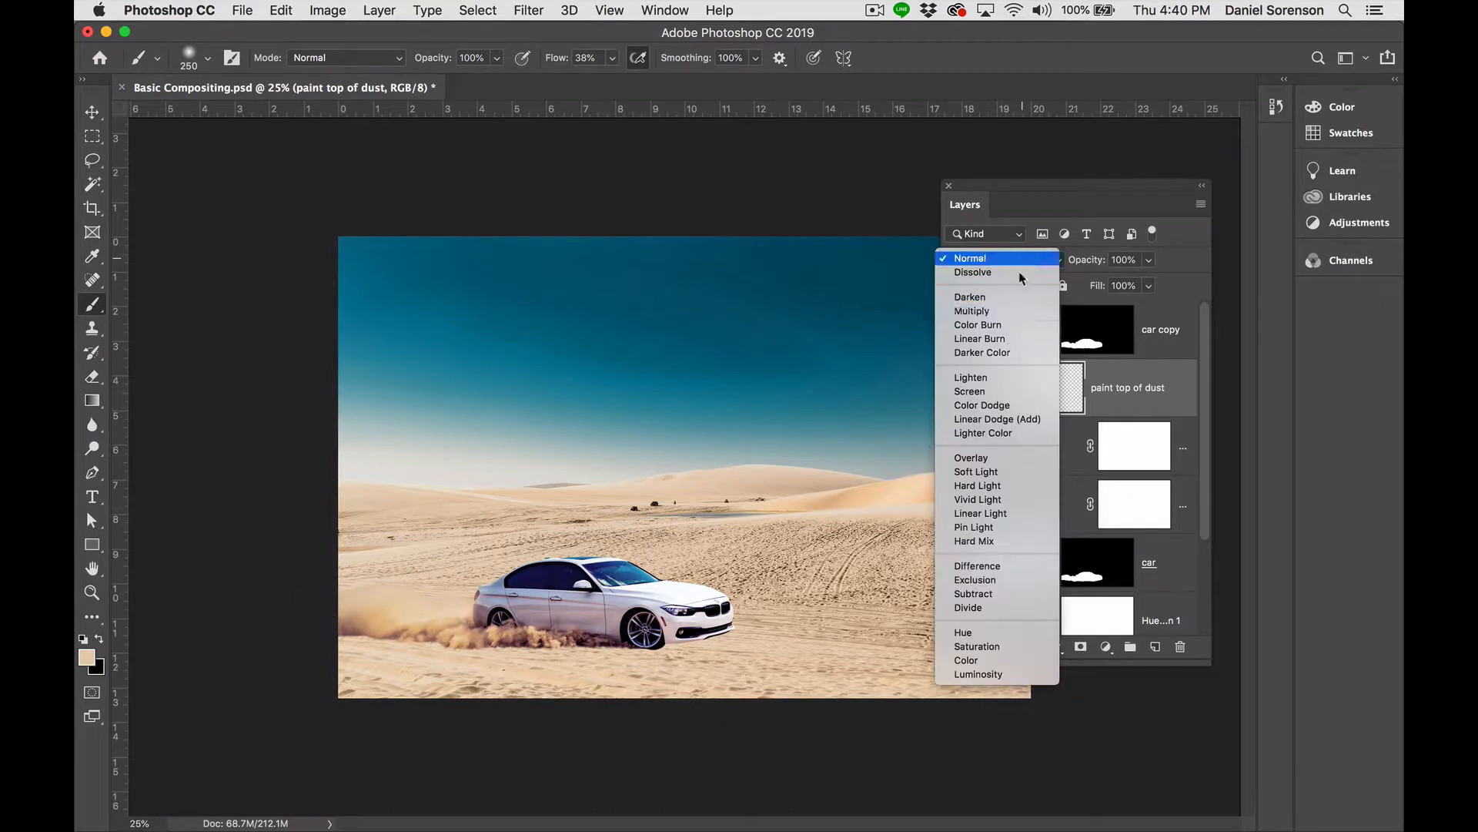
pyautogui.click(991, 393)
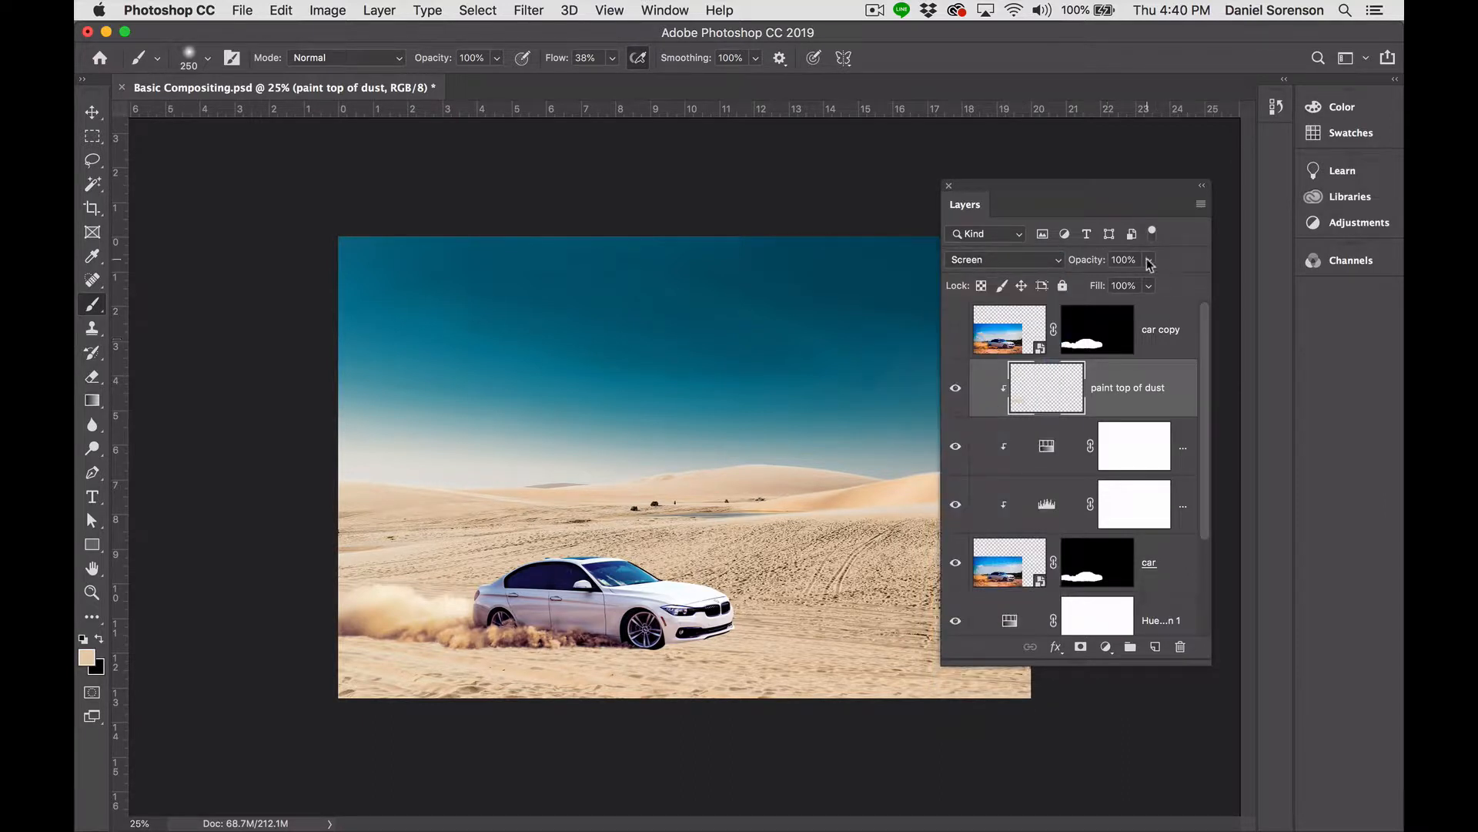
pyautogui.click(1148, 286)
pyautogui.moveTo(1148, 286); pyautogui.dragTo(1125, 286)
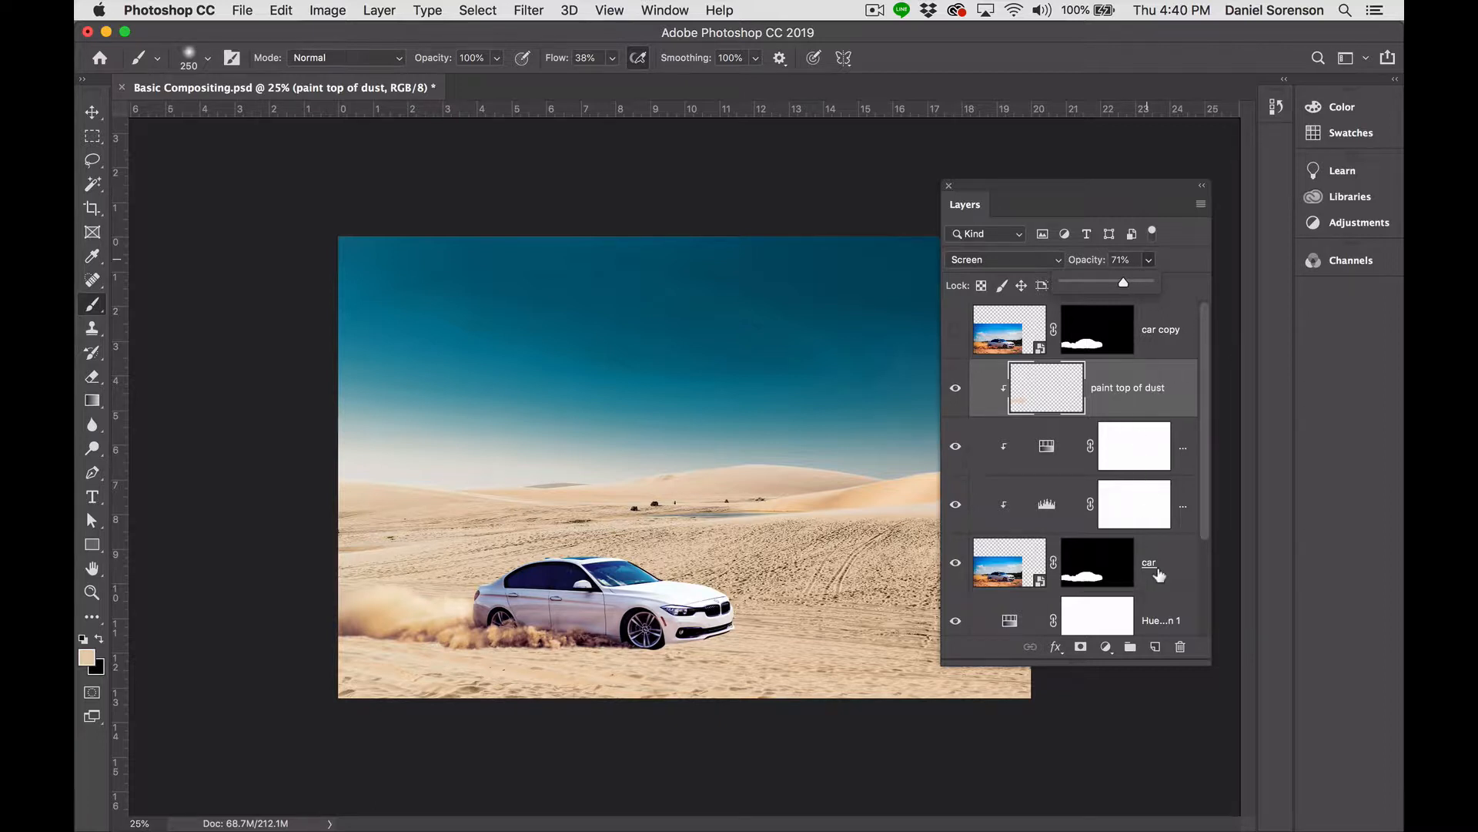
# Create a clipped layer named "paint bottom of dust", sample a sand colour from the dunes and enlarge the brush to 600.
pyautogui.press('super+shift+n')
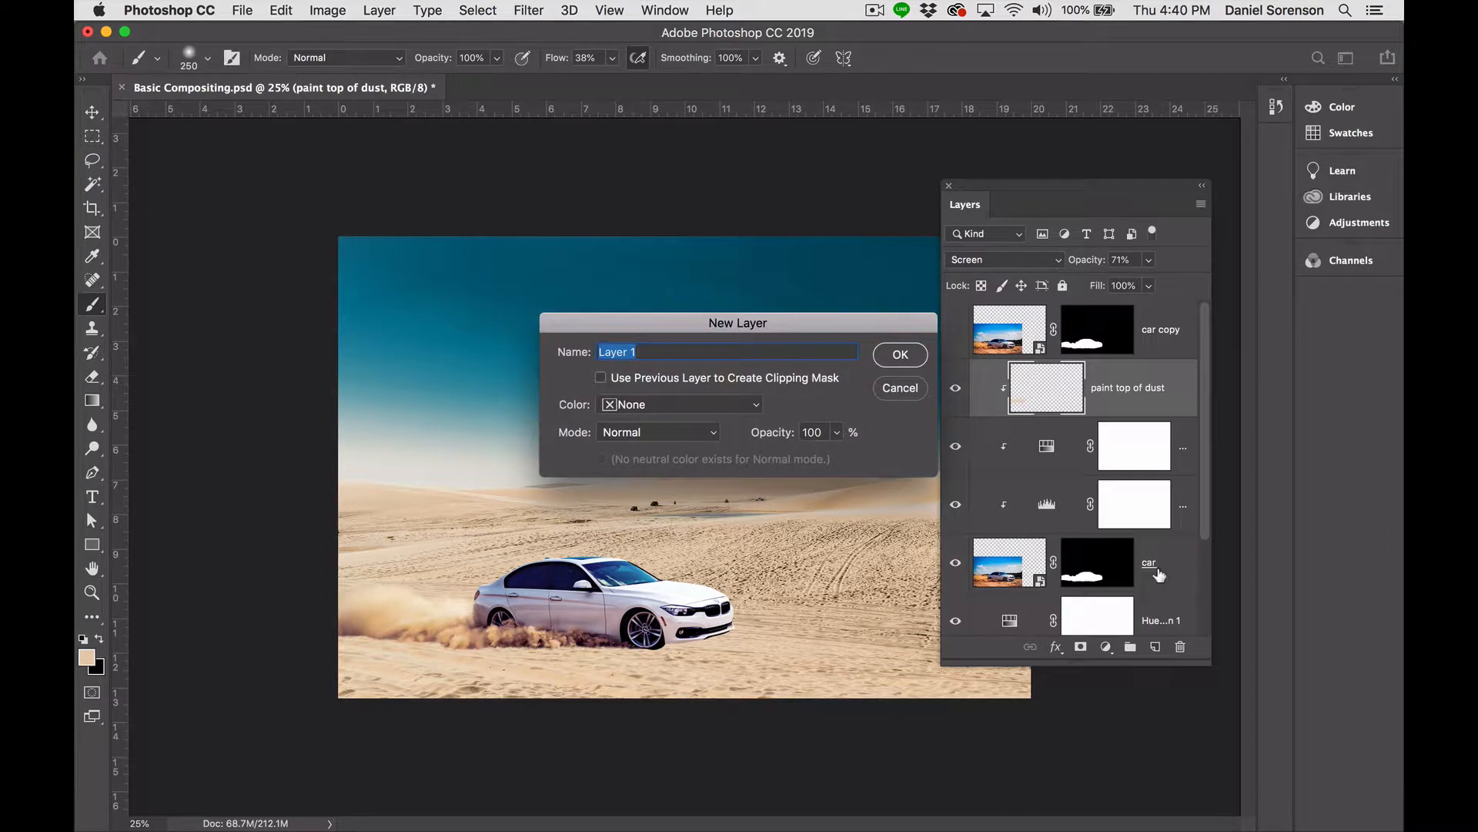
pyautogui.write('paint bottom of dust')
pyautogui.press('Return')
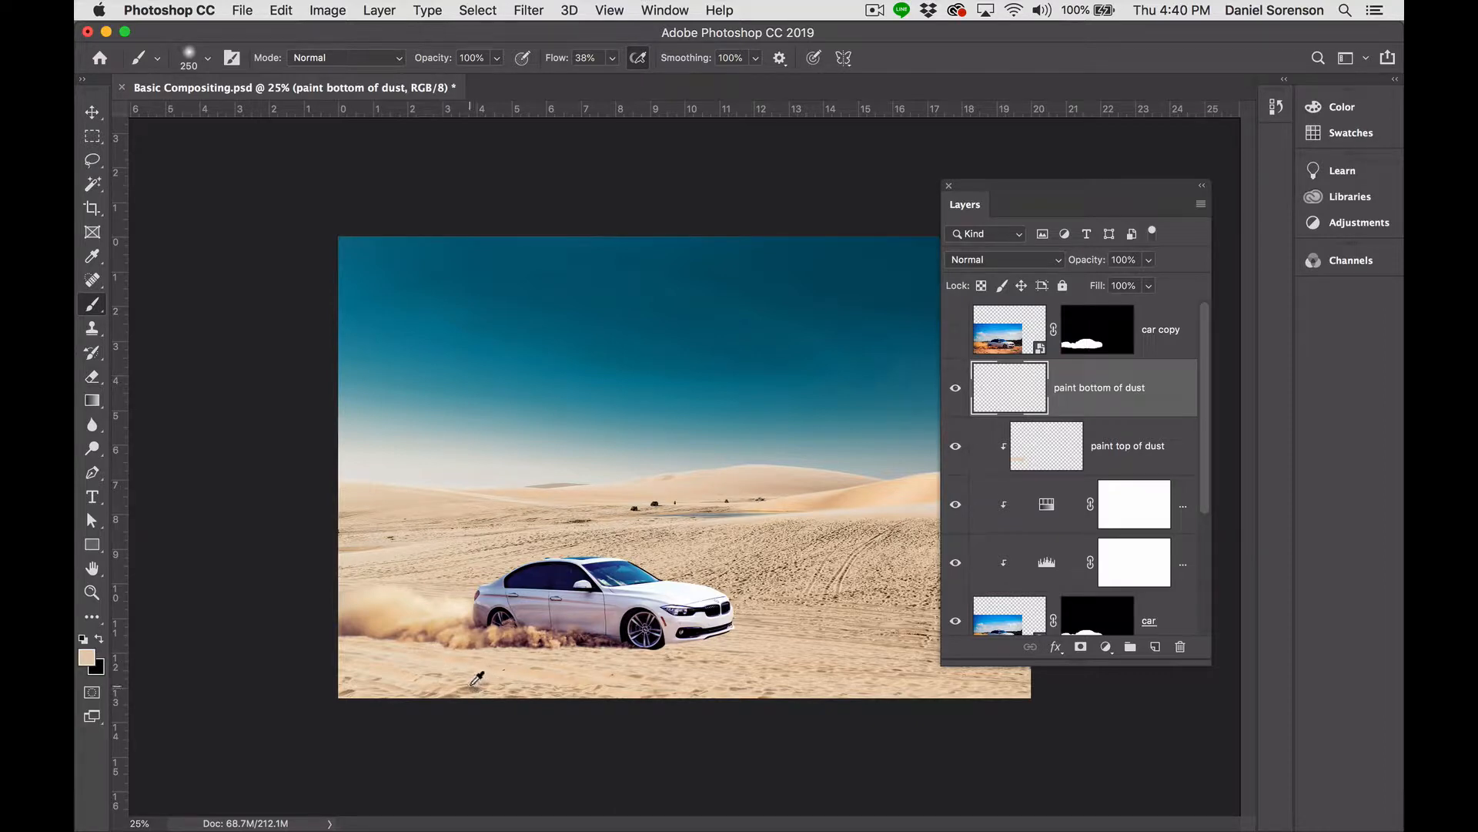
pyautogui.keyDown('alt'); pyautogui.click(854, 617); pyautogui.keyUp('alt')
pyautogui.press(']')
pyautogui.press(']')
pyautogui.press('super+alt+g')
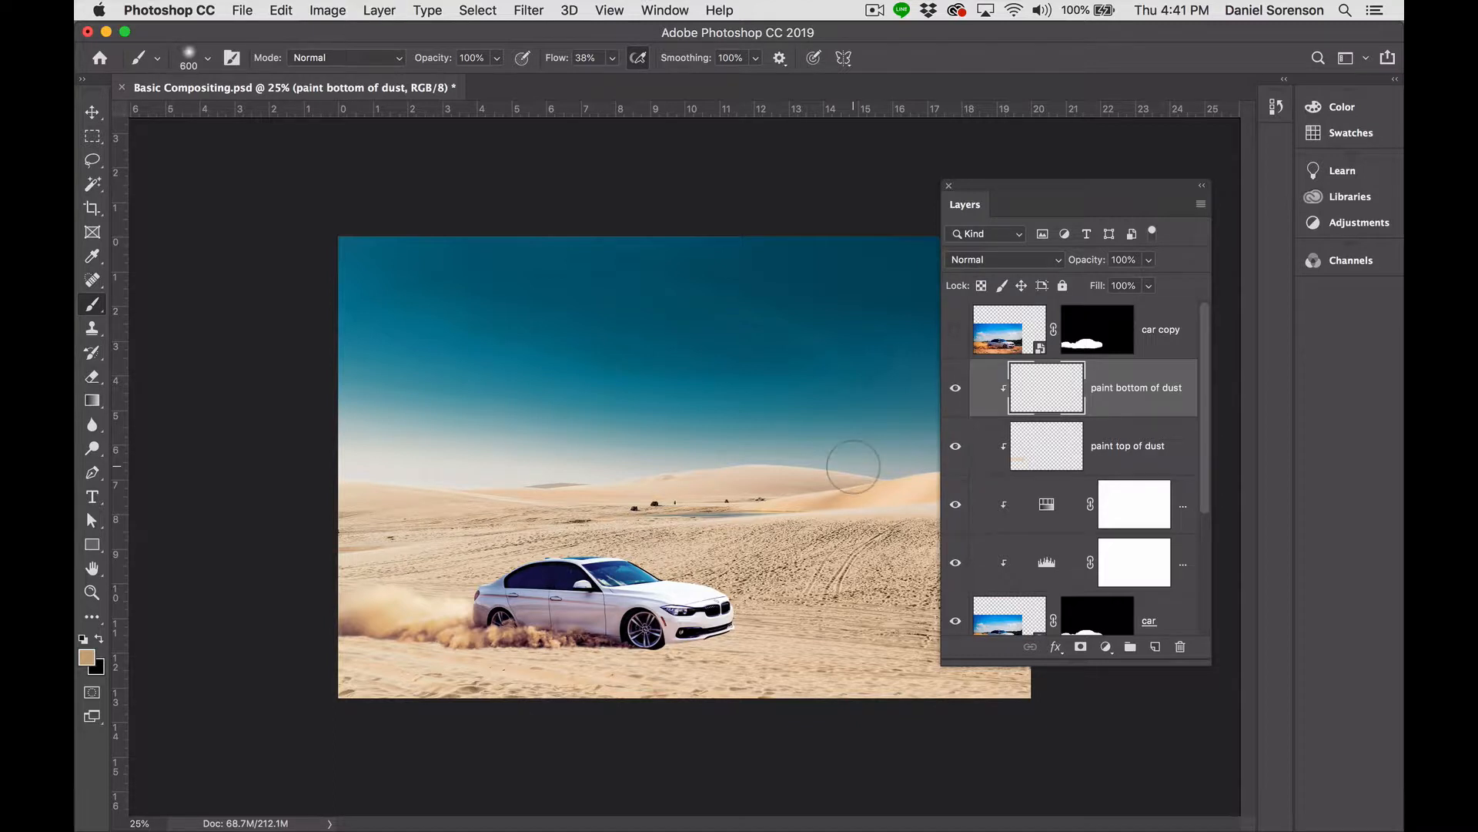
# Set the "paint bottom of dust" layer to Color blend mode and paint over the lower dust beneath and behind the car.
pyautogui.click(1035, 264)
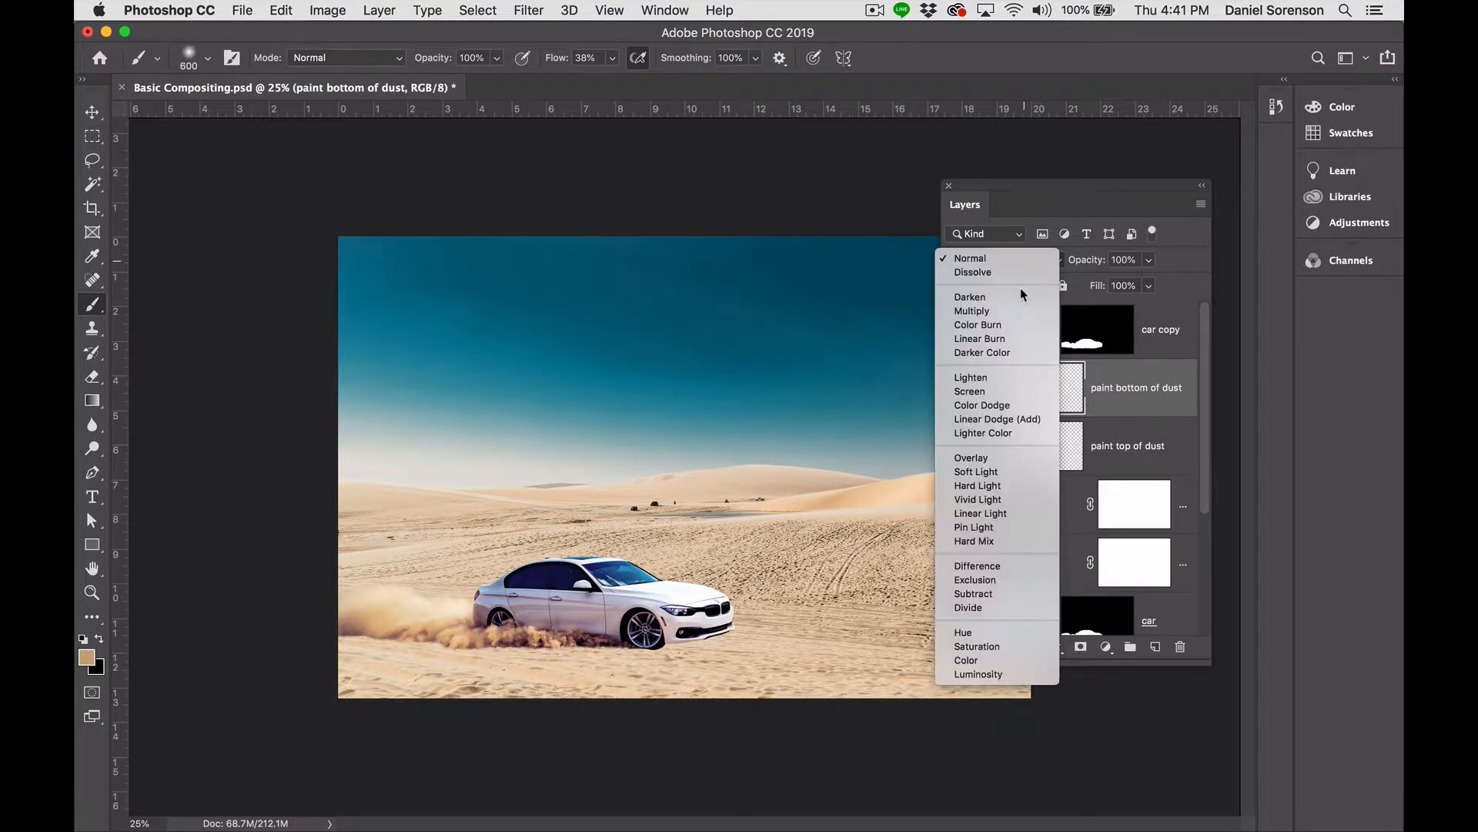
pyautogui.click(977, 653)
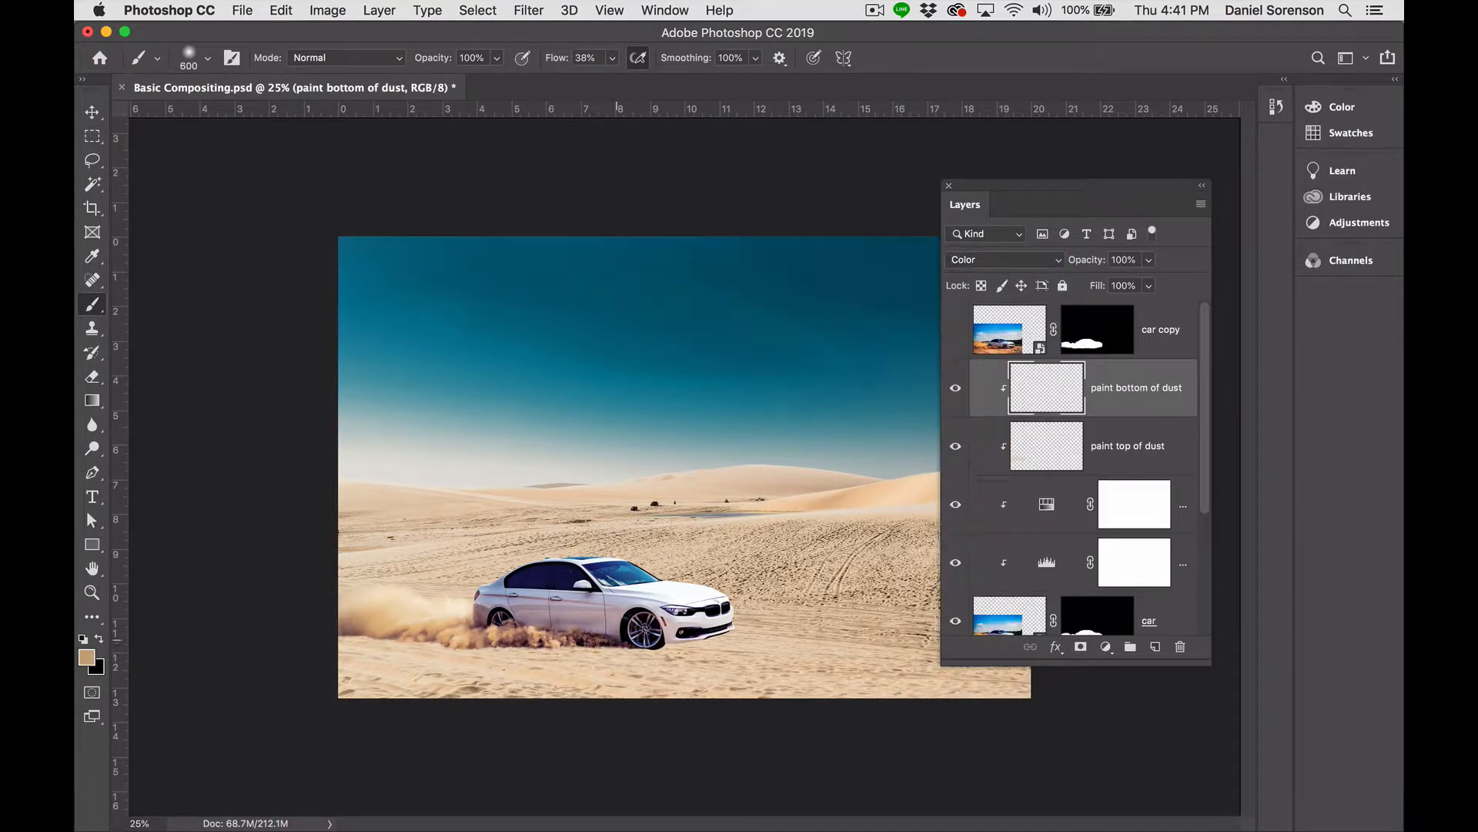
pyautogui.moveTo(495, 633); pyautogui.dragTo(593, 649)
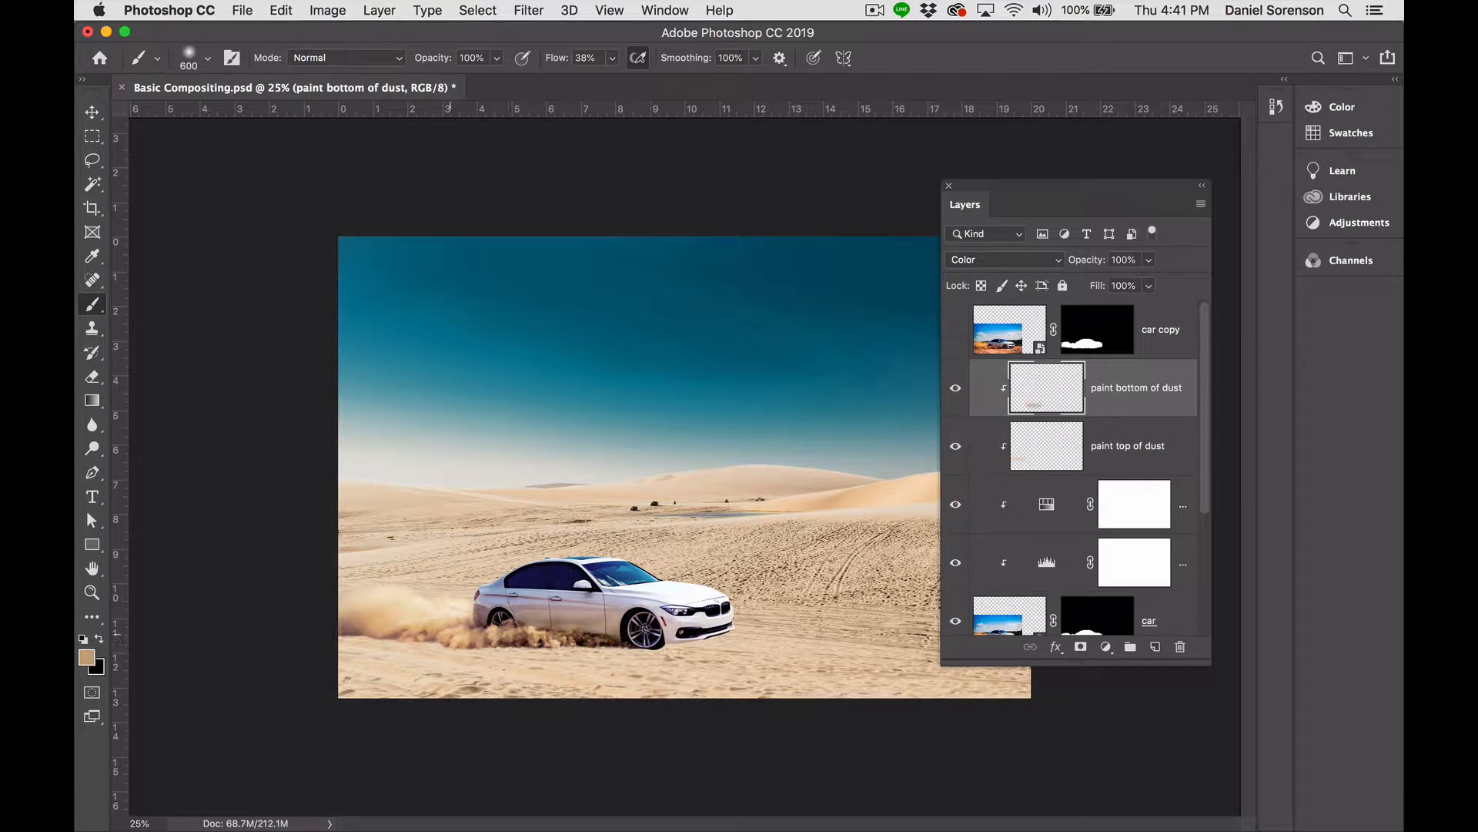
pyautogui.moveTo(371, 622); pyautogui.dragTo(455, 635)
# Create a layer named "shadow 1" directly above the Hue/Saturation 1 layer, below the car.
pyautogui.moveTo(1203, 459); pyautogui.dragTo(1200, 565)
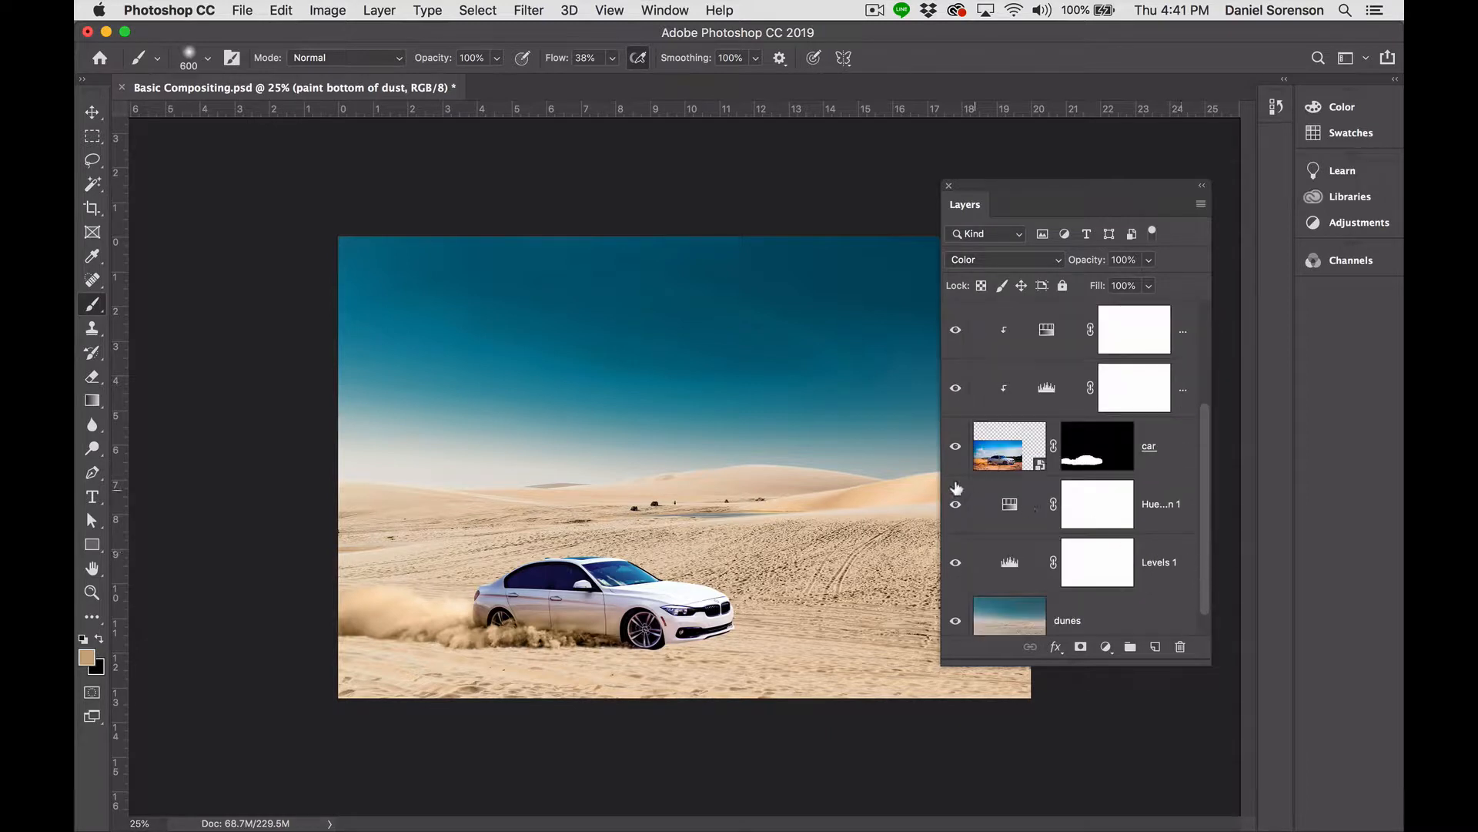
pyautogui.click(1167, 497)
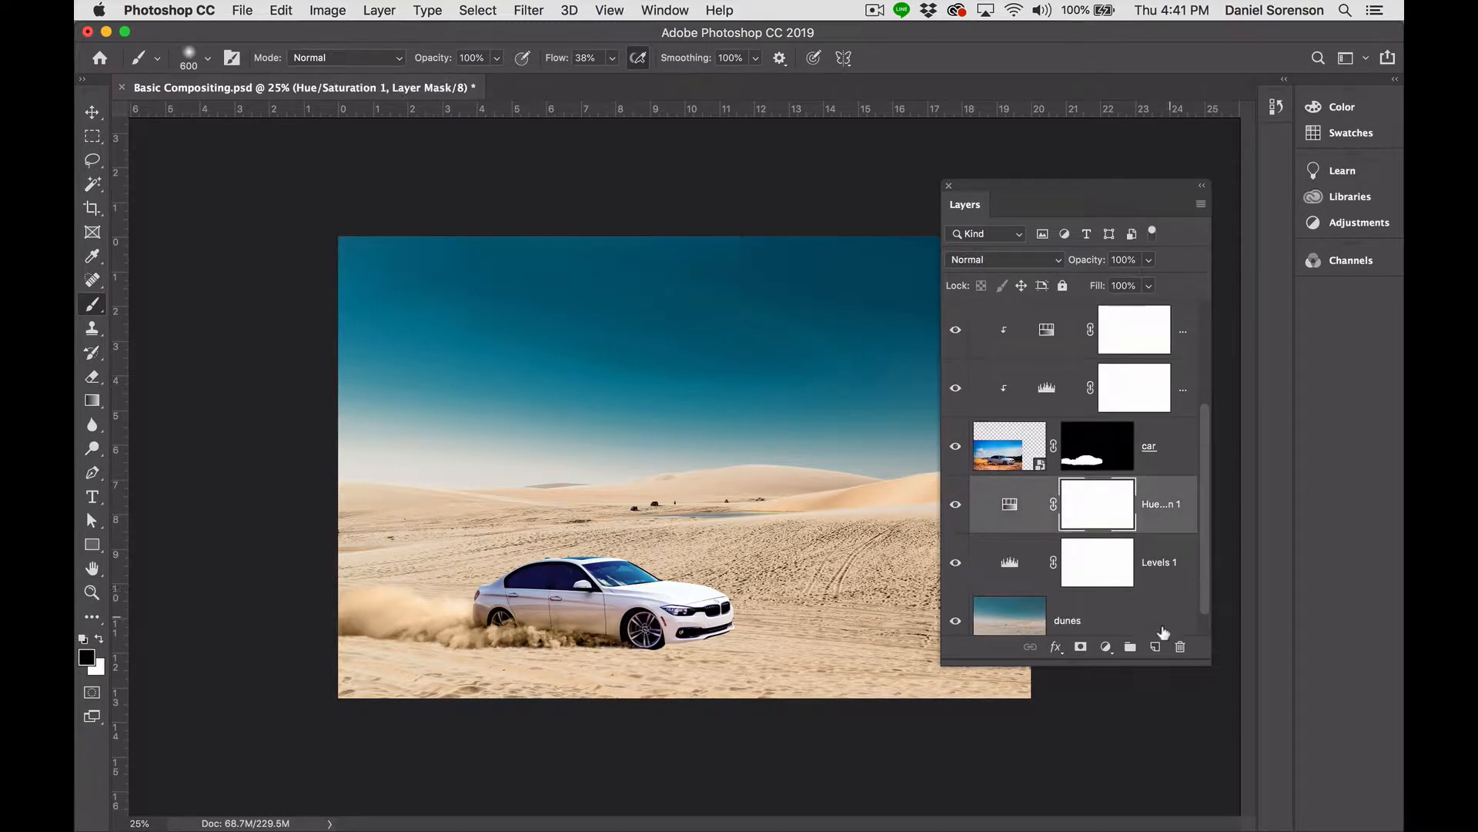
pyautogui.keyDown('alt'); pyautogui.click(1156, 645); pyautogui.keyUp('alt')
pyautogui.write('shadow 1')
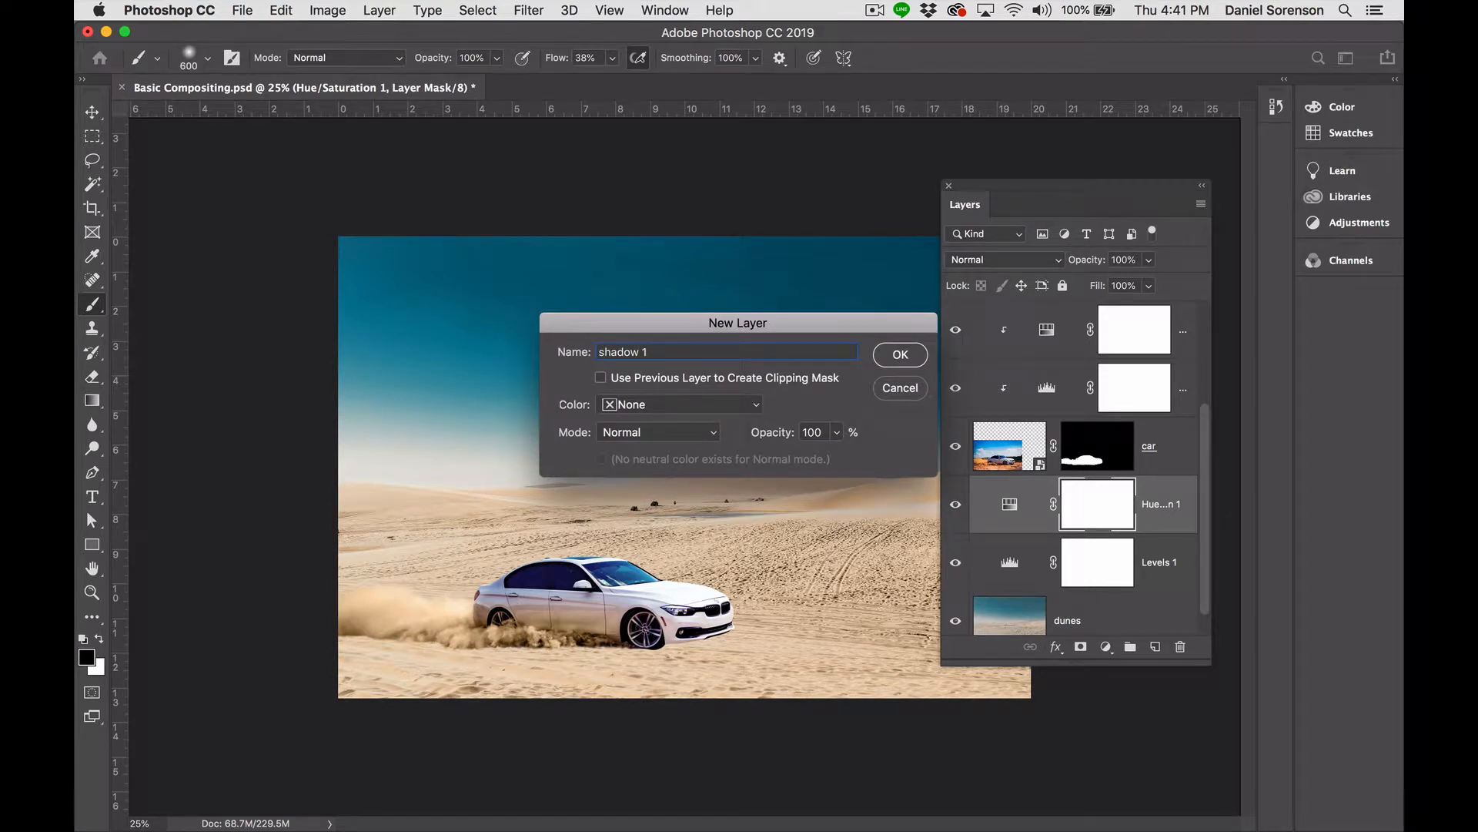
pyautogui.press('Return')
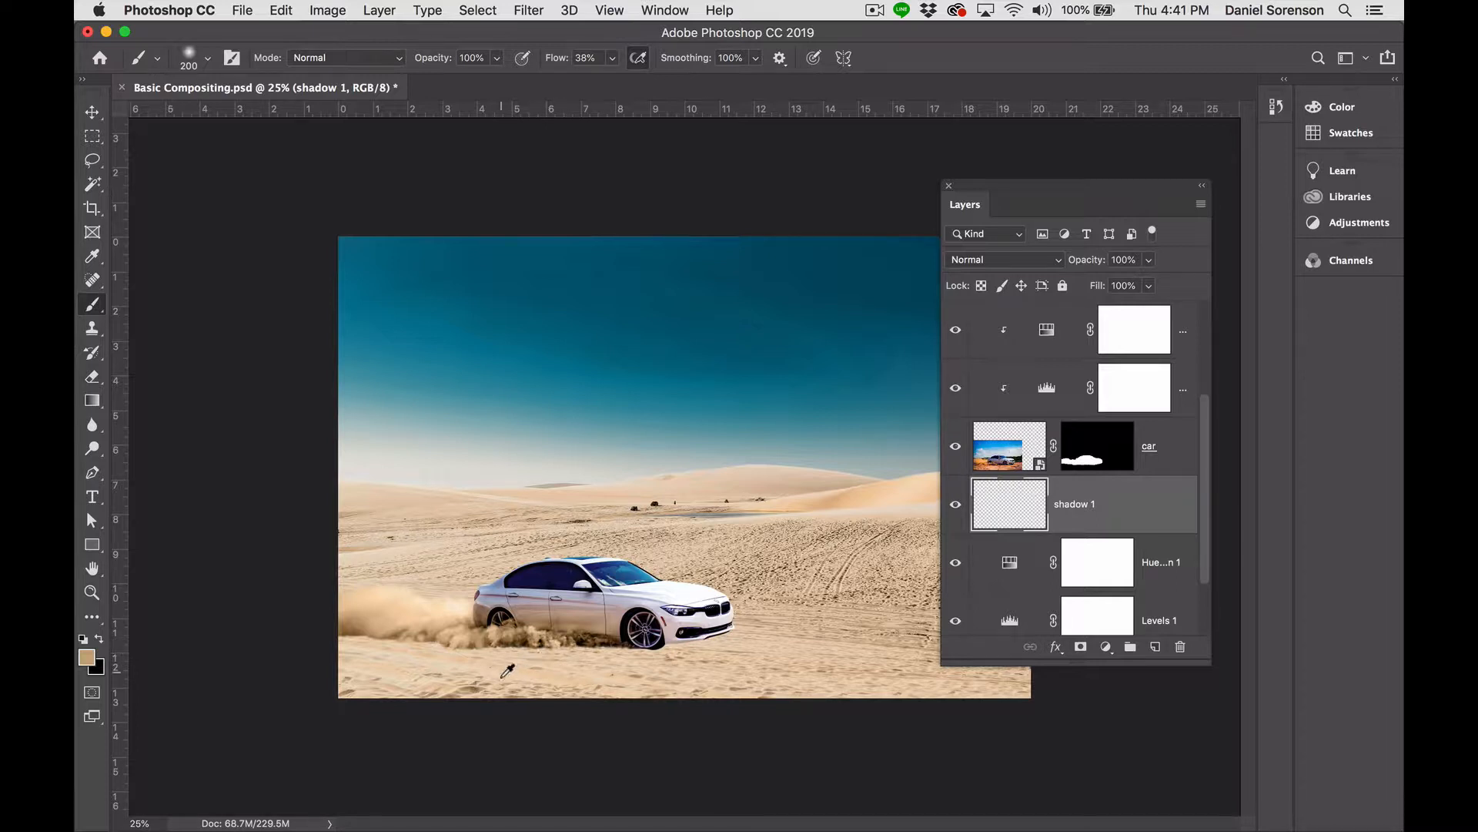
# Sample a darker sand colour and paint a shadow under the car's front with the Brush at 82% flow and size 125.
pyautogui.keyDown('alt'); pyautogui.click(476, 686); pyautogui.keyUp('alt')
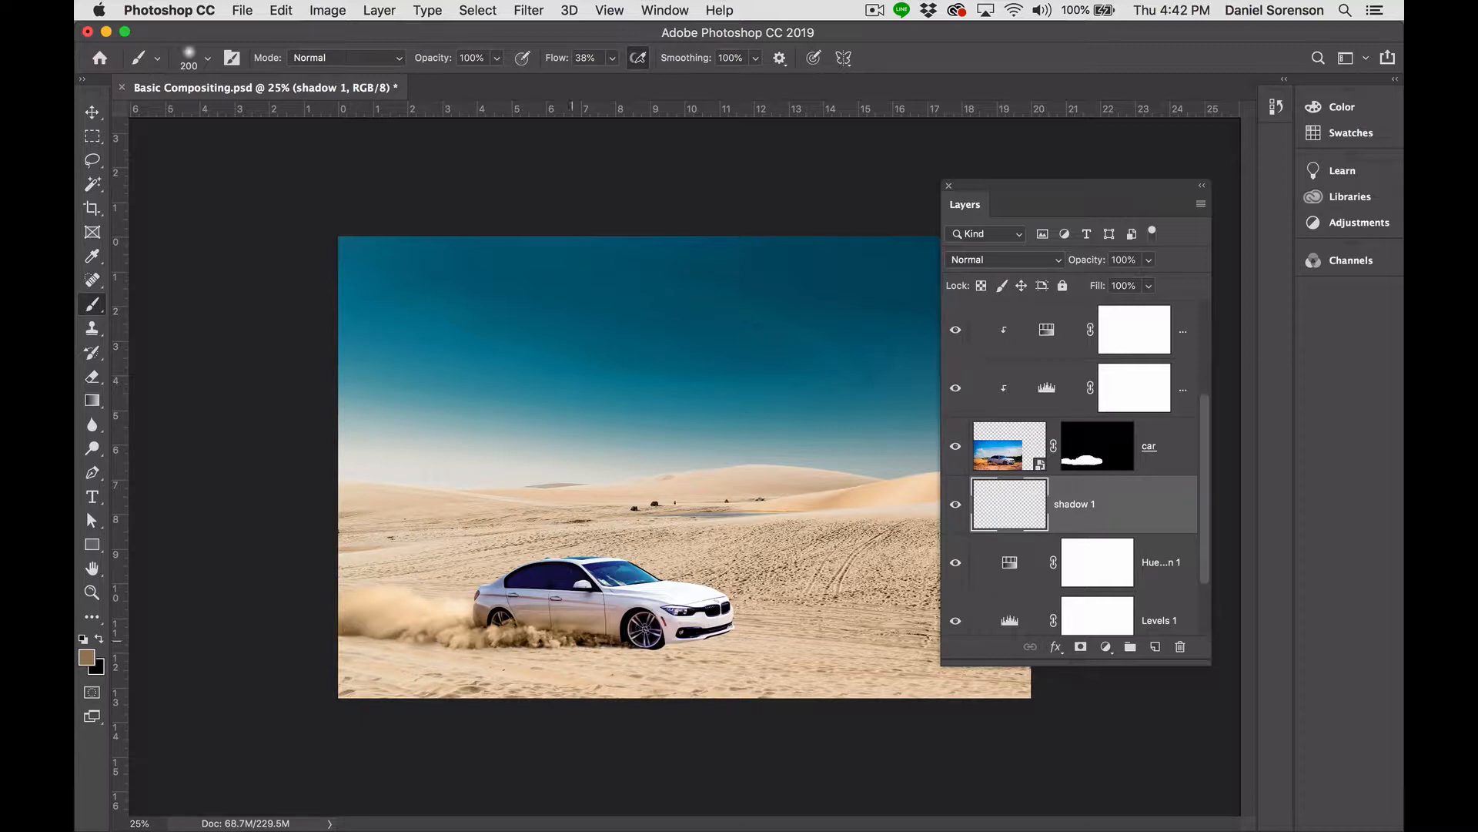
pyautogui.click(612, 57)
pyautogui.moveTo(631, 80); pyautogui.dragTo(649, 80)
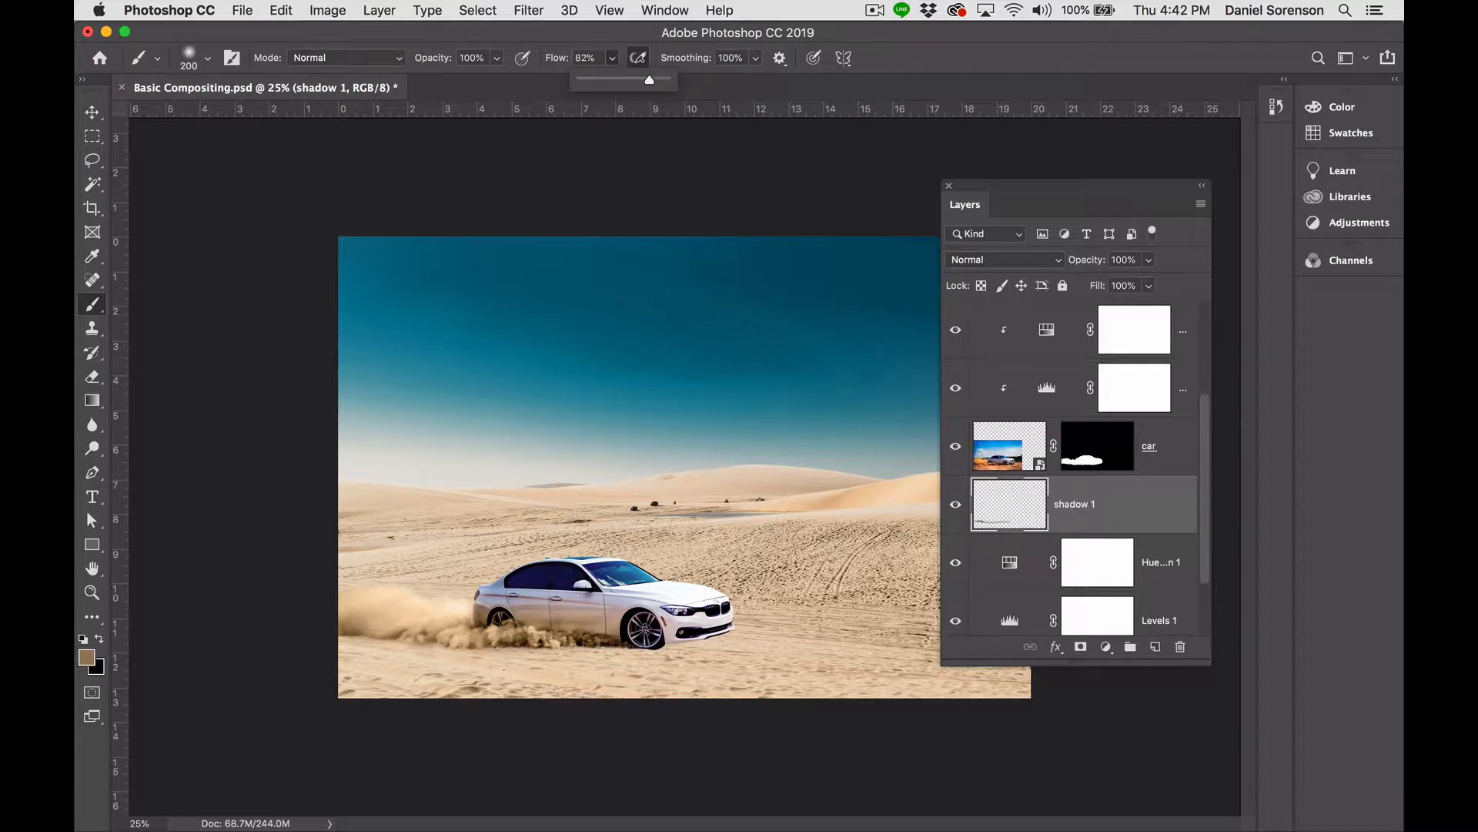
pyautogui.press('super+plus')
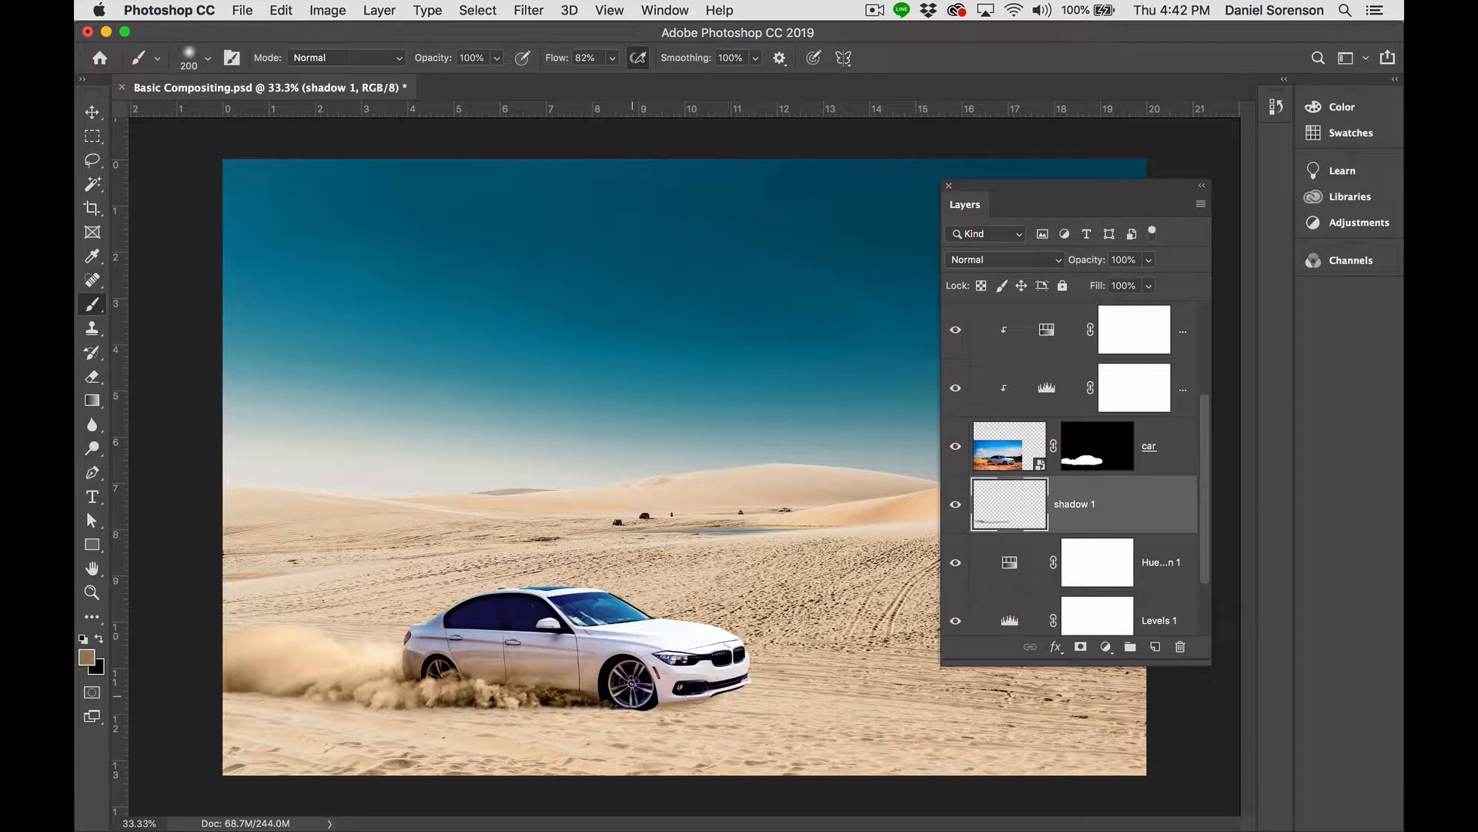
pyautogui.press('[')
pyautogui.press('[')
pyautogui.moveTo(658, 704); pyautogui.dragTo(710, 694)
# Set the "shadow 1" layer to Multiply and extend the painted shadow along the car's underside between the wheels.
pyautogui.click(1013, 266)
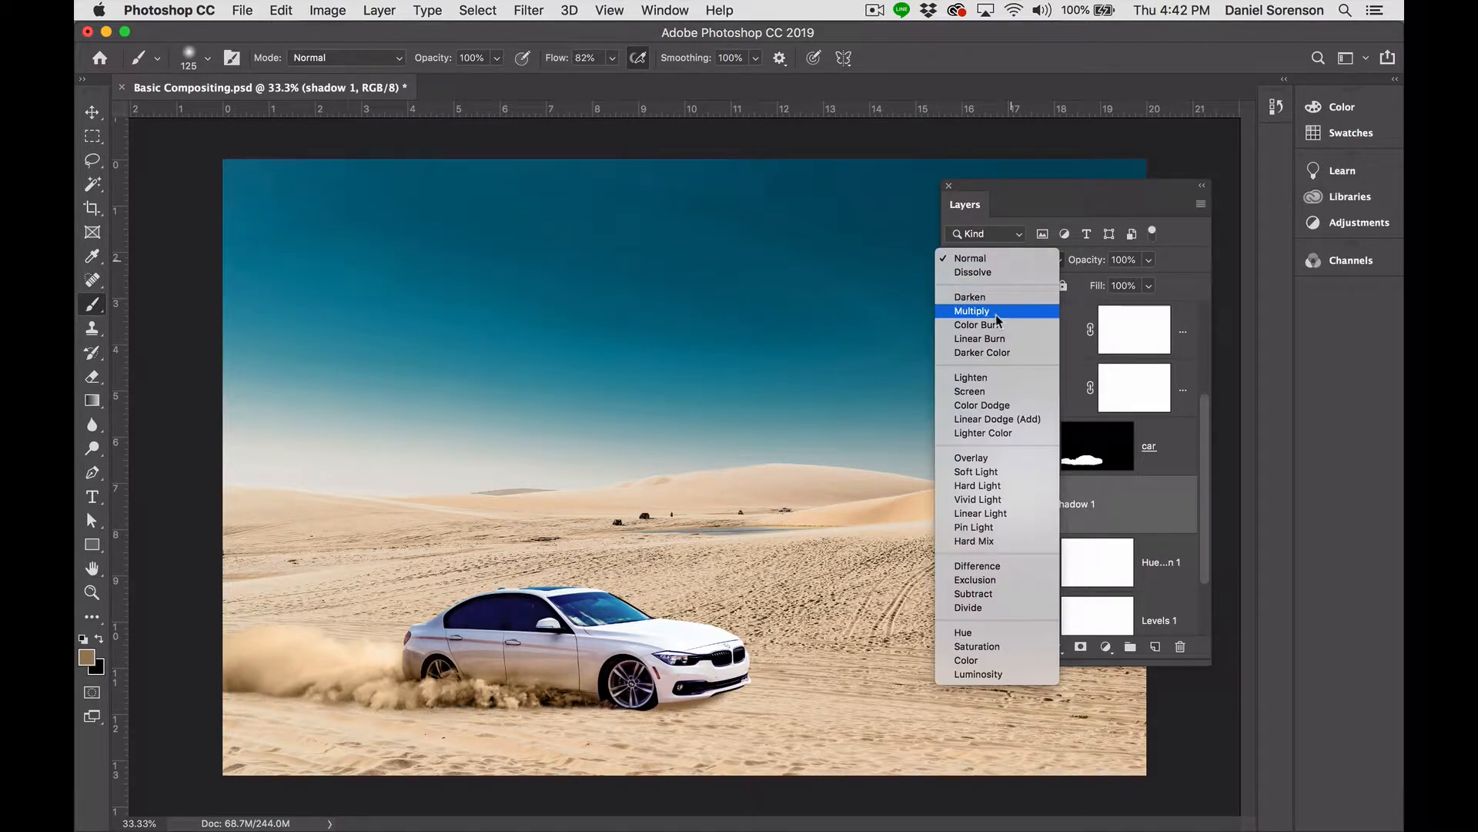
pyautogui.click(996, 312)
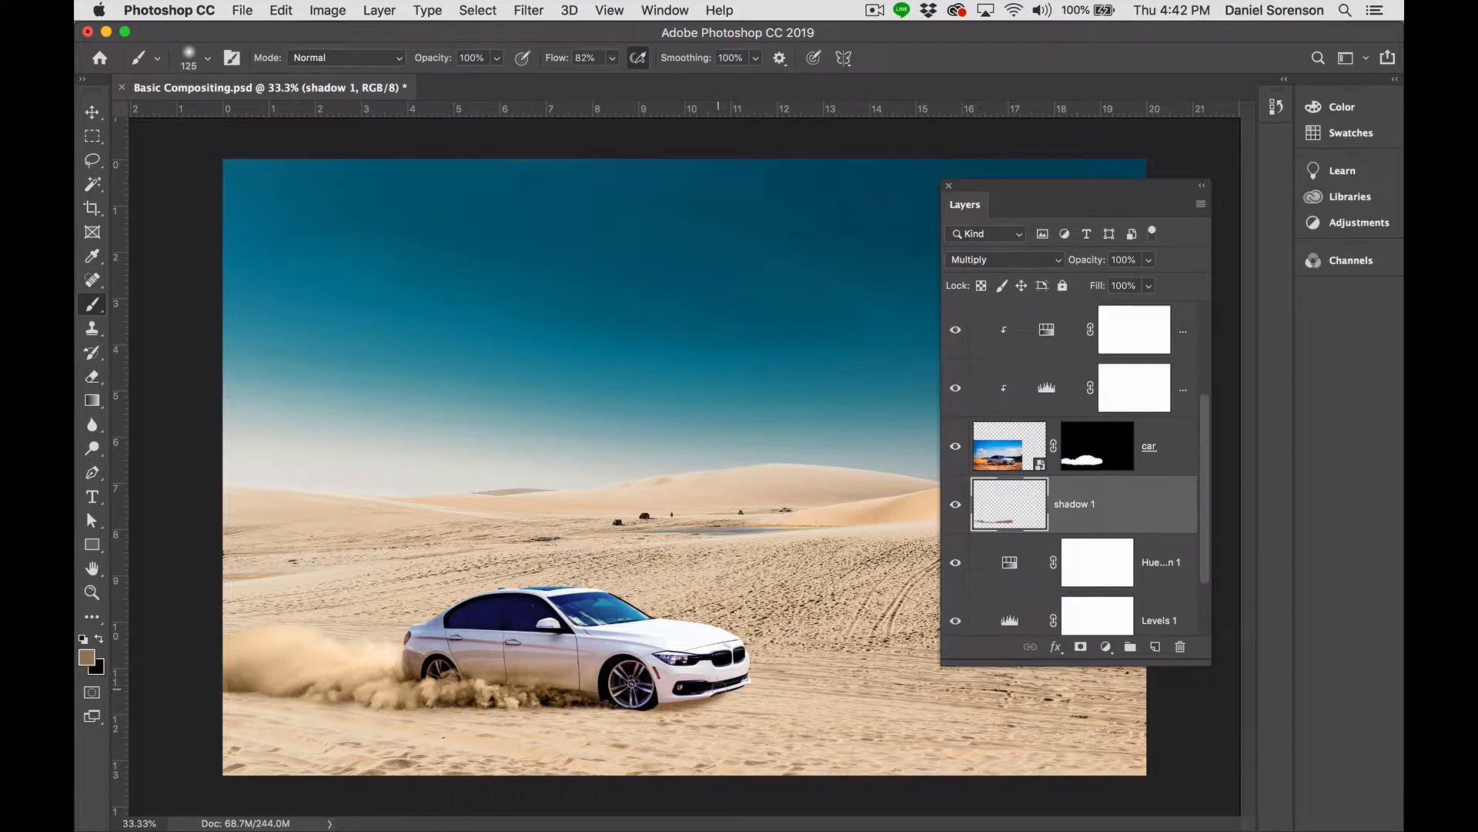
pyautogui.moveTo(653, 704); pyautogui.dragTo(545, 704)
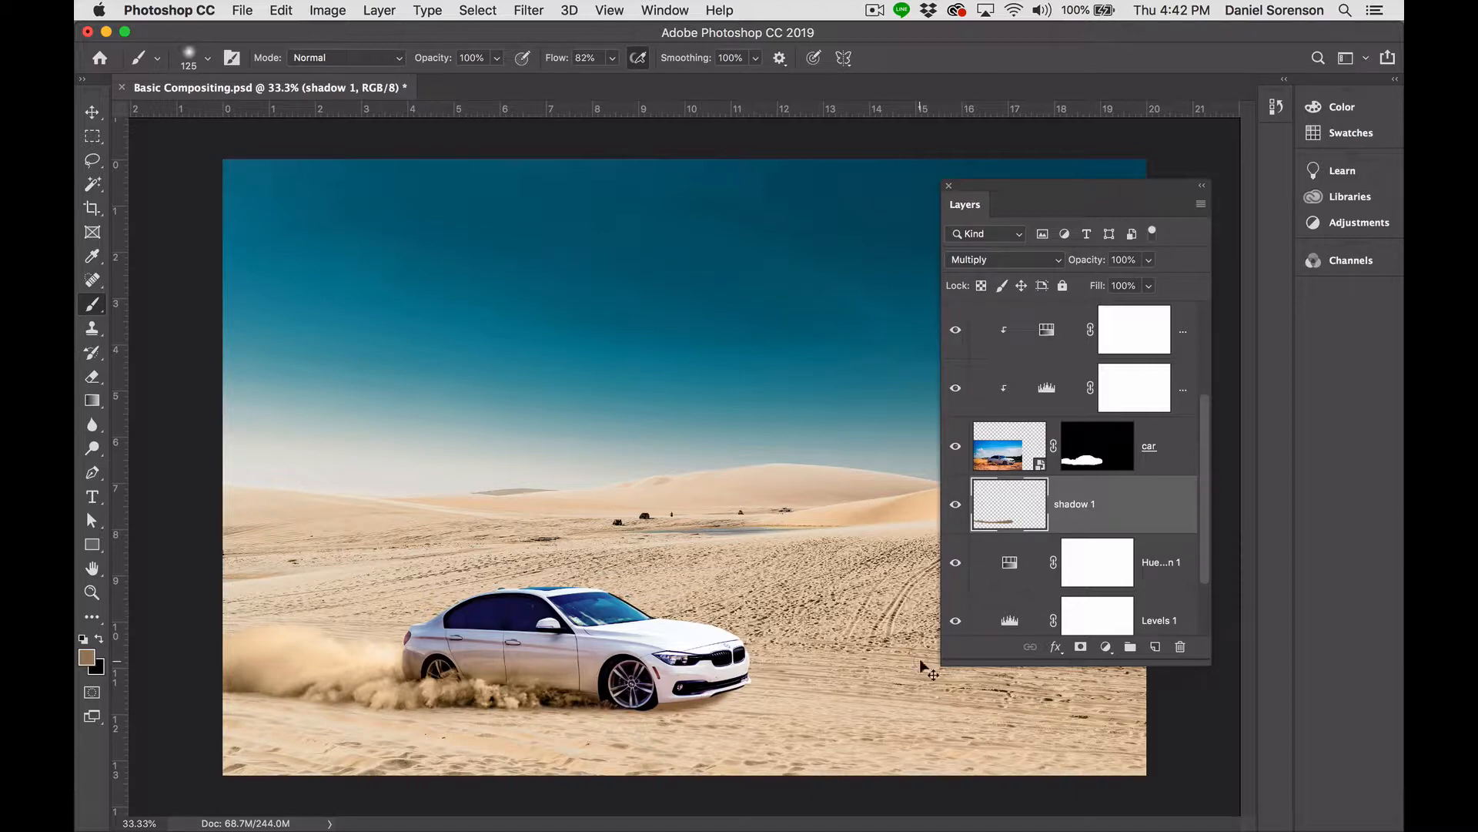
# Create a layer named "shadow 2" above "shadow 1".
pyautogui.press('super+shift+n')
pyautogui.write('shadow 2')
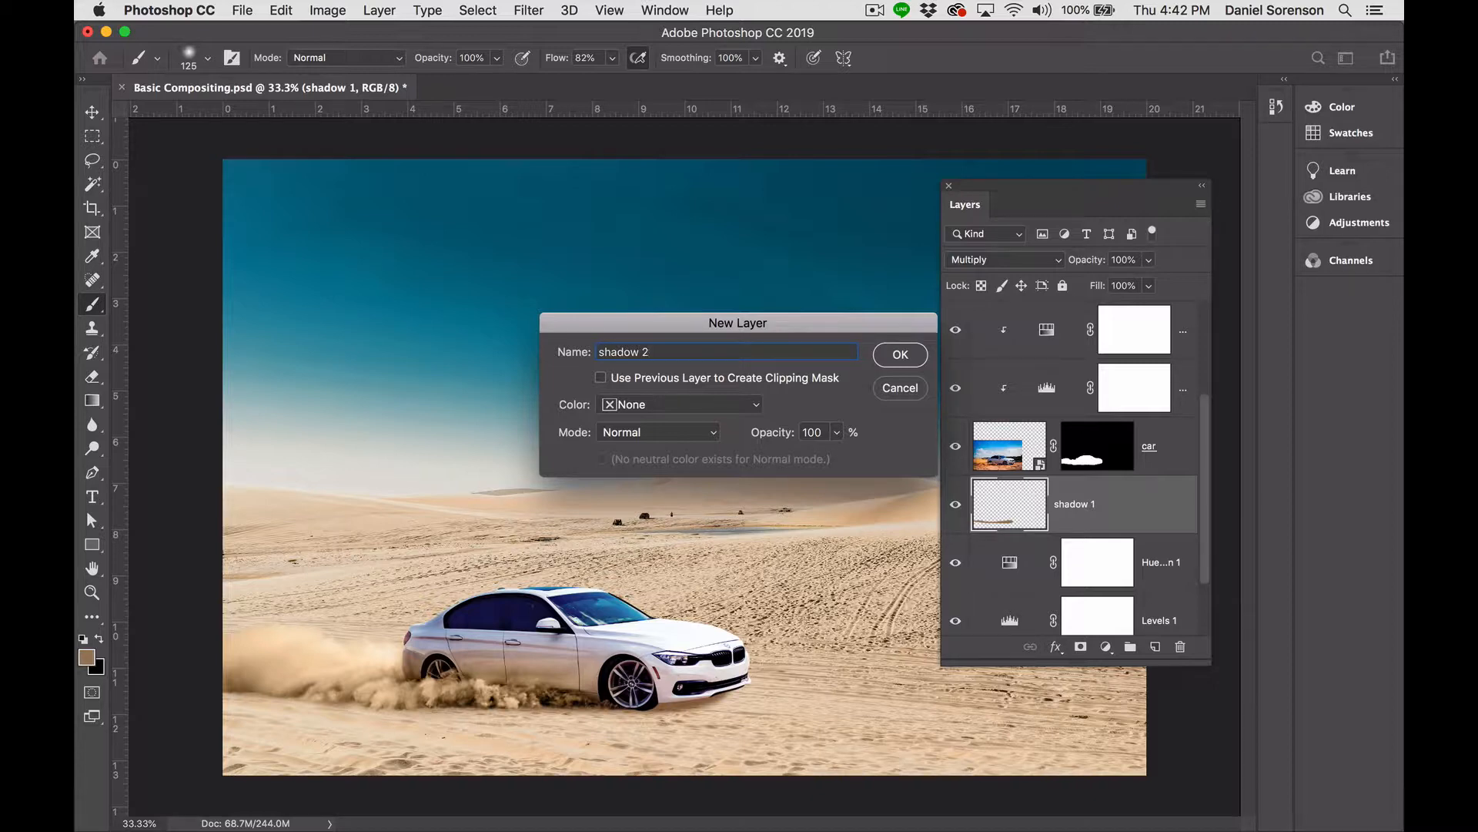
pyautogui.click(897, 355)
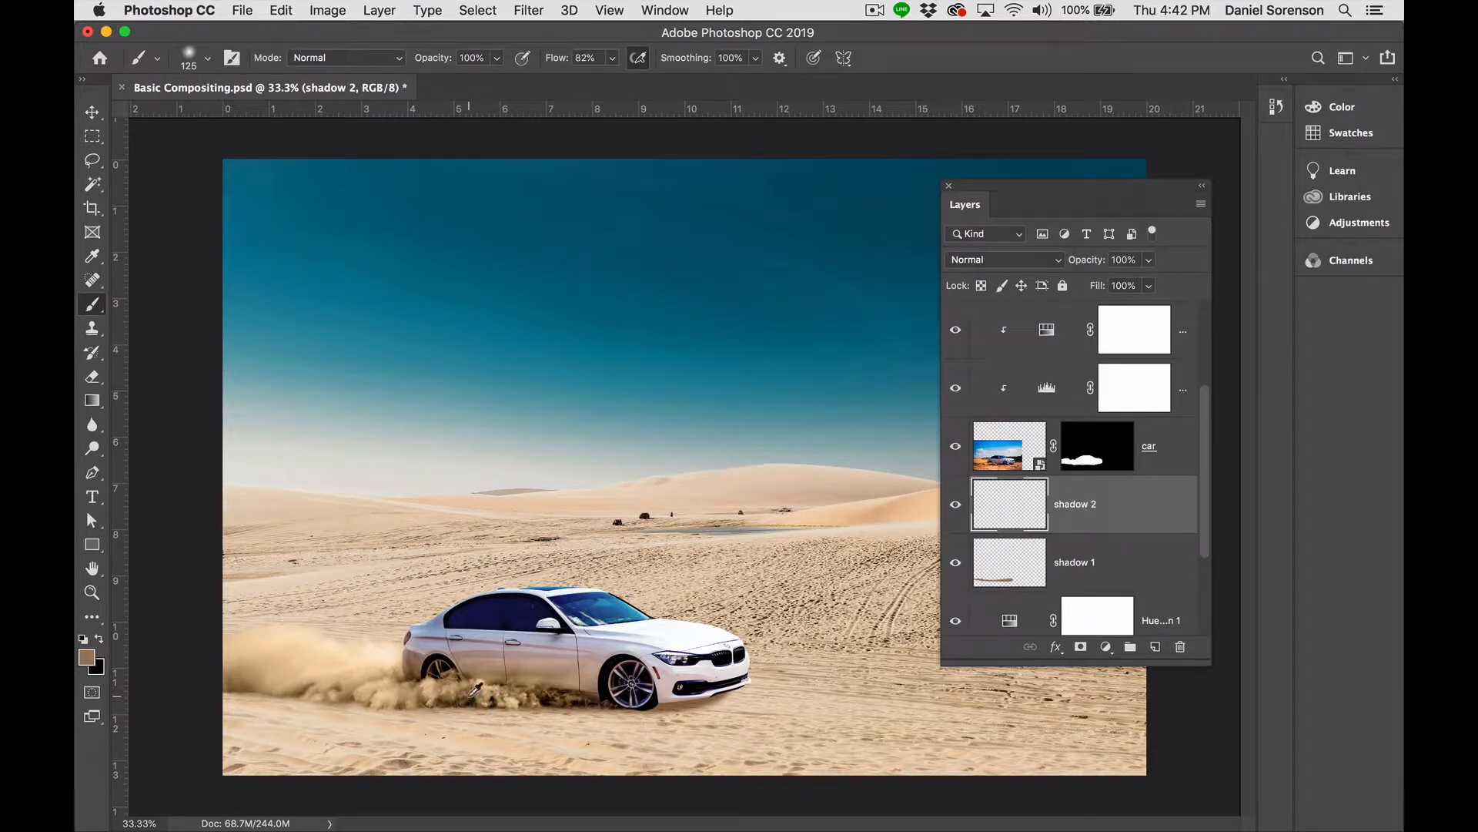
# Sample dark brown from the dust, paint a deeper shadow between the wheels on "shadow 2", and set the layer to Multiply.
pyautogui.keyDown('alt'); pyautogui.click(471, 696); pyautogui.keyUp('alt')
pyautogui.moveTo(600, 700); pyautogui.dragTo(533, 697)
pyautogui.click(1005, 259)
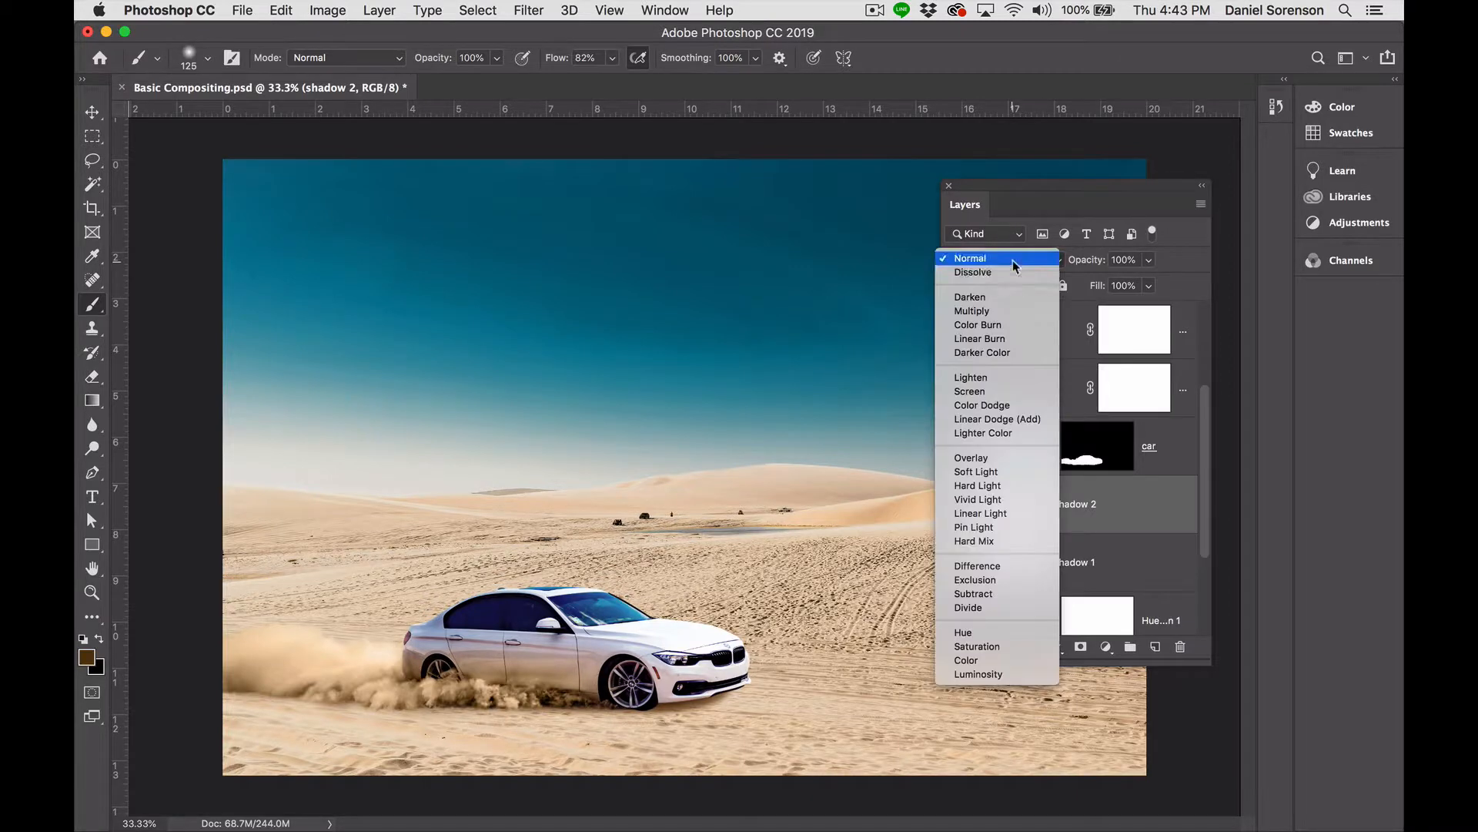
pyautogui.click(1003, 308)
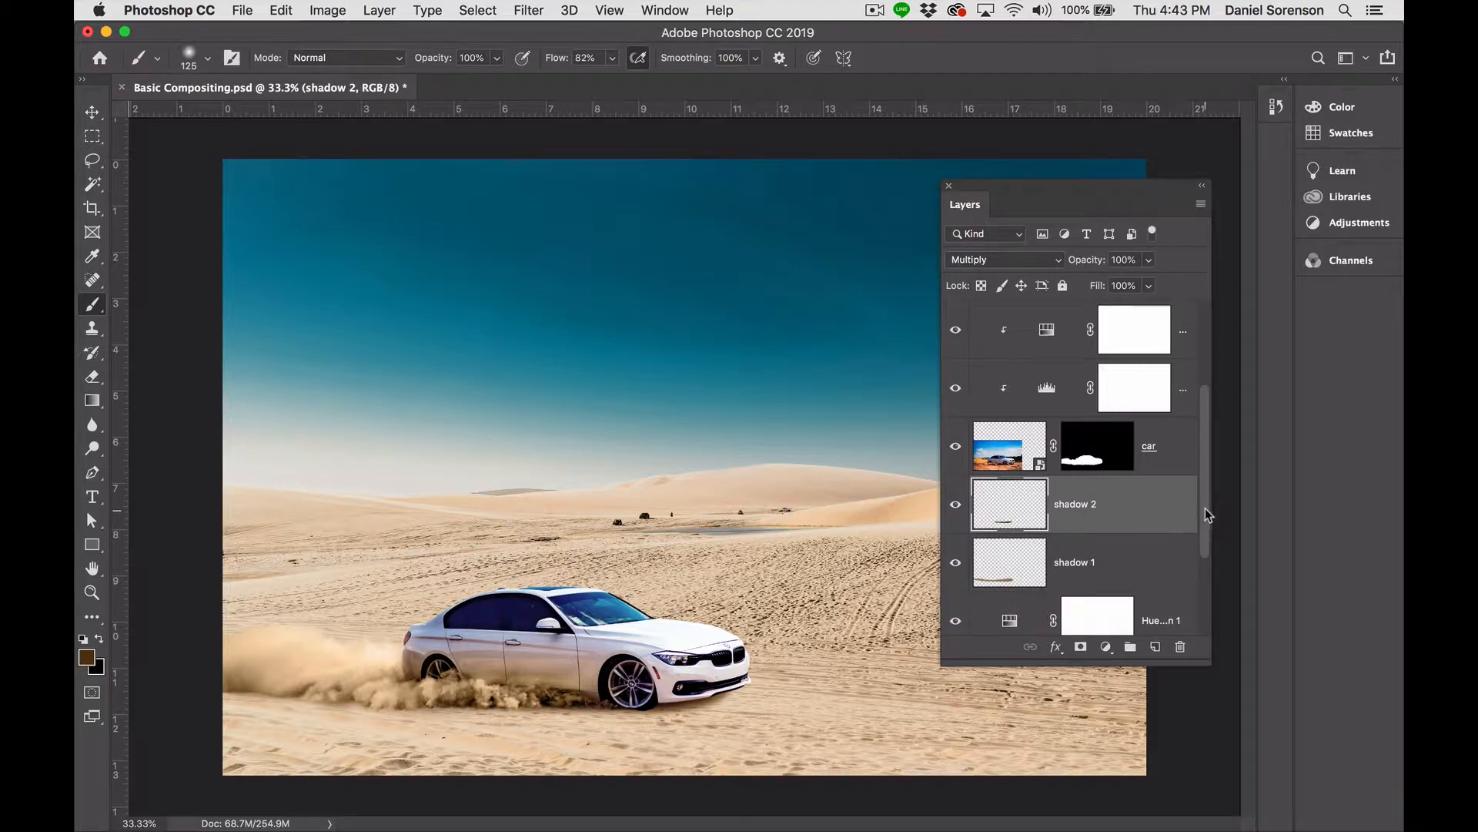
# Show the "car copy" layer and start a Pen path along the car's rear edge from the bumper up to the tail light.
pyautogui.moveTo(1204, 509); pyautogui.dragTo(1225, 317)
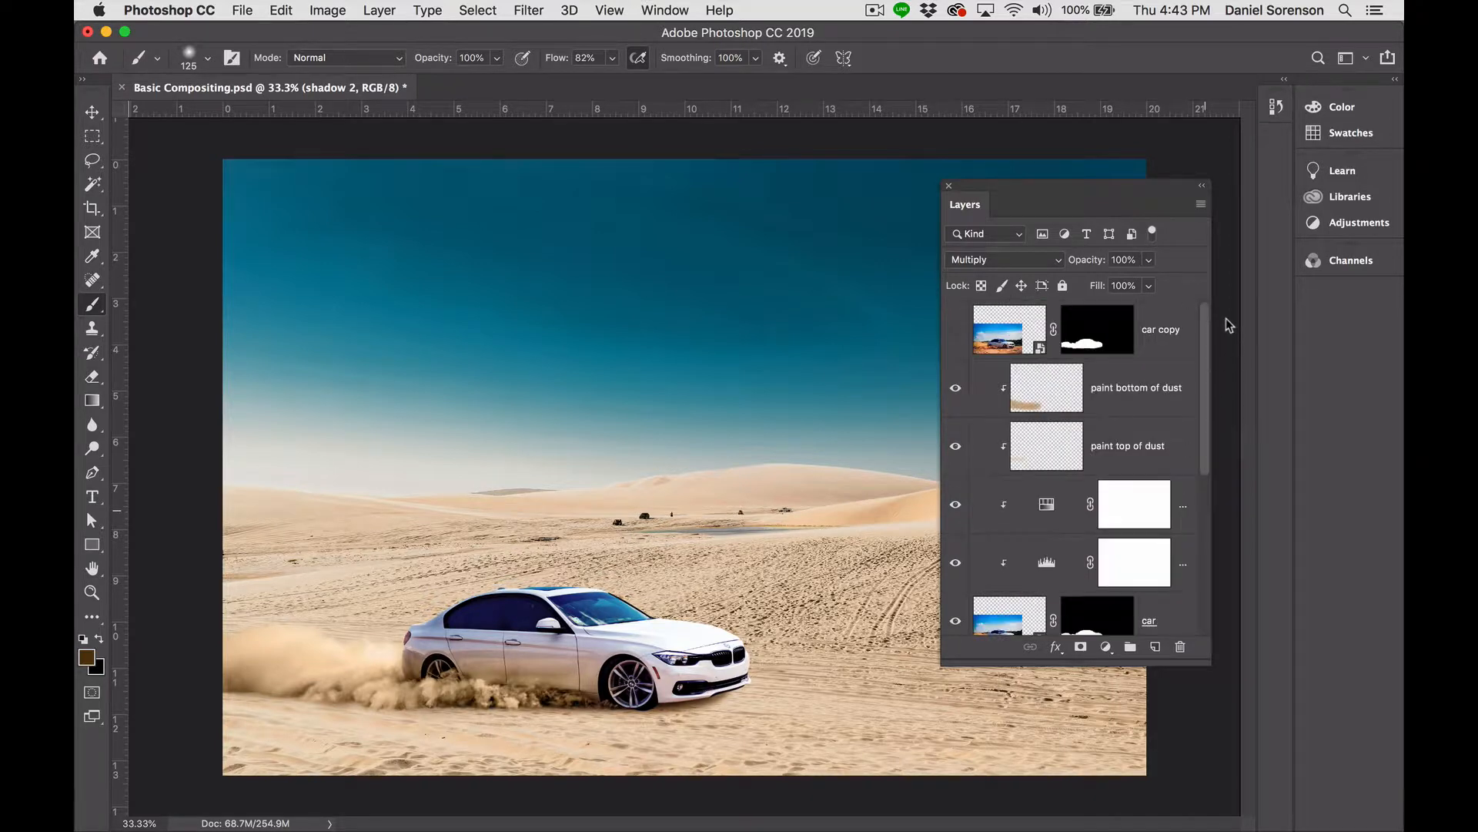
pyautogui.click(957, 338)
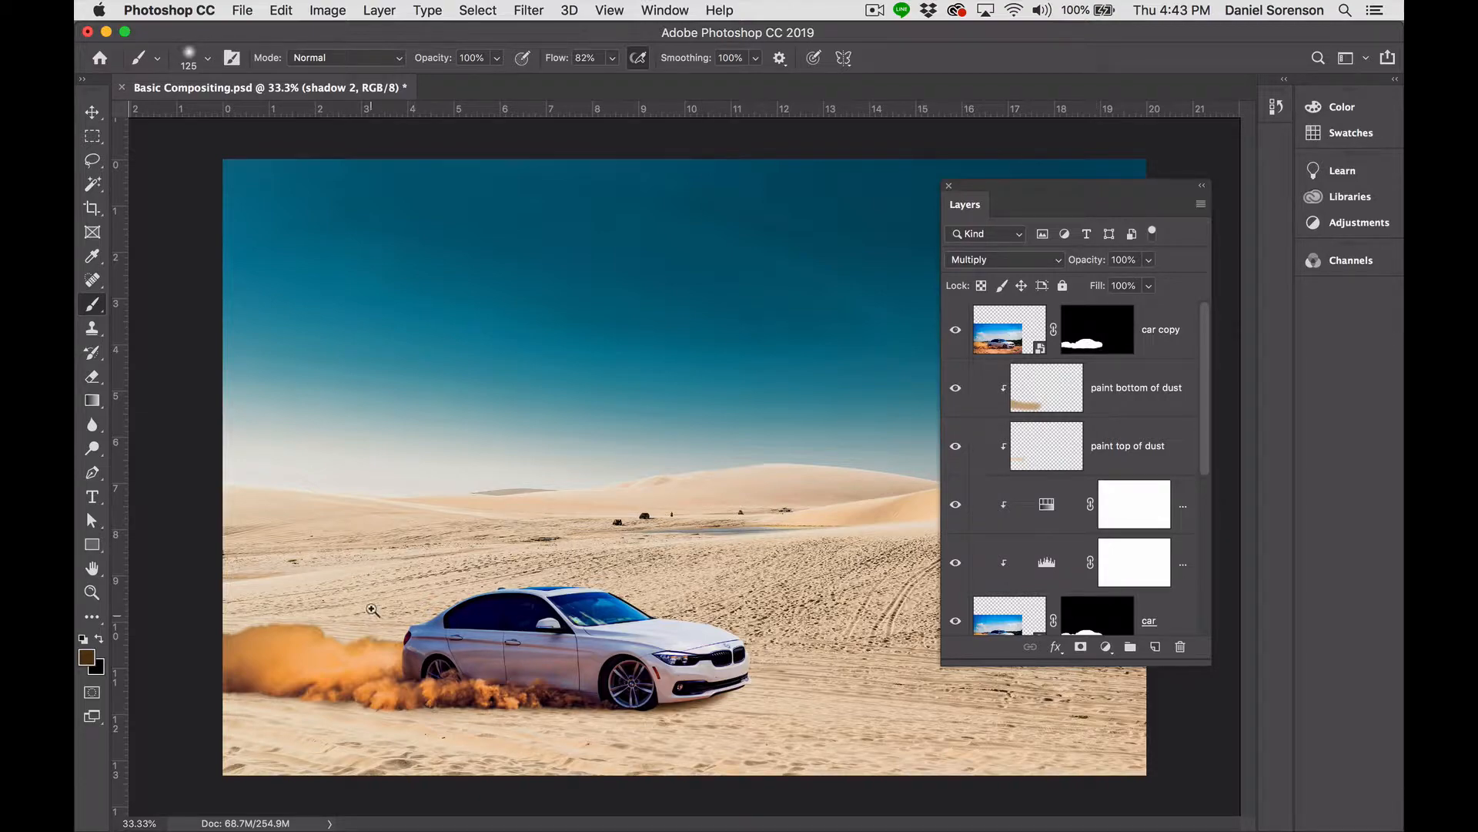
pyautogui.moveTo(398, 660); pyautogui.dragTo(476, 658)
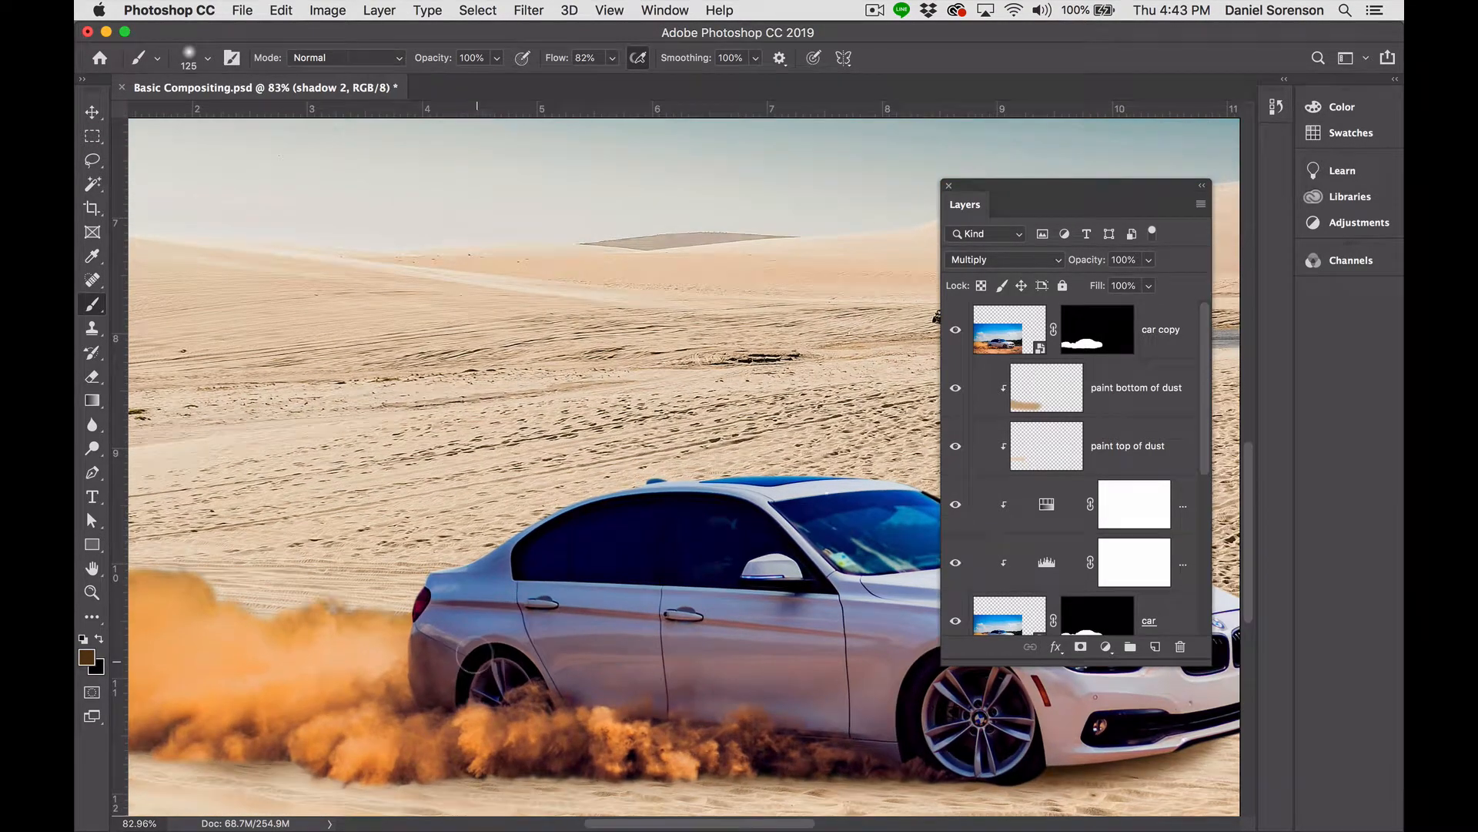
pyautogui.press('p')
pyautogui.click(415, 703)
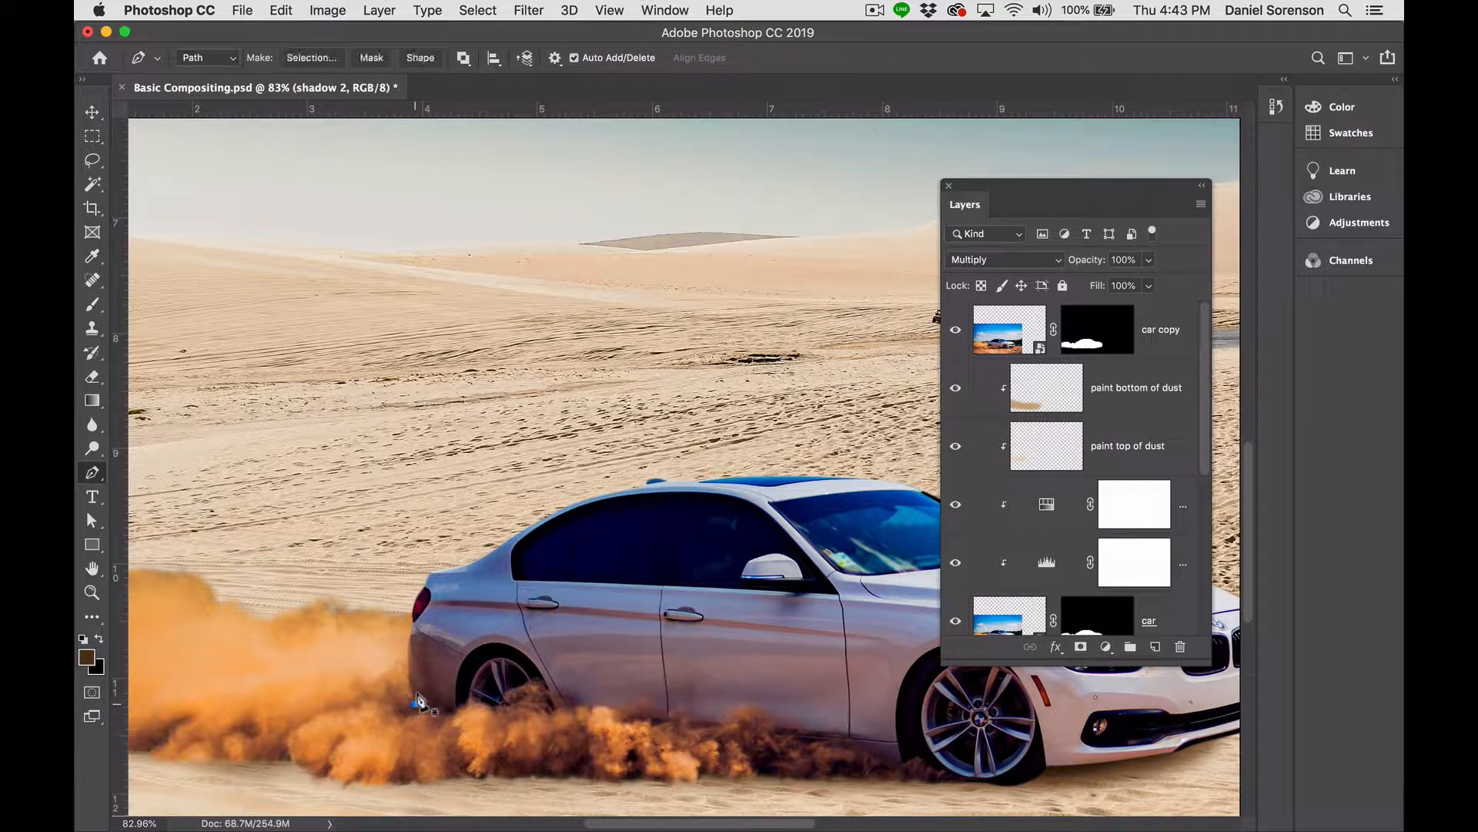
pyautogui.moveTo(408, 668); pyautogui.dragTo(406, 655)
pyautogui.click(410, 629)
pyautogui.click(411, 616)
pyautogui.click(414, 601)
pyautogui.click(420, 584)
# Extend the path outside the dust cloud, beyond the canvas edge and beneath the car, to the bottom of the front wheel.
pyautogui.click(253, 484)
pyautogui.moveTo(229, 518); pyautogui.dragTo(543, 473)
pyautogui.moveTo(249, 465); pyautogui.dragTo(241, 480)
pyautogui.click(220, 770)
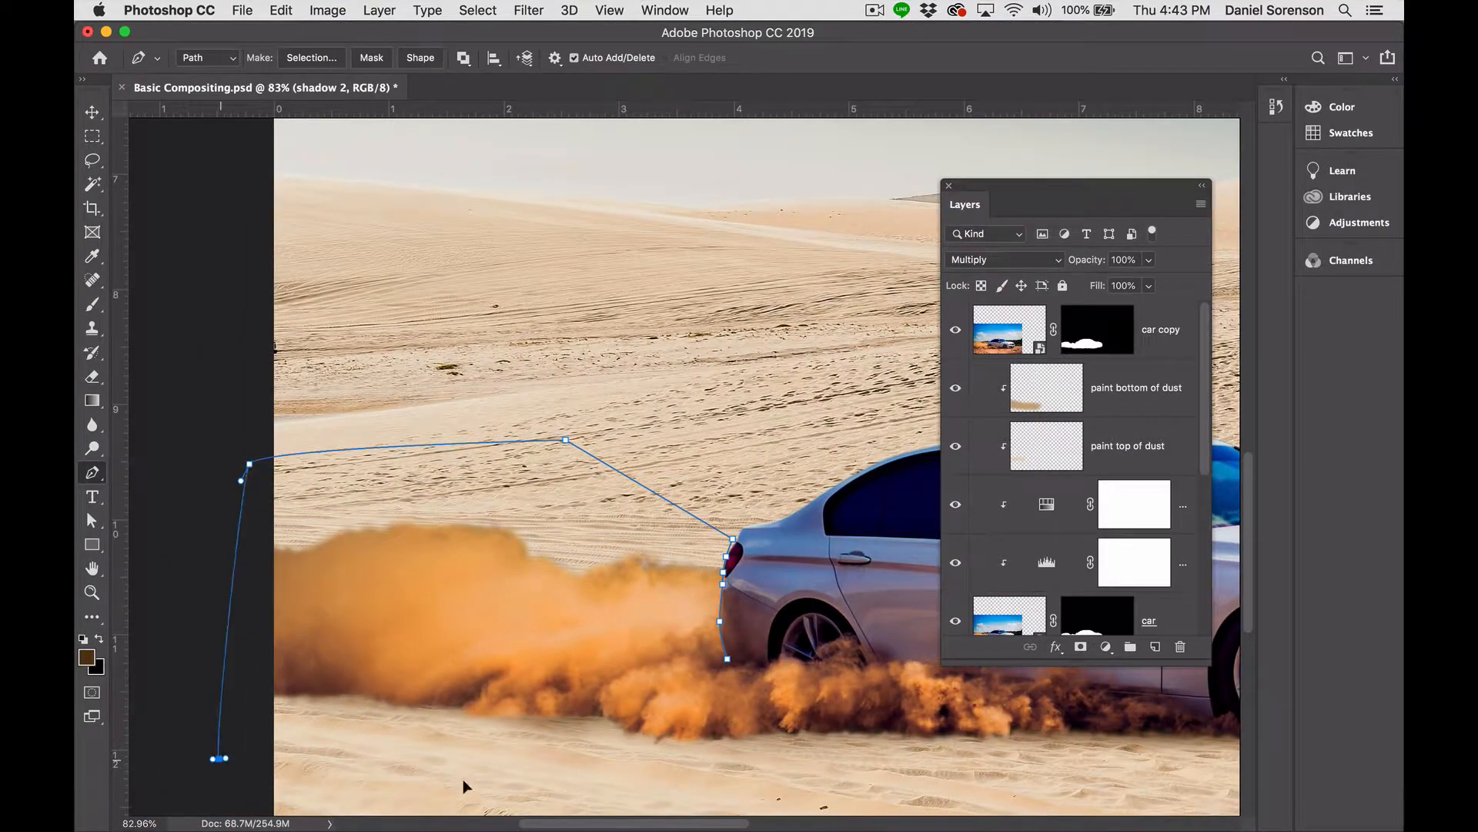
pyautogui.click(720, 777)
pyautogui.moveTo(775, 772); pyautogui.dragTo(302, 775)
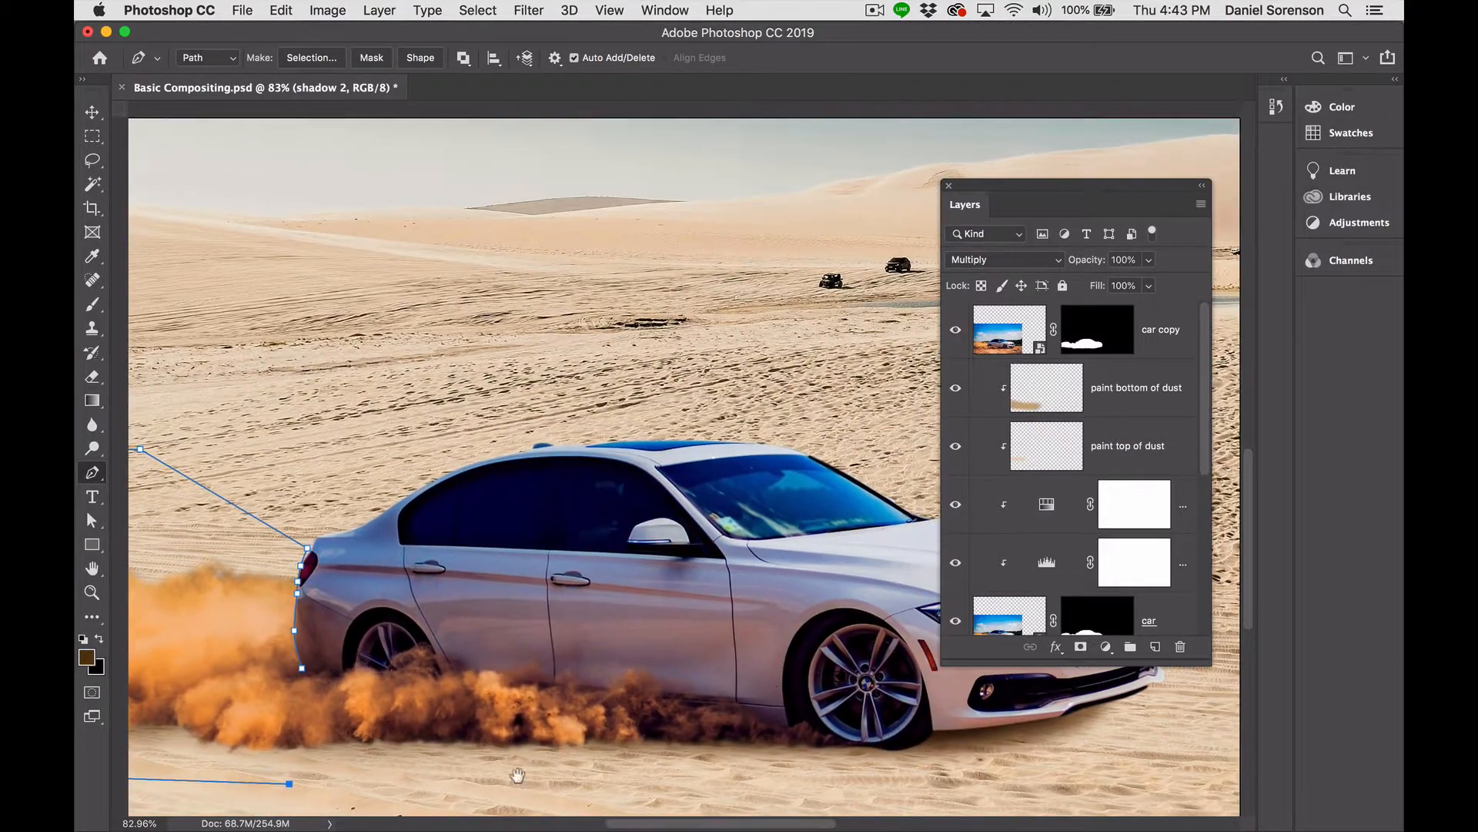
pyautogui.moveTo(842, 764); pyautogui.dragTo(845, 759)
pyautogui.click(850, 743)
# Trace the path along the dust's upper edge from the front wheel back to below the front door.
pyautogui.click(818, 726)
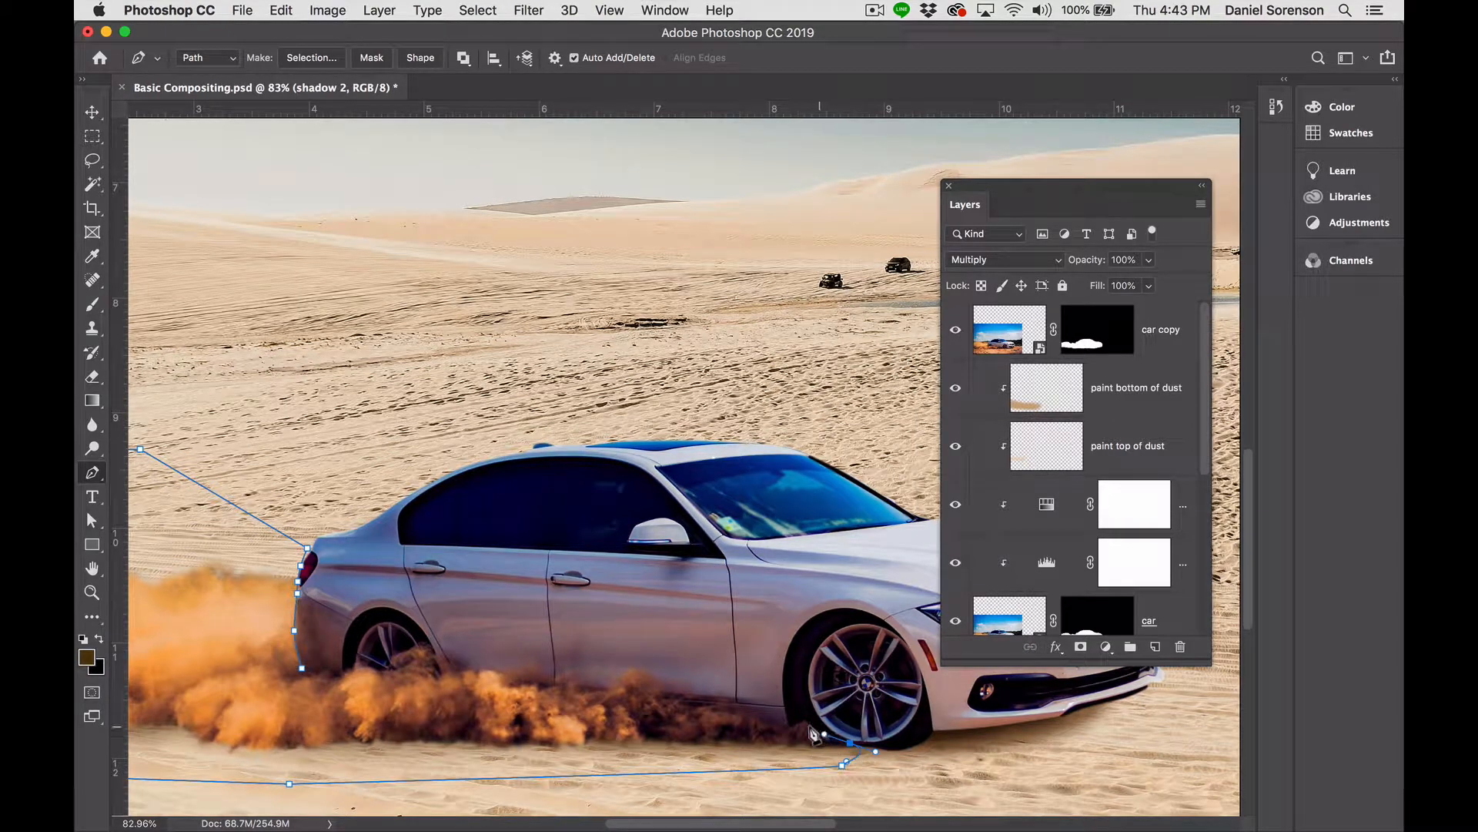
pyautogui.click(795, 722)
pyautogui.click(771, 722)
pyautogui.click(753, 707)
pyautogui.click(741, 702)
pyautogui.click(729, 699)
pyautogui.click(707, 699)
pyautogui.click(689, 699)
pyautogui.click(671, 681)
pyautogui.click(654, 681)
pyautogui.moveTo(638, 678); pyautogui.dragTo(624, 672)
pyautogui.click(607, 684)
pyautogui.click(580, 687)
pyautogui.click(571, 676)
pyautogui.click(554, 681)
pyautogui.click(537, 685)
pyautogui.click(529, 682)
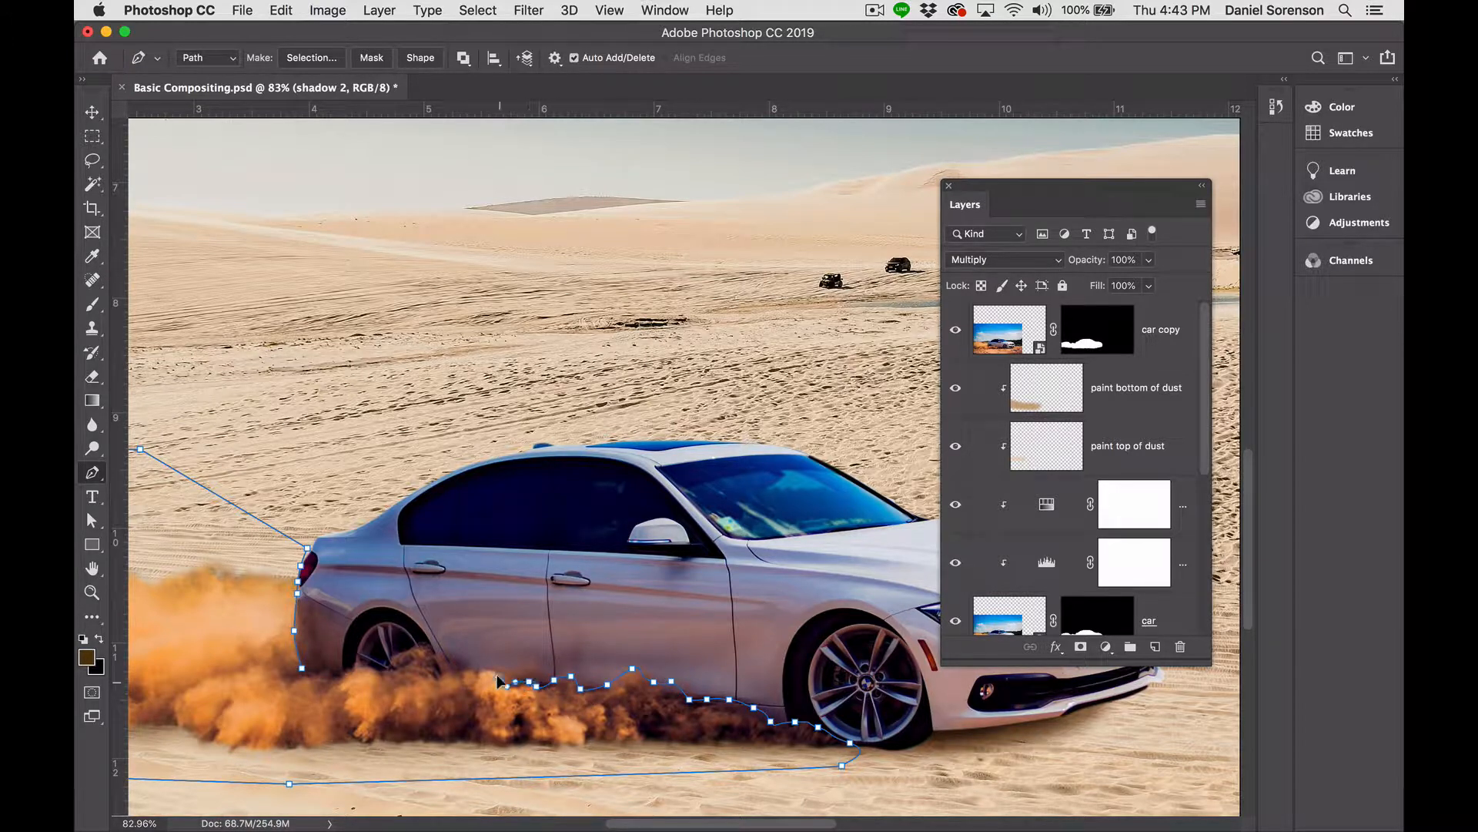
# Continue the path along the dust edge past the rear wheel and close it at the rear bumper.
pyautogui.click(501, 682)
pyautogui.click(496, 678)
pyautogui.click(460, 668)
pyautogui.click(453, 672)
pyautogui.click(434, 677)
pyautogui.click(429, 656)
pyautogui.click(414, 651)
pyautogui.click(391, 652)
pyautogui.click(378, 672)
pyautogui.click(358, 667)
pyautogui.click(337, 673)
pyautogui.click(328, 681)
pyautogui.click(315, 679)
pyautogui.click(302, 673)
# Convert the closed path into a new selection with a 3-pixel feather radius.
pyautogui.click(312, 60)
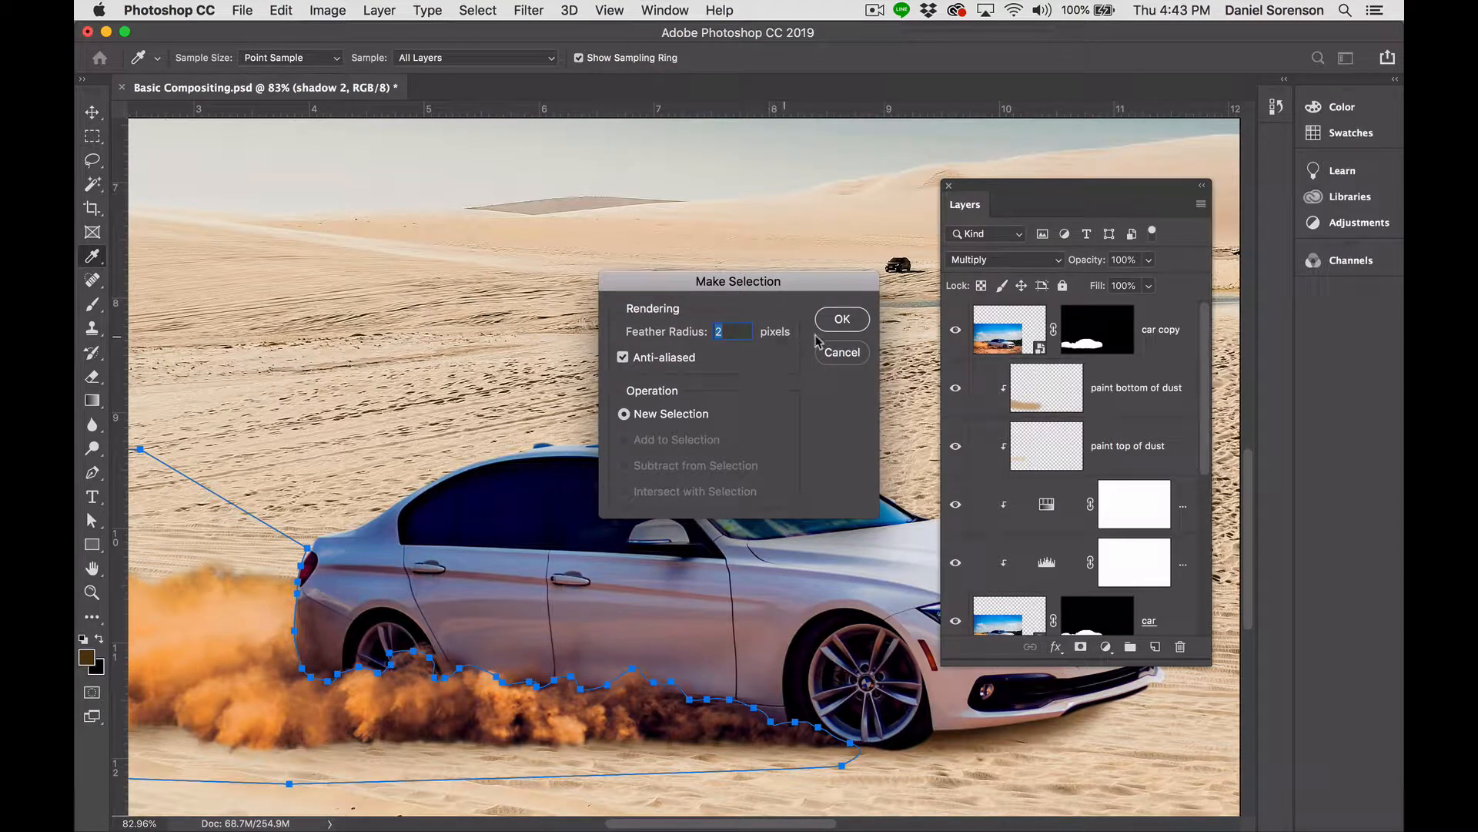
pyautogui.write('3')
pyautogui.click(843, 321)
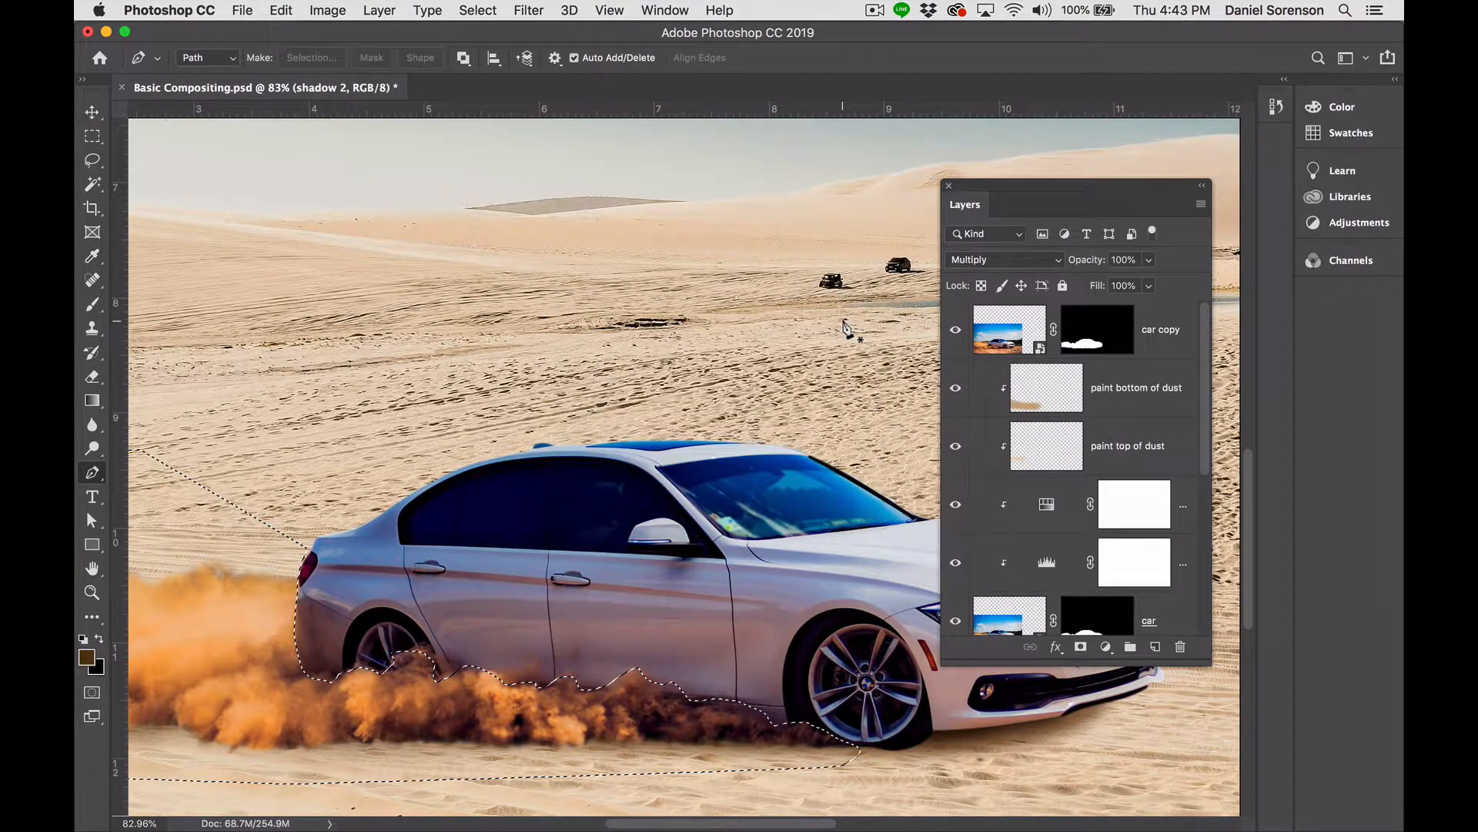
# Fill the selected dust area with black on the "car copy" layer mask and deselect.
pyautogui.click(1084, 333)
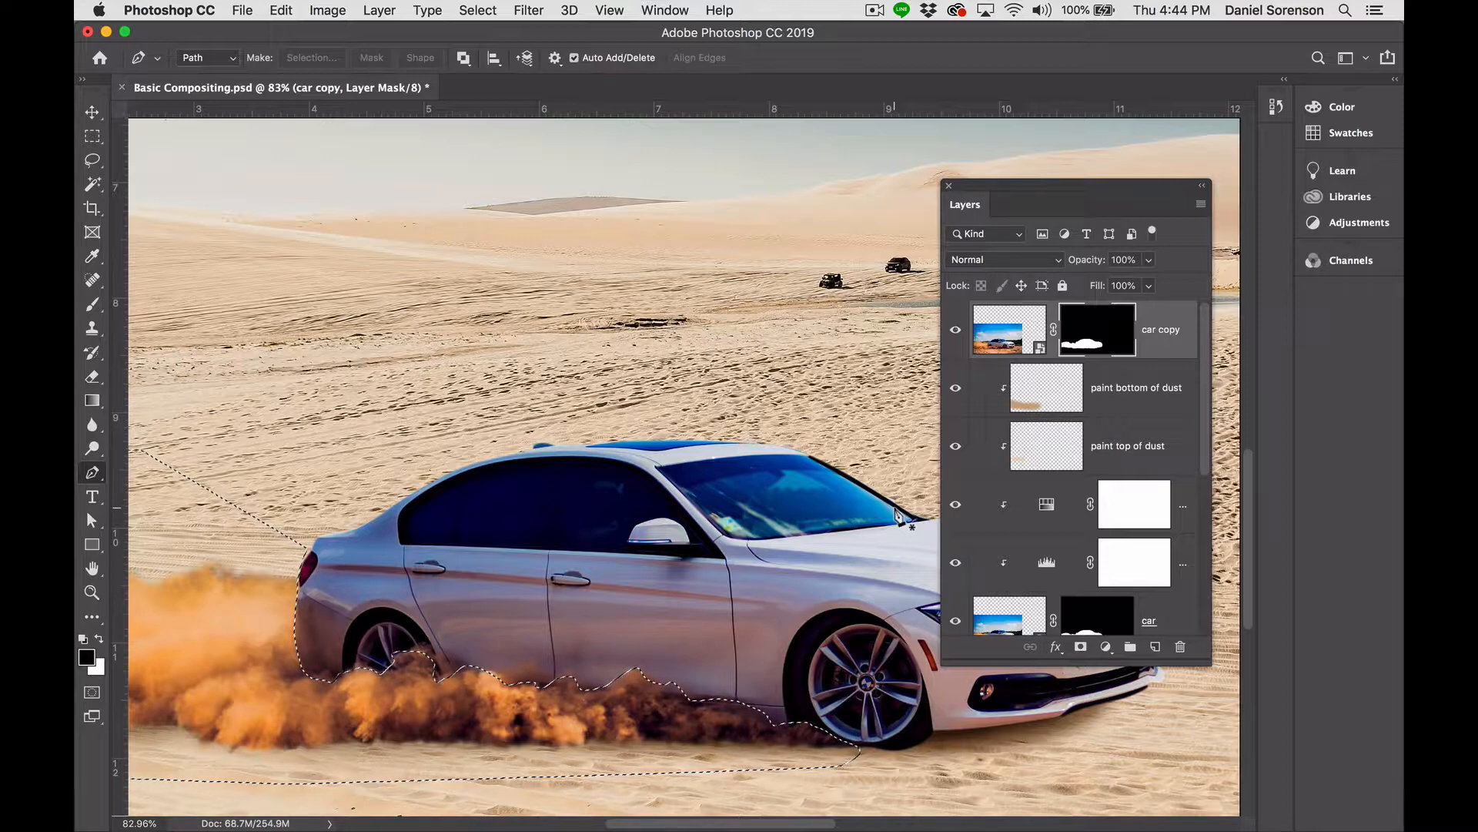
pyautogui.hotkey('alt', 'BackSpace')
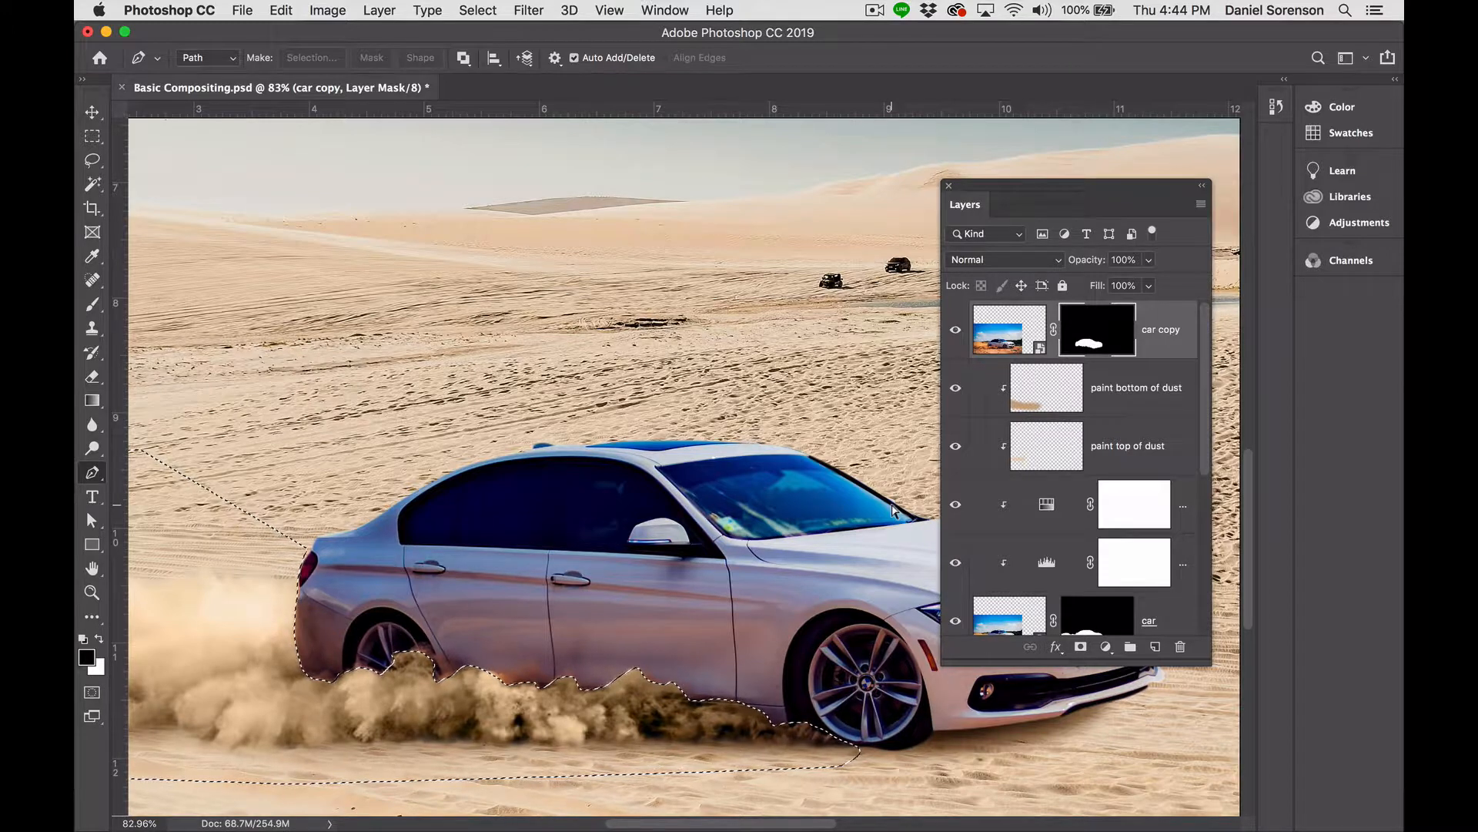
pyautogui.press('super+d')
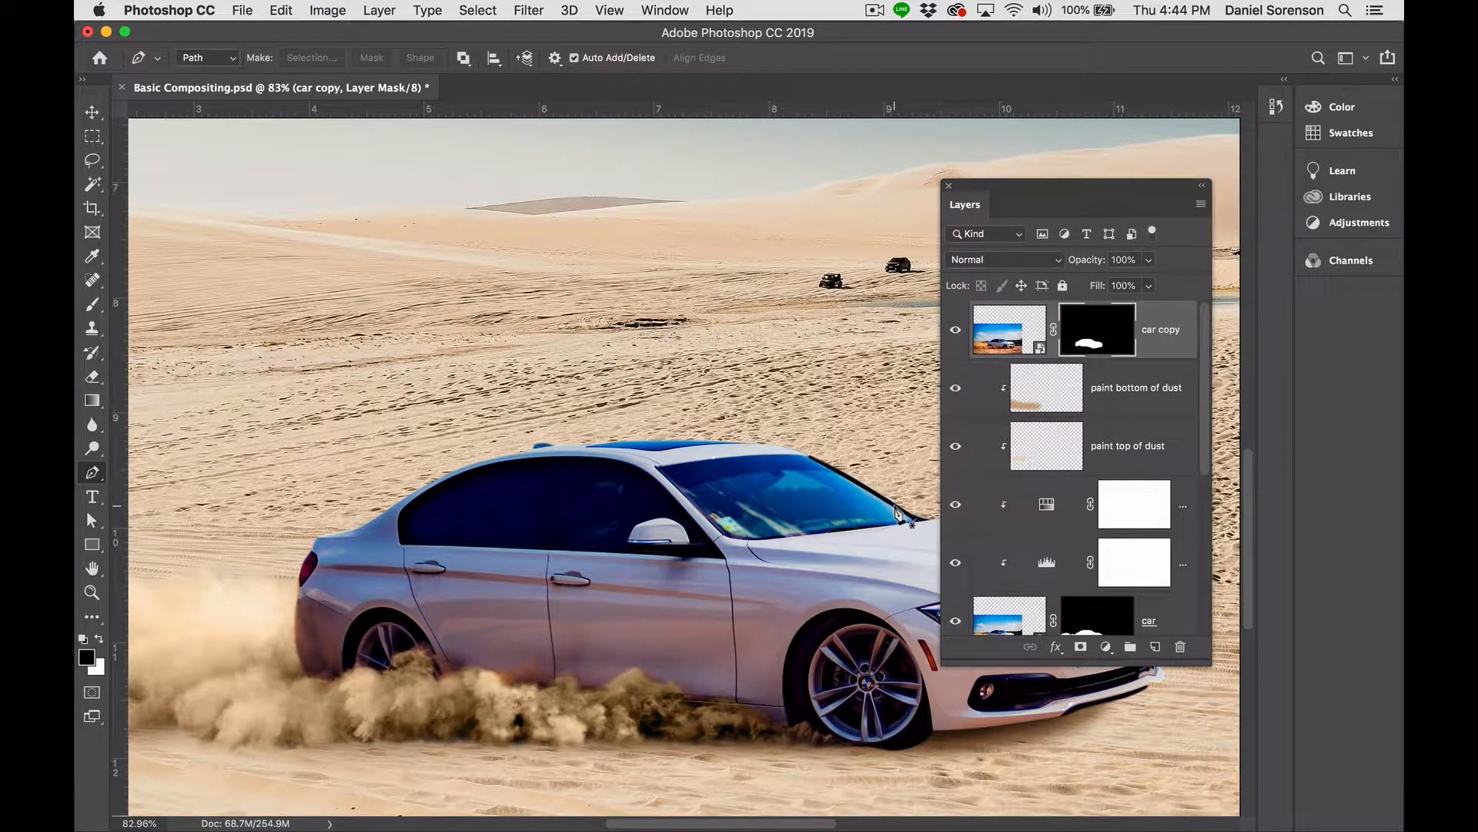
# Compare the whole car with the "car copy" layer mask temporarily disabled and enabled again.
pyautogui.press('super+minus')
pyautogui.press('super+minus')
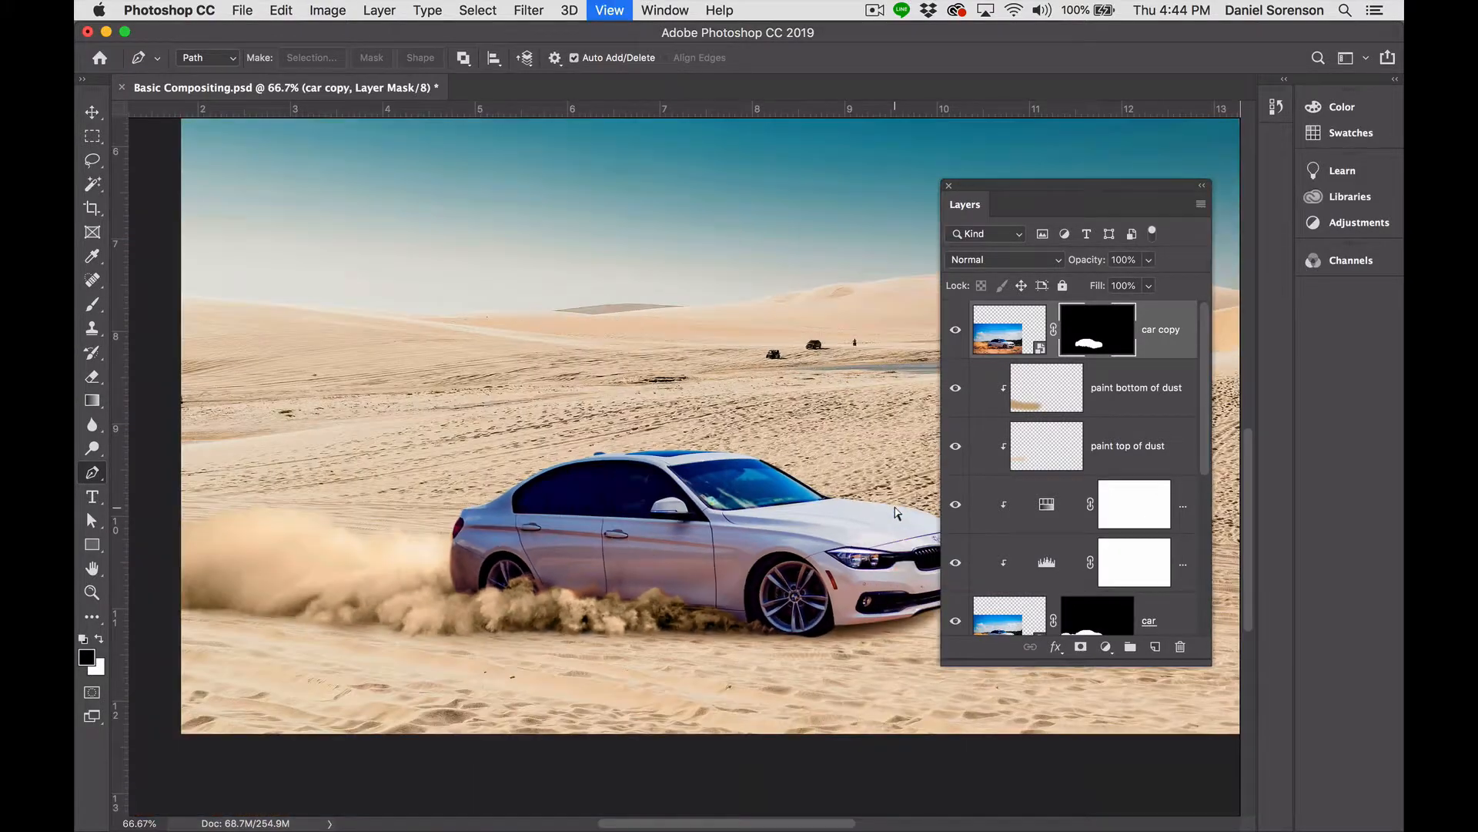
pyautogui.hscroll(3, 878, 531)
pyautogui.scroll(-1, 878, 531)
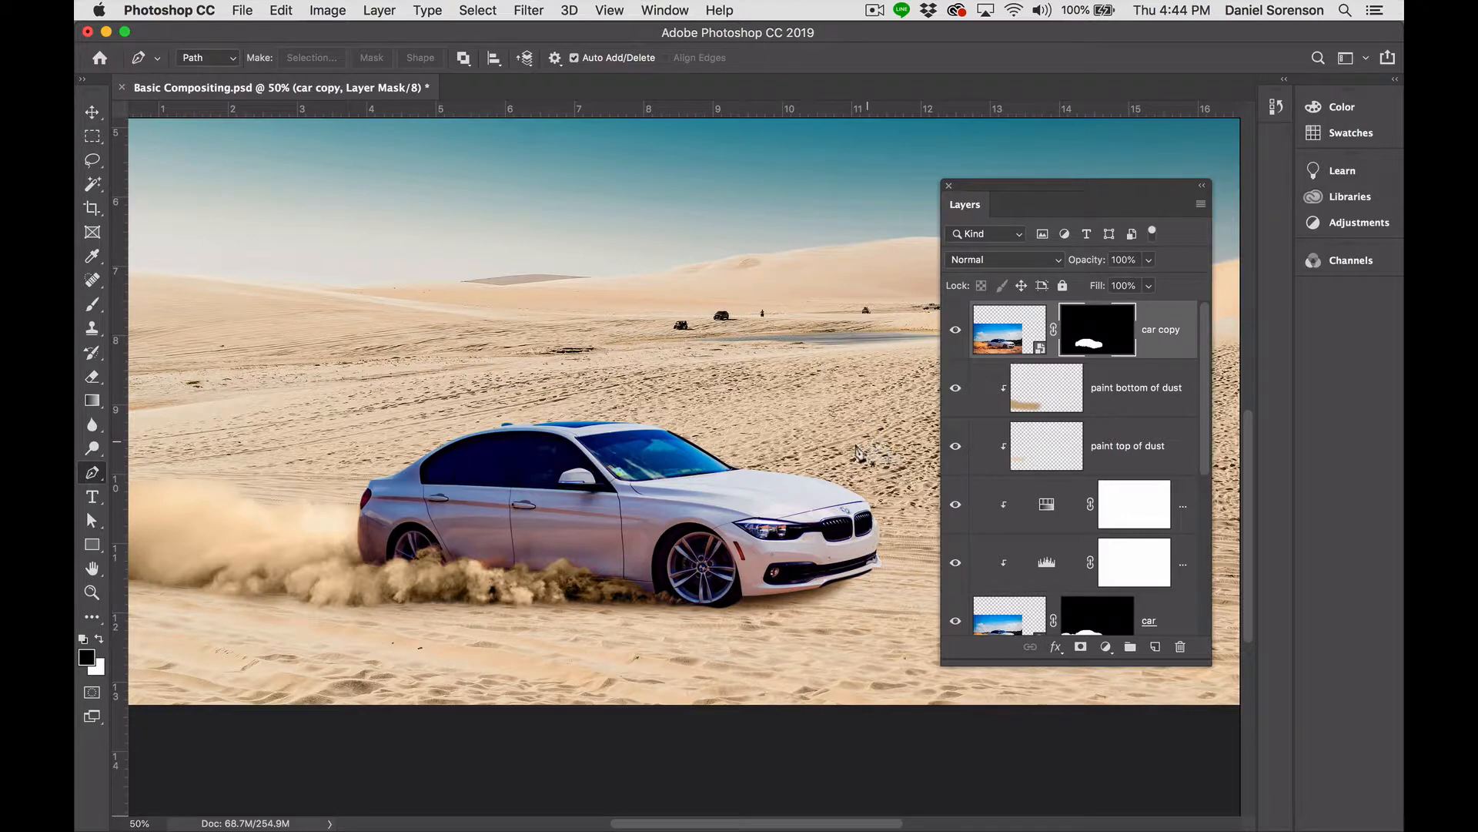
pyautogui.keyDown('shift'); pyautogui.click(1098, 339); pyautogui.keyUp('shift')
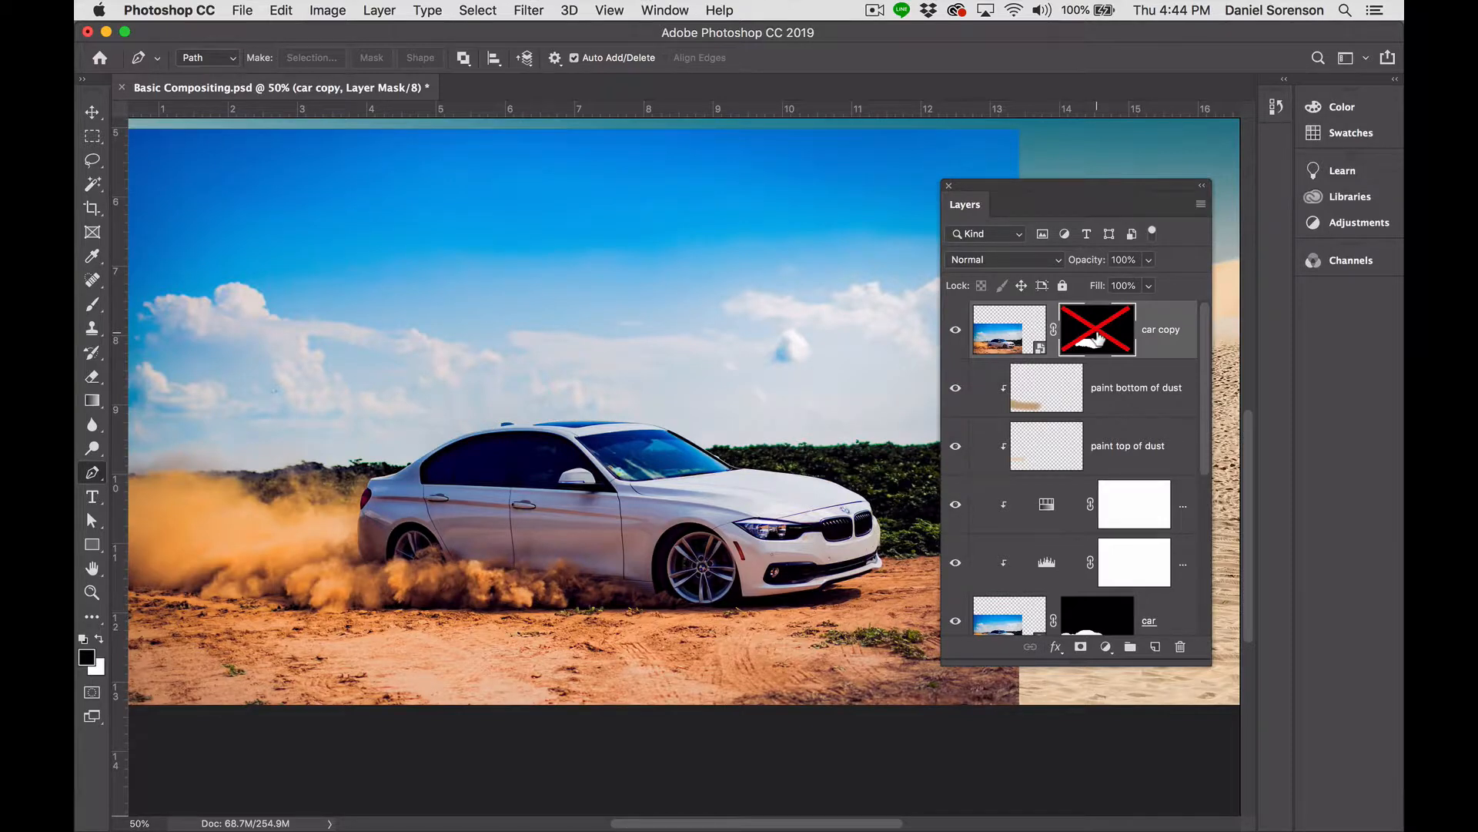
pyautogui.keyDown('shift'); pyautogui.click(1098, 339); pyautogui.keyUp('shift')
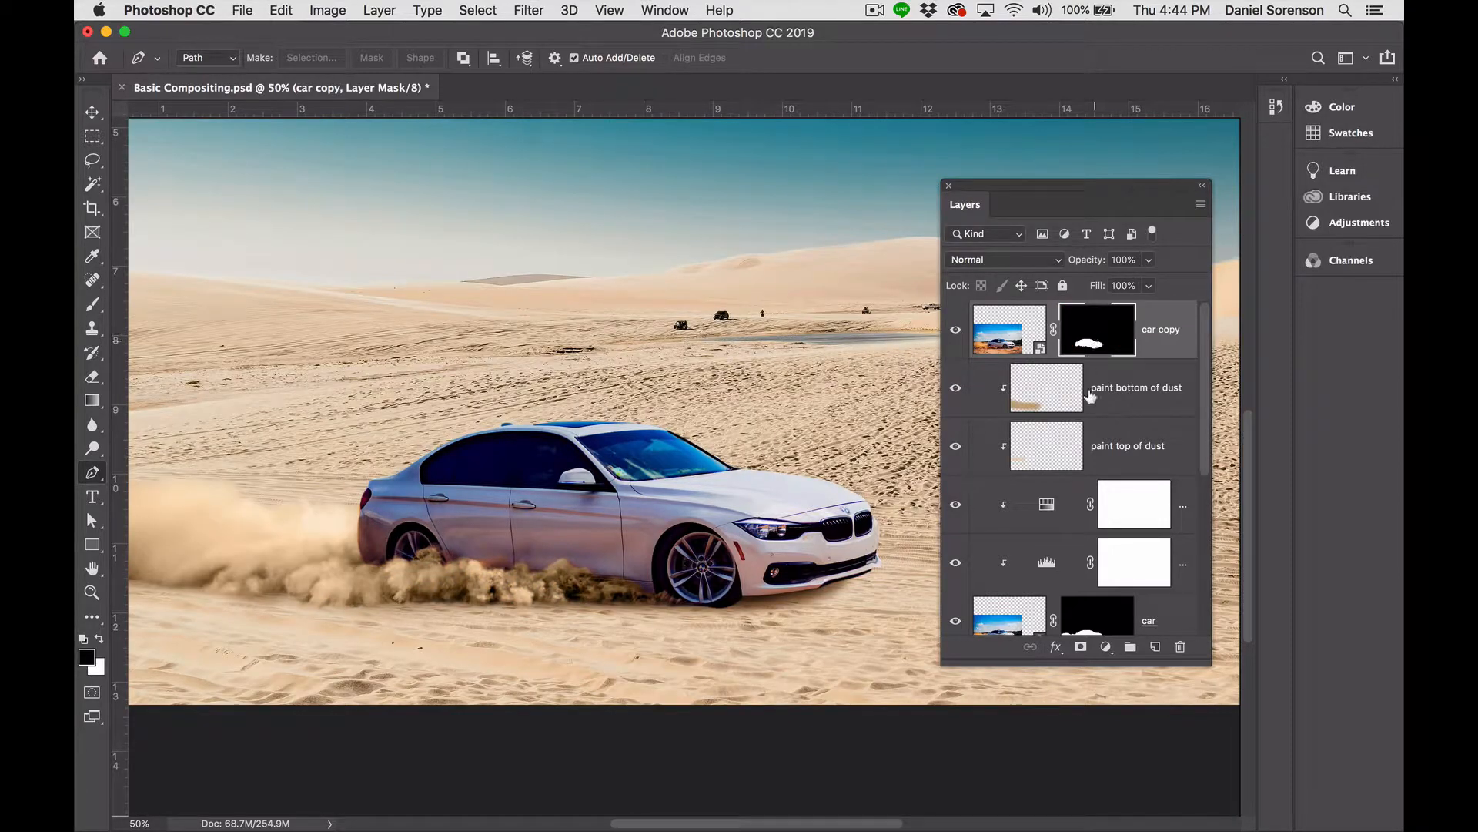
# Add a Levels adjustment layer above "car copy", using the previous layer as its clipping mask.
pyautogui.click(1010, 333)
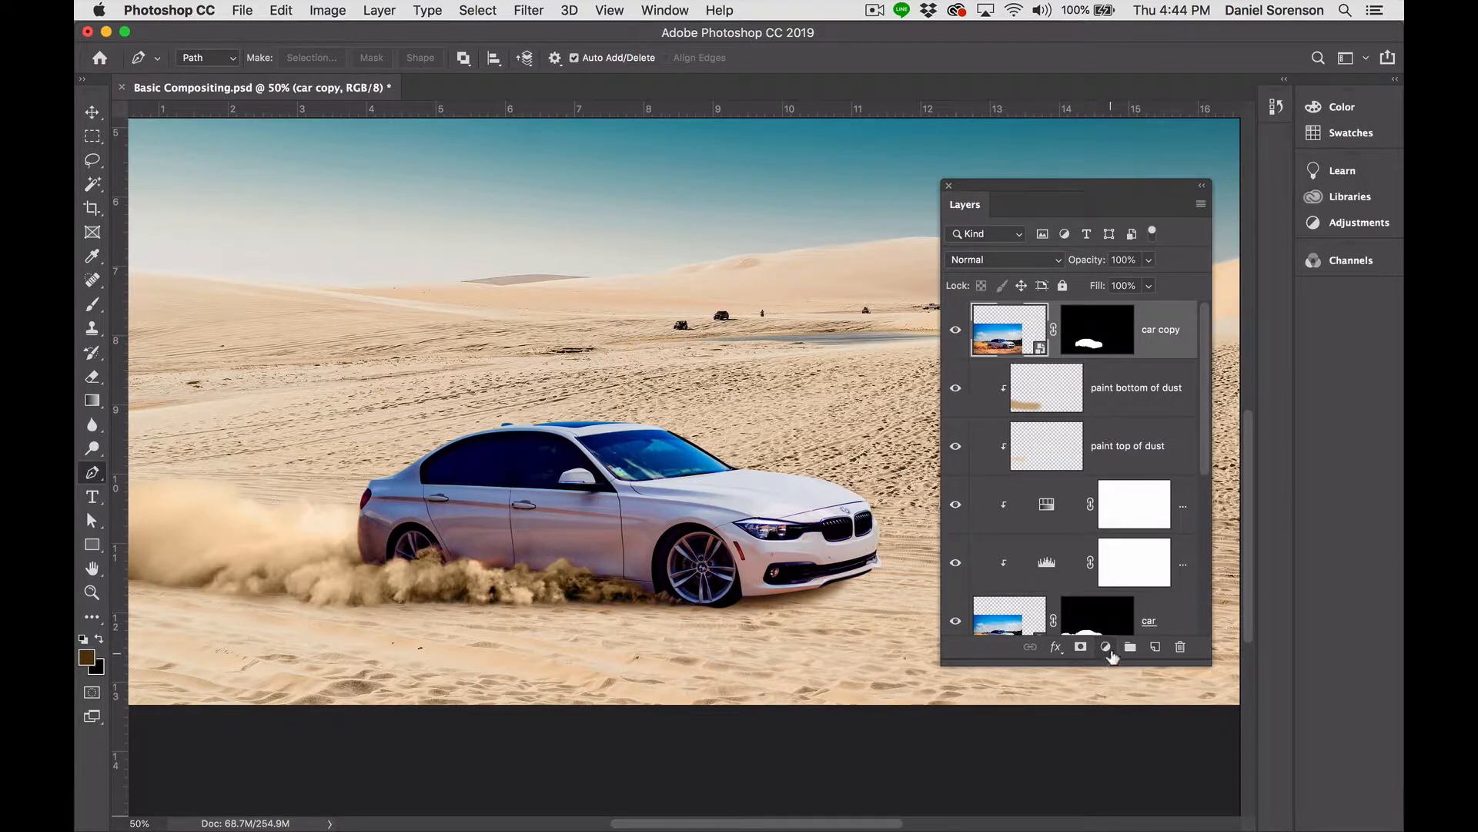
pyautogui.click(1109, 651)
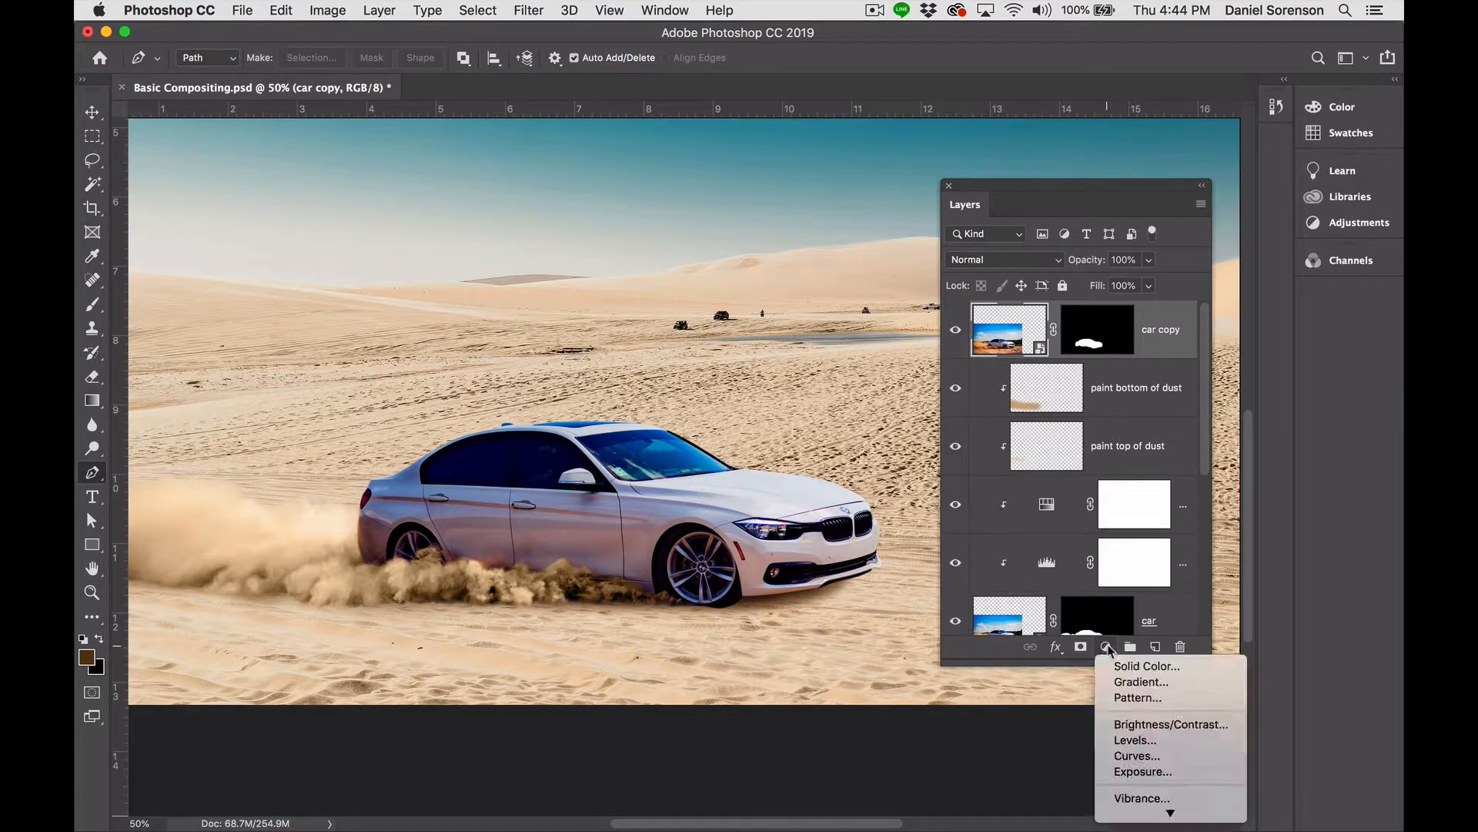
pyautogui.keyDown('alt'); pyautogui.click(1132, 740); pyautogui.keyUp('alt')
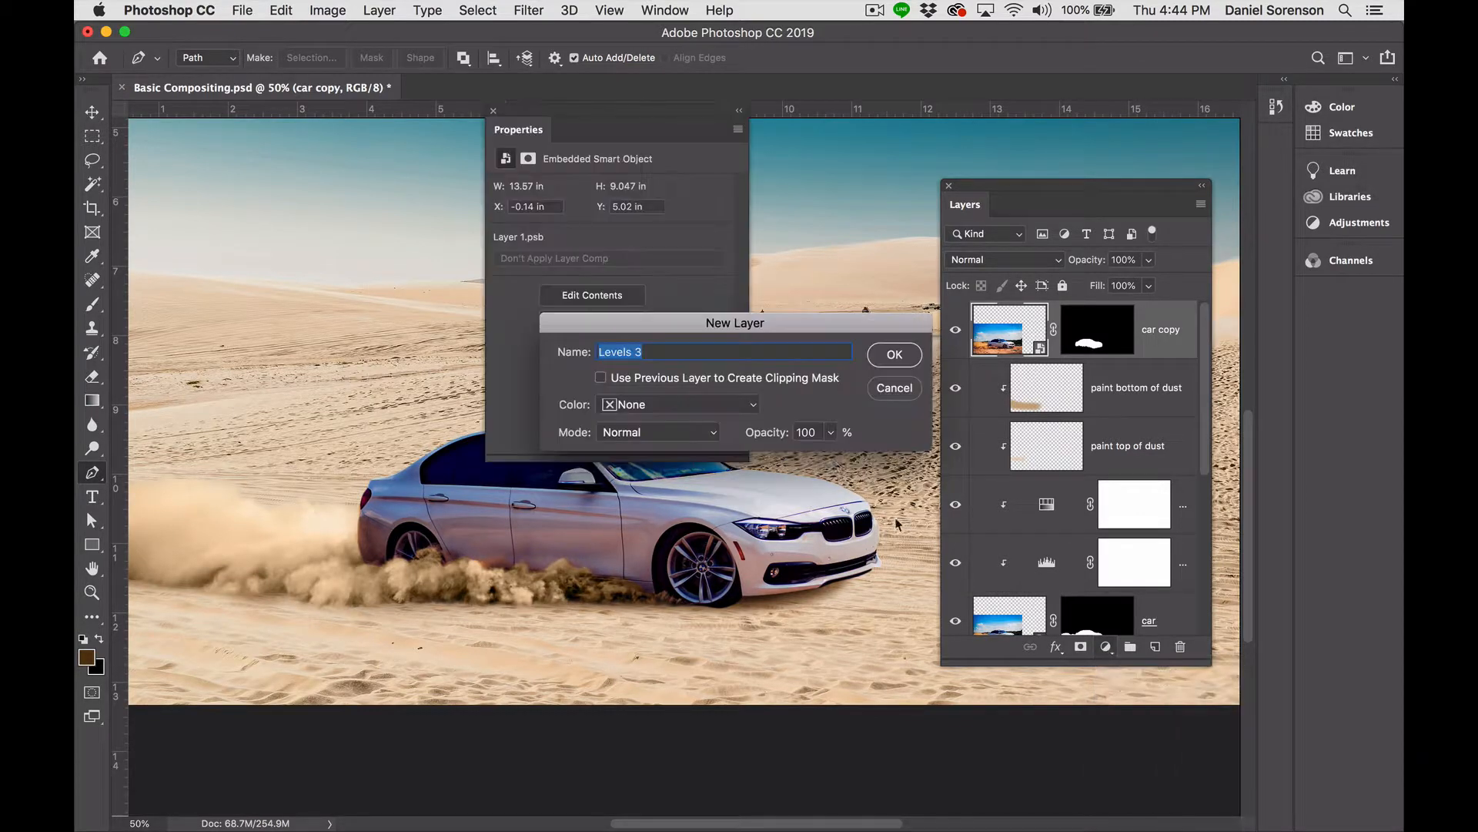
pyautogui.click(688, 380)
pyautogui.click(895, 355)
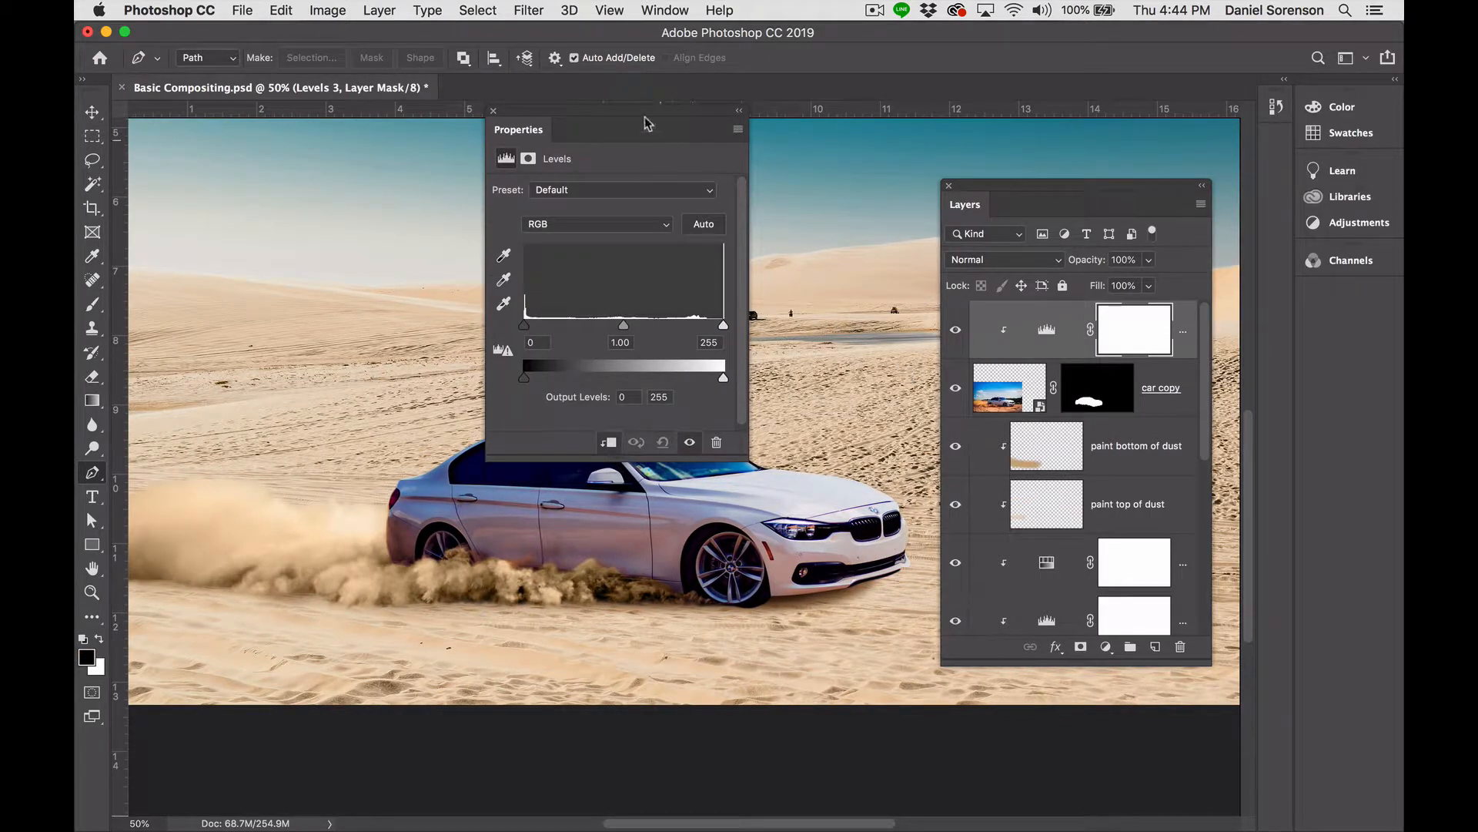
# Brighten the car in the Levels RGB channel with the midtone at 1.11 and the white input at 235.
pyautogui.moveTo(646, 113); pyautogui.dragTo(397, 93)
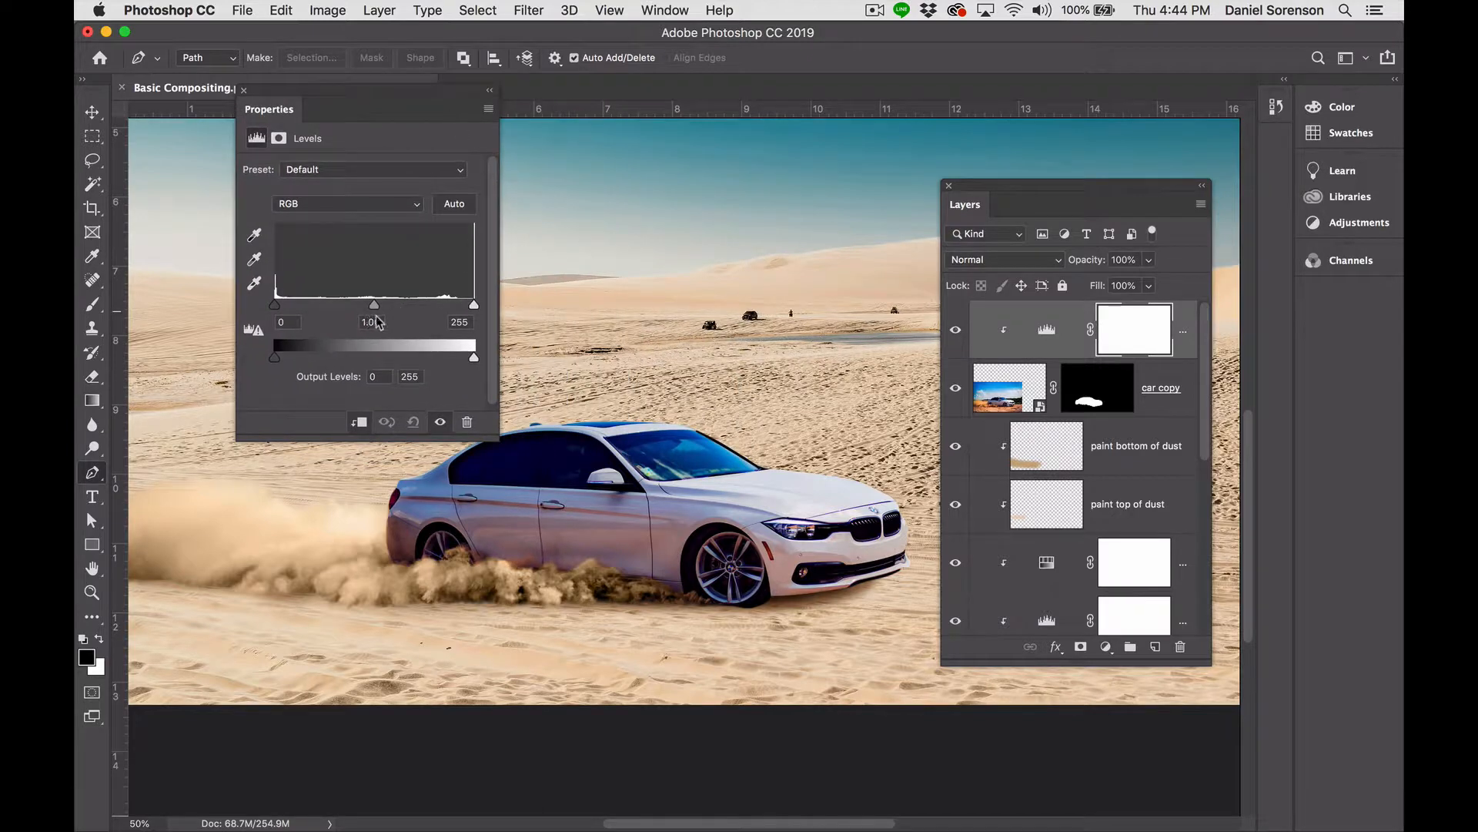
pyautogui.moveTo(374, 306); pyautogui.dragTo(353, 307)
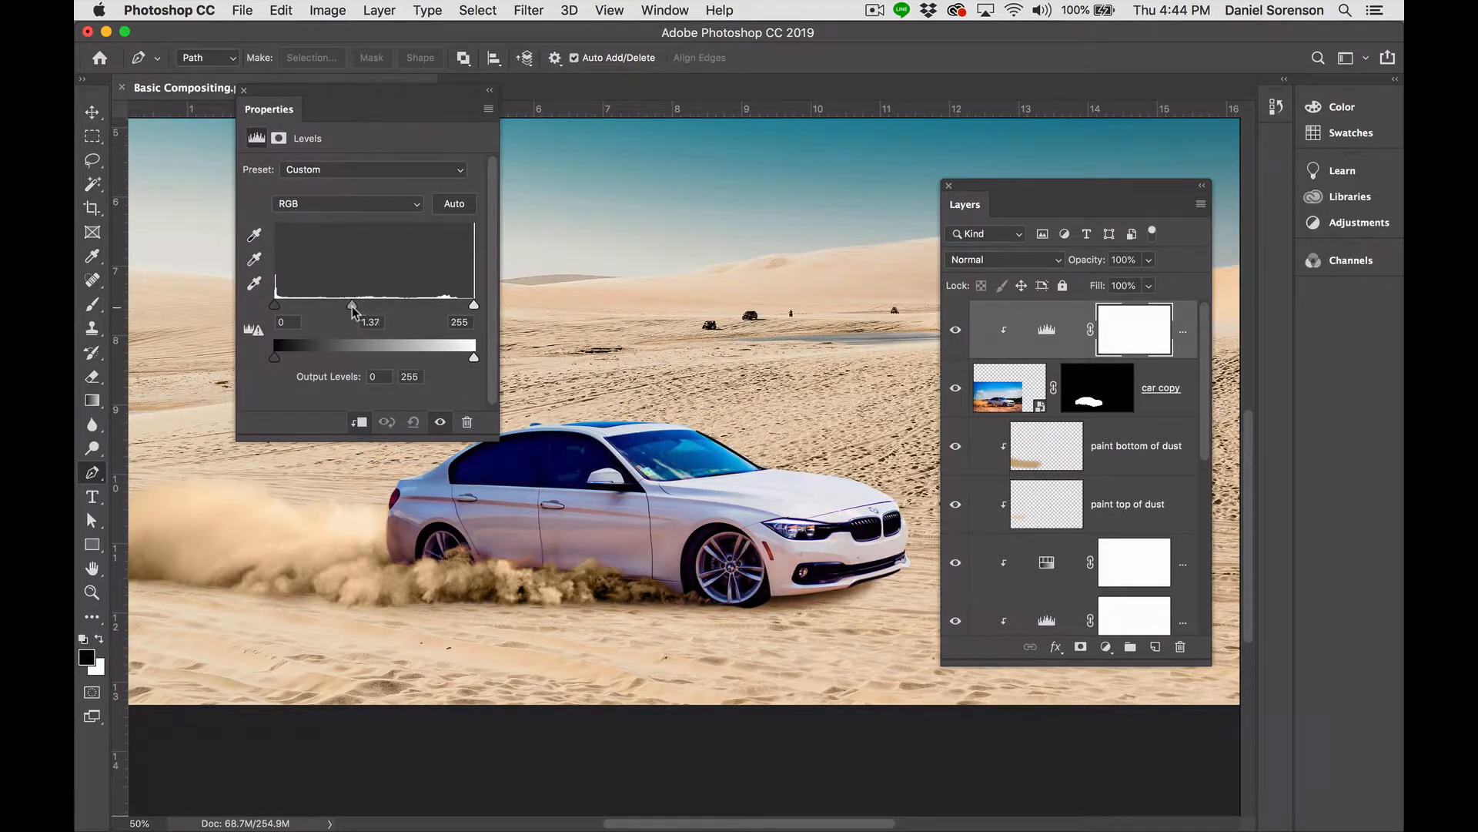
pyautogui.moveTo(471, 305); pyautogui.dragTo(458, 305)
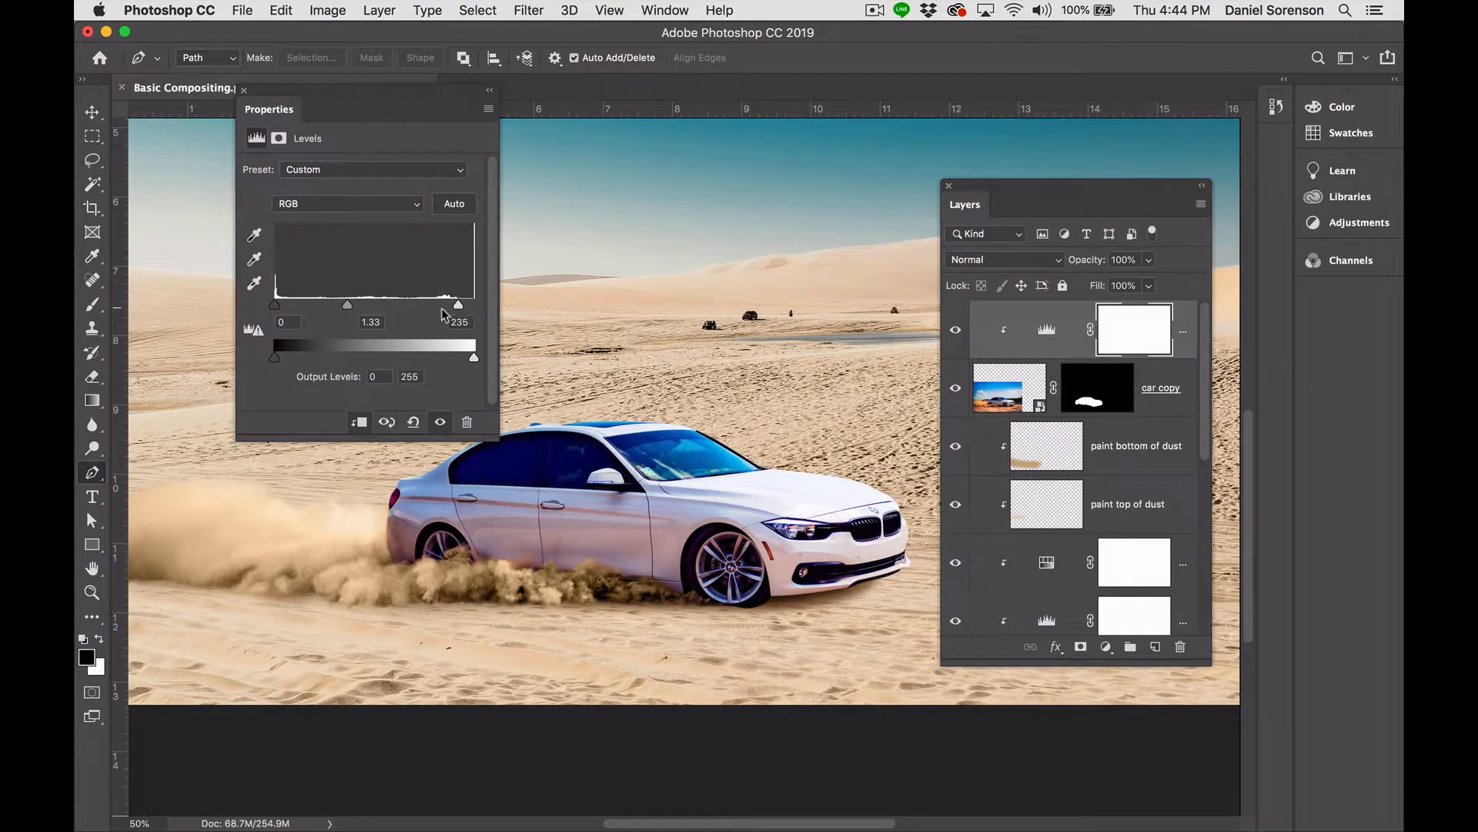
pyautogui.moveTo(349, 305); pyautogui.dragTo(359, 305)
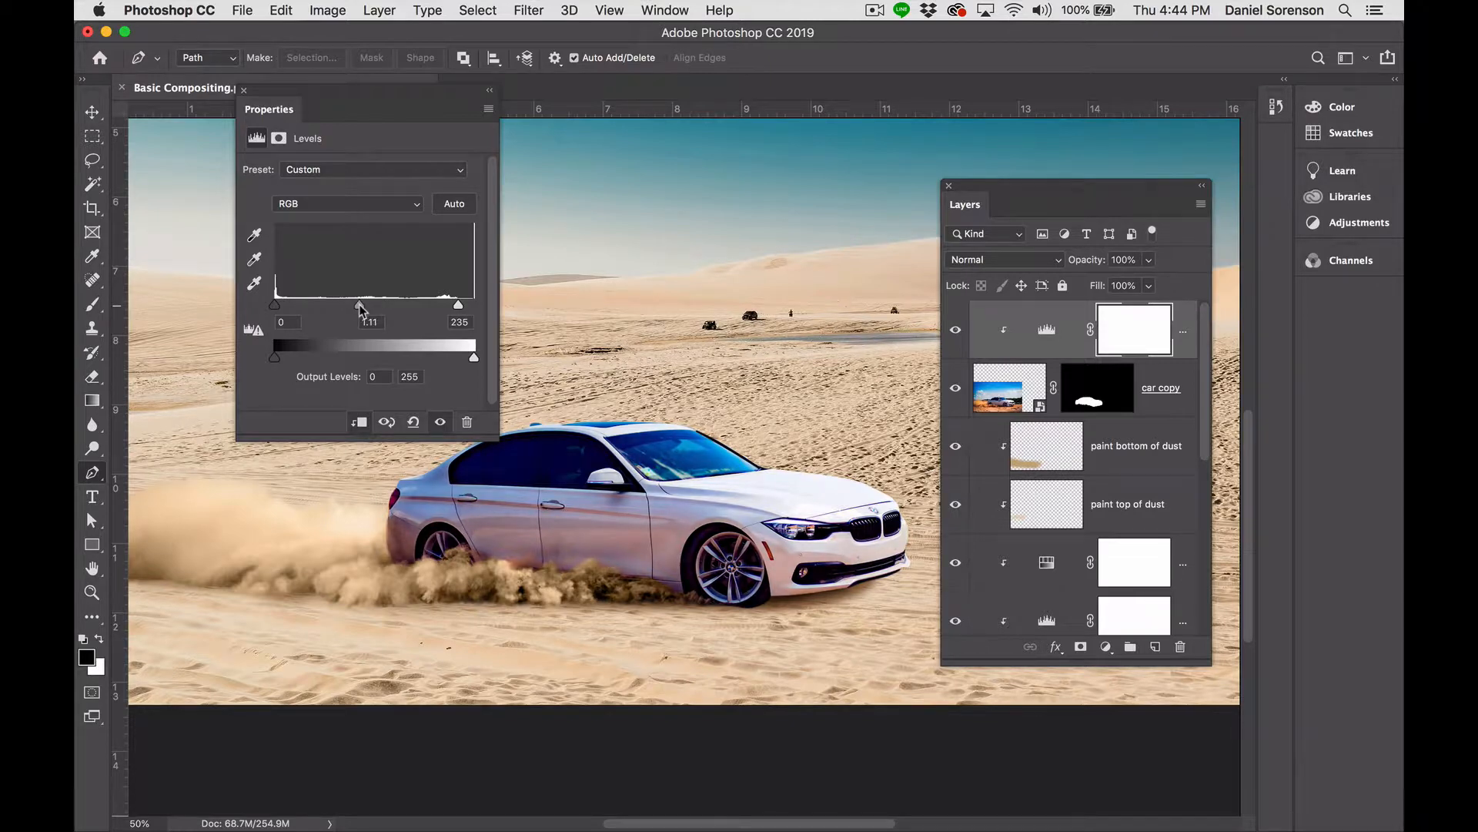
# Set the Levels Red channel to a midtone of 1.22 and a white input of 234.
pyautogui.click(393, 207)
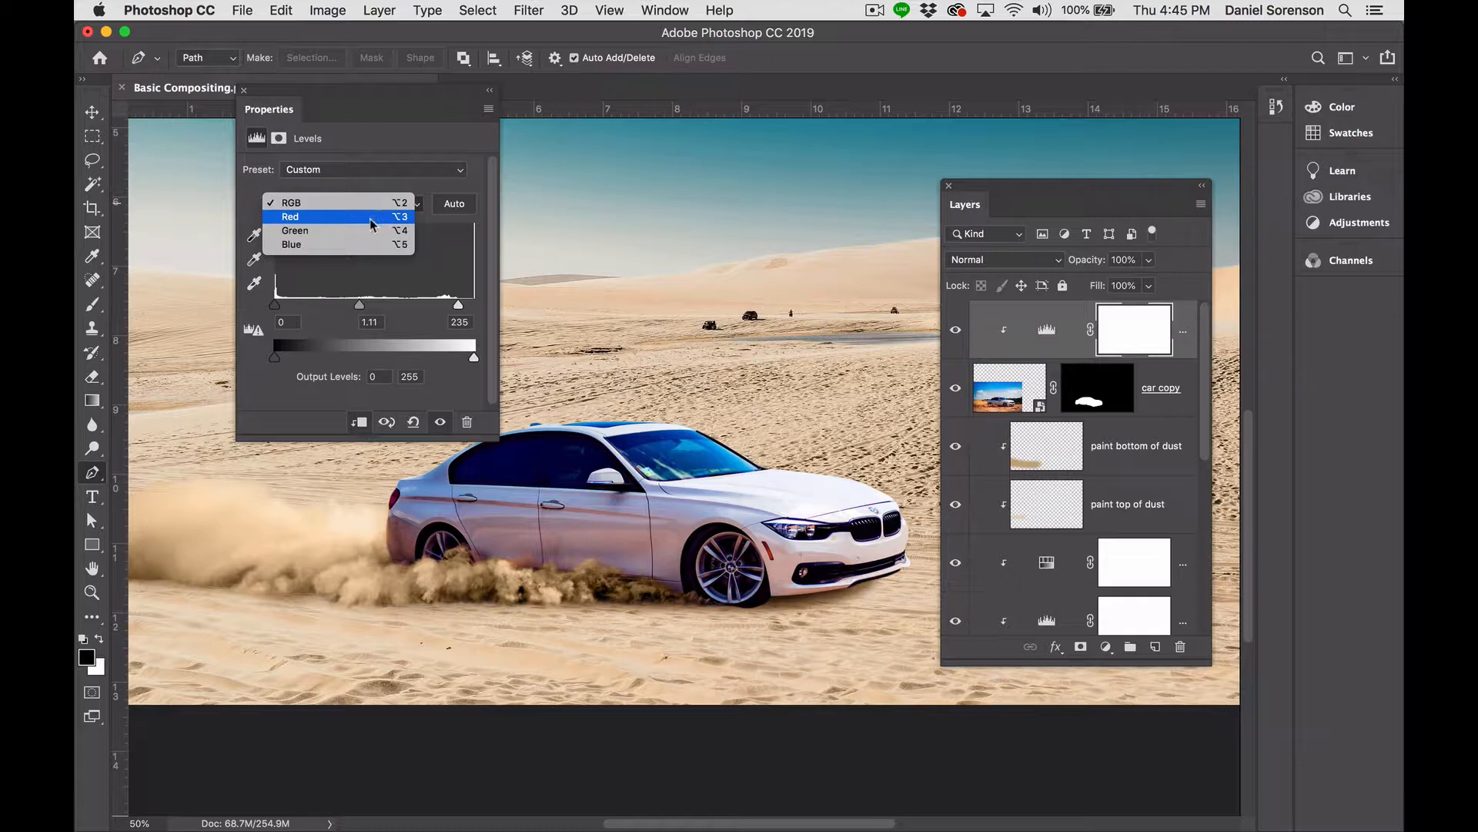
pyautogui.click(316, 219)
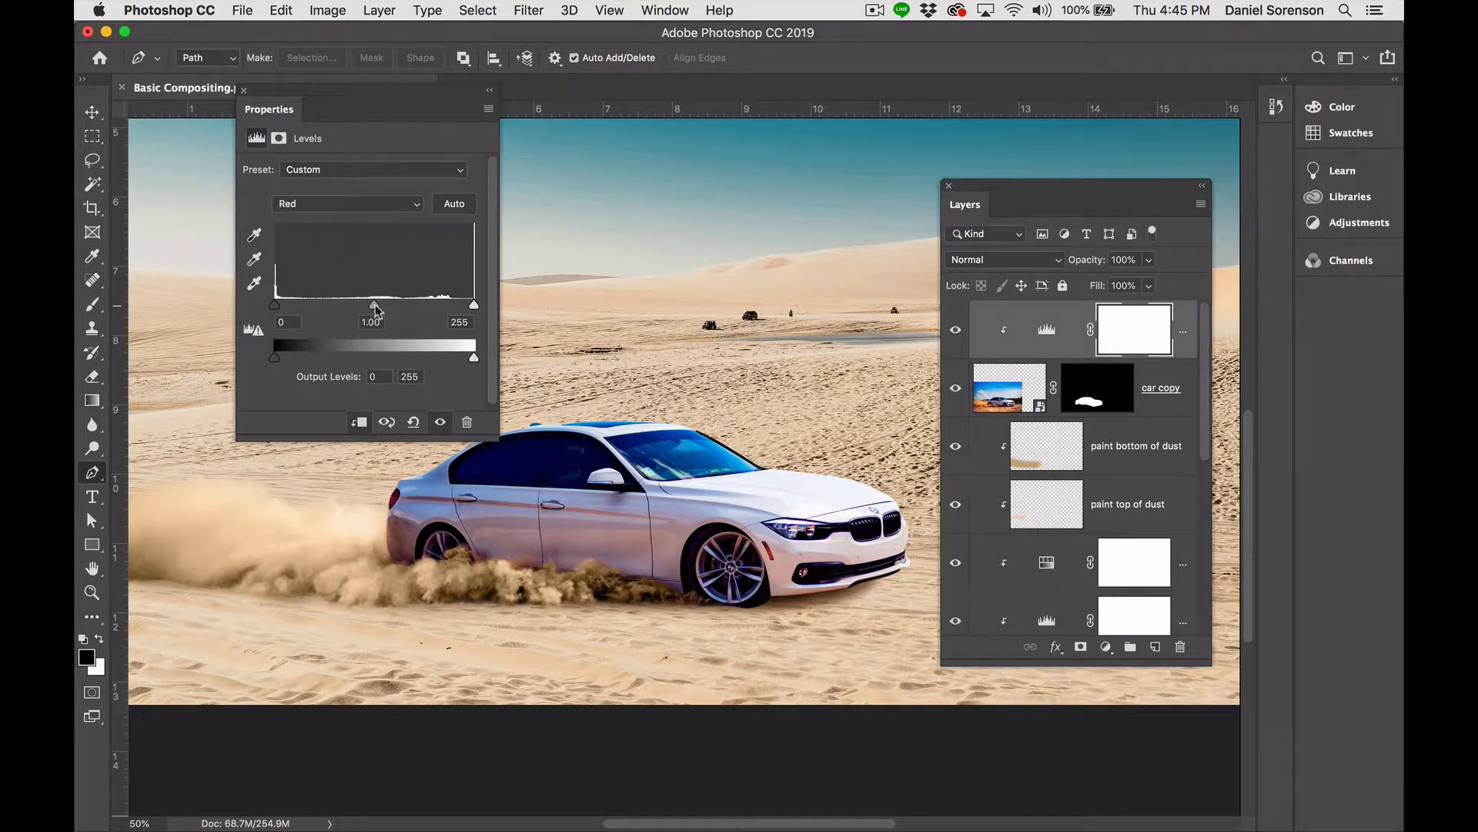
pyautogui.moveTo(376, 310); pyautogui.dragTo(362, 311)
pyautogui.moveTo(473, 305); pyautogui.dragTo(457, 308)
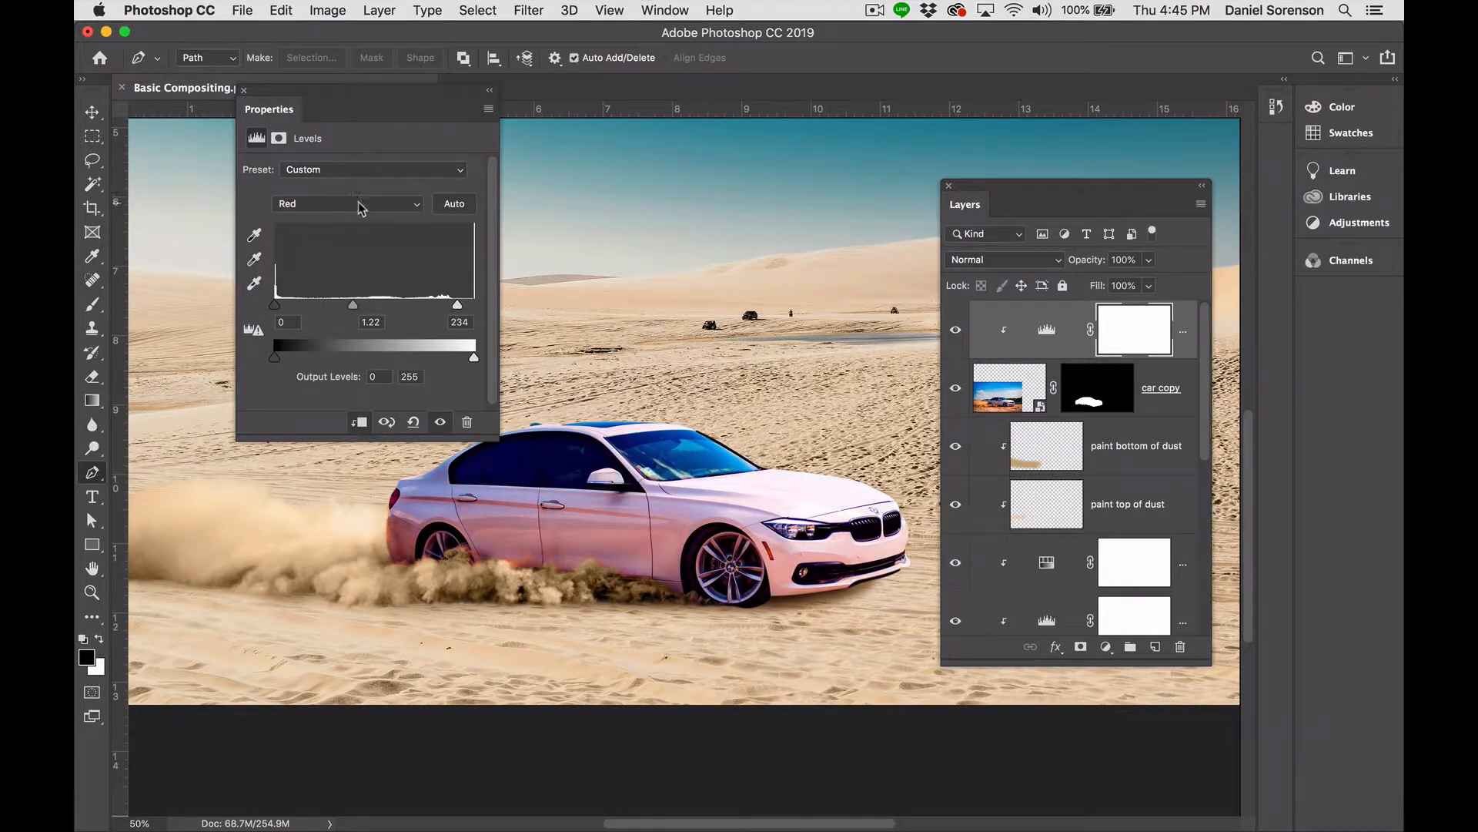
# Set the Levels Green channel to a midtone of 1.12 and a white input of 233.
pyautogui.click(359, 204)
pyautogui.click(354, 217)
pyautogui.moveTo(375, 307); pyautogui.dragTo(359, 308)
pyautogui.moveTo(473, 308); pyautogui.dragTo(456, 308)
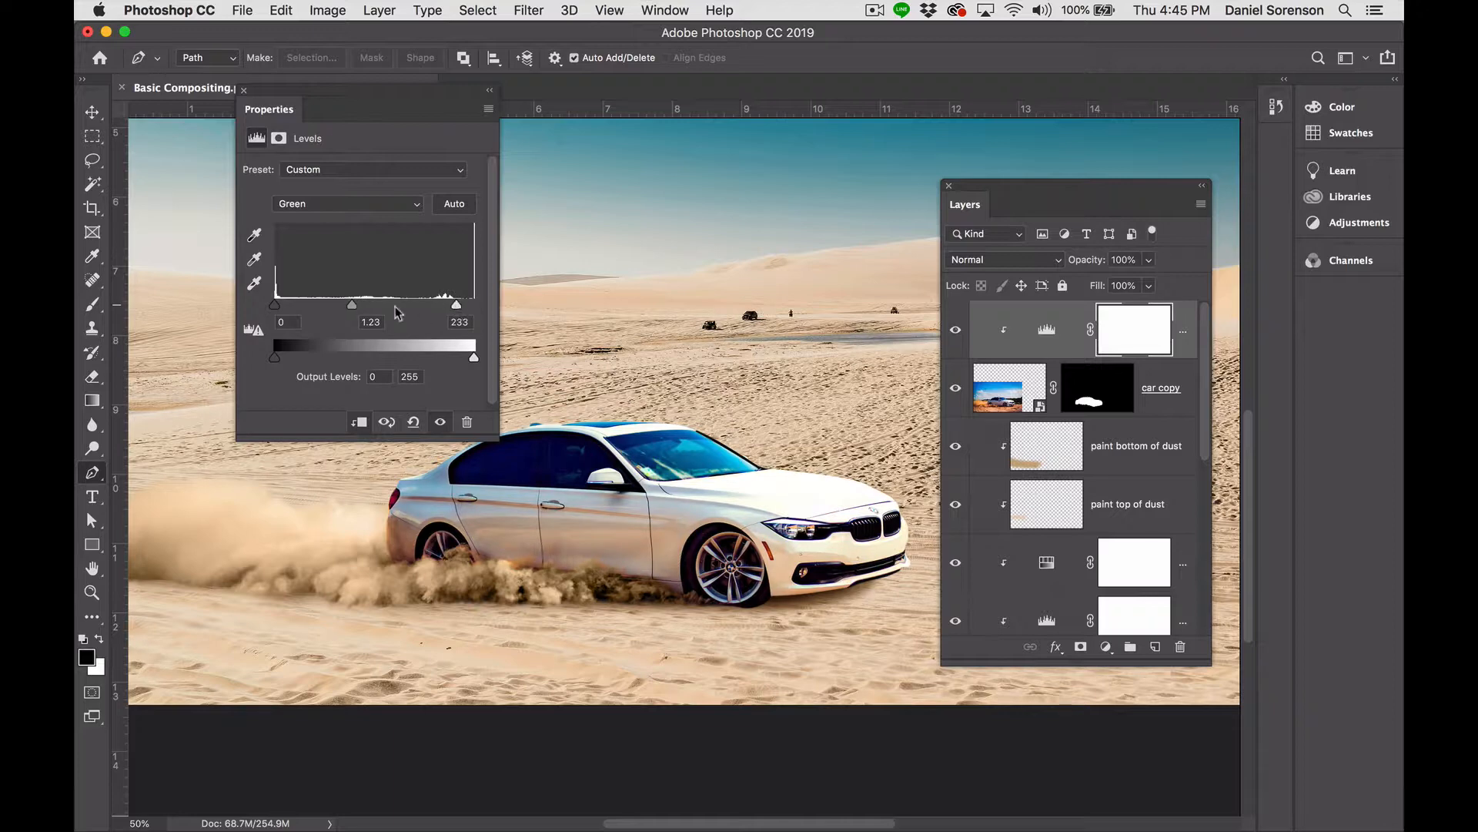
pyautogui.moveTo(353, 308); pyautogui.dragTo(360, 308)
# Set the Levels Blue channel to a black input of 17 and a midtone of 1.09.
pyautogui.click(370, 204)
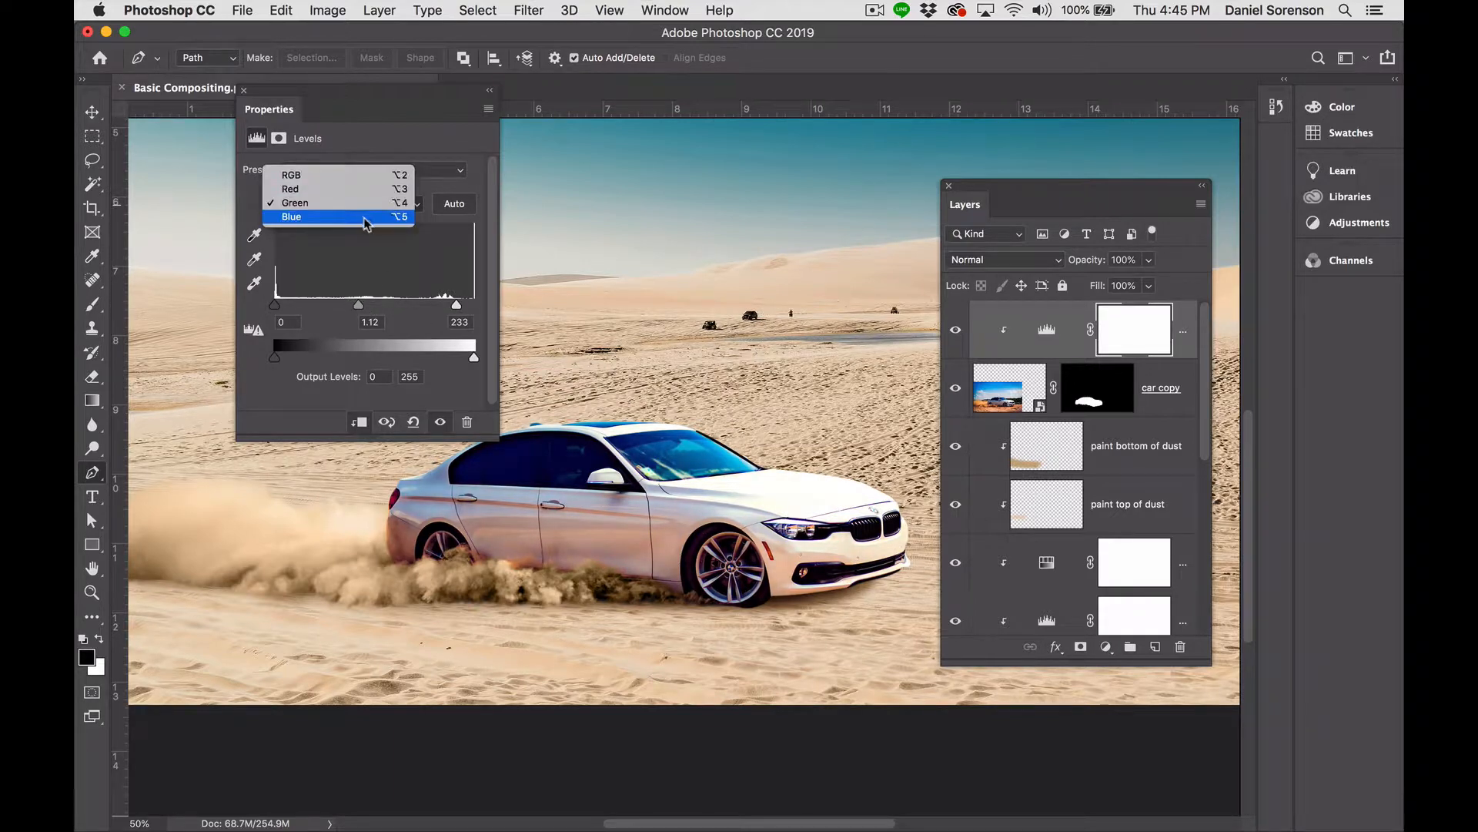
pyautogui.click(369, 219)
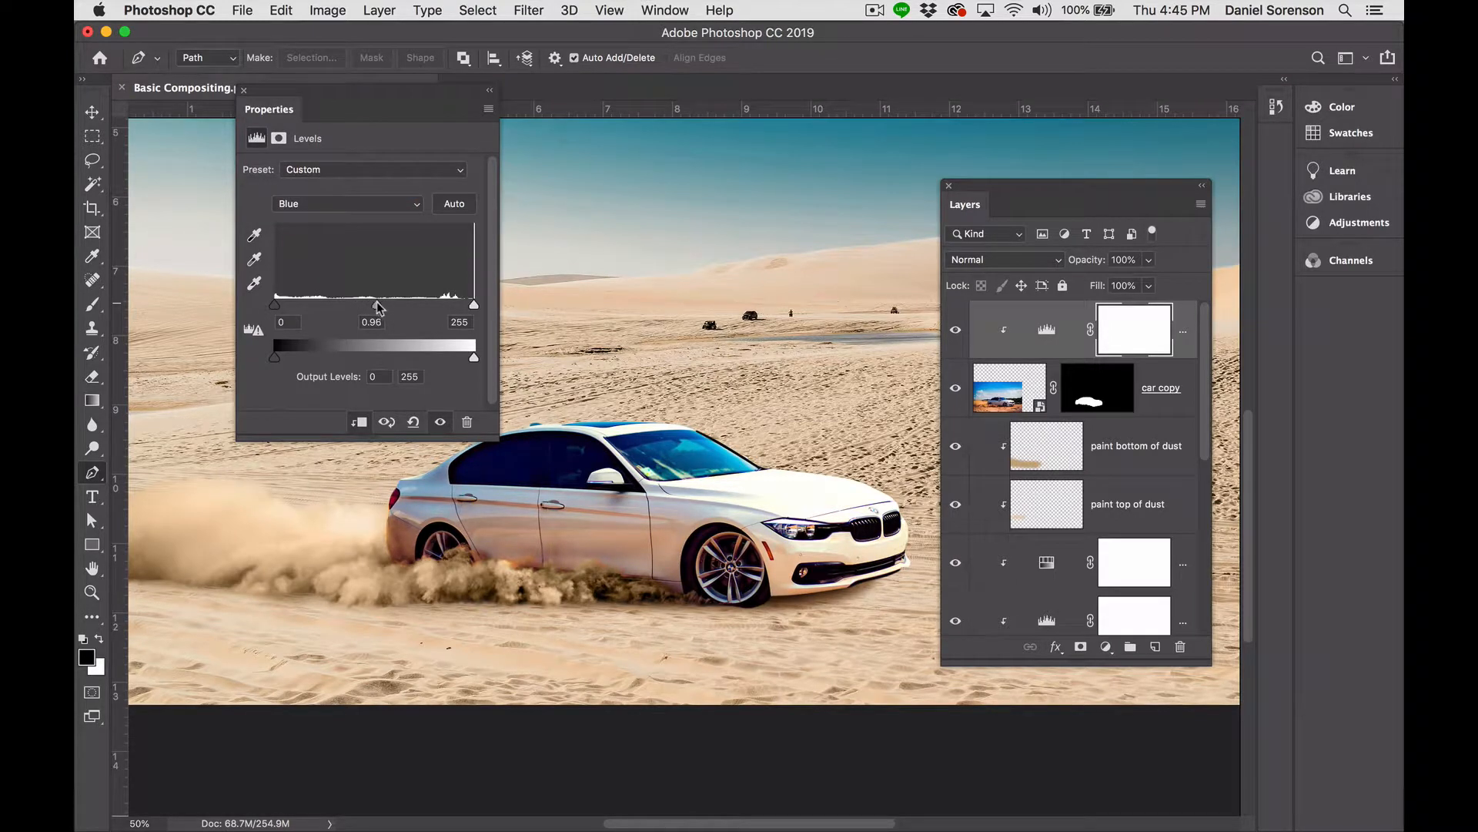
pyautogui.moveTo(275, 306); pyautogui.dragTo(285, 311)
pyautogui.moveTo(284, 306); pyautogui.dragTo(290, 308)
# Raise the Levels Red channel's midtone slightly and close the adjustment's properties.
pyautogui.click(370, 208)
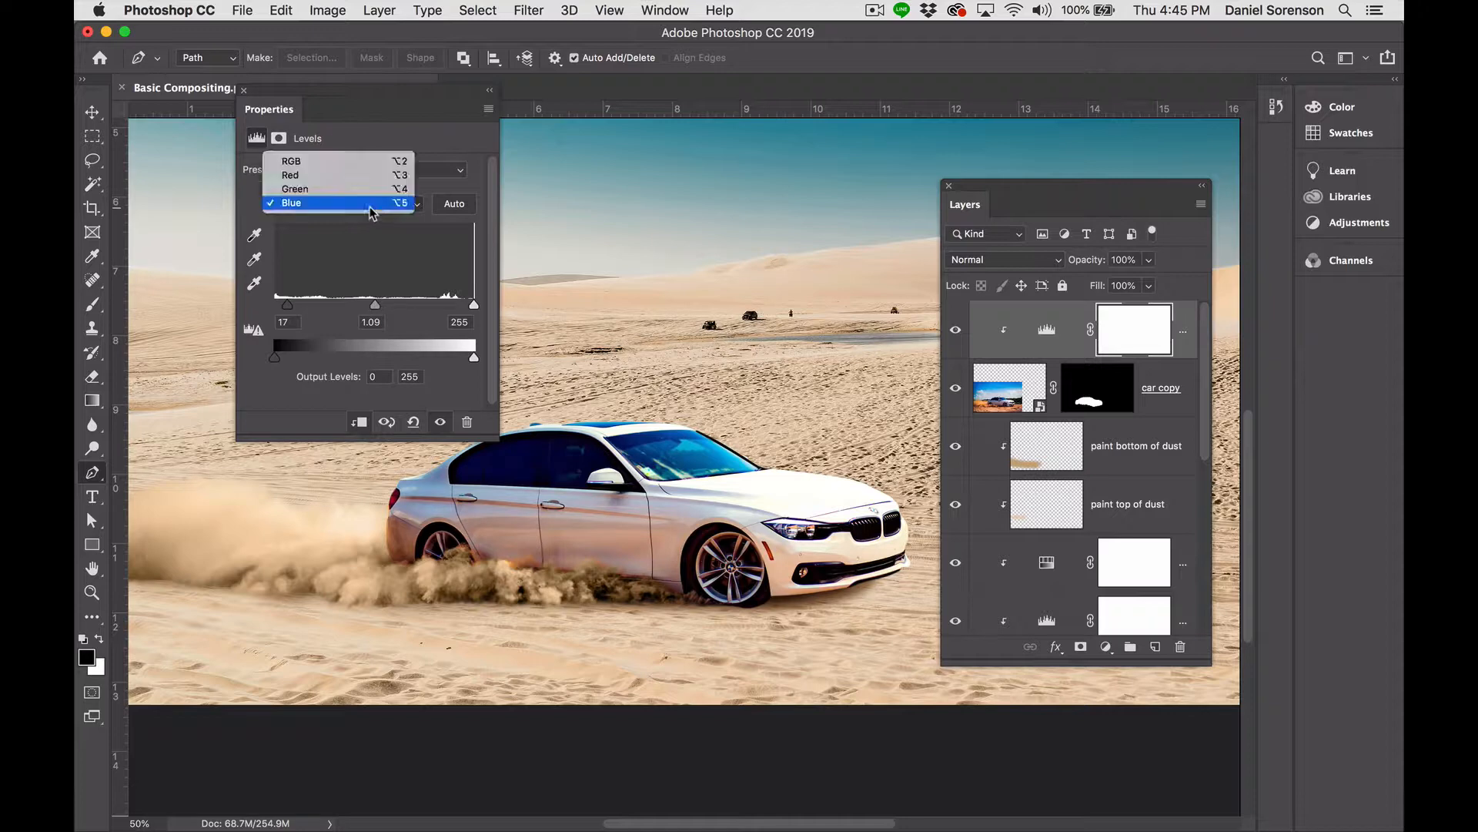
pyautogui.click(414, 277)
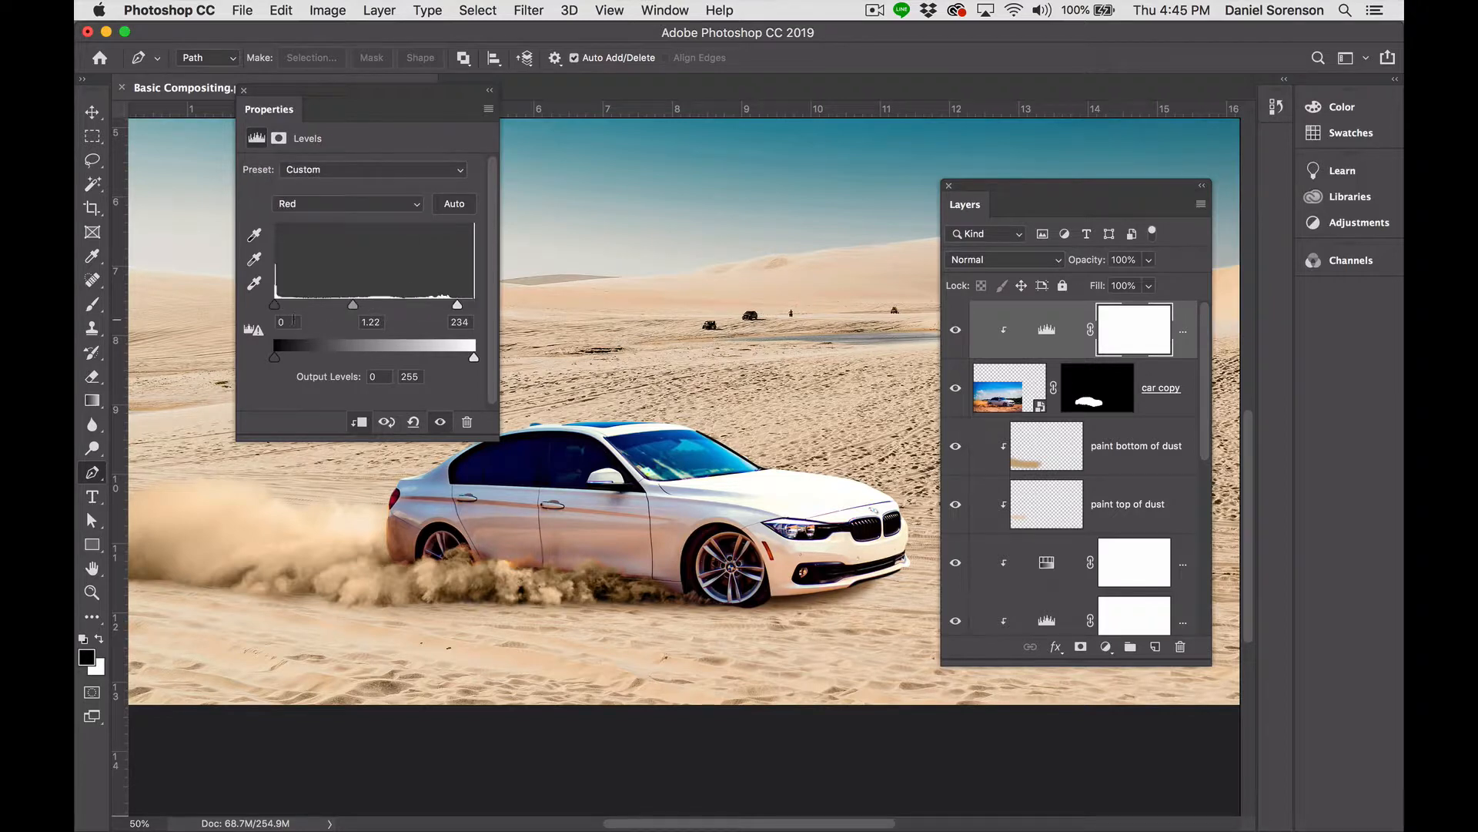
pyautogui.moveTo(353, 305); pyautogui.dragTo(351, 309)
pyautogui.click(244, 90)
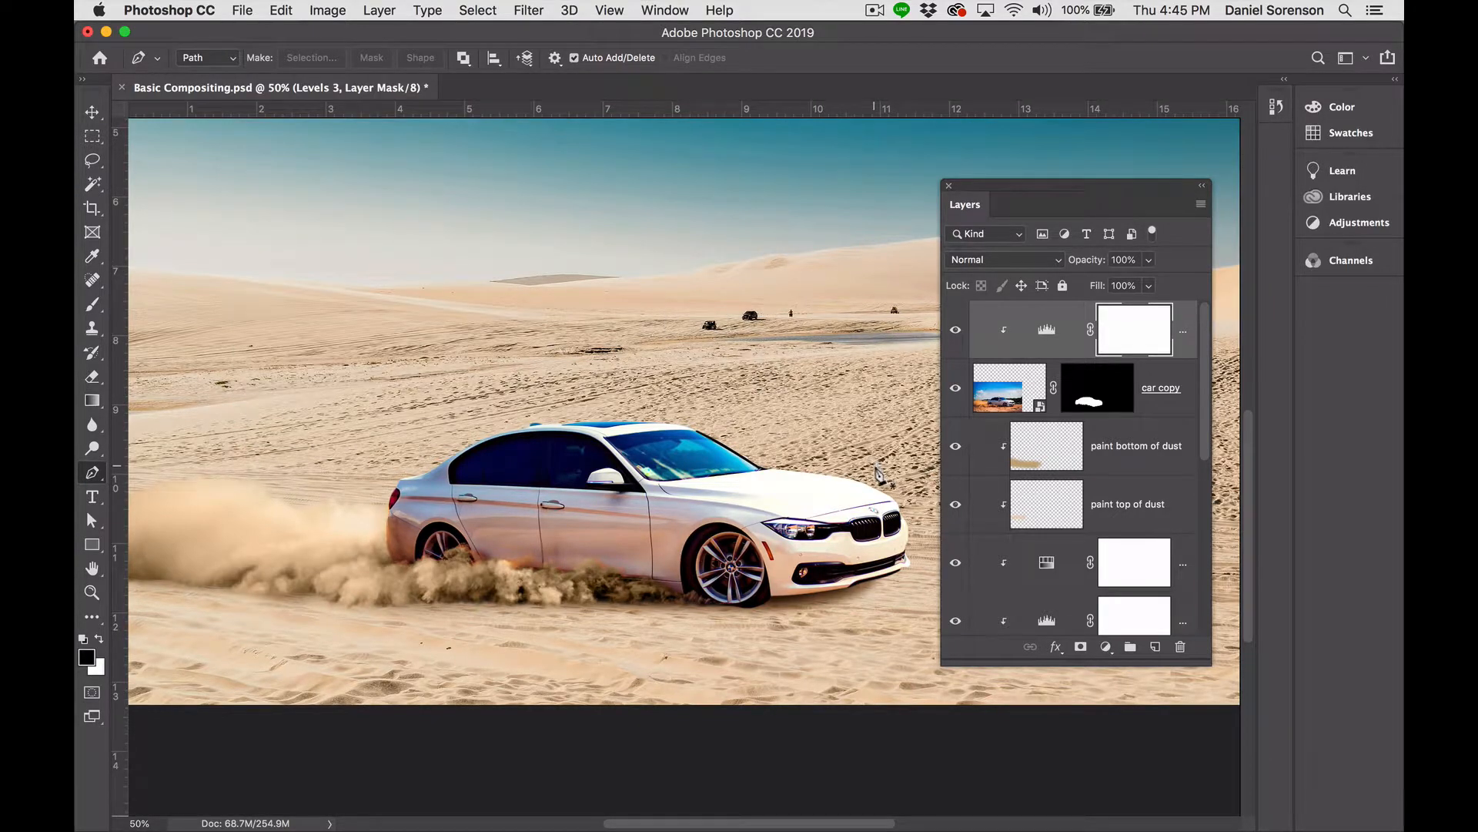
# Add a Hue/Saturation adjustment clipped to the car copy and lower its saturation to about -45.
pyautogui.click(1106, 648)
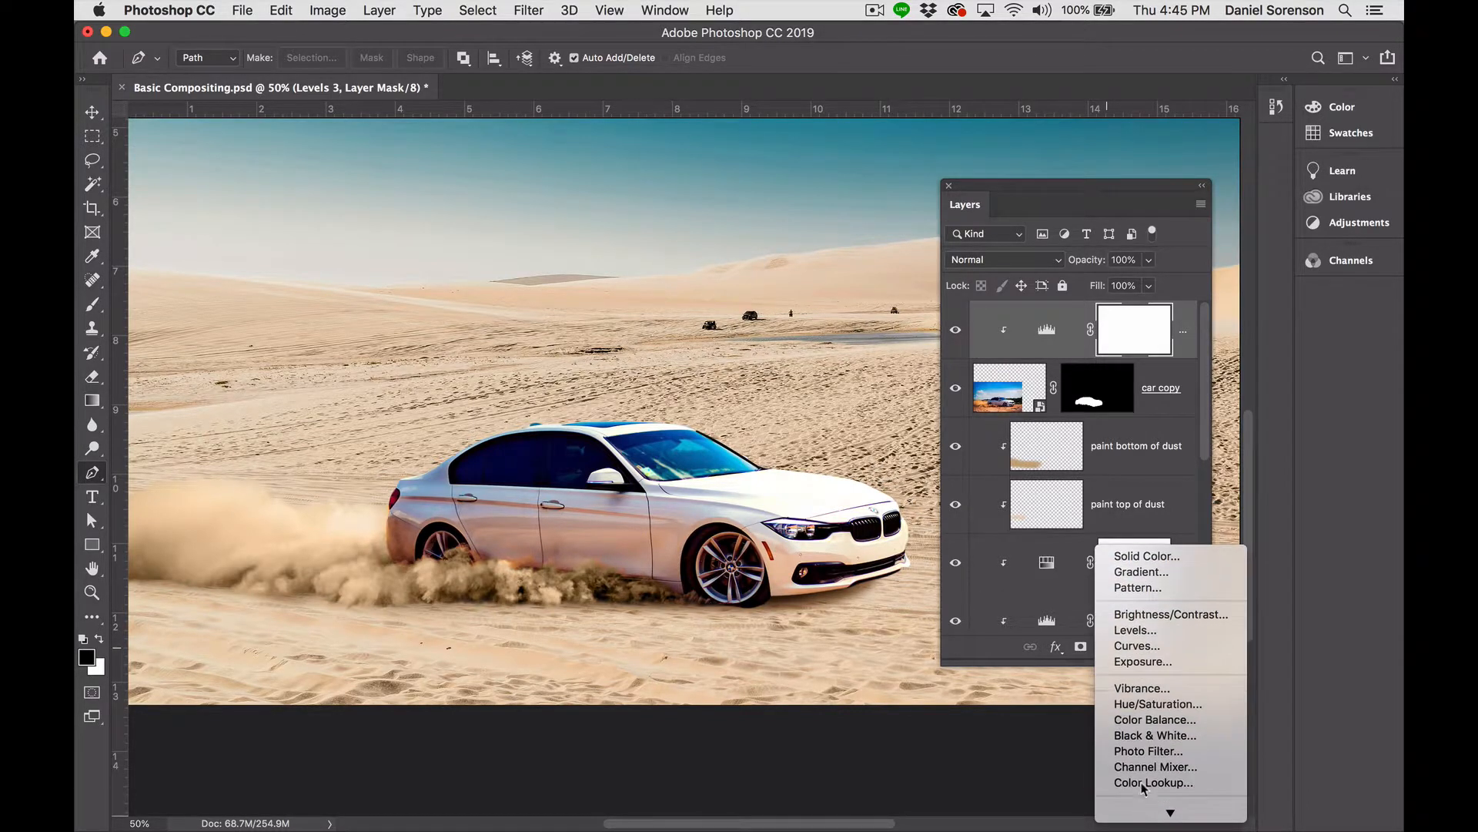
pyautogui.keyDown('alt'); pyautogui.click(1158, 704); pyautogui.keyUp('alt')
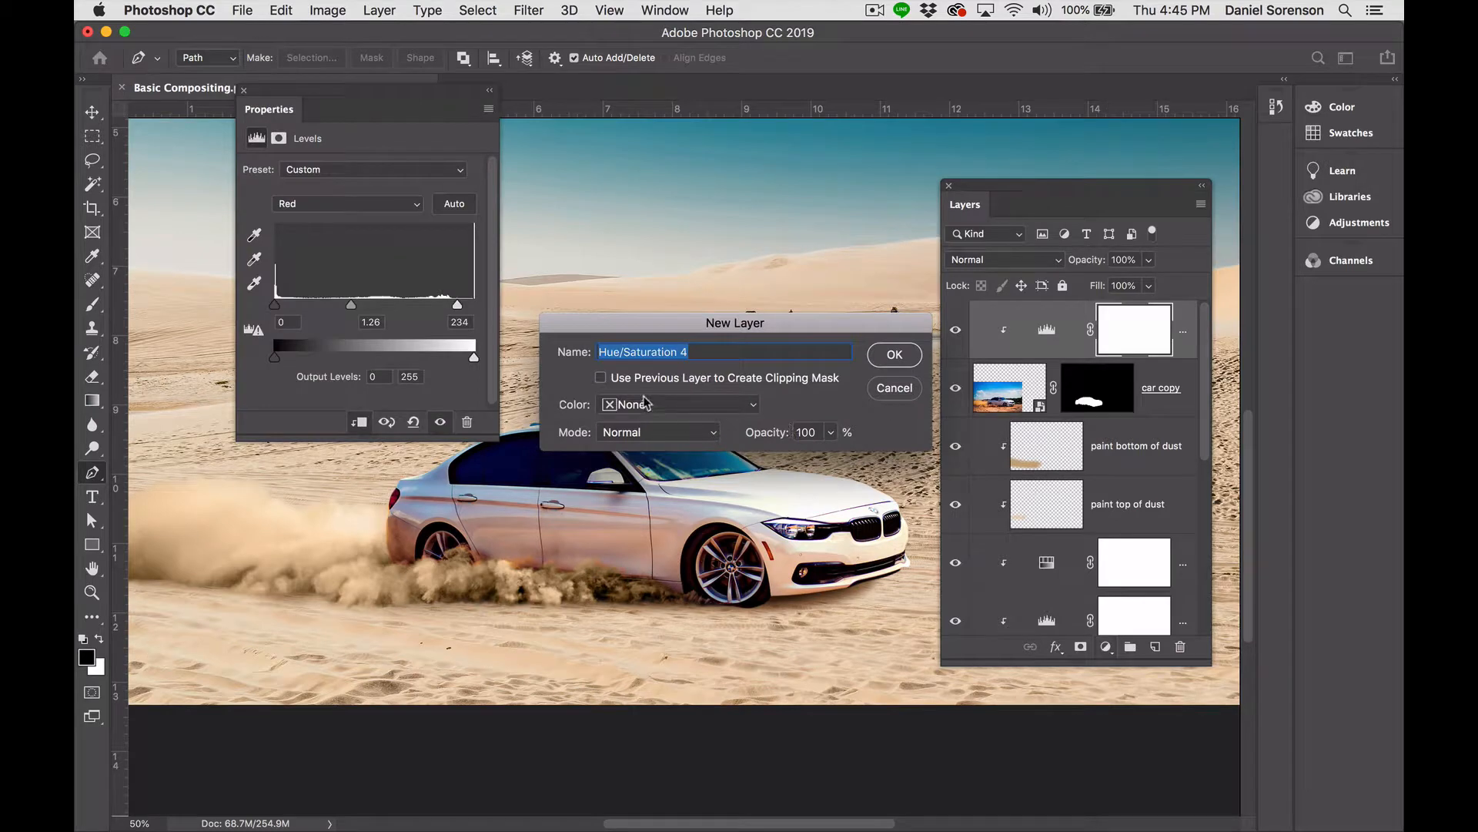
pyautogui.click(667, 382)
pyautogui.click(881, 359)
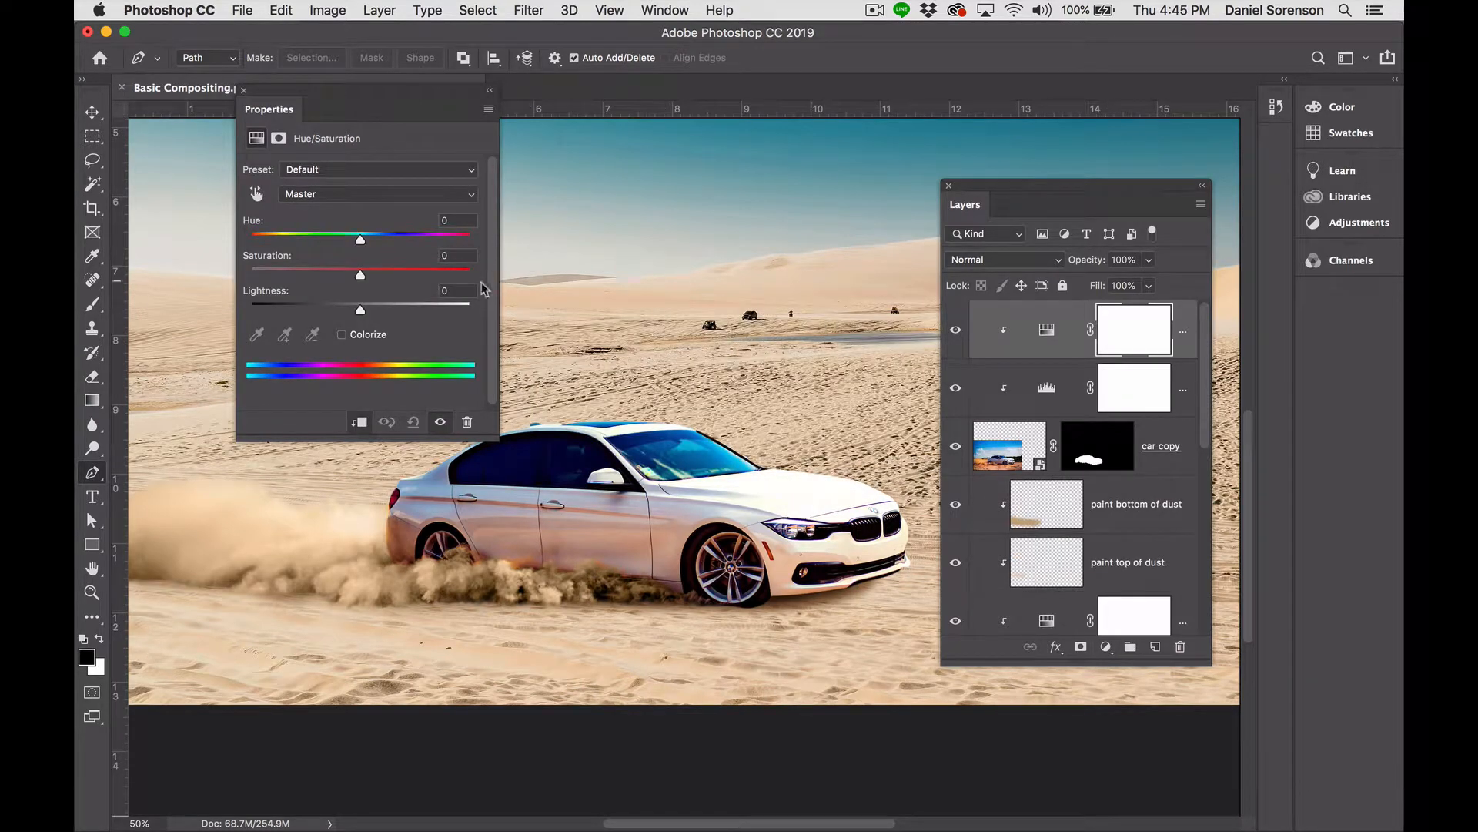
pyautogui.moveTo(359, 271); pyautogui.dragTo(325, 270)
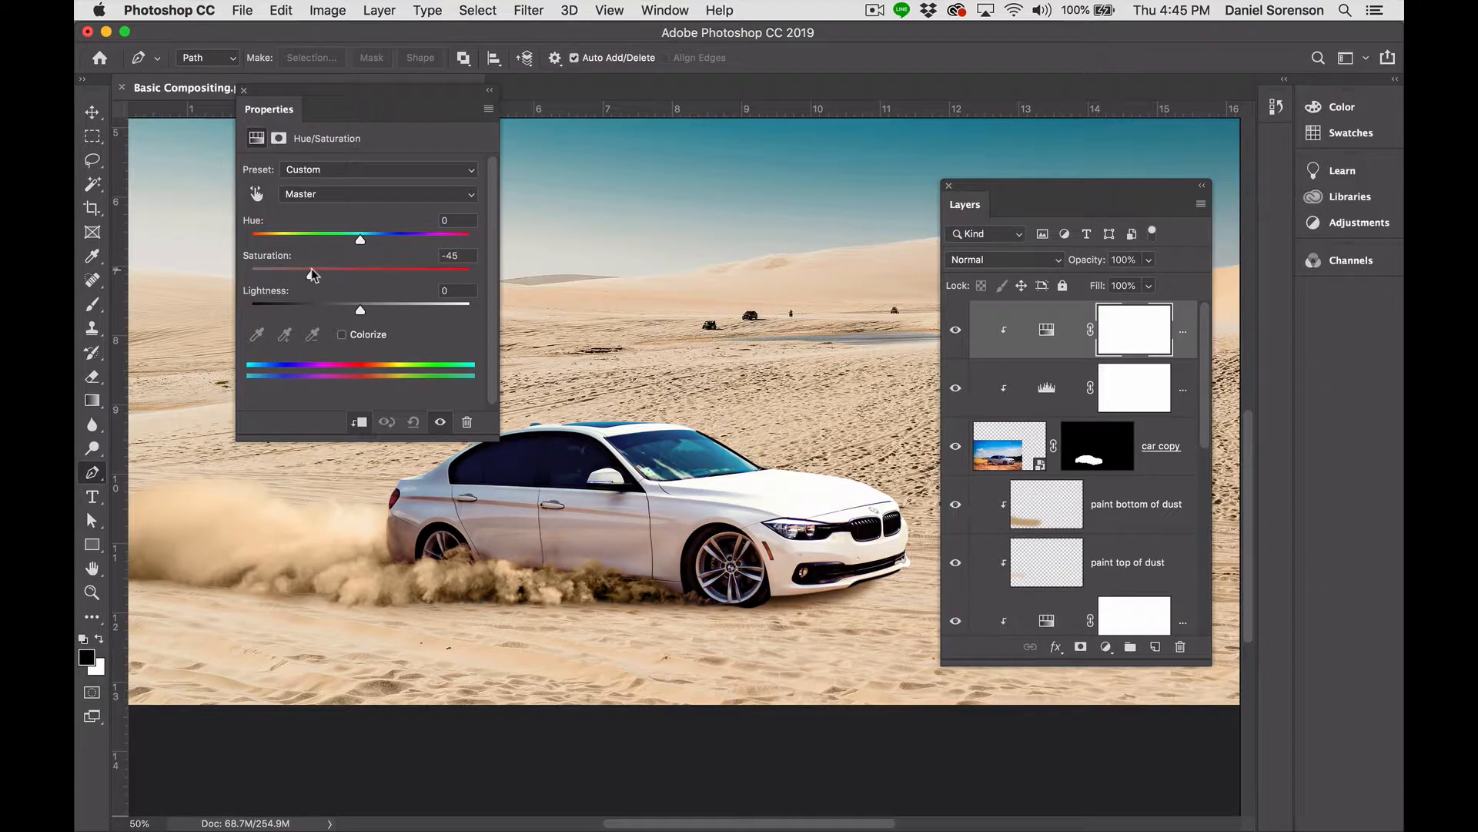
pyautogui.click(245, 94)
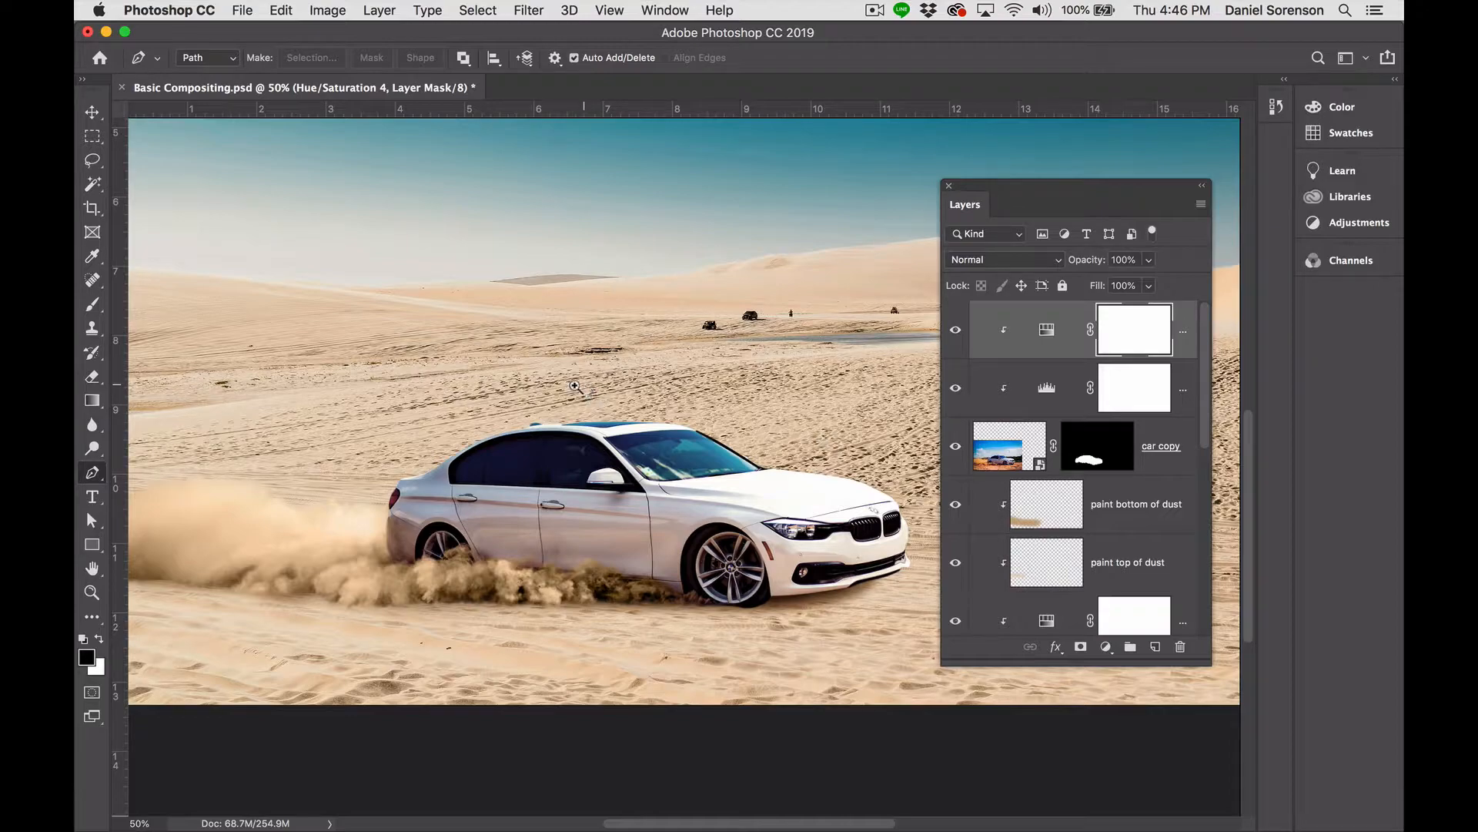
# Trace a closed path around the car's blue sunroof with the Pen tool.
pyautogui.moveTo(535, 394); pyautogui.dragTo(339, 330)
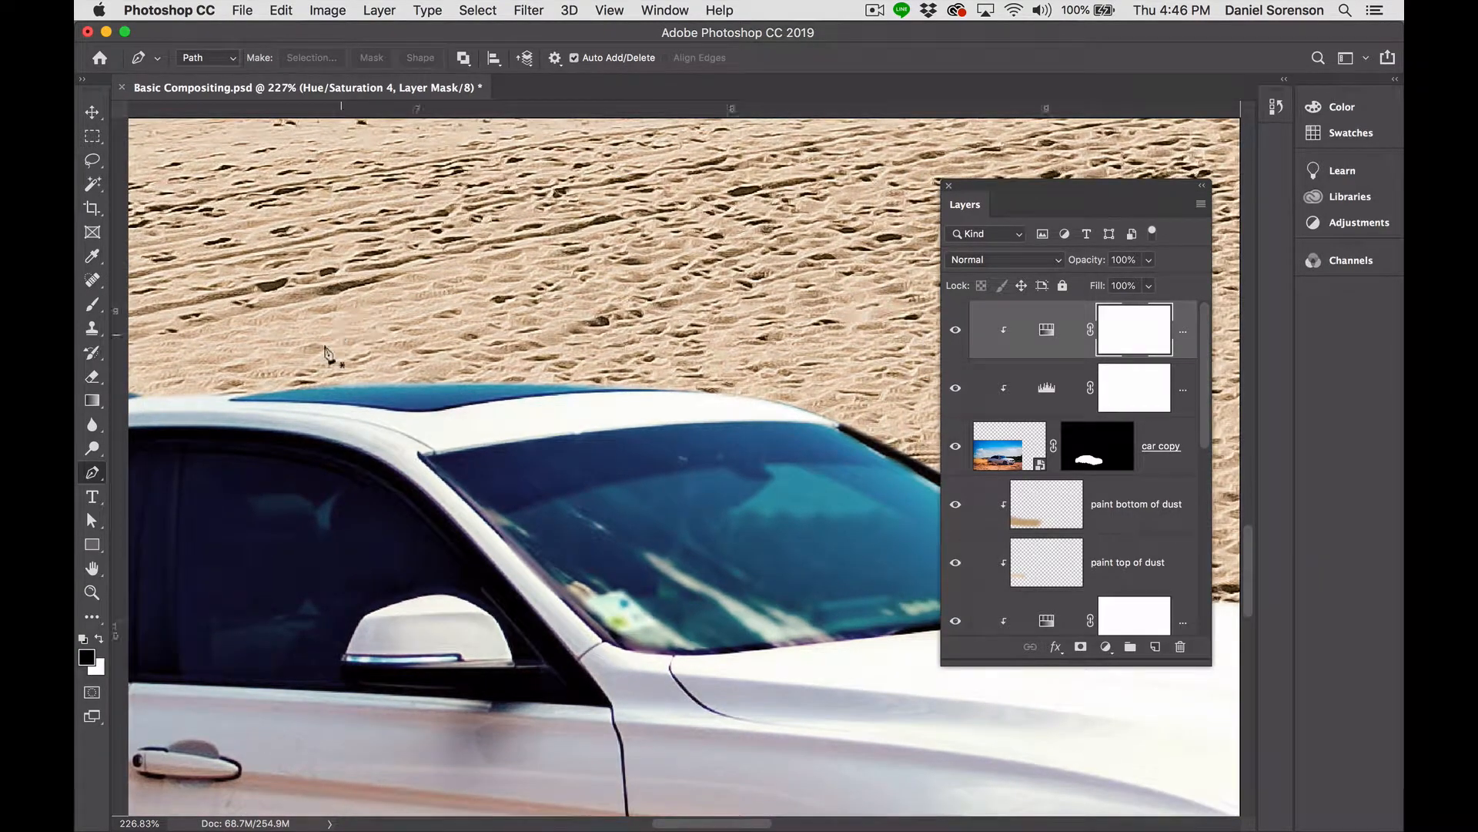
pyautogui.click(229, 400)
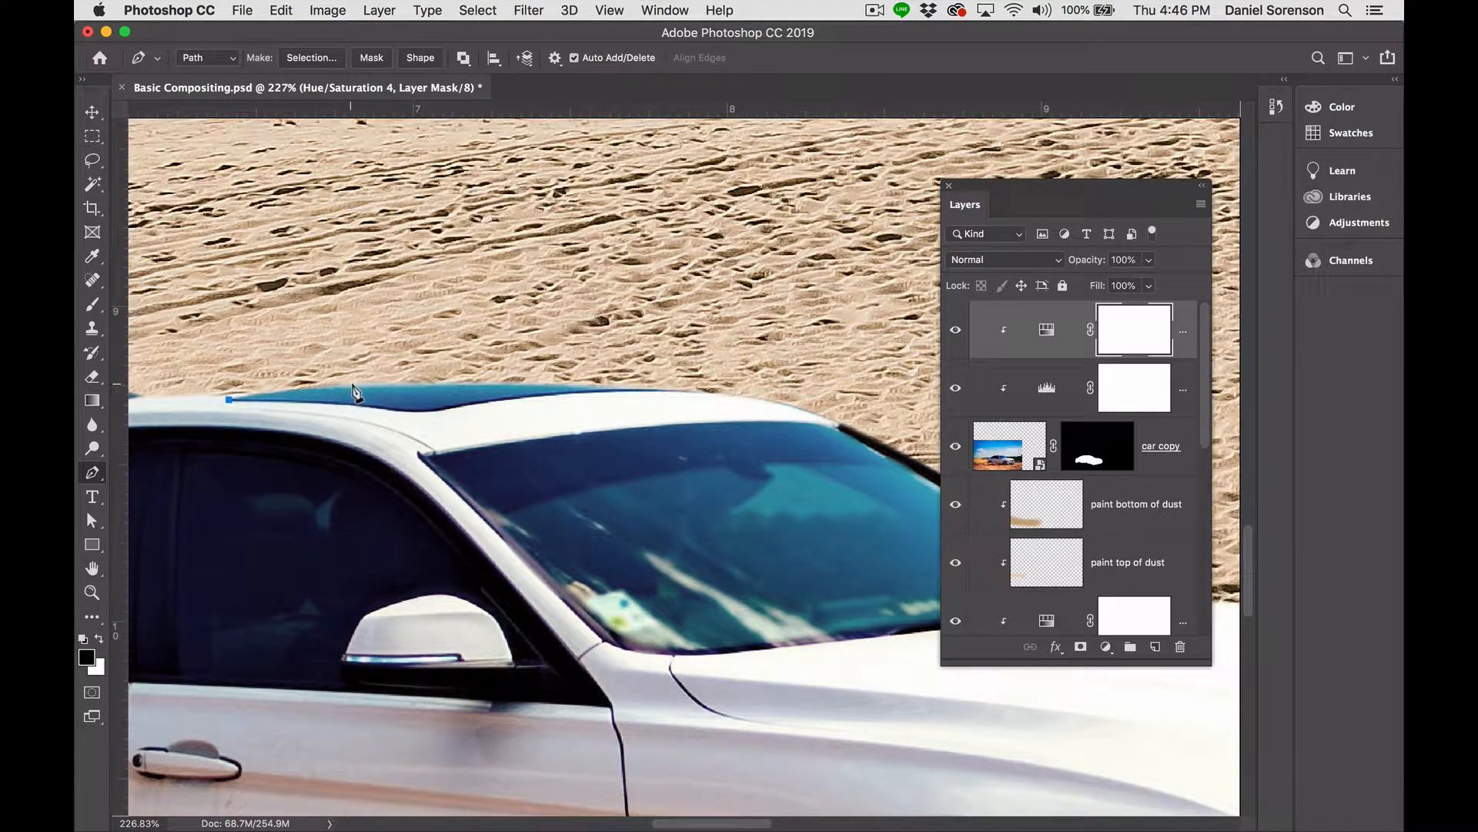
pyautogui.moveTo(367, 381); pyautogui.dragTo(369, 381)
pyautogui.moveTo(656, 387); pyautogui.dragTo(699, 388)
pyautogui.keyDown('alt'); pyautogui.click(657, 388); pyautogui.keyUp('alt')
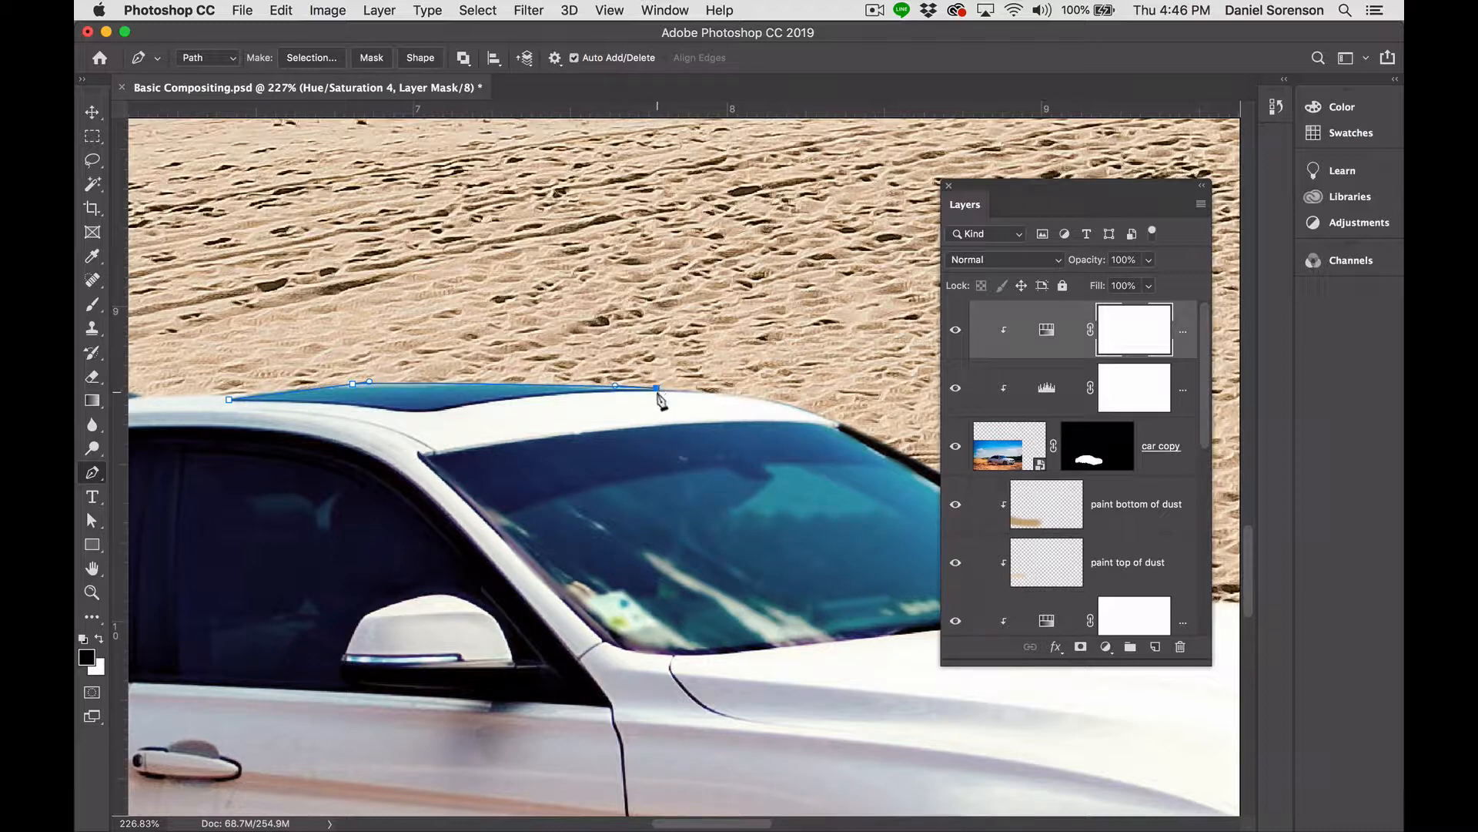
pyautogui.moveTo(478, 403); pyautogui.dragTo(407, 407)
pyautogui.moveTo(301, 404); pyautogui.dragTo(269, 401)
# Trace a second closed path around the windshield, following its pillar, hood and roof edges.
pyautogui.moveTo(425, 456); pyautogui.dragTo(457, 494)
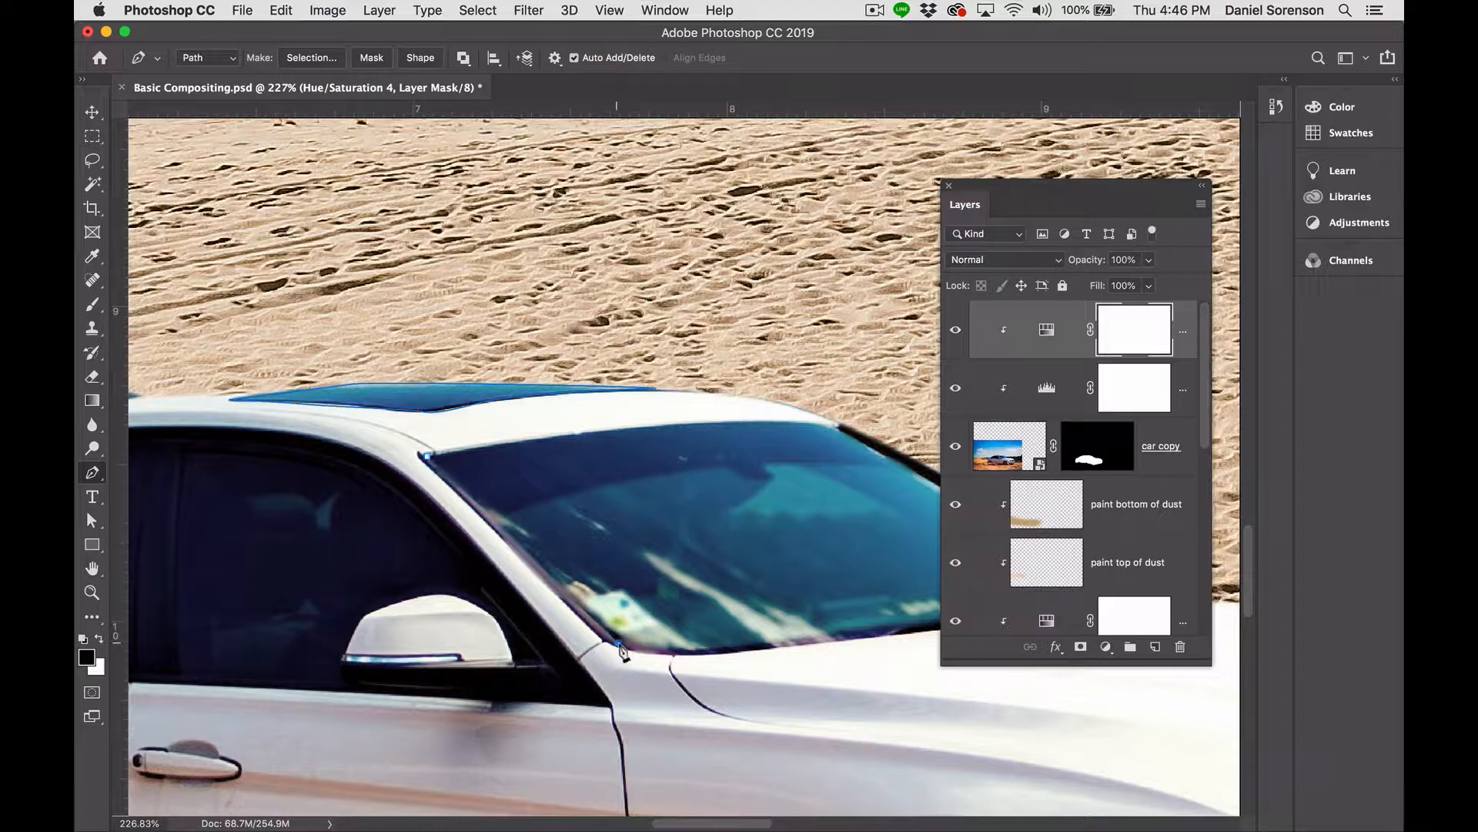
pyautogui.moveTo(701, 652); pyautogui.dragTo(433, 647)
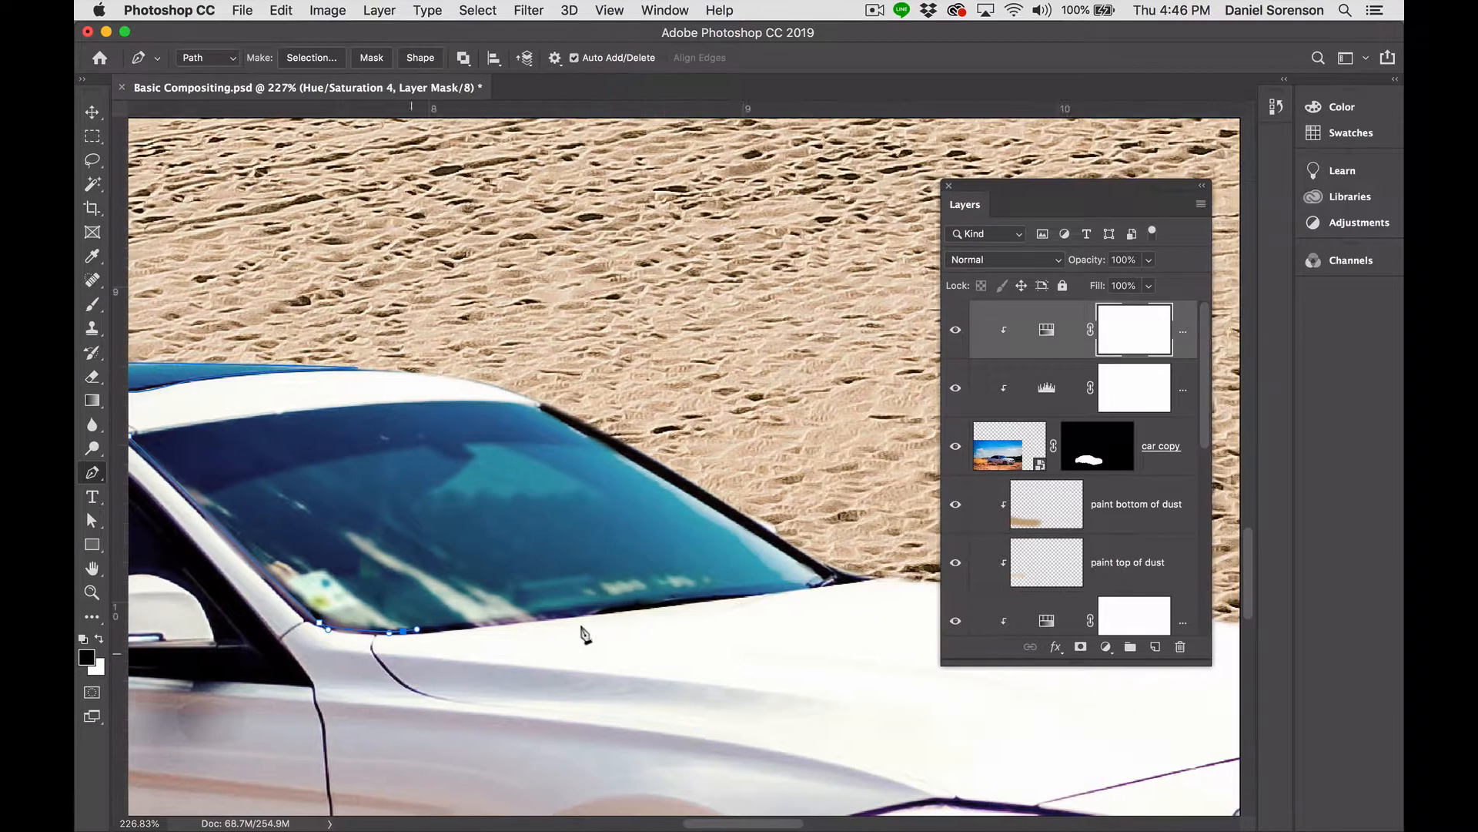
pyautogui.moveTo(613, 605); pyautogui.dragTo(678, 602)
pyautogui.moveTo(816, 584); pyautogui.dragTo(831, 578)
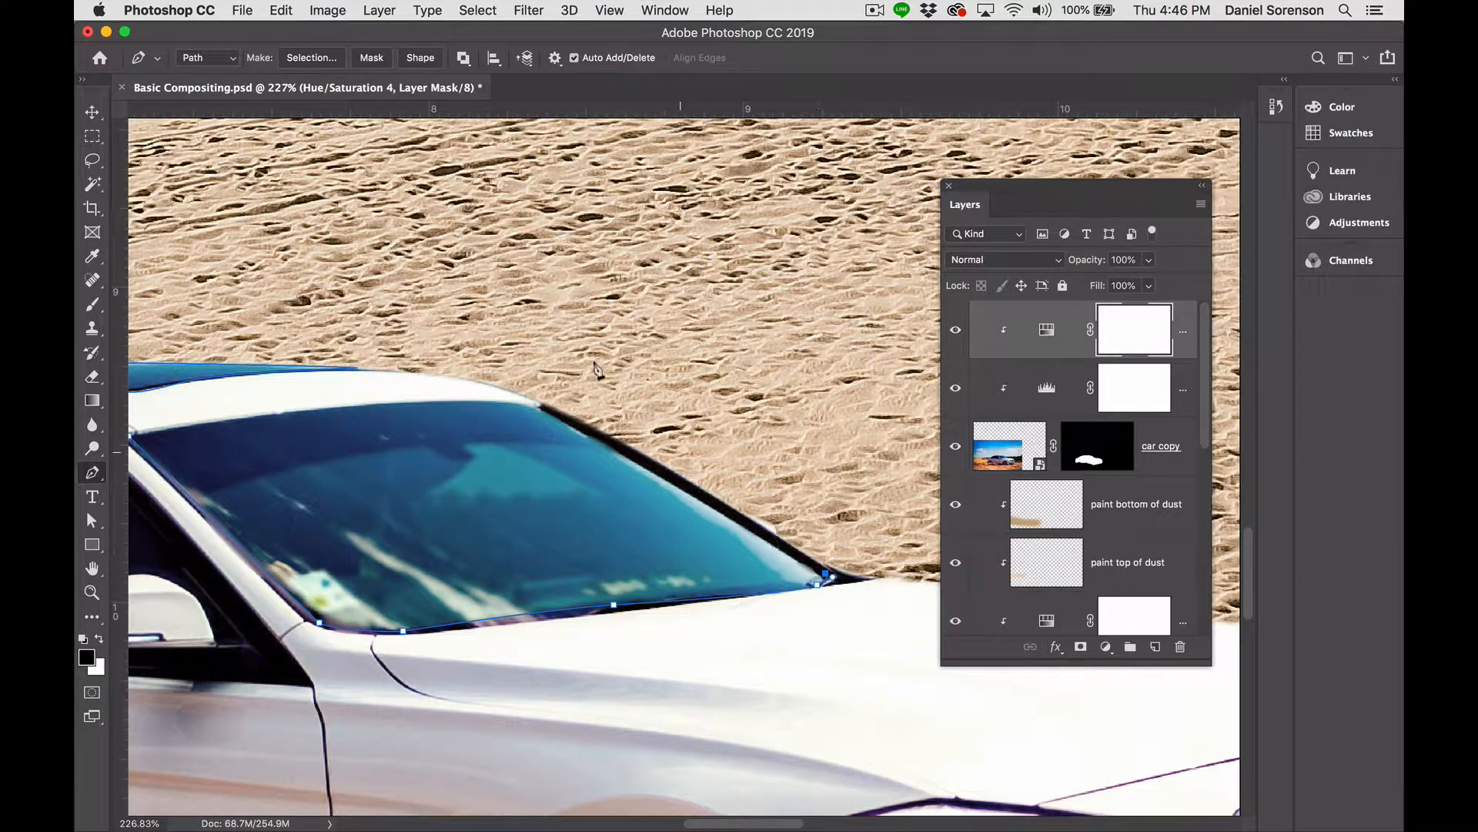
pyautogui.moveTo(545, 409); pyautogui.dragTo(512, 398)
pyautogui.moveTo(548, 414); pyautogui.dragTo(422, 414)
pyautogui.hscroll(-5, 399, 451)
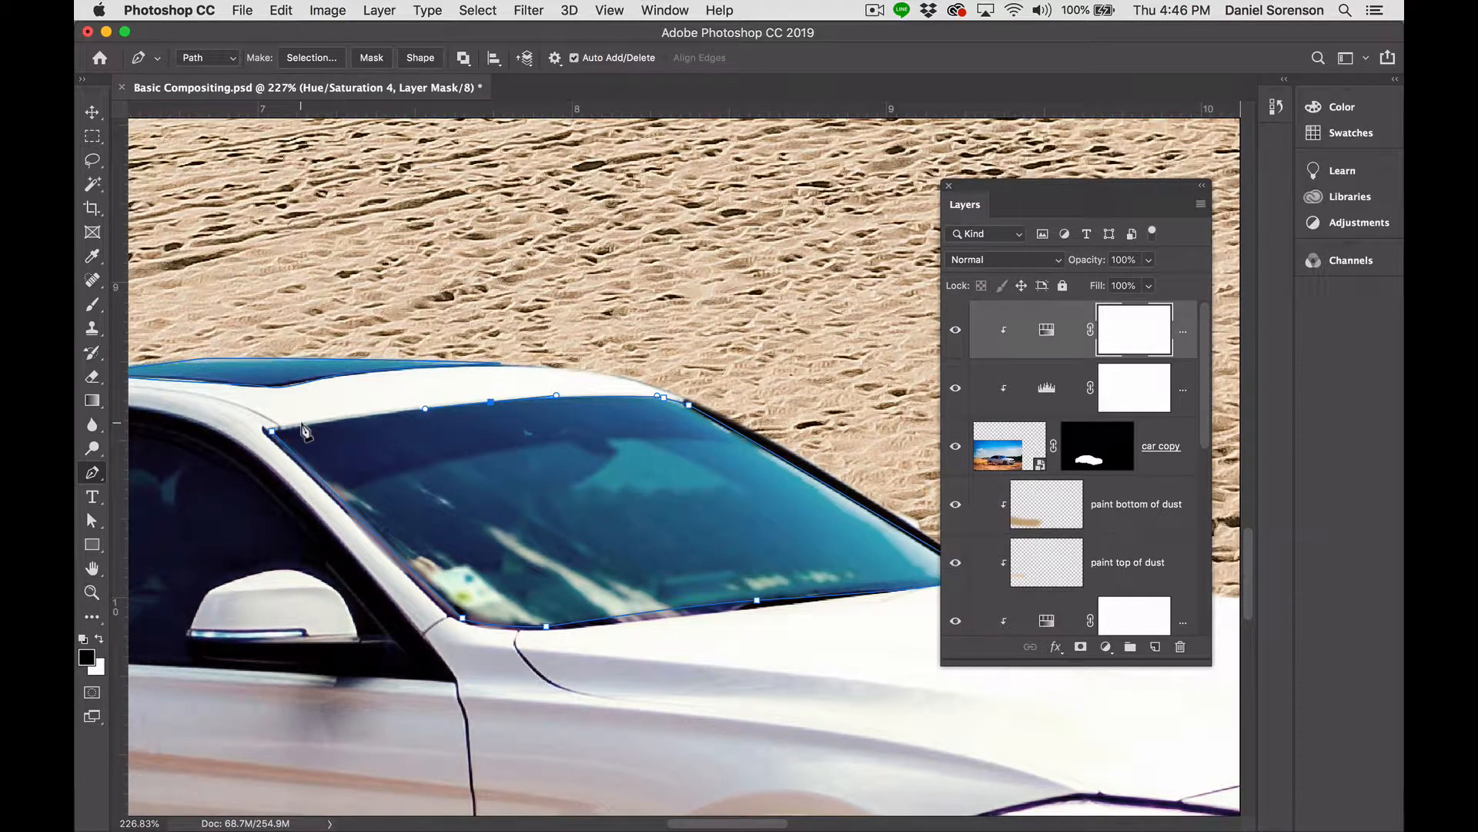
pyautogui.moveTo(301, 423); pyautogui.dragTo(283, 428)
pyautogui.click(272, 431)
# Save the work path under the name "window" and move the path list clear of the layers.
pyautogui.click(680, 12)
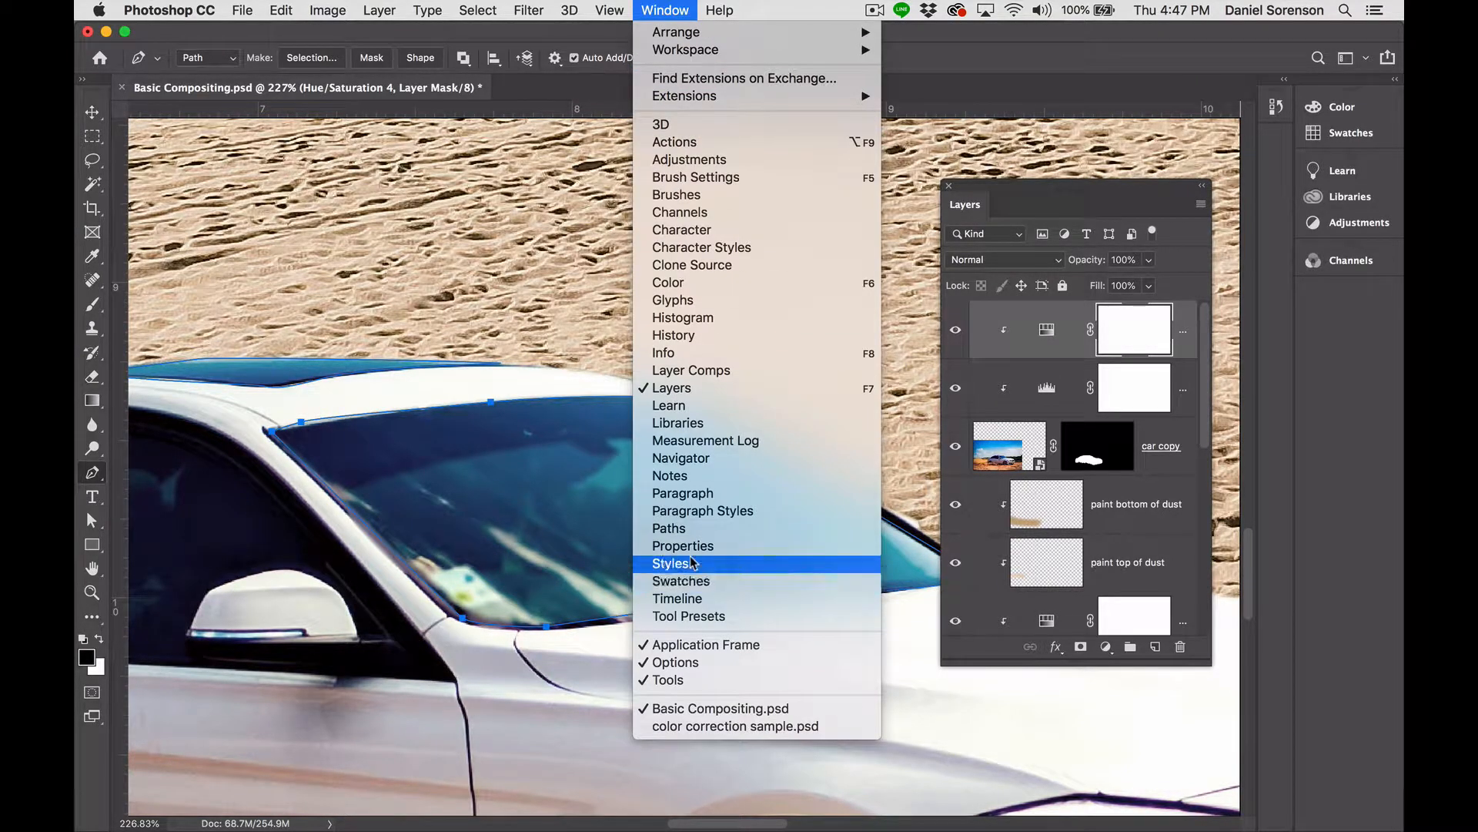
pyautogui.click(694, 530)
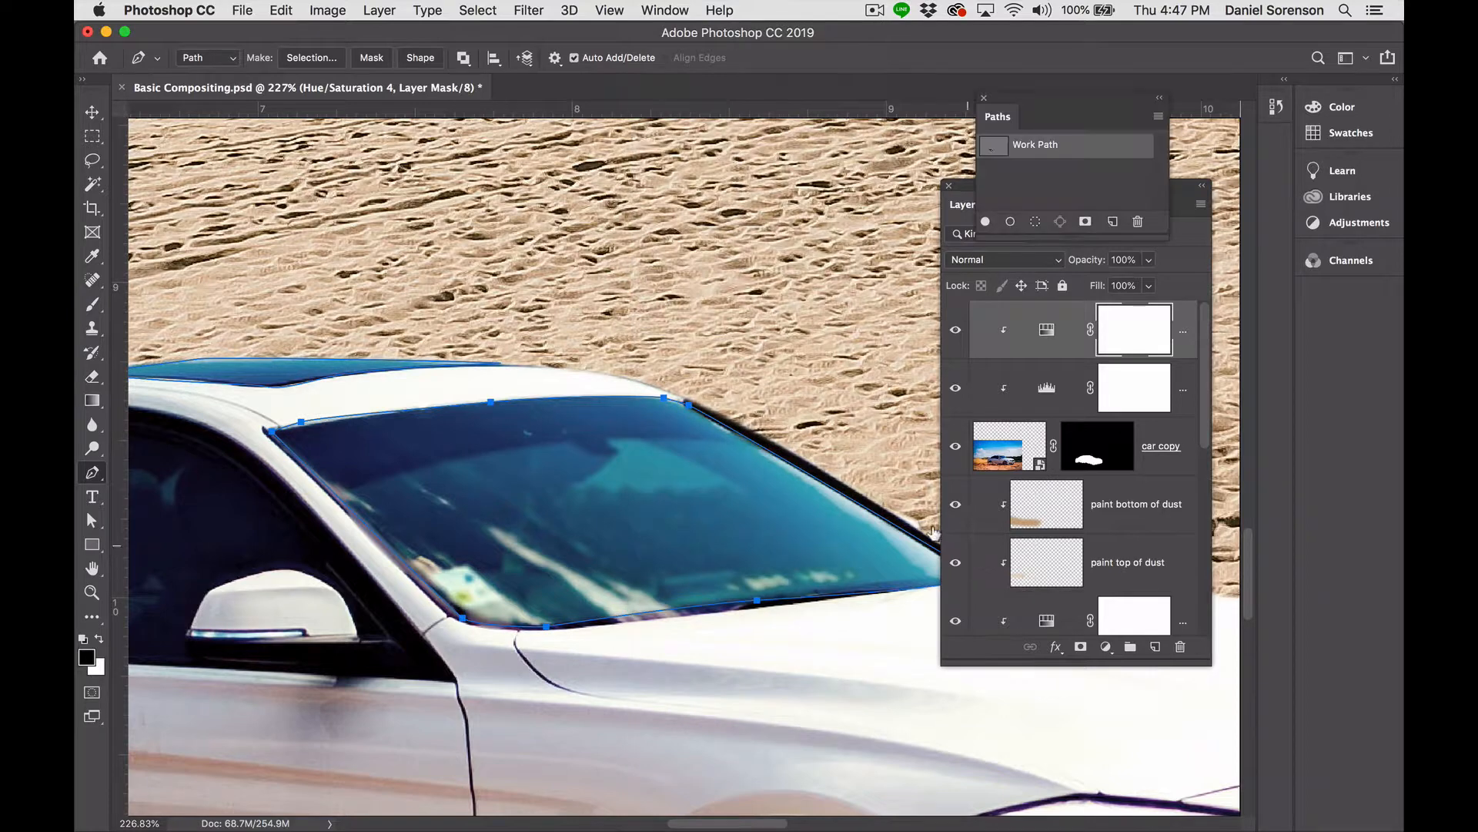
pyautogui.doubleClick(1037, 150)
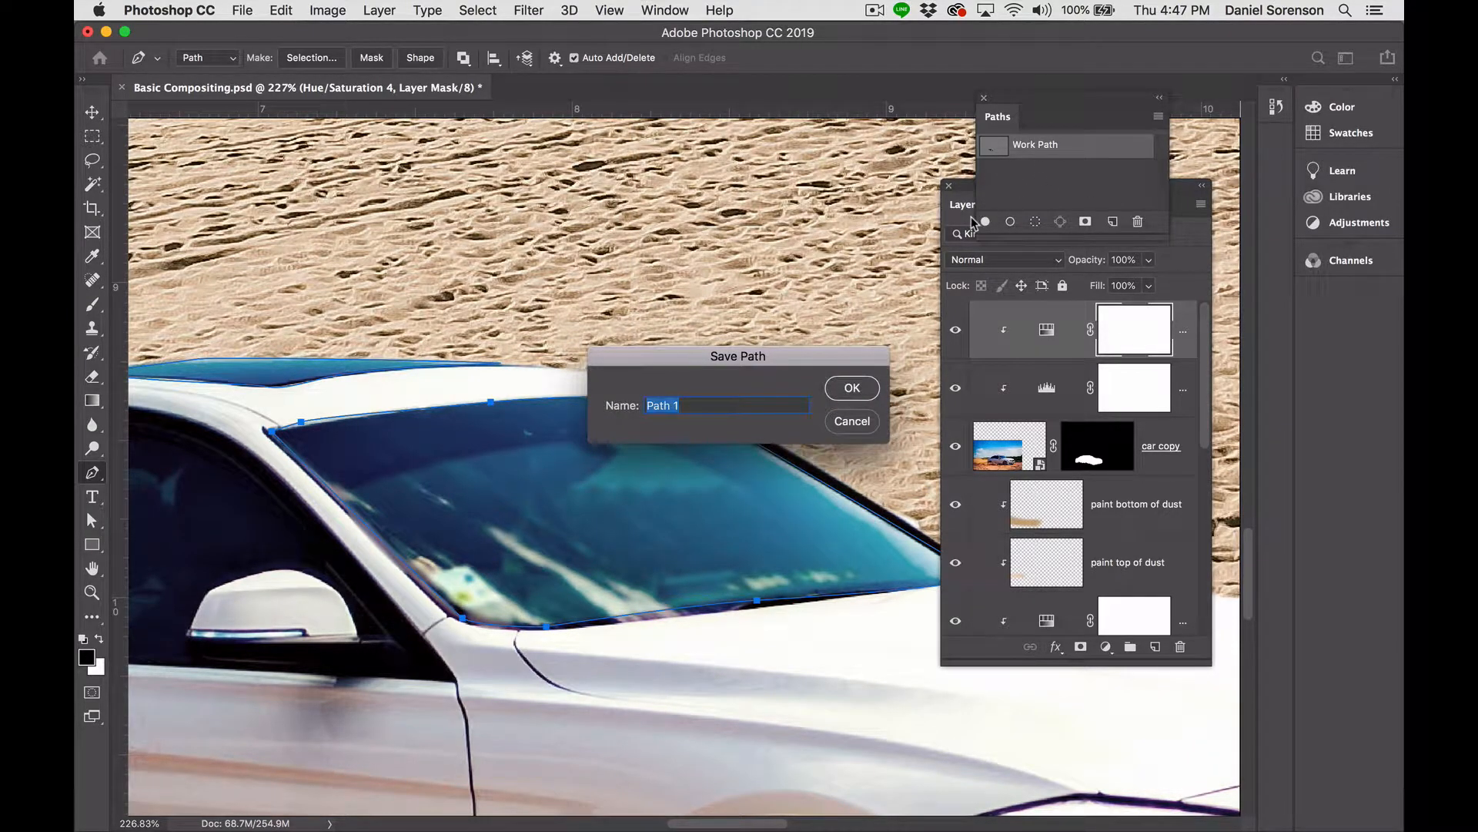
pyautogui.write('window')
pyautogui.press('Return')
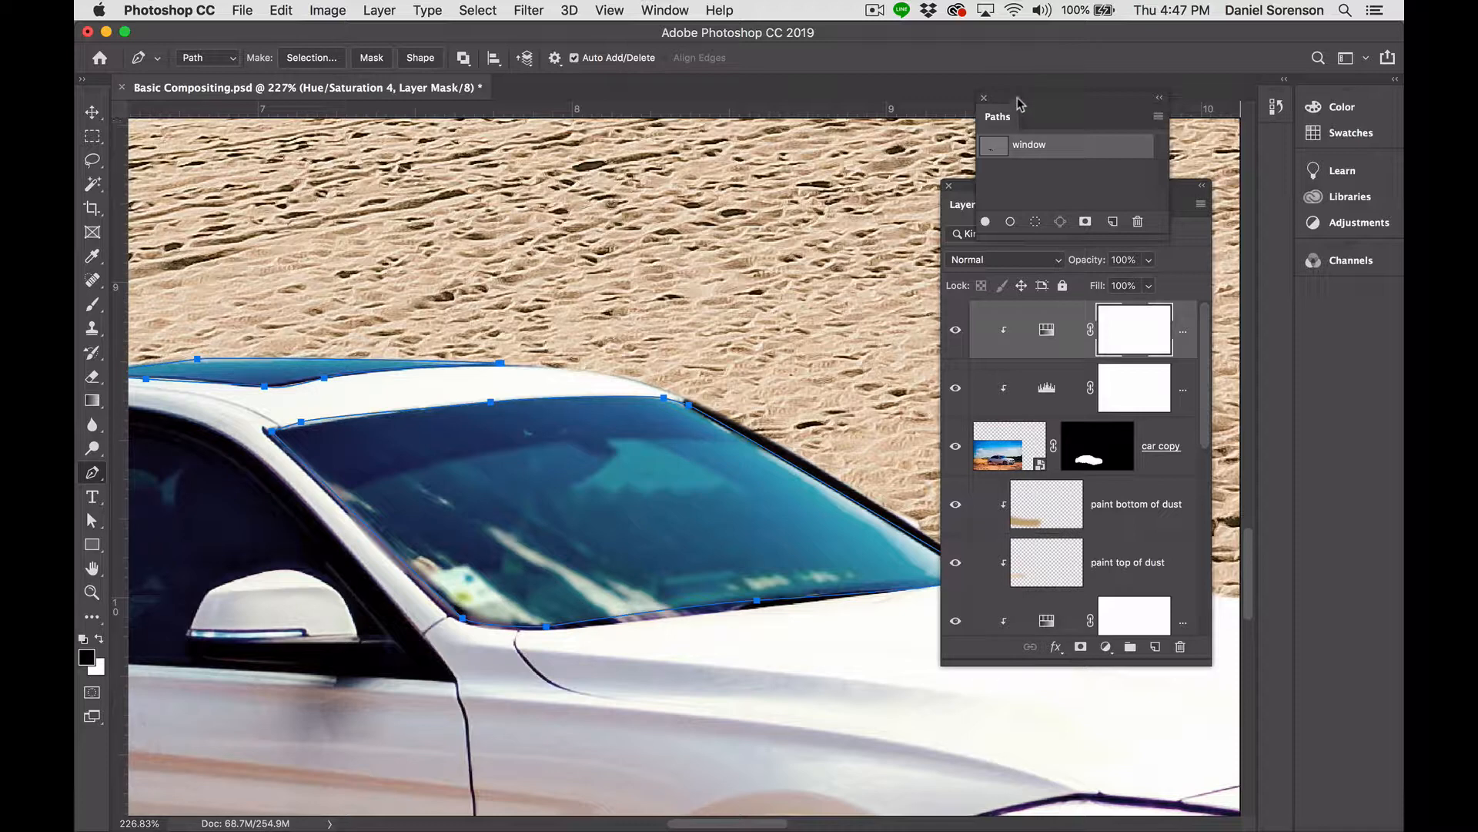
pyautogui.moveTo(1017, 103); pyautogui.dragTo(1112, 129)
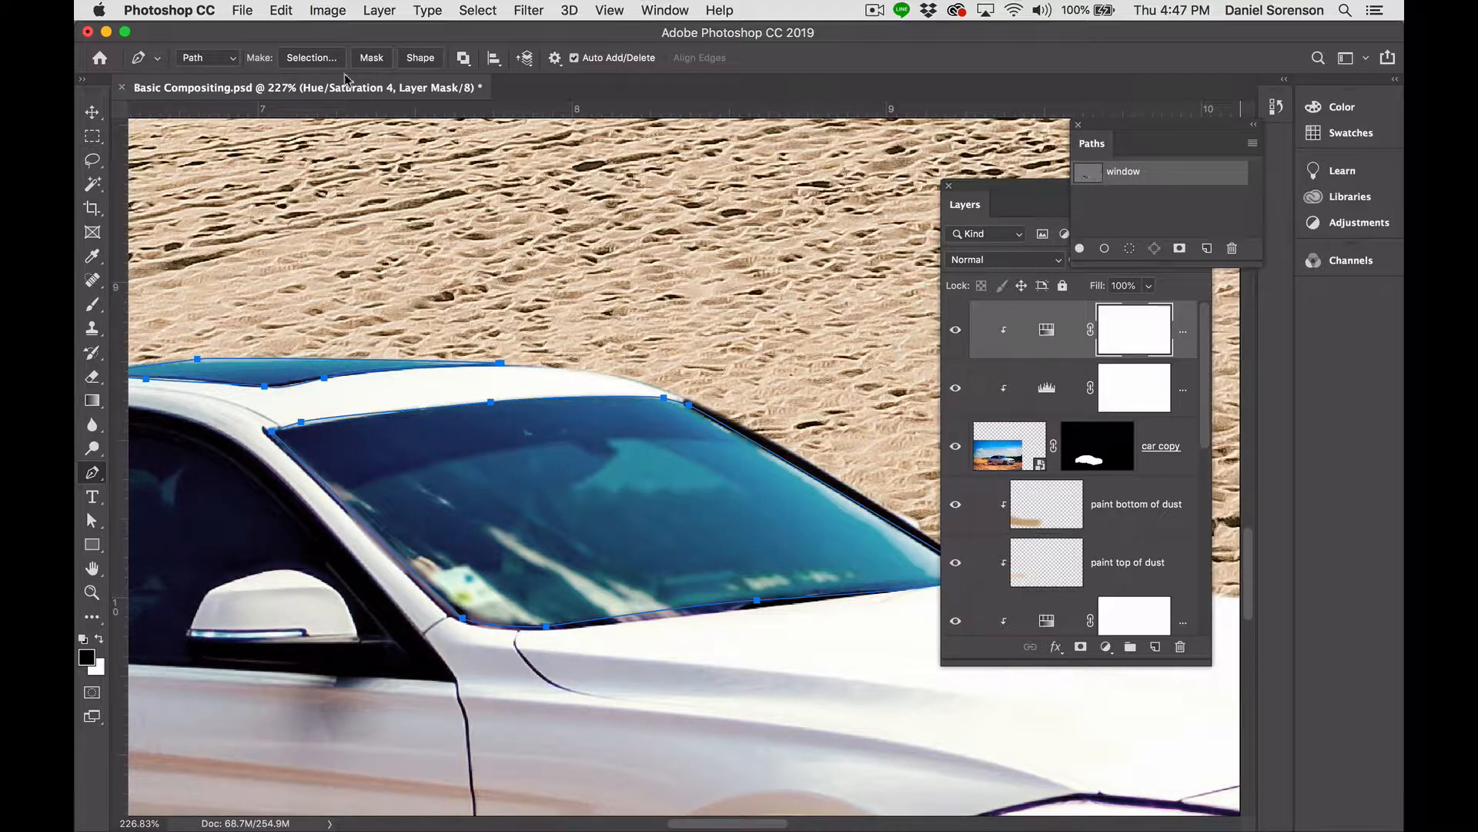
# Load the saved window path as a selection of the sunroof and windshield.
pyautogui.click(312, 58)
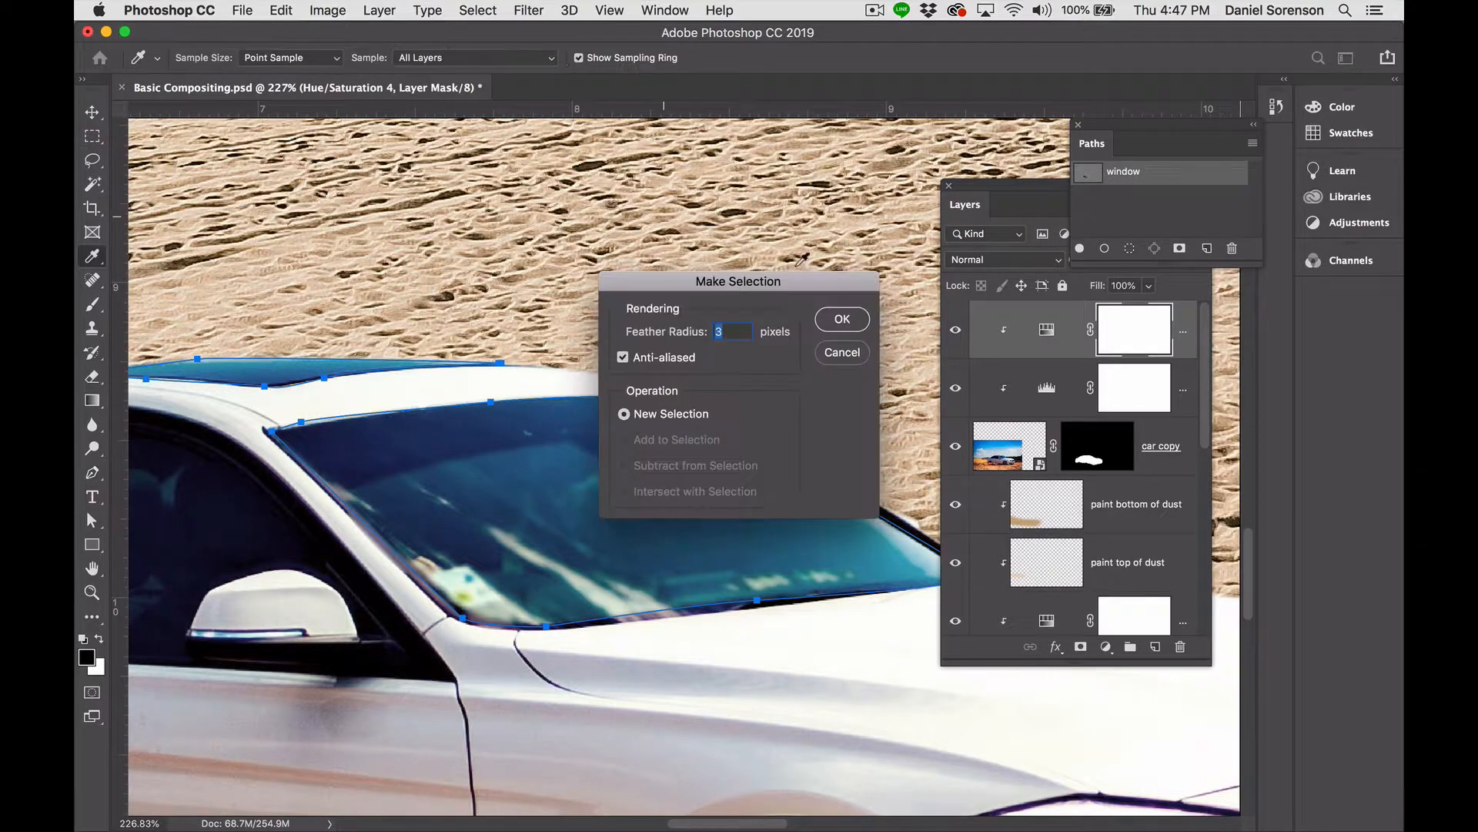
pyautogui.click(833, 353)
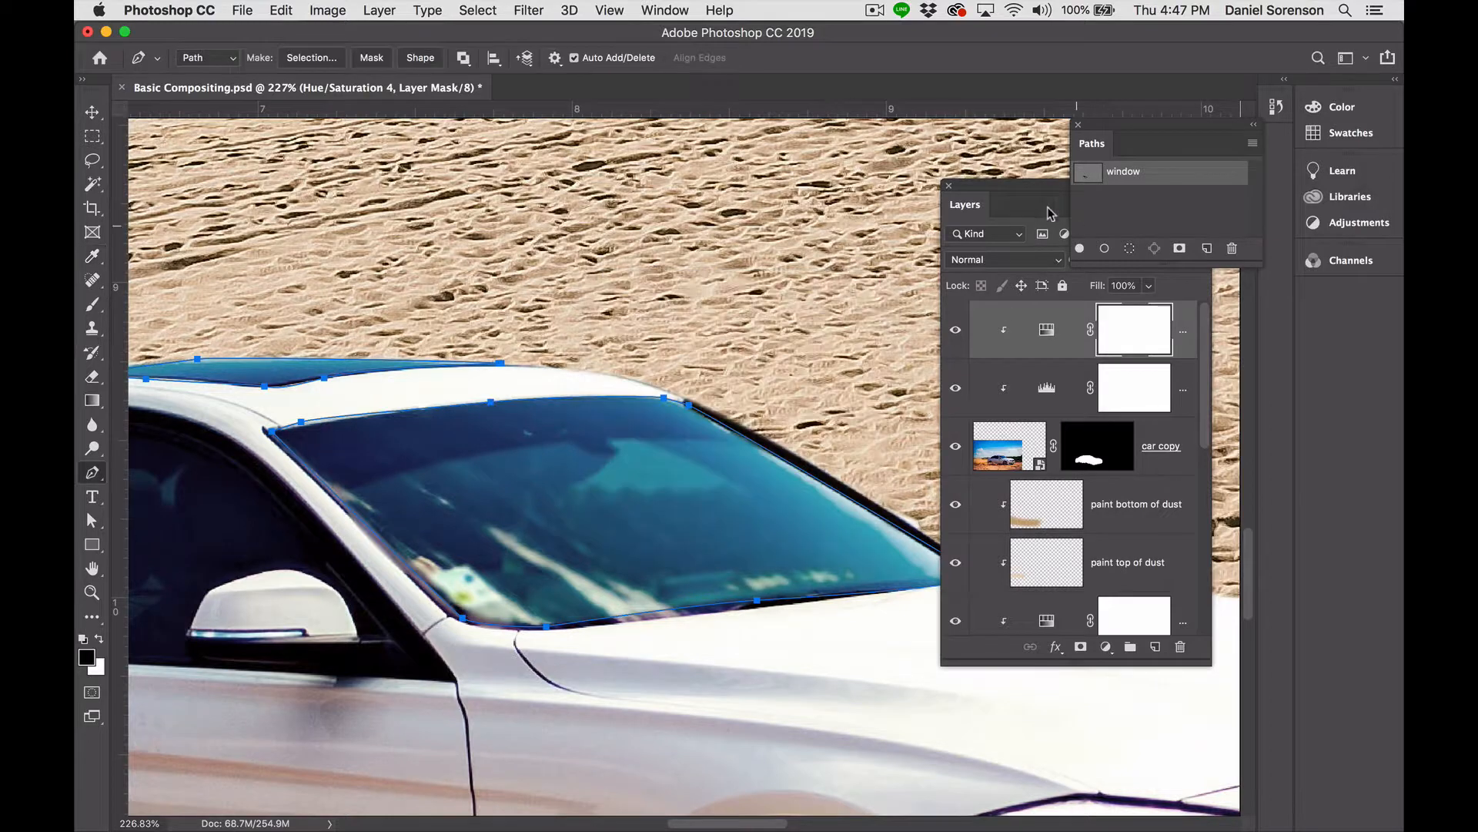
pyautogui.keyDown('super'); pyautogui.click(1087, 177); pyautogui.keyUp('super')
pyautogui.click(1141, 232)
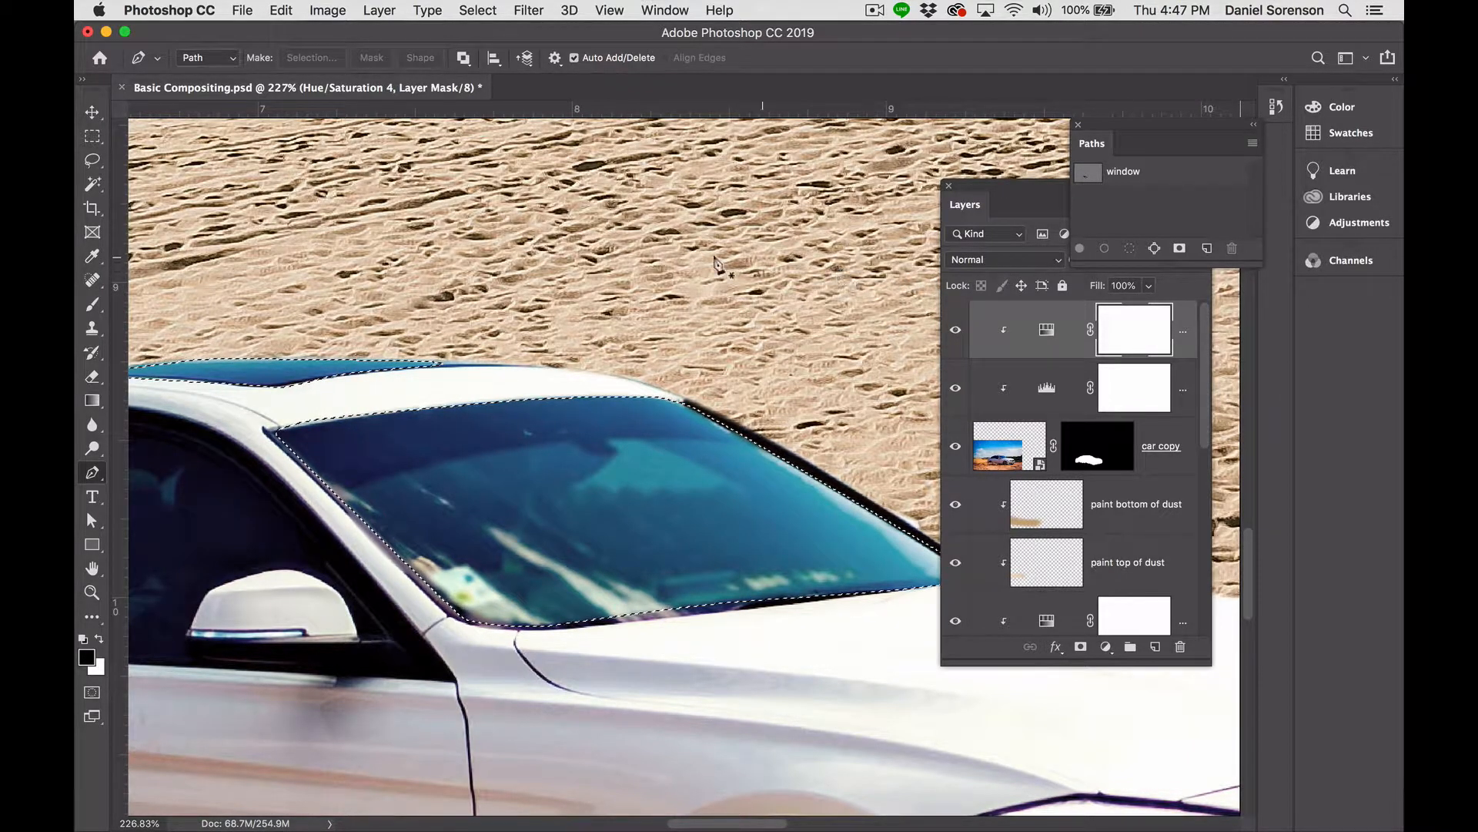
# Add a Curves adjustment layer masked to the selected sunroof and windshield.
pyautogui.moveTo(622, 214); pyautogui.dragTo(774, 213)
pyautogui.press('super+minus')
pyautogui.press('super+minus')
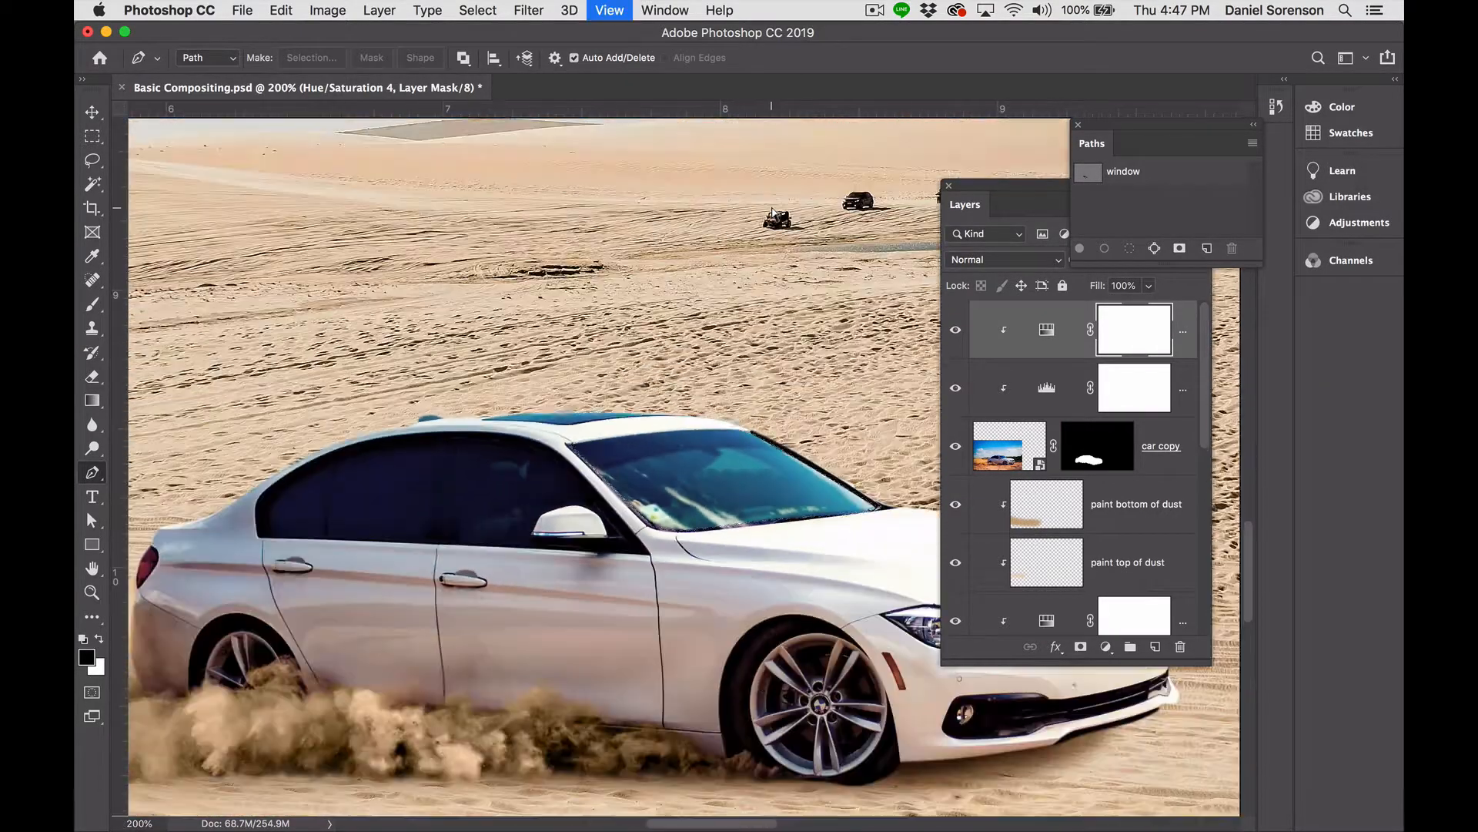
pyautogui.click(1108, 648)
pyautogui.click(1122, 754)
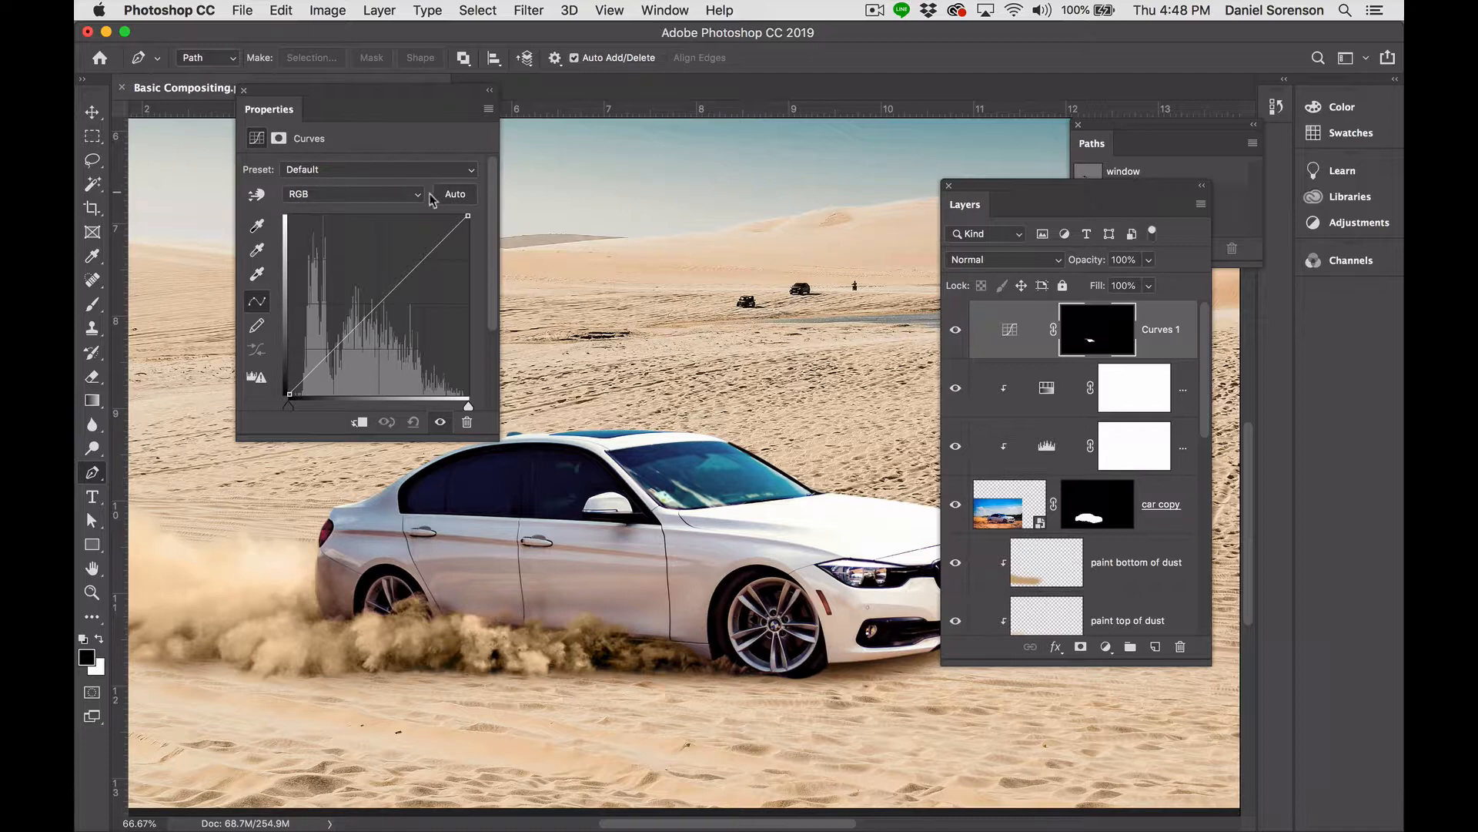
# Lift the RGB curve slightly with one point in the highlights and one in the shadows.
pyautogui.click(418, 198)
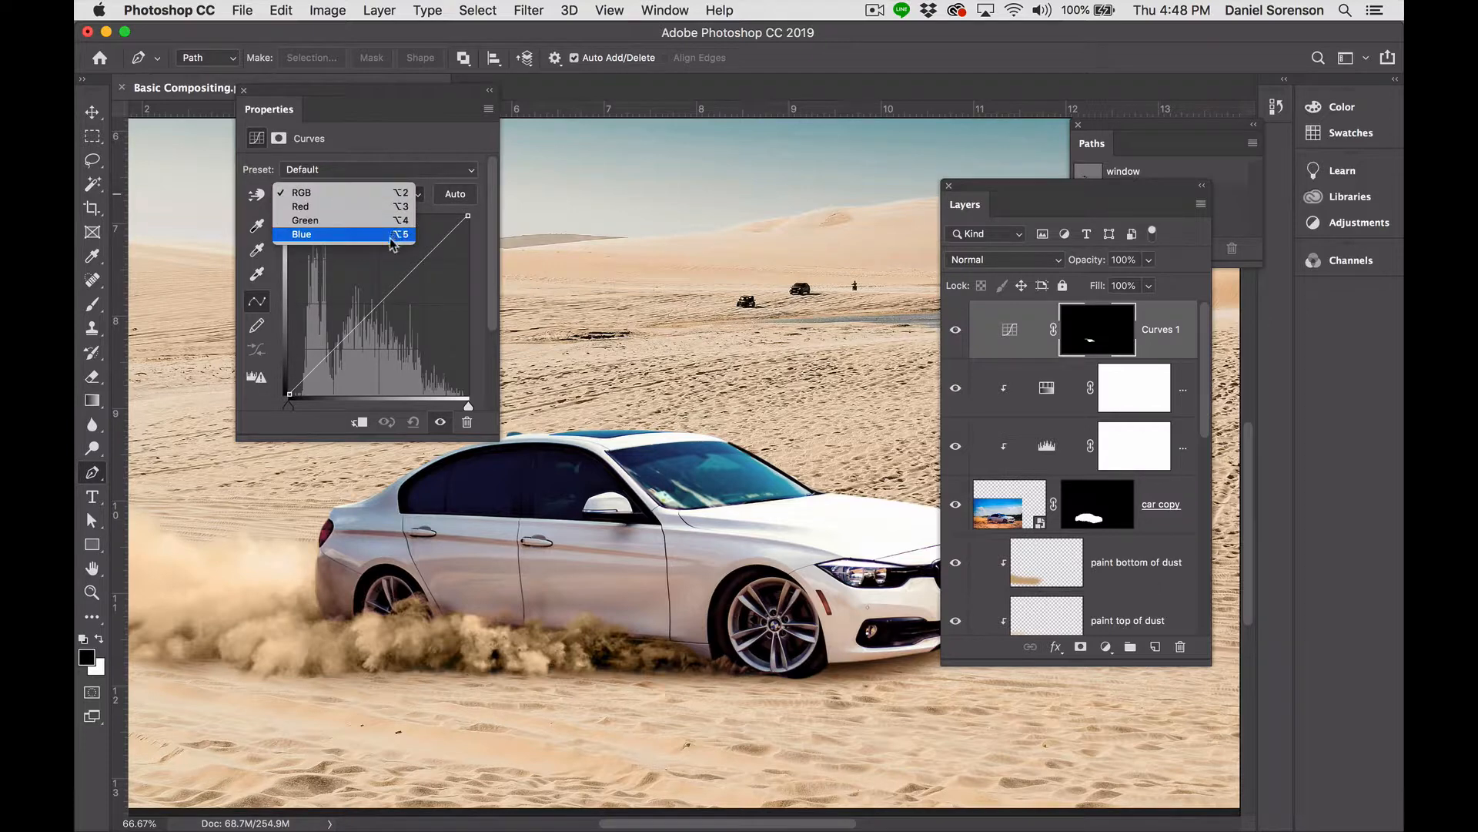
pyautogui.click(420, 192)
pyautogui.click(411, 268)
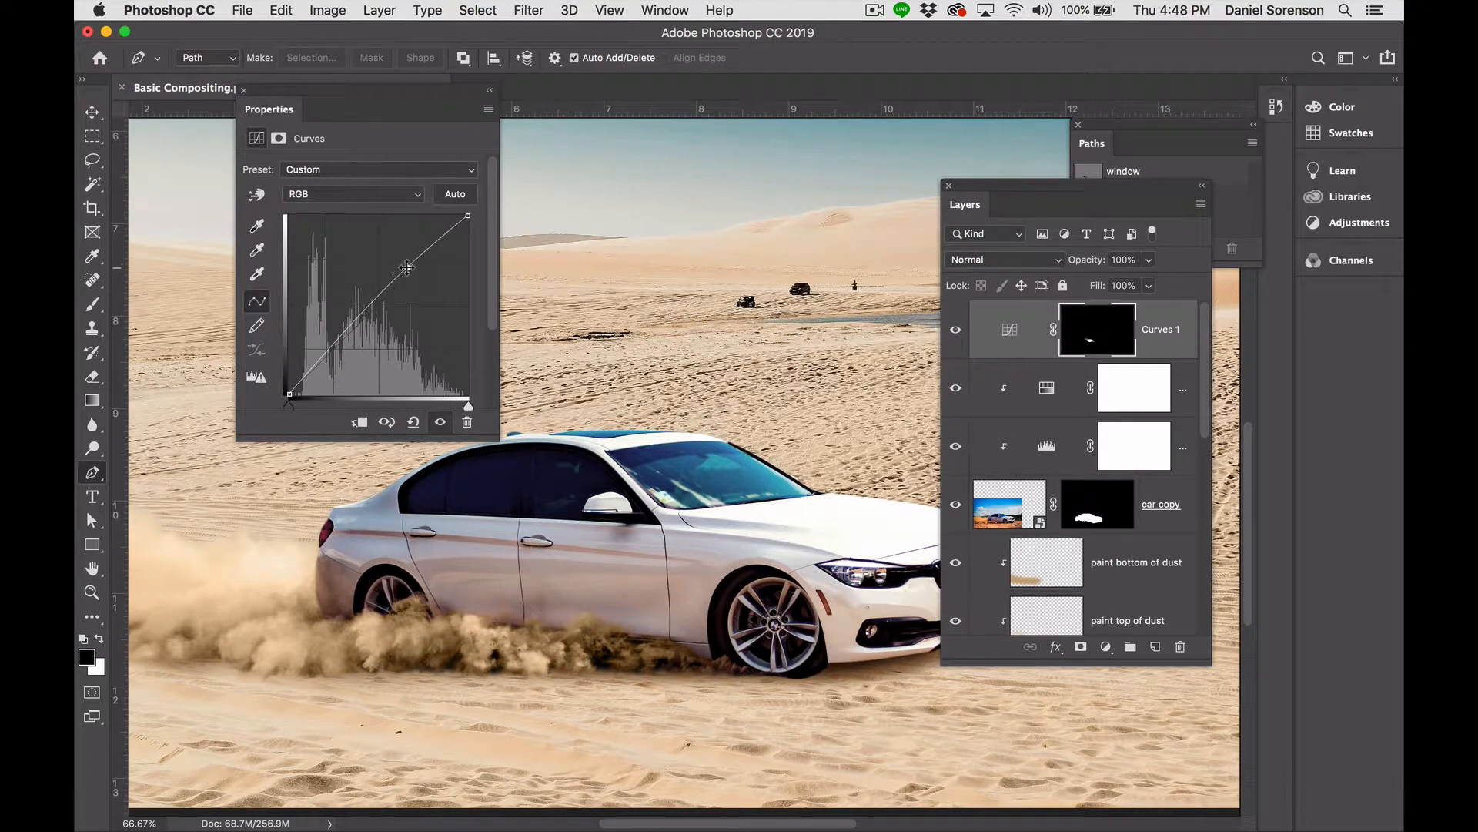
pyautogui.moveTo(407, 268)
pyautogui.mouseDown()
pyautogui.moveTo(382, 251)
pyautogui.moveTo(402, 269)
pyautogui.moveTo(412, 255)
pyautogui.moveTo(405, 266)
pyautogui.mouseUp()
pyautogui.moveTo(338, 334); pyautogui.dragTo(328, 349)
# Raise the Curves adjustment's Red channel strongly with three points across the highlights, midtones and shadows.
pyautogui.click(364, 198)
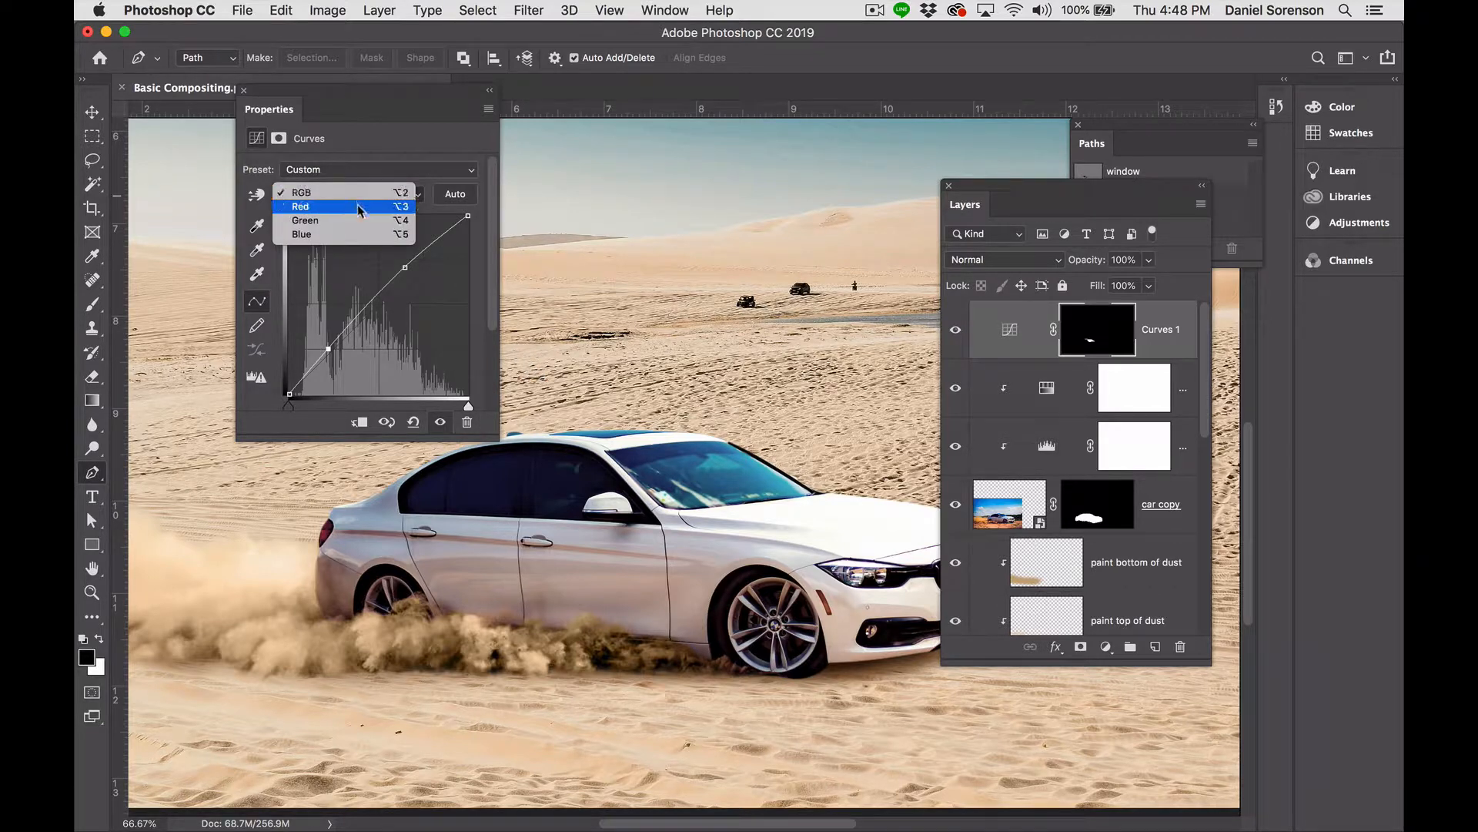
pyautogui.click(359, 208)
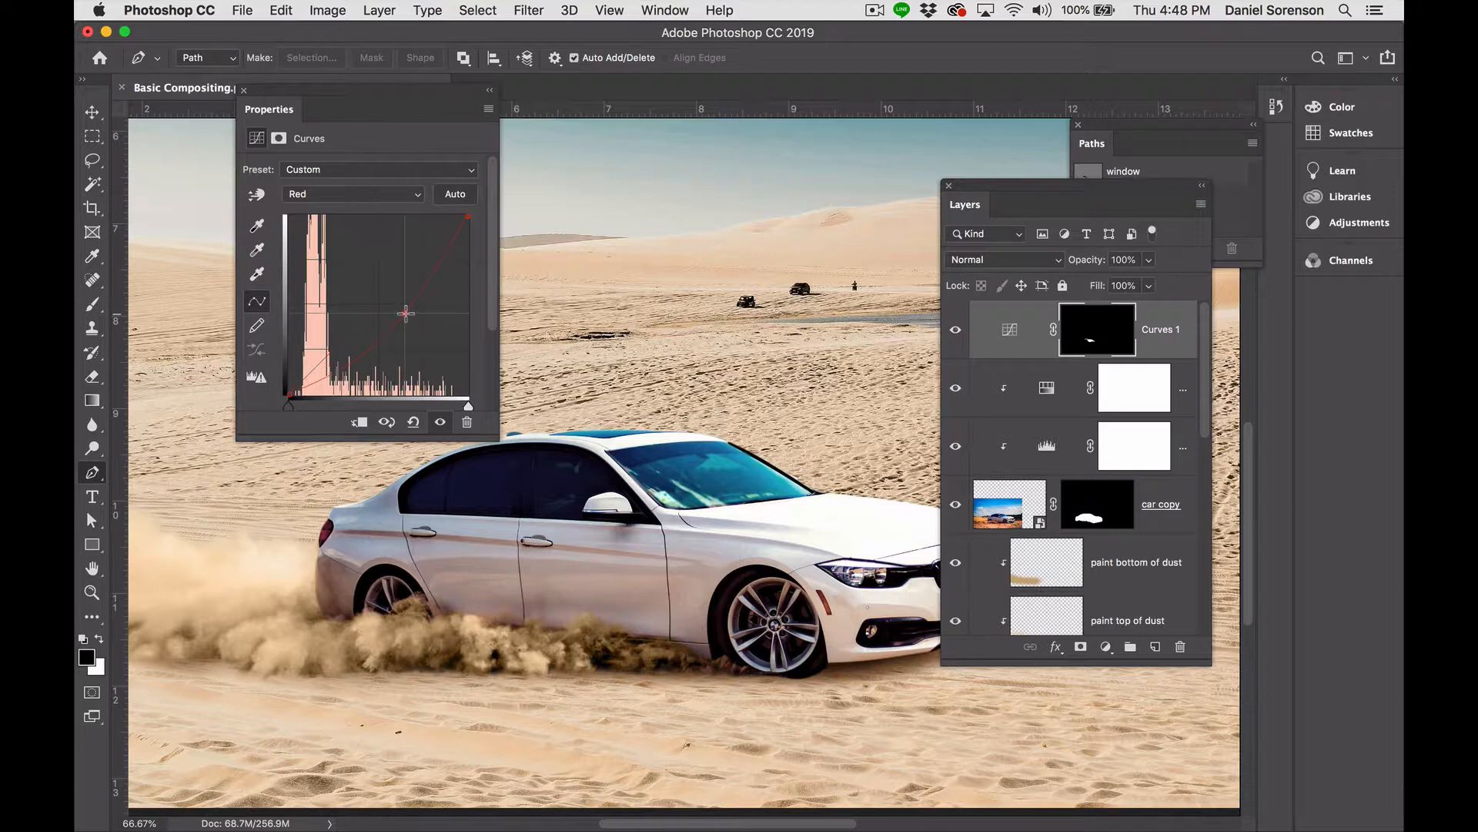
pyautogui.moveTo(389, 298); pyautogui.dragTo(400, 240)
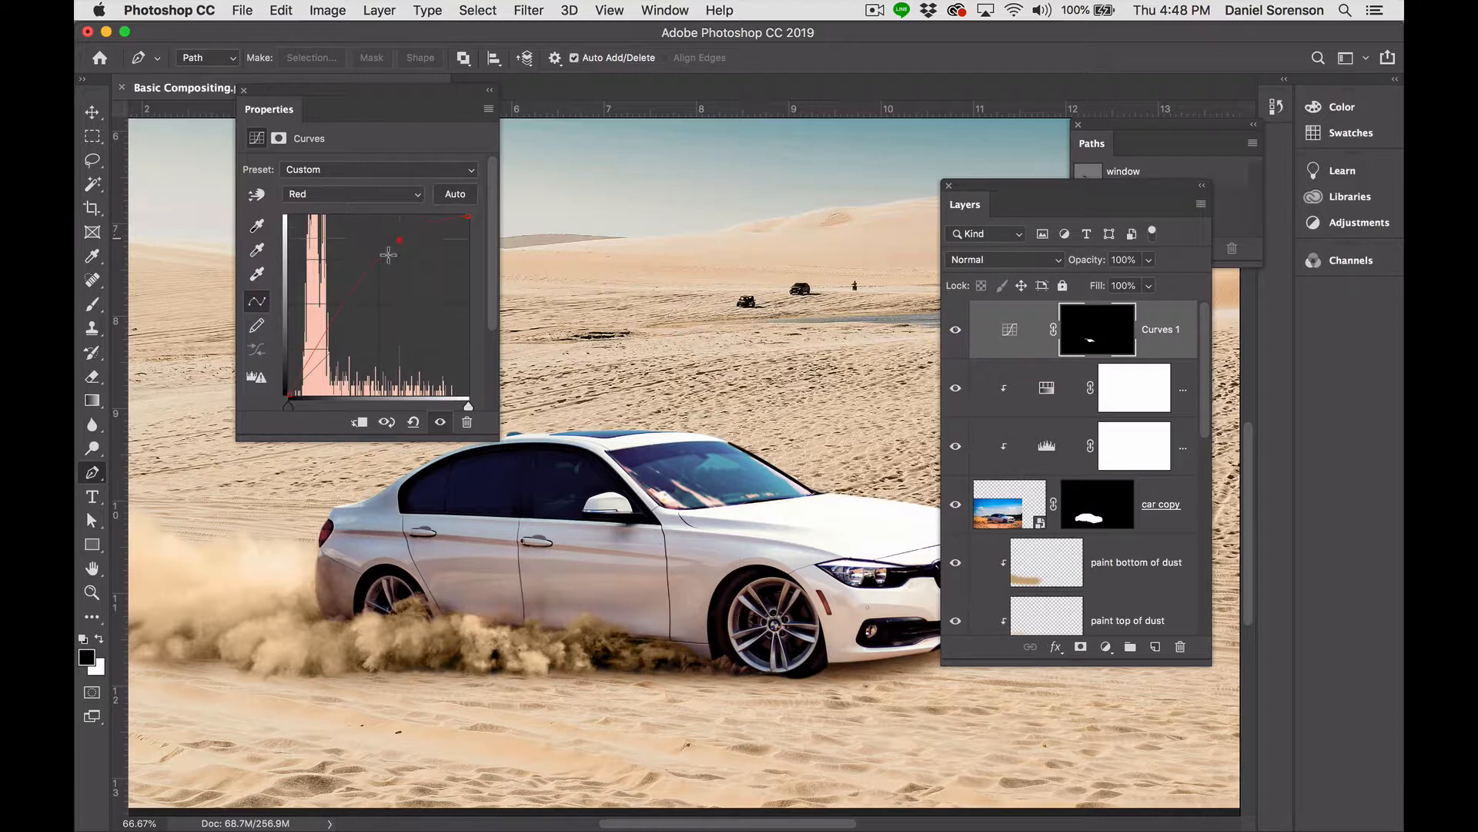
pyautogui.click(363, 268)
pyautogui.moveTo(330, 317); pyautogui.dragTo(330, 324)
# Pull the midtones of the Curves adjustment's Blue channel down with a single point.
pyautogui.click(379, 196)
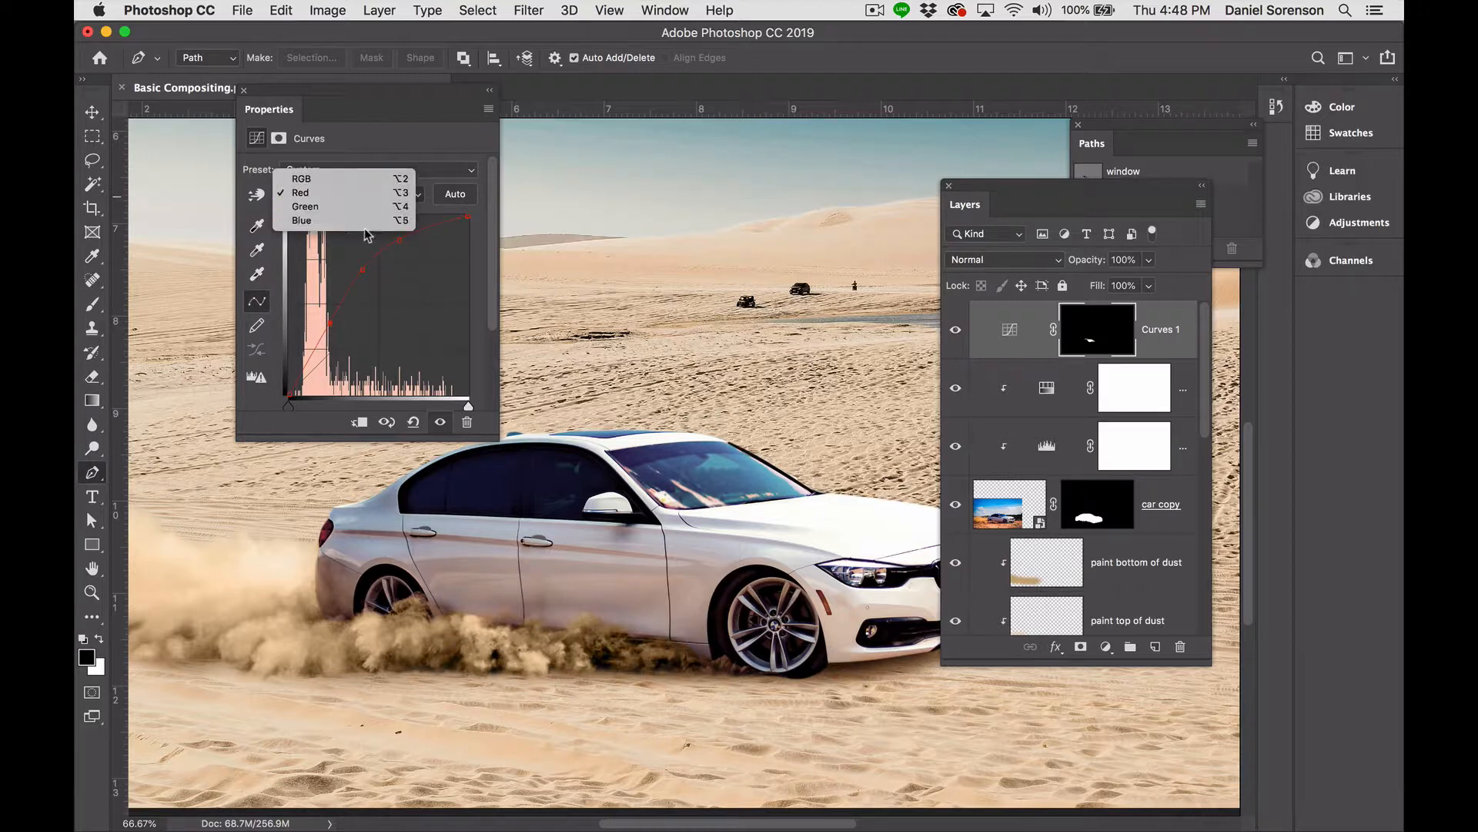
pyautogui.click(377, 220)
pyautogui.moveTo(378, 299)
pyautogui.mouseDown()
pyautogui.moveTo(373, 289)
pyautogui.moveTo(391, 310)
pyautogui.mouseUp()
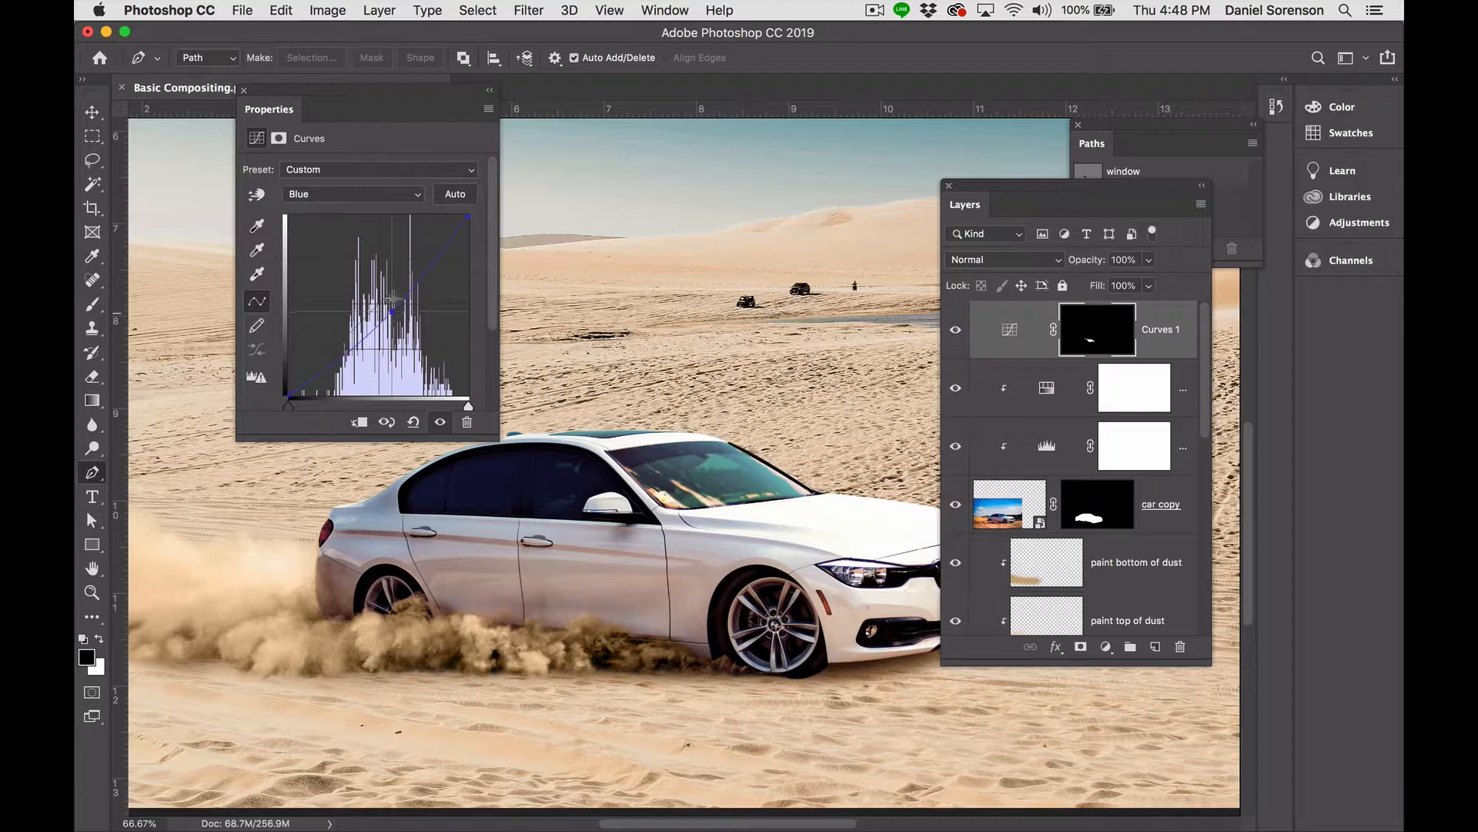
# Lower the Green channel's curve in the highlights, add a midtone point, and close the Curves properties.
pyautogui.click(368, 203)
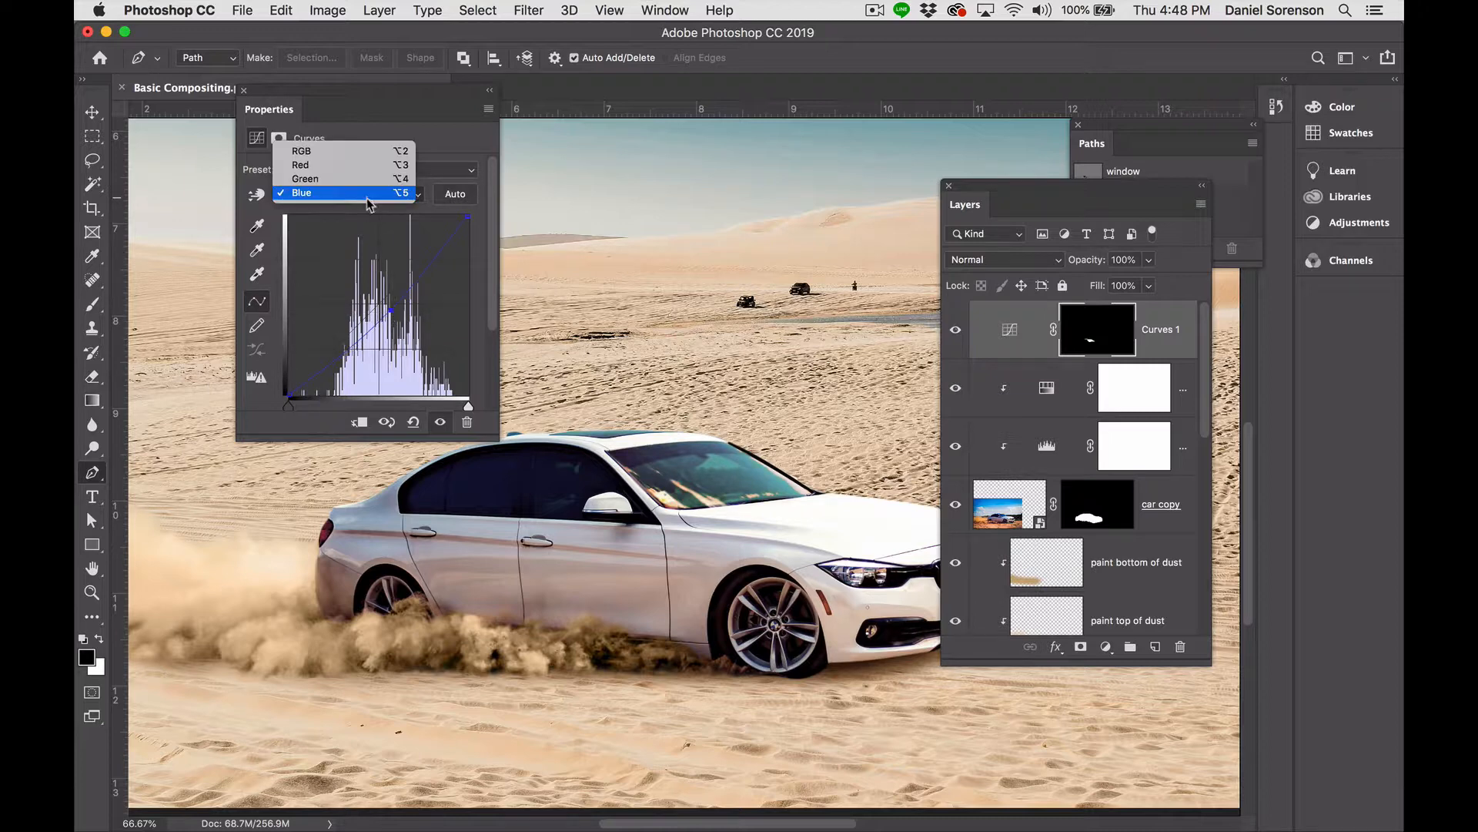
pyautogui.click(363, 178)
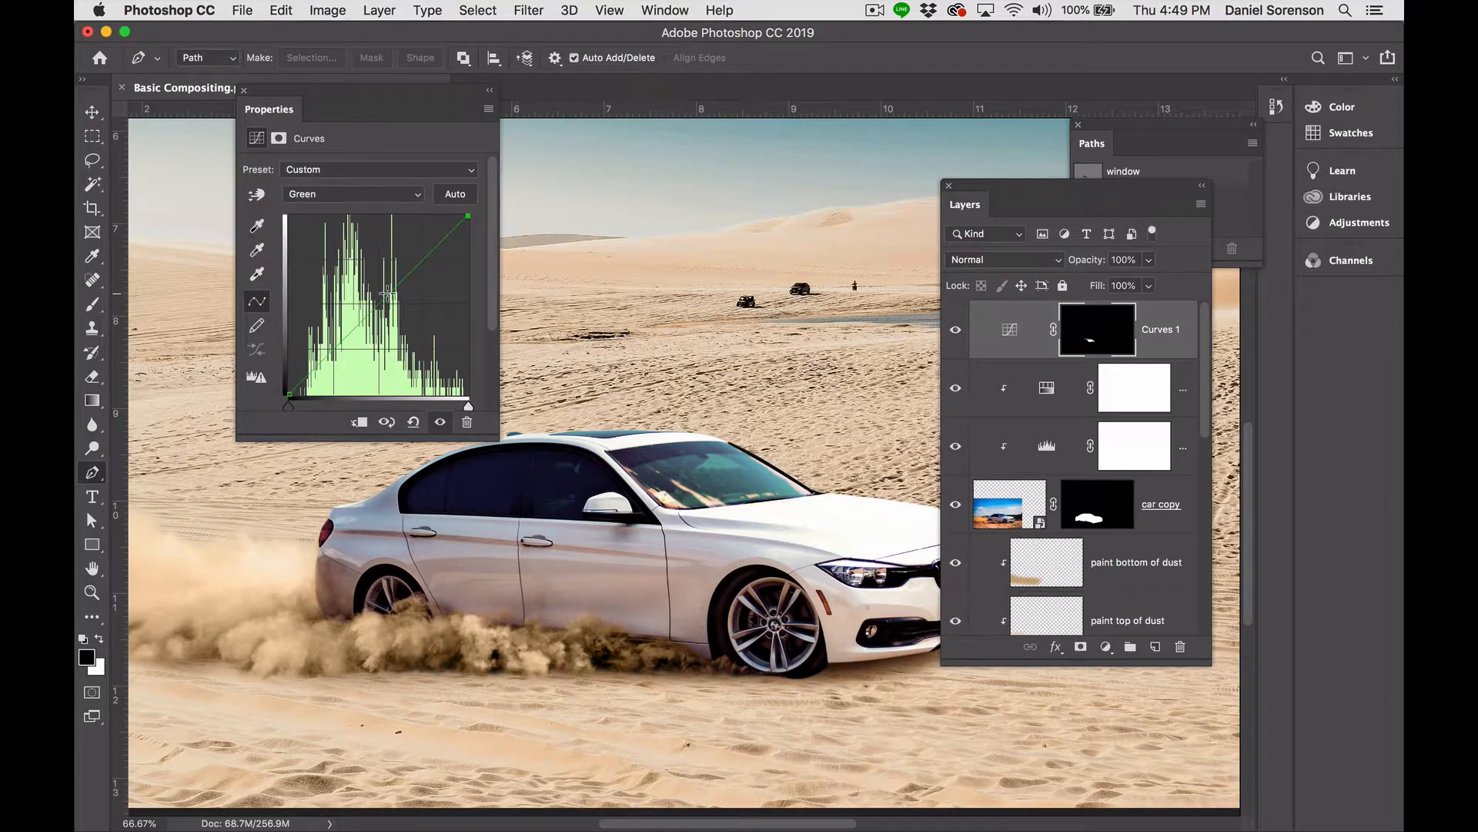
pyautogui.moveTo(388, 292); pyautogui.dragTo(436, 267)
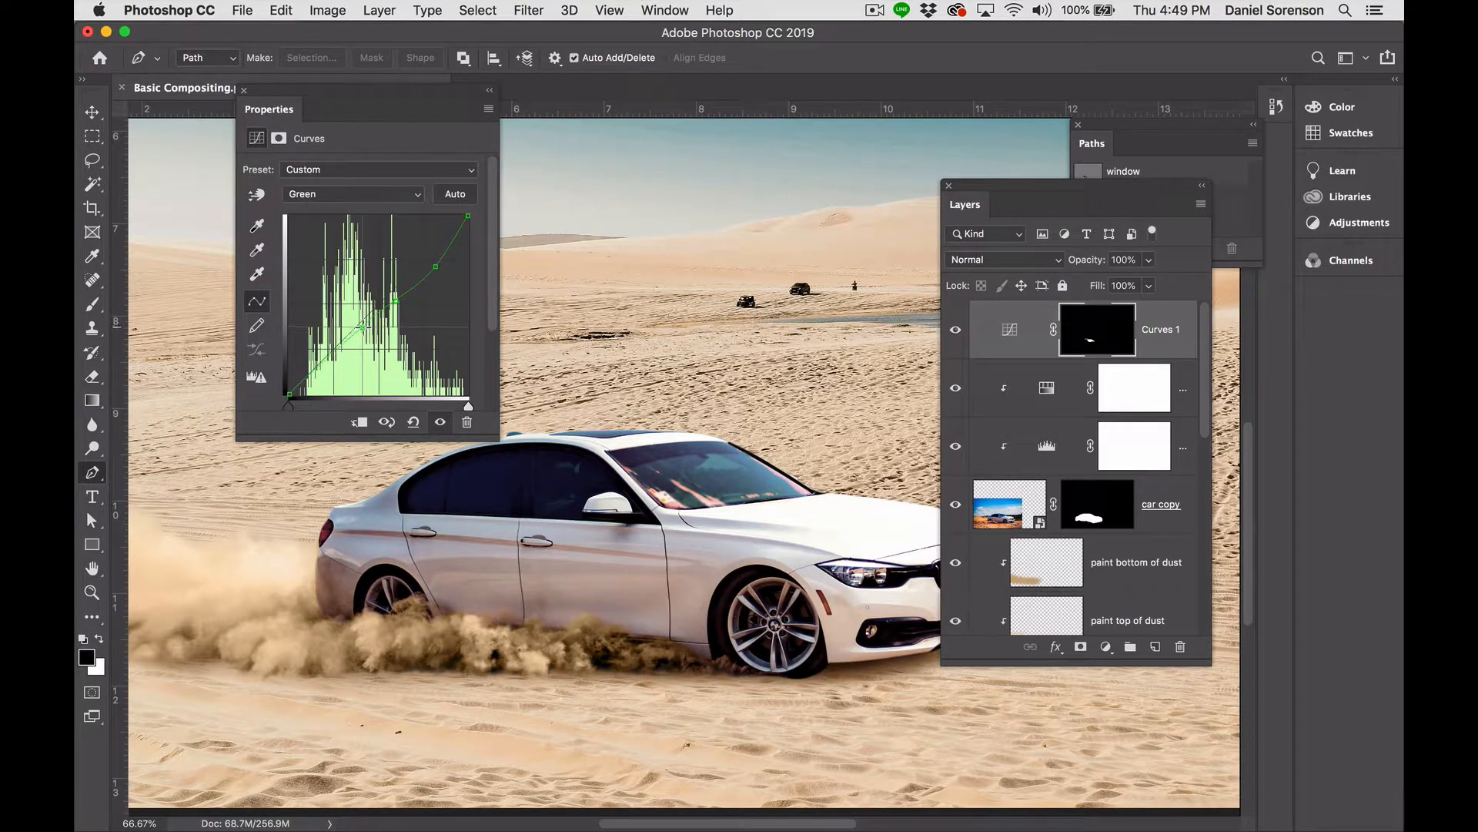
pyautogui.moveTo(363, 327); pyautogui.dragTo(365, 328)
pyautogui.click(243, 90)
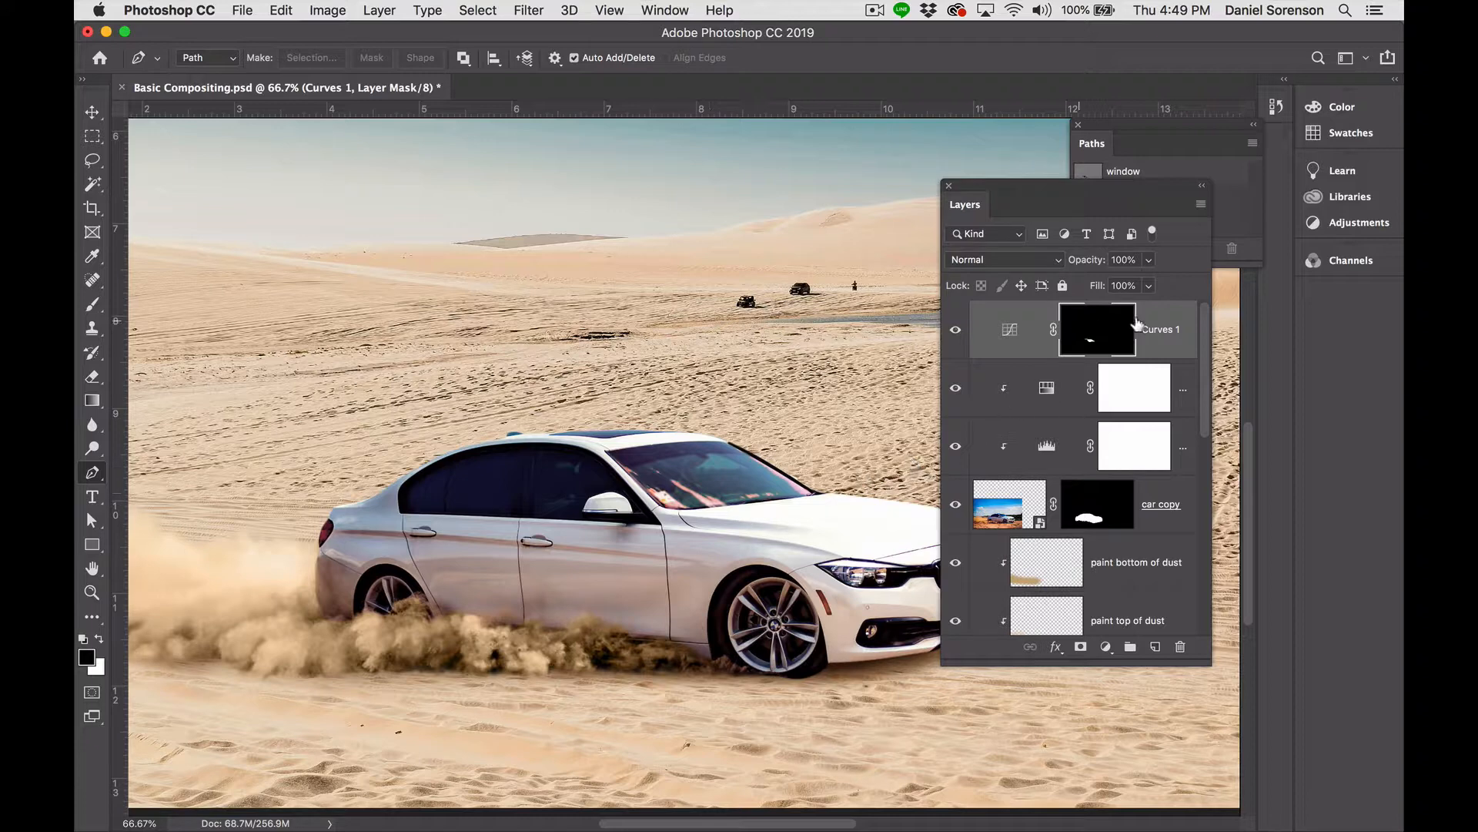
# Reduce the Curves 1 layer's opacity to 62% and load its mask as a selection.
pyautogui.click(1146, 261)
pyautogui.moveTo(1121, 282); pyautogui.dragTo(1120, 281)
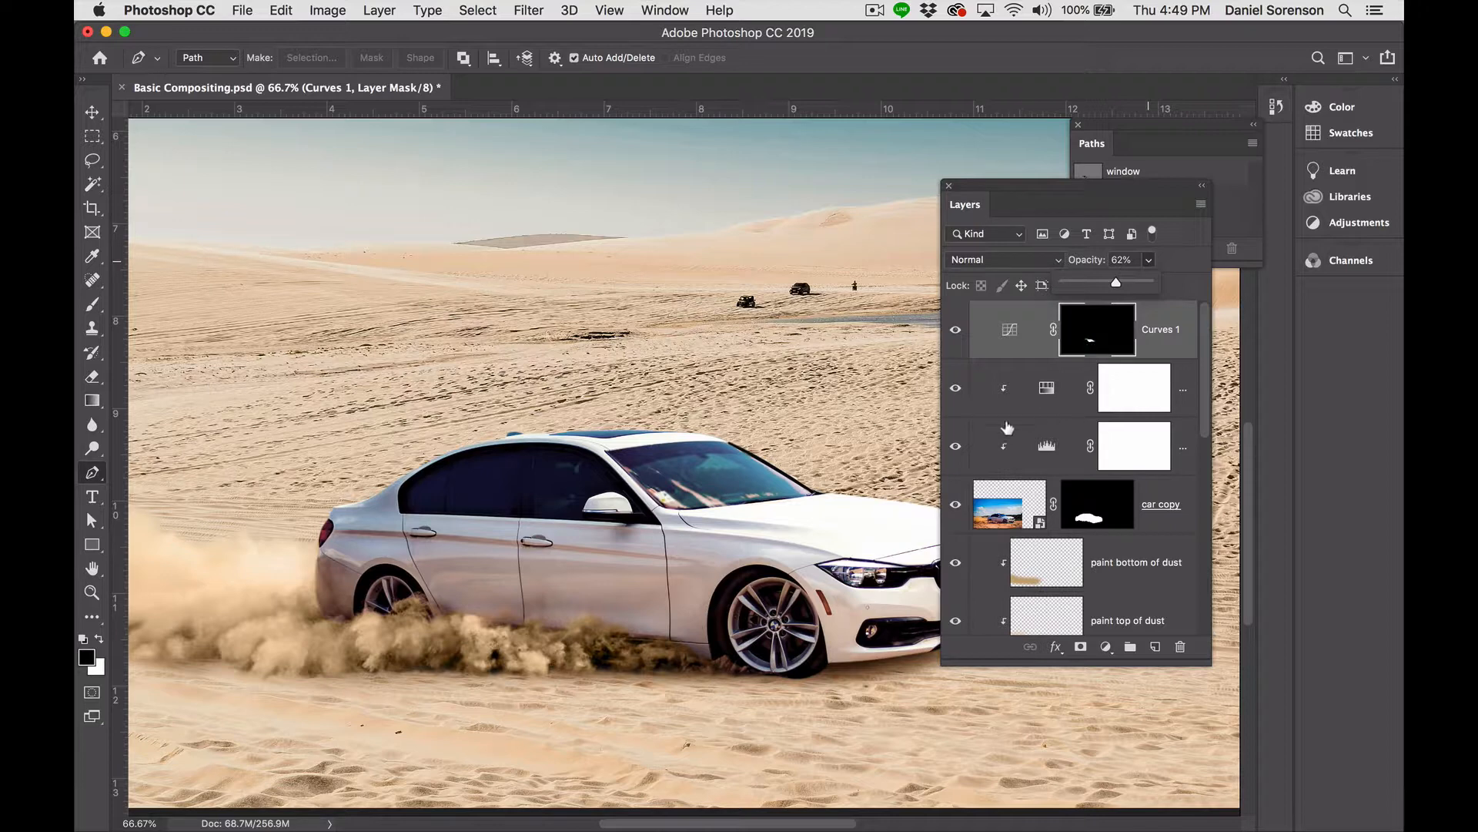
pyautogui.keyDown('super'); pyautogui.click(1093, 336); pyautogui.keyUp('super')
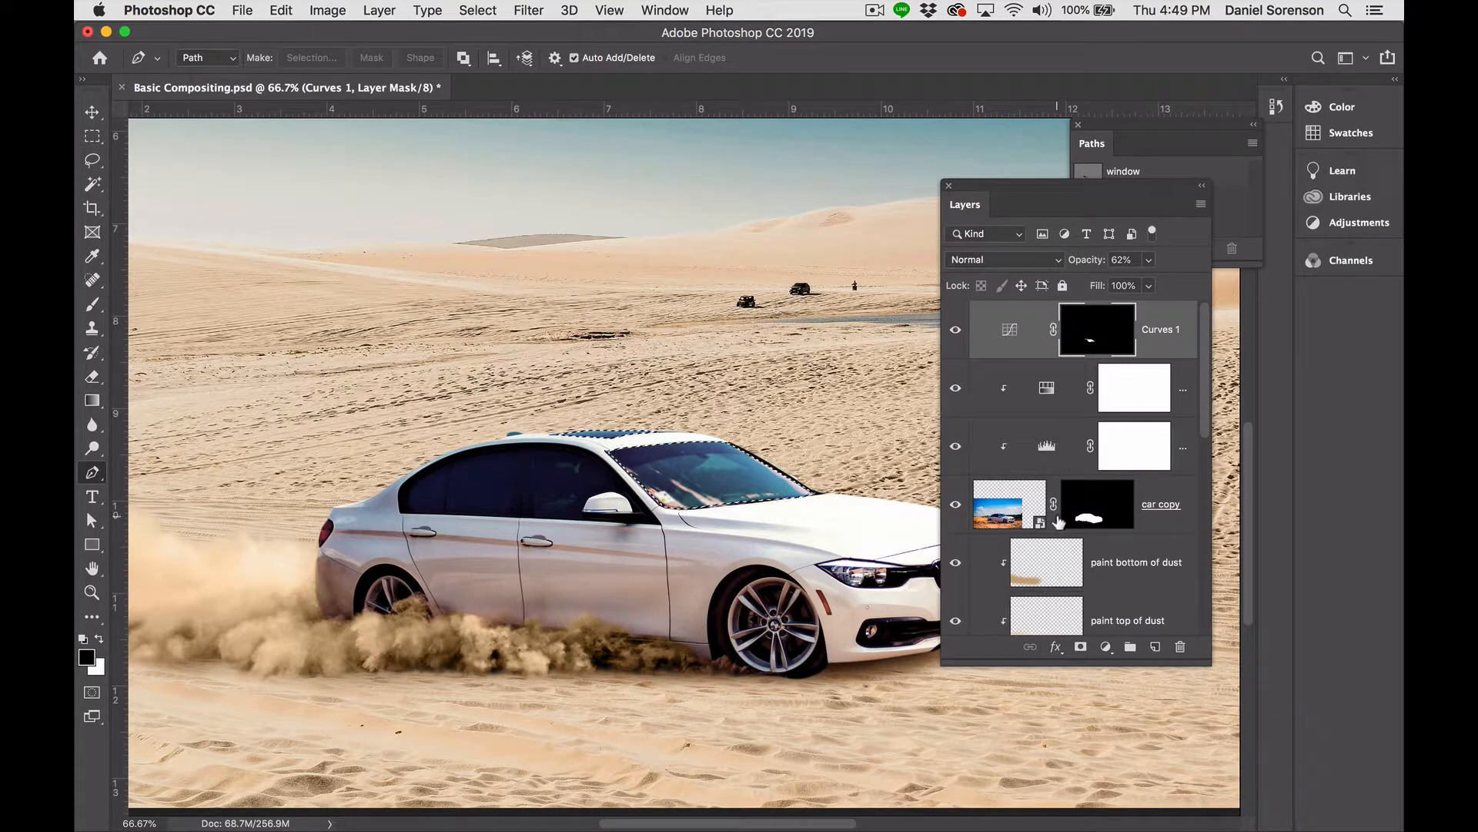
# Add a Hue/Saturation adjustment limited to the windshield and sunroof selection, with saturation -38 and hue about +18.
pyautogui.click(1106, 647)
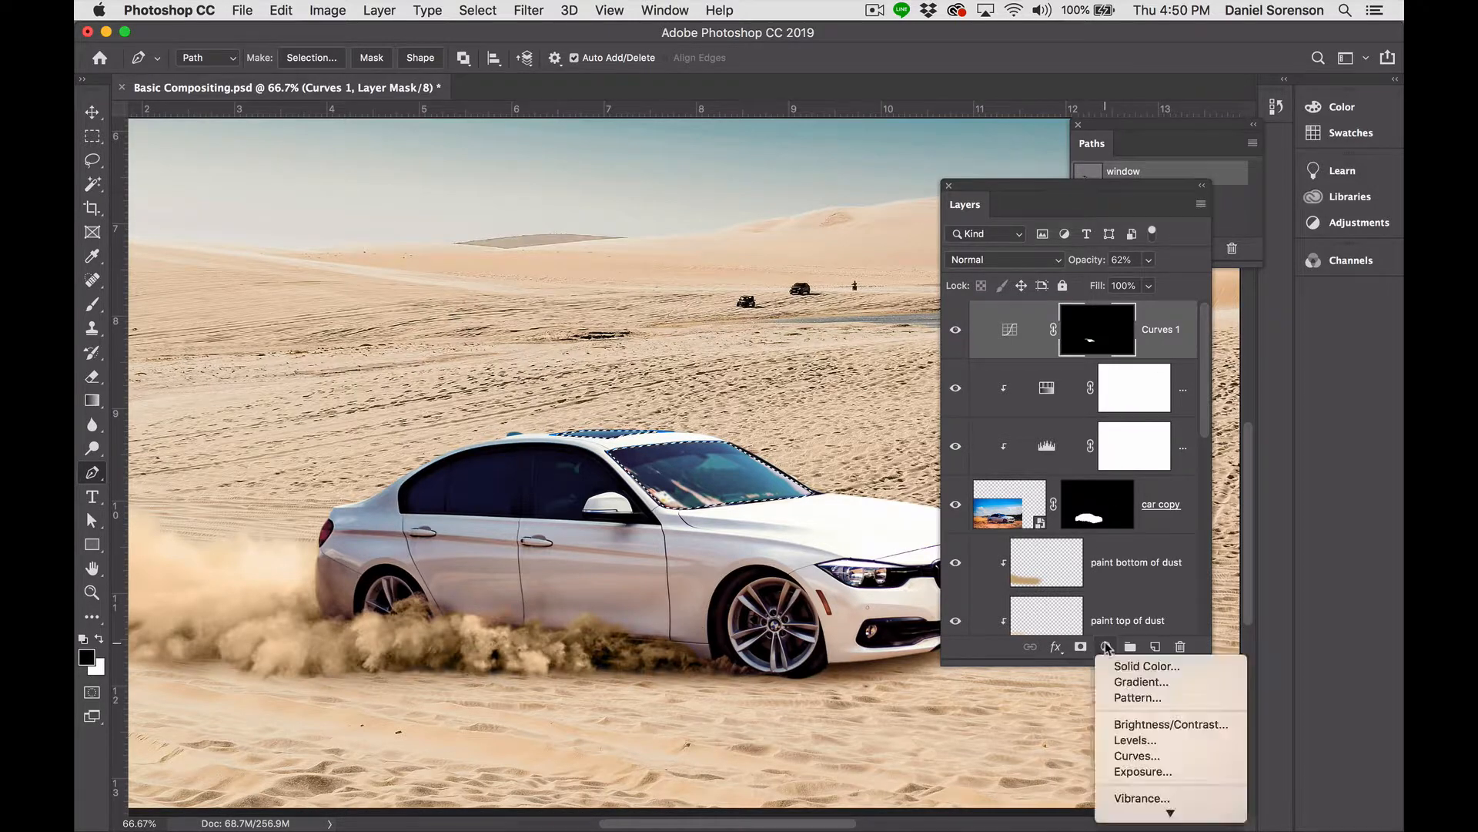
pyautogui.moveTo(1118, 814)
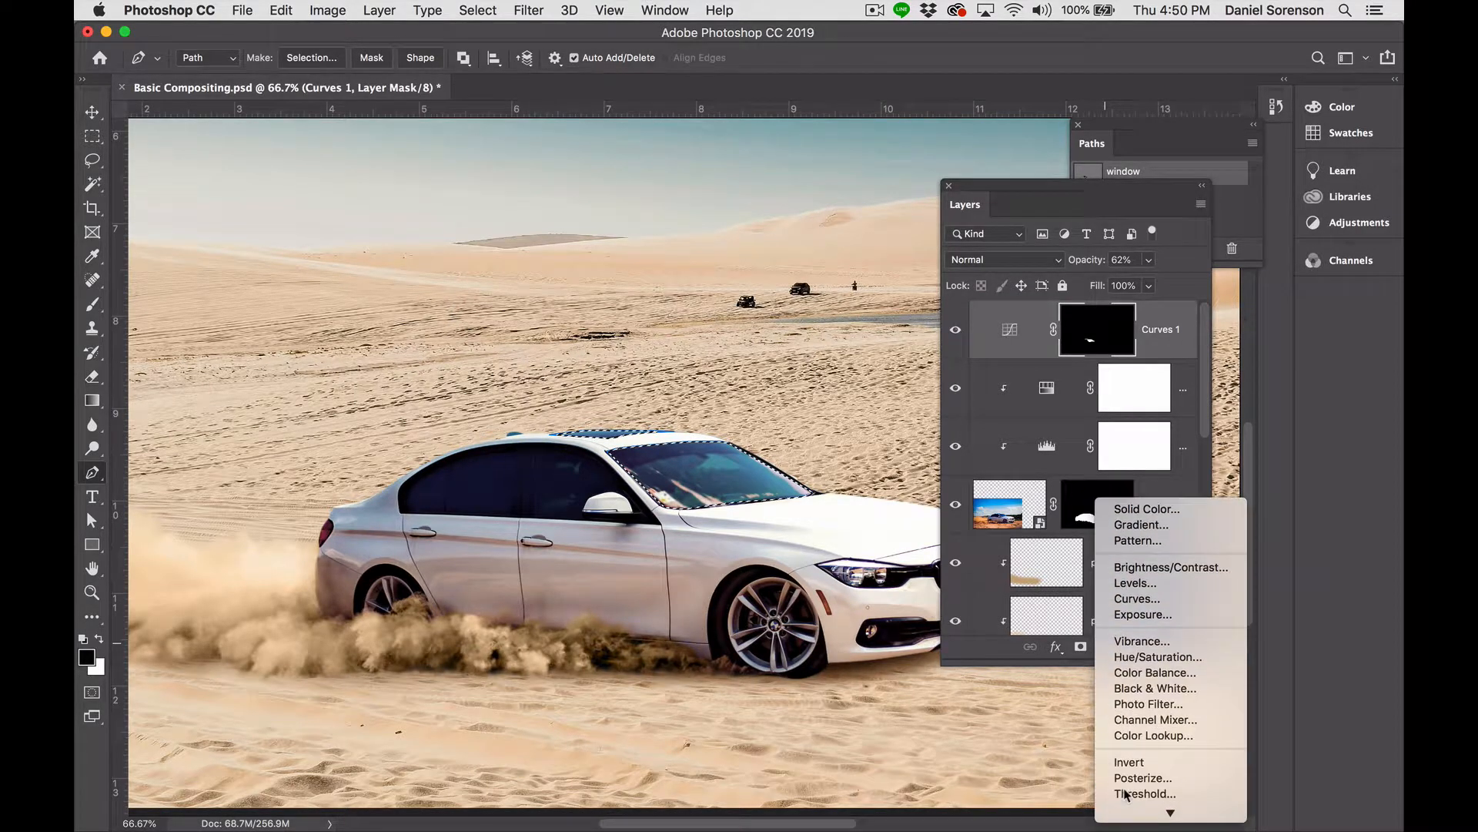
pyautogui.click(1157, 658)
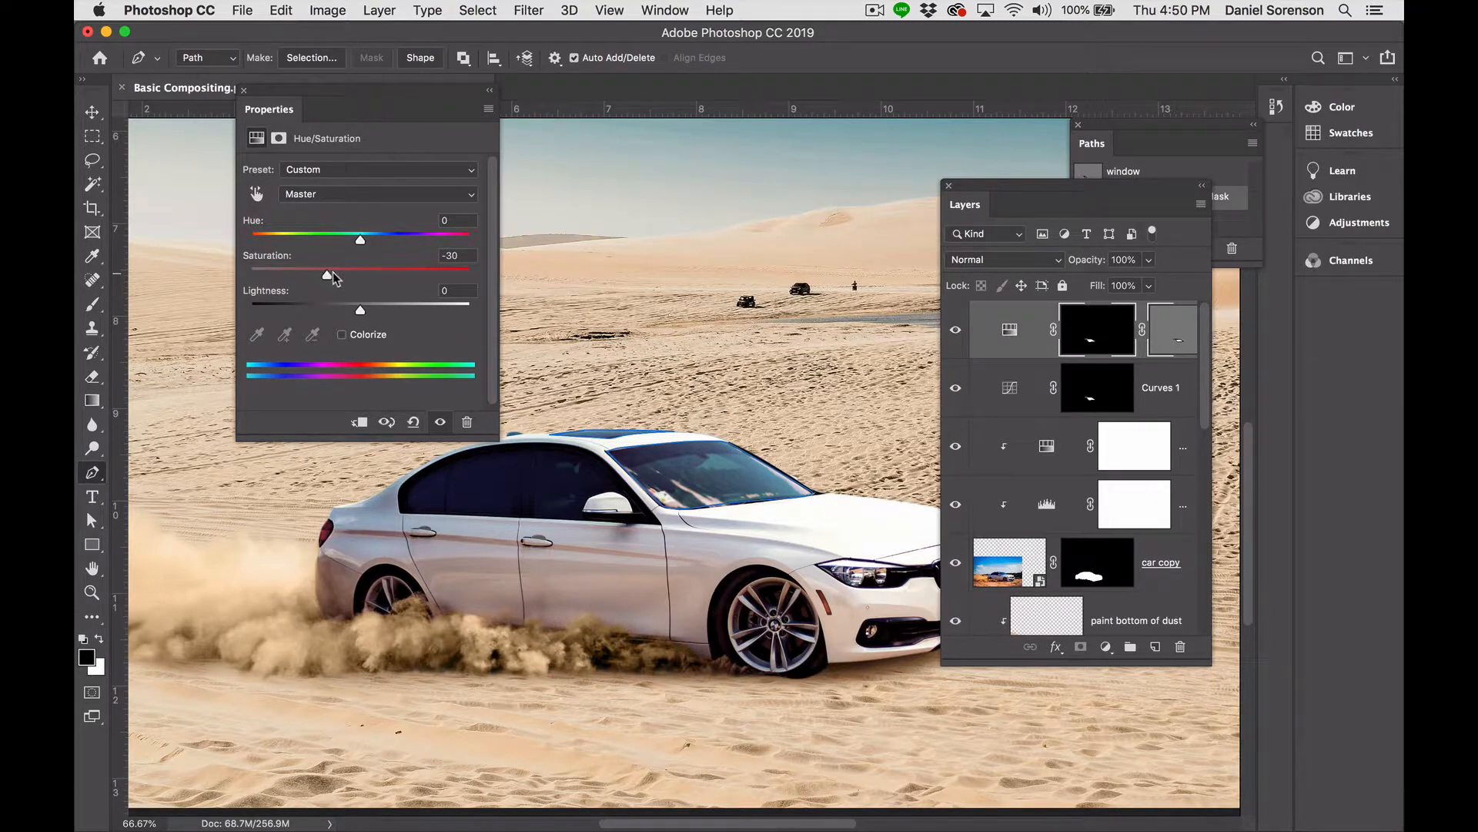
pyautogui.moveTo(327, 277); pyautogui.dragTo(379, 248)
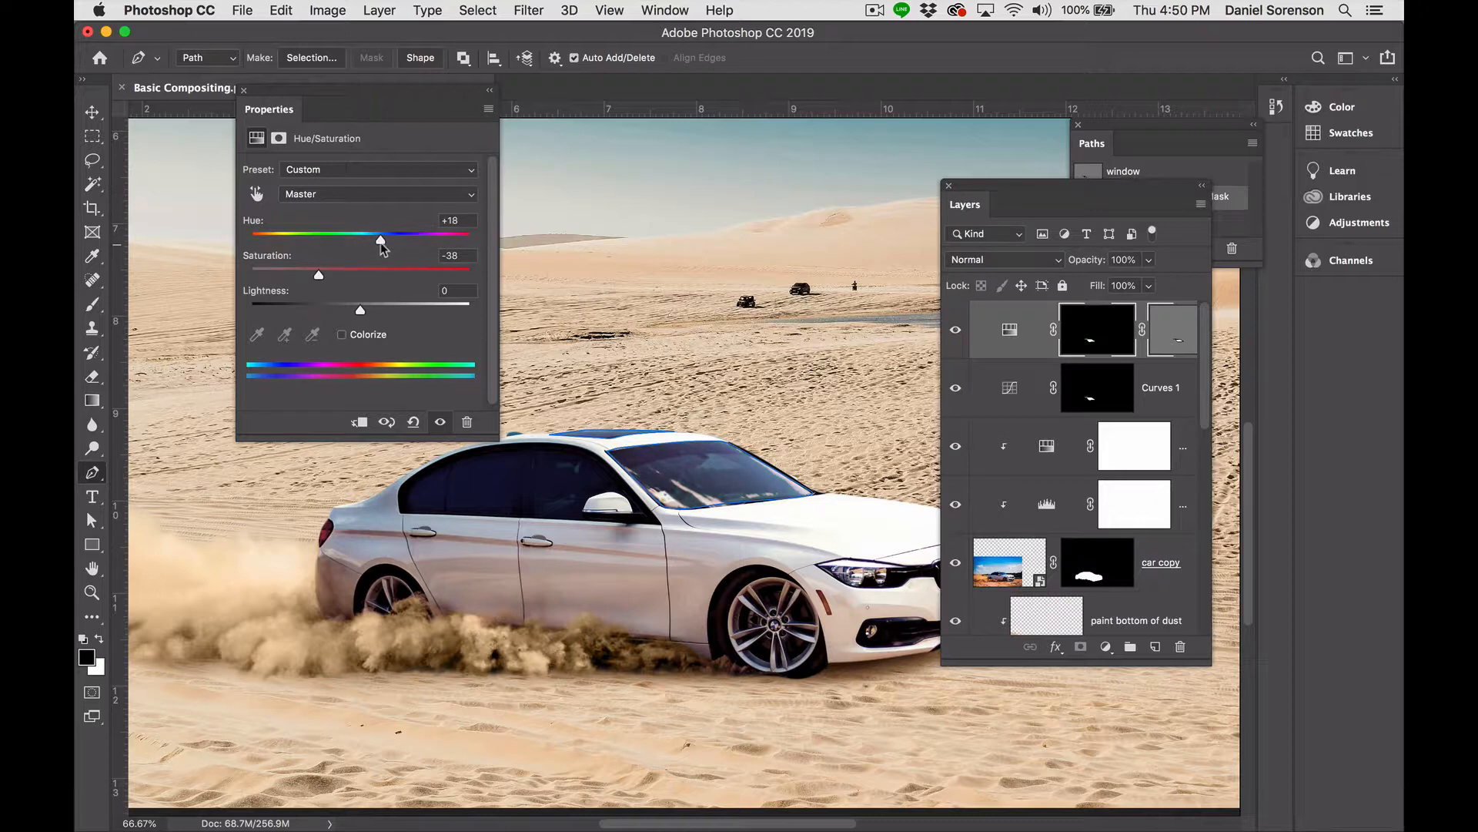
pyautogui.moveTo(378, 248); pyautogui.dragTo(379, 248)
pyautogui.click(244, 90)
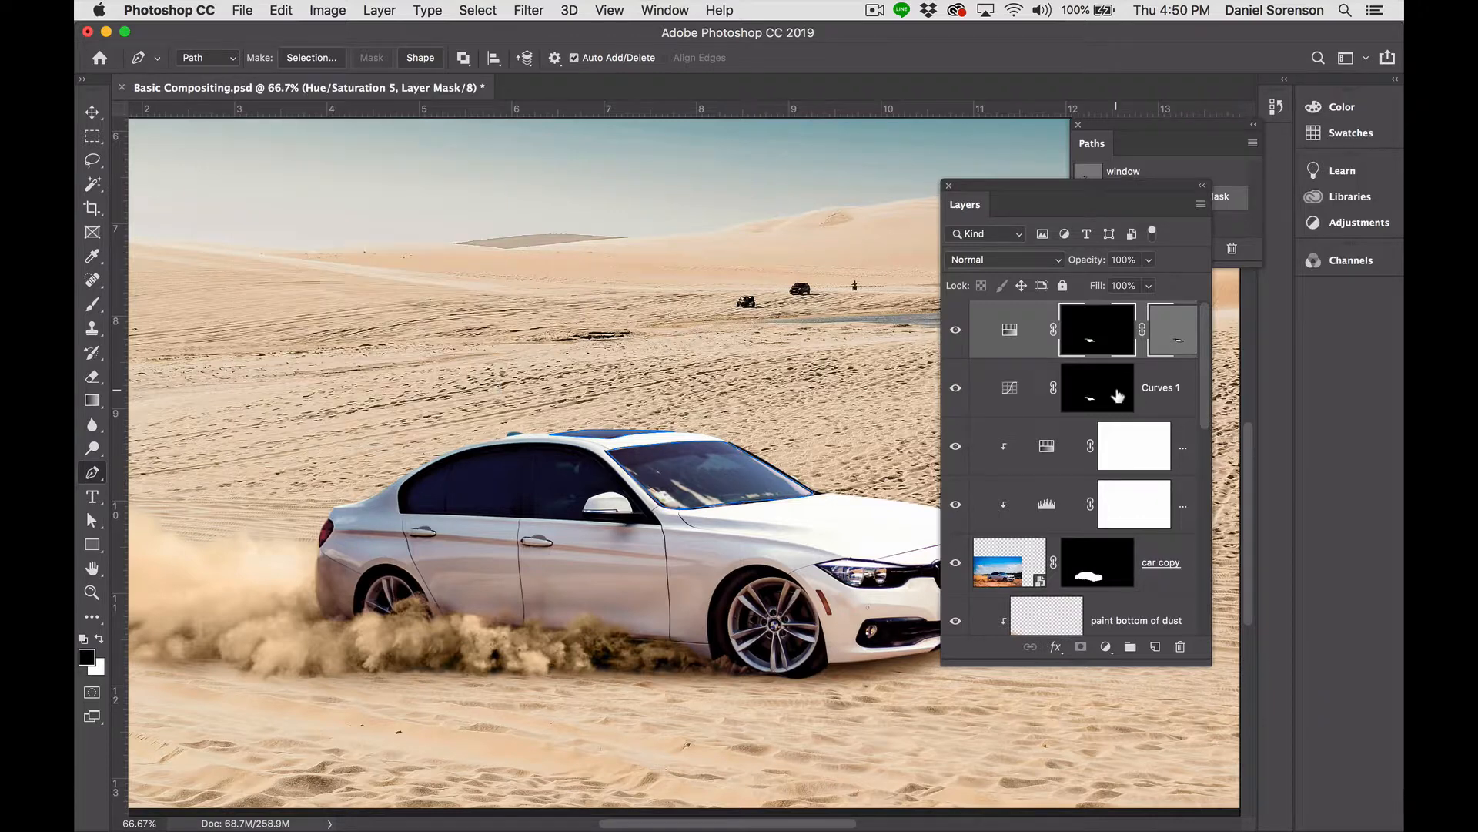
# Create a layer named "paint windows" and mask it with the selection loaded from the new Hue/Saturation adjustment's mask.
pyautogui.keyDown('super'); pyautogui.click(1097, 347); pyautogui.keyUp('super')
pyautogui.keyDown('alt'); pyautogui.click(1159, 647); pyautogui.keyUp('alt')
pyautogui.write('p')
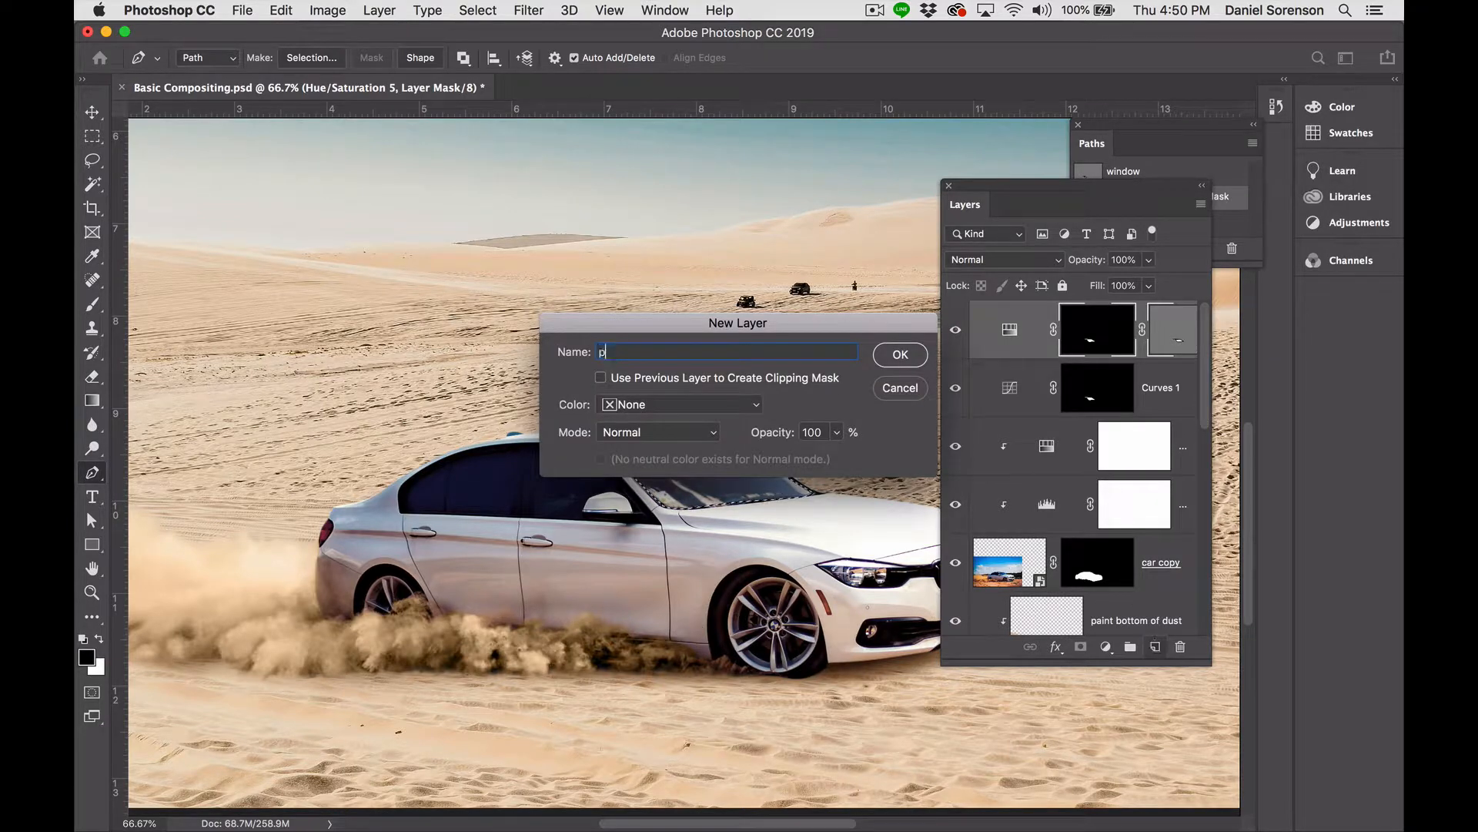
pyautogui.write('aint windows')
pyautogui.click(907, 357)
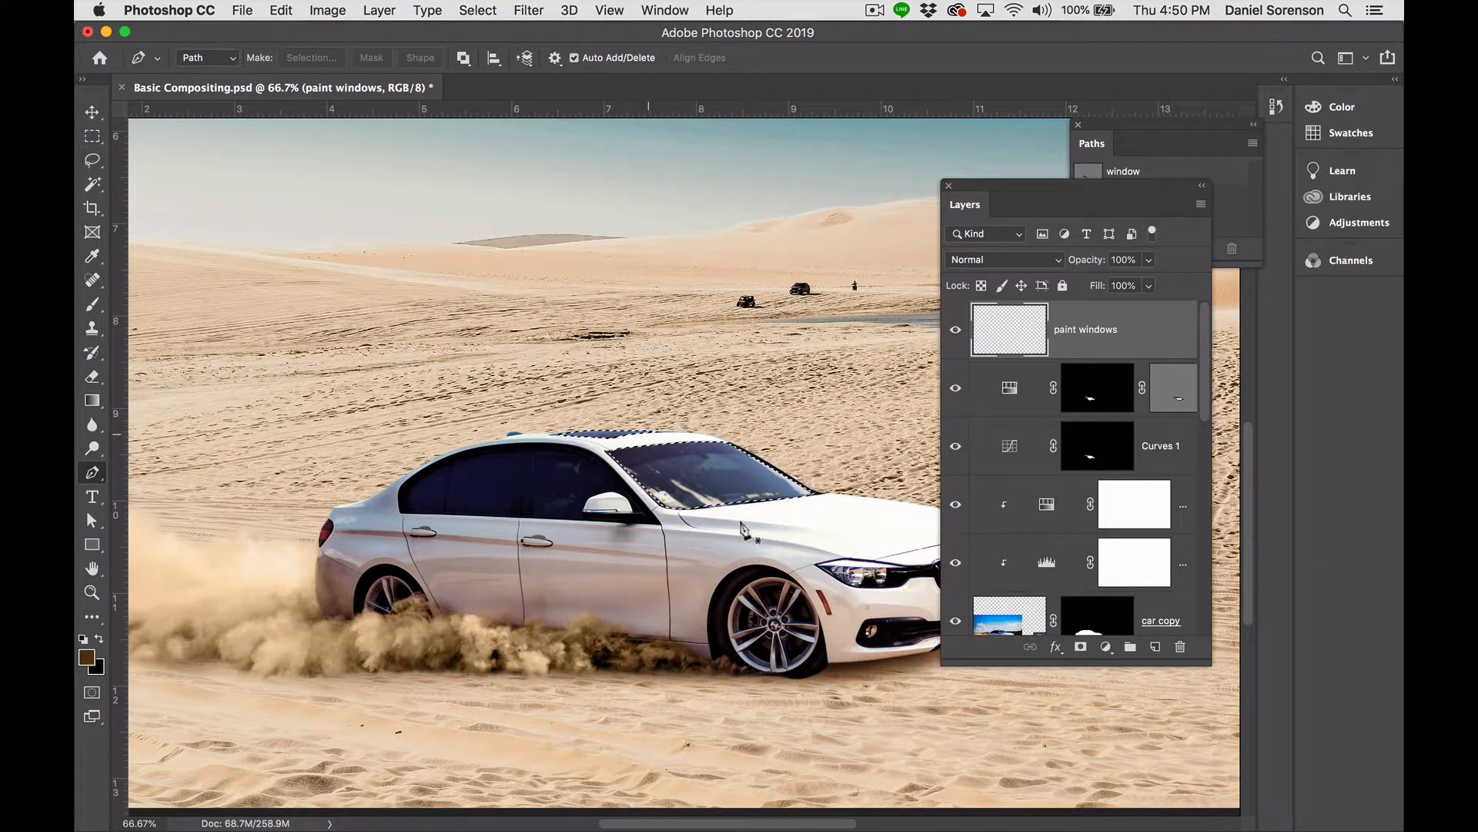
pyautogui.click(1079, 648)
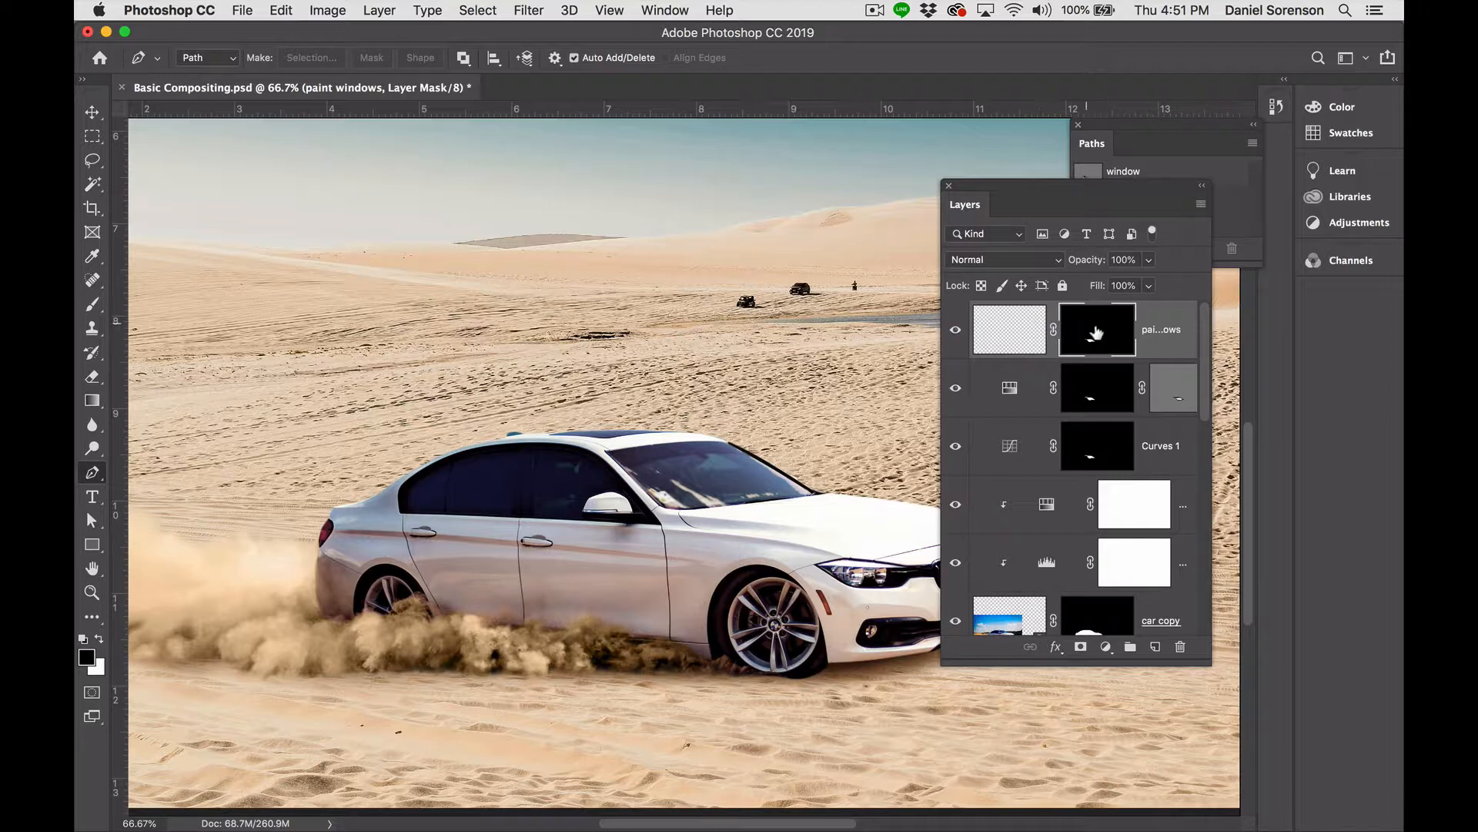
# Paint sampled sand colour over the windshield and sunroof with a 300-pixel brush, and set the paint windows layer's blend mode to Color.
pyautogui.click(1011, 331)
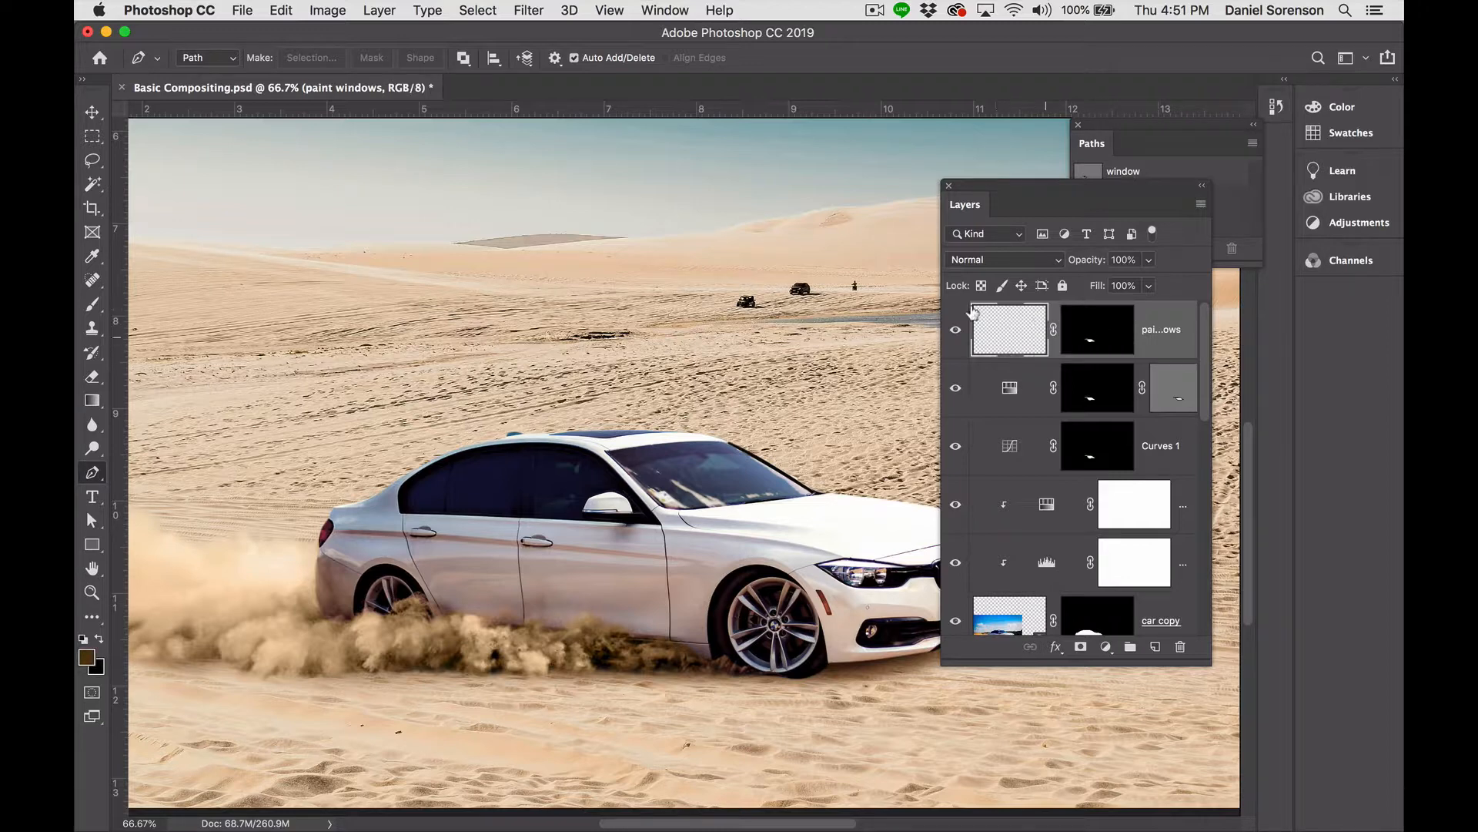
pyautogui.press('b')
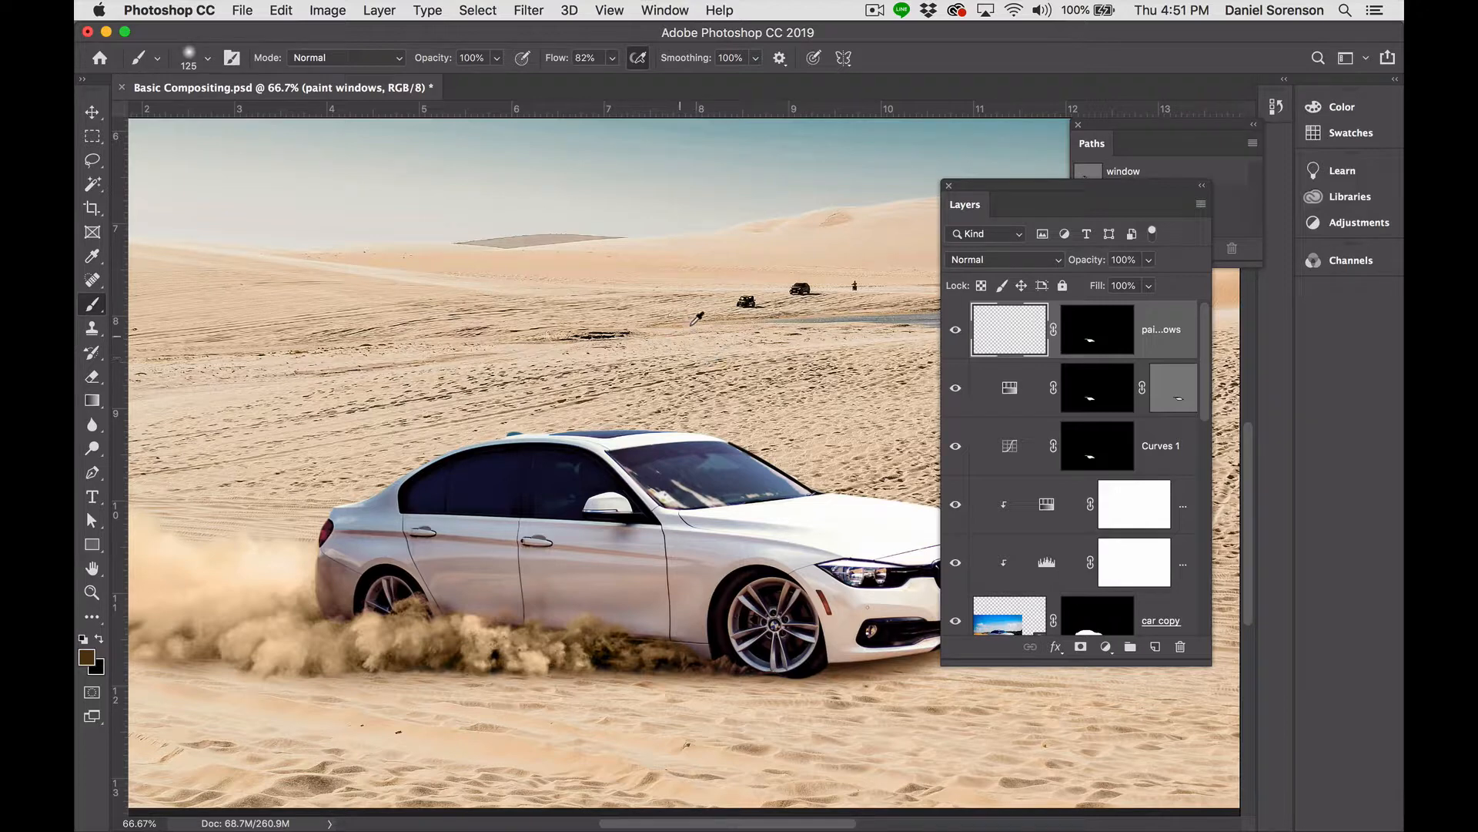
pyautogui.keyDown('alt'); pyautogui.click(690, 323); pyautogui.keyUp('alt')
pyautogui.press(']')
pyautogui.press(']')
pyautogui.press(']')
pyautogui.press(']')
pyautogui.press(']')
pyautogui.moveTo(731, 445)
pyautogui.mouseDown()
pyautogui.moveTo(535, 469)
pyautogui.moveTo(701, 473)
pyautogui.moveTo(770, 492)
pyautogui.moveTo(789, 473)
pyautogui.moveTo(416, 416)
pyautogui.mouseUp()
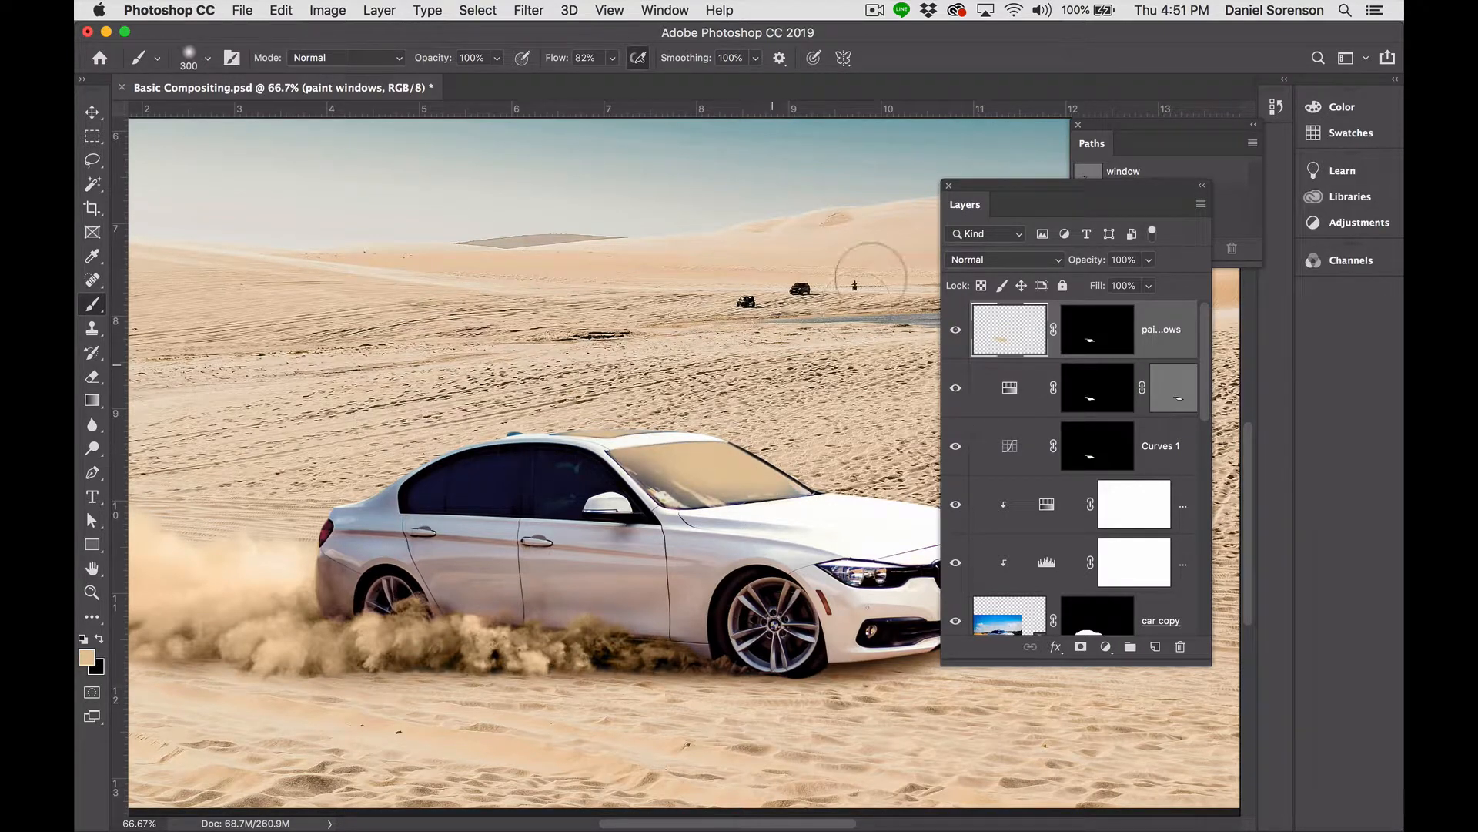
pyautogui.click(985, 257)
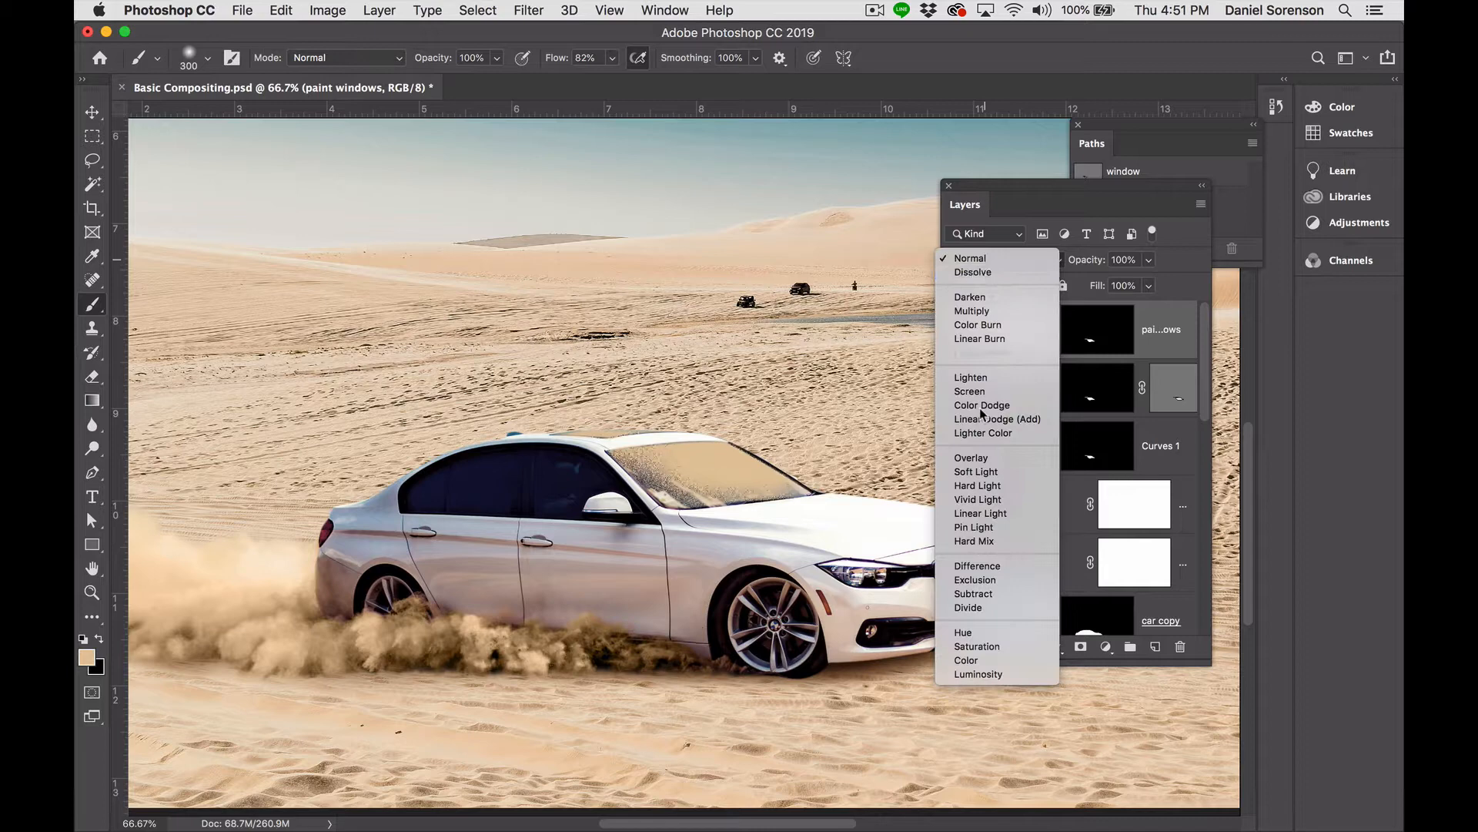
pyautogui.click(965, 661)
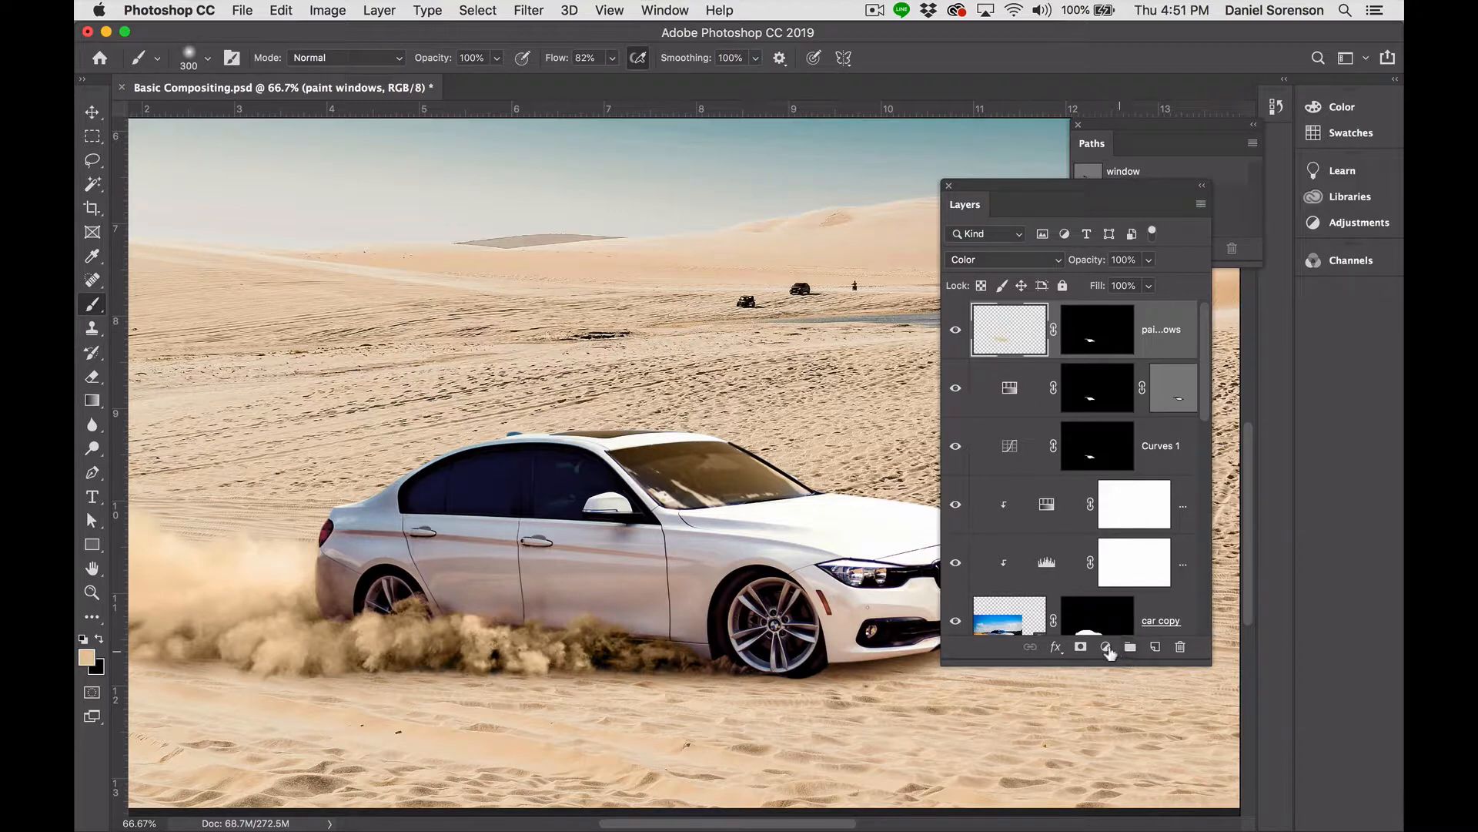
# Add a Levels adjustment clipped to the paint windows layer, raising the output black level and strongly lowering the input white point.
pyautogui.click(1107, 647)
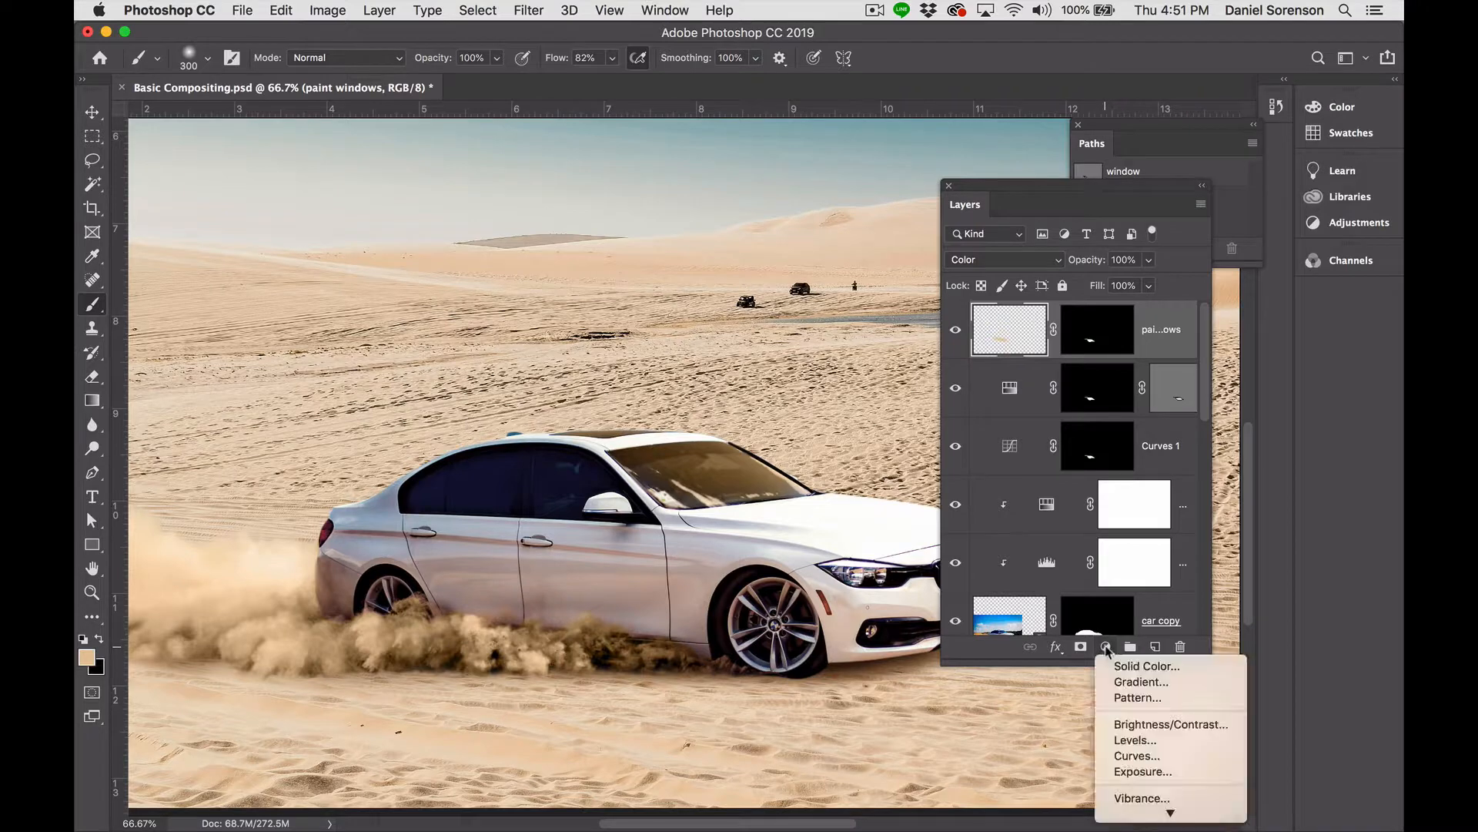
pyautogui.keyDown('alt'); pyautogui.click(1147, 740); pyautogui.keyUp('alt')
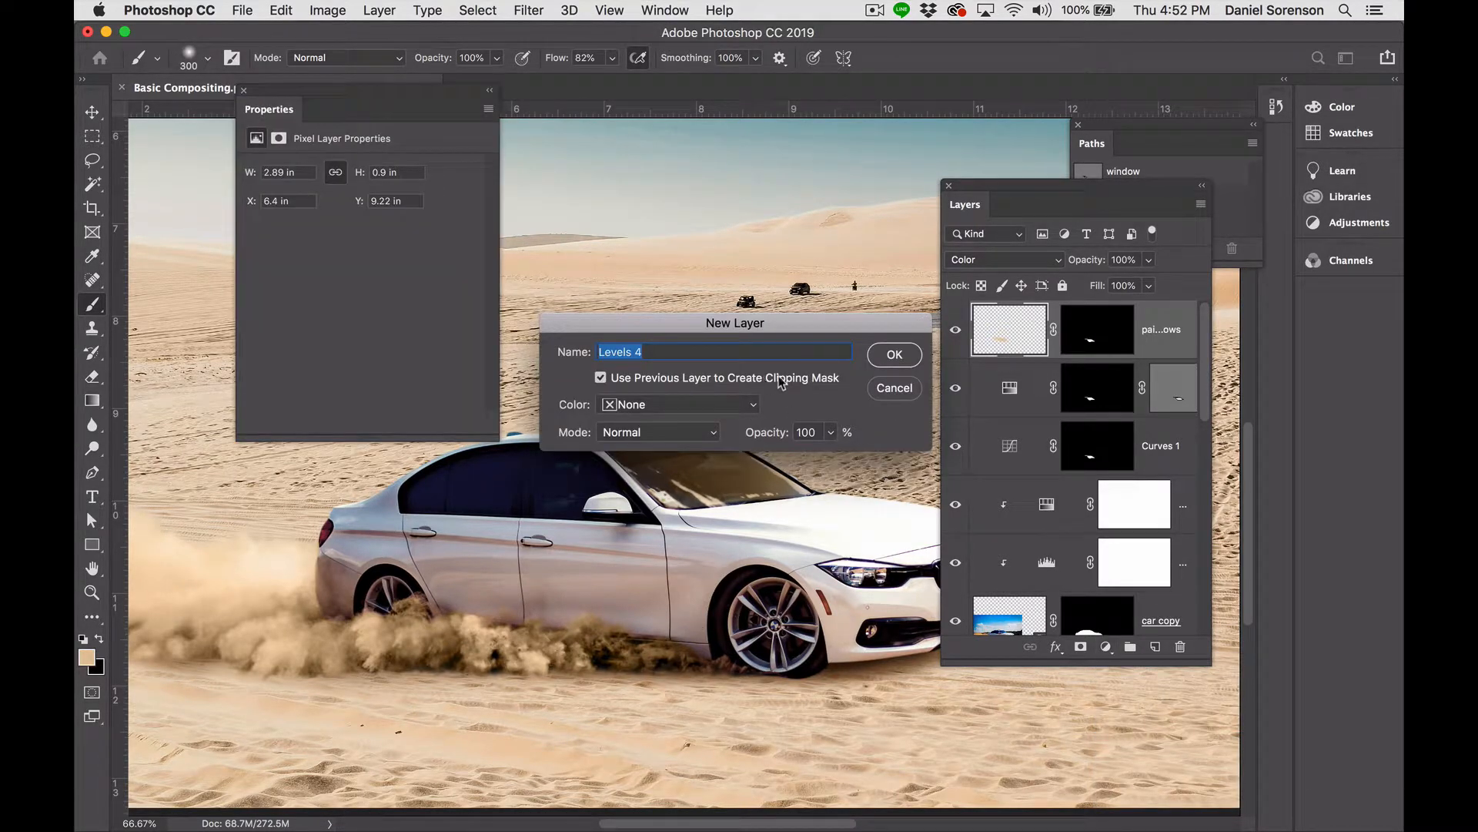
pyautogui.click(893, 356)
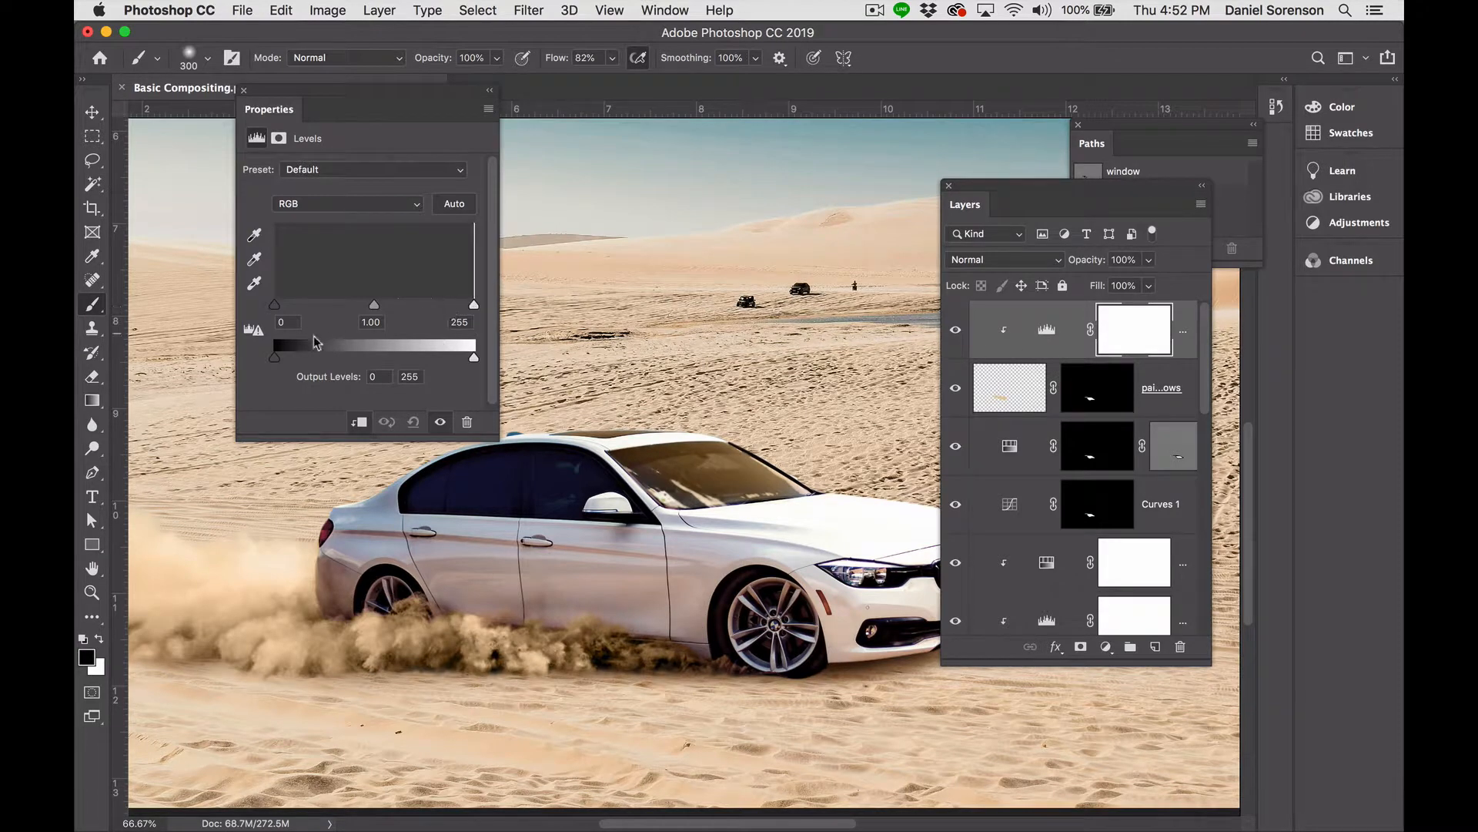
pyautogui.moveTo(276, 357); pyautogui.dragTo(307, 360)
pyautogui.moveTo(474, 306); pyautogui.dragTo(337, 310)
pyautogui.click(244, 91)
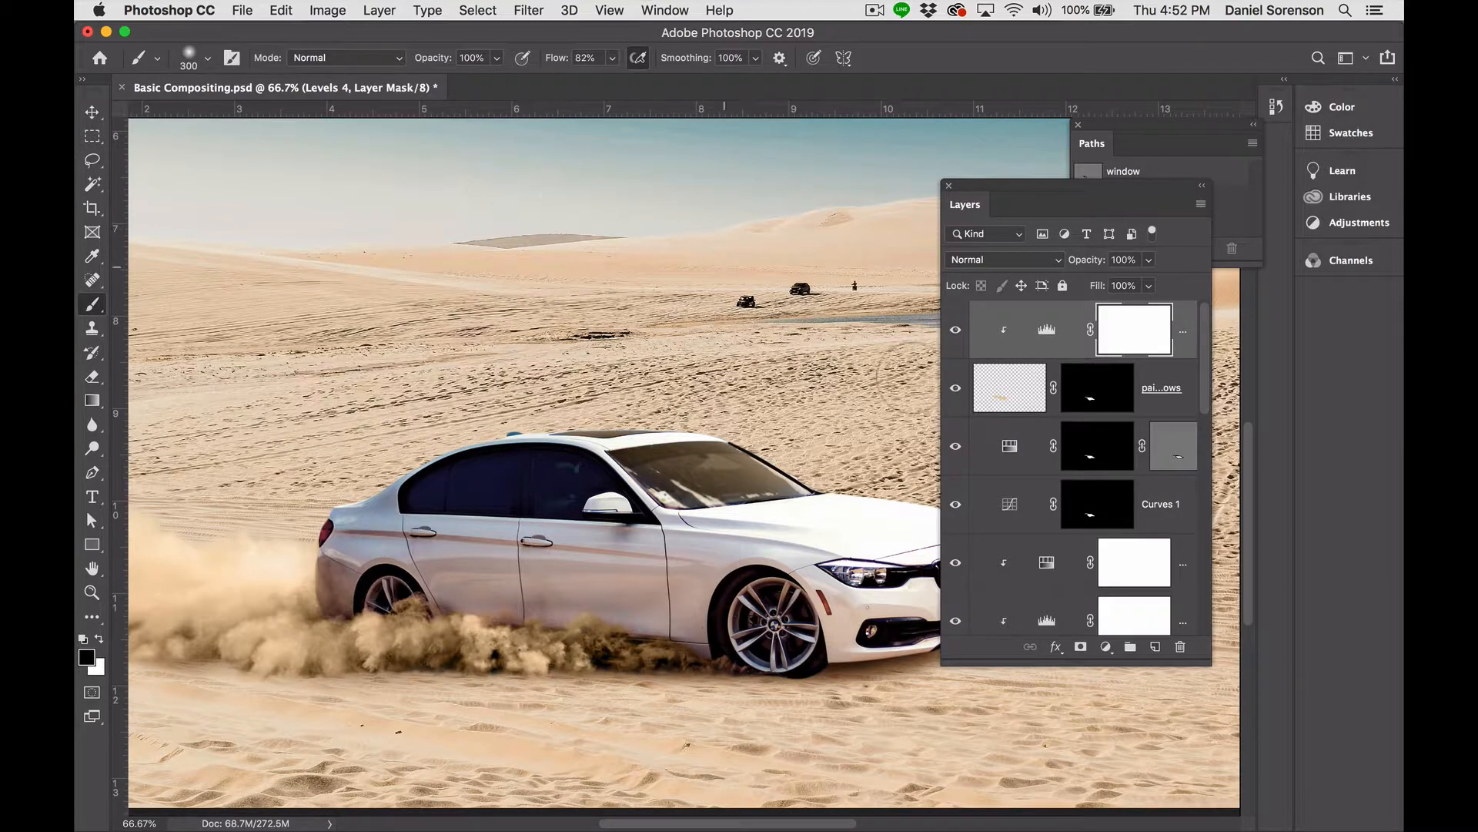
# Judge the paint windows layer's effect on the glass by toggling its visibility, and reduce its opacity to 66%.
pyautogui.click(955, 392)
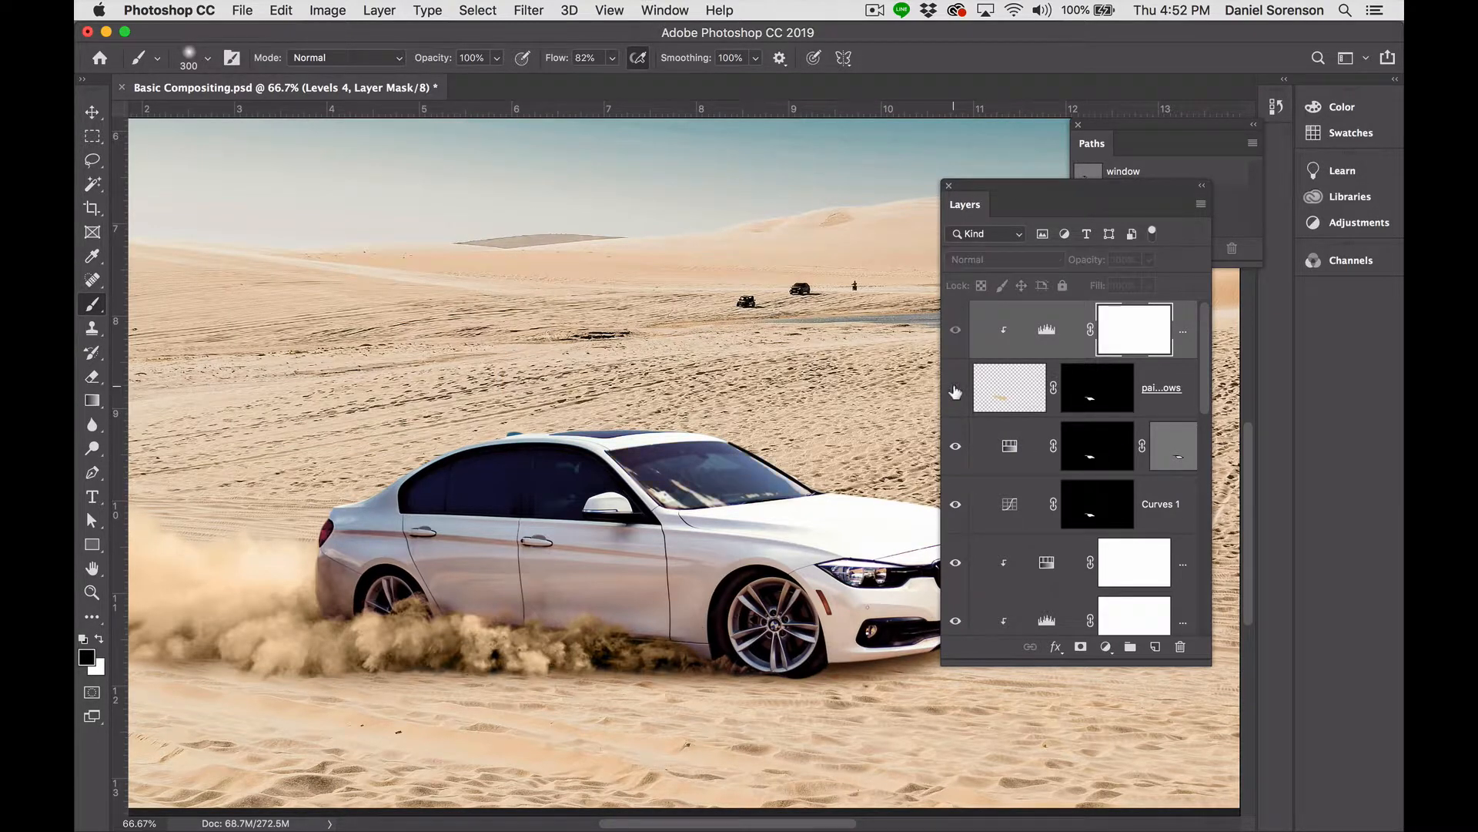
pyautogui.click(956, 392)
pyautogui.click(956, 392)
pyautogui.click(956, 392)
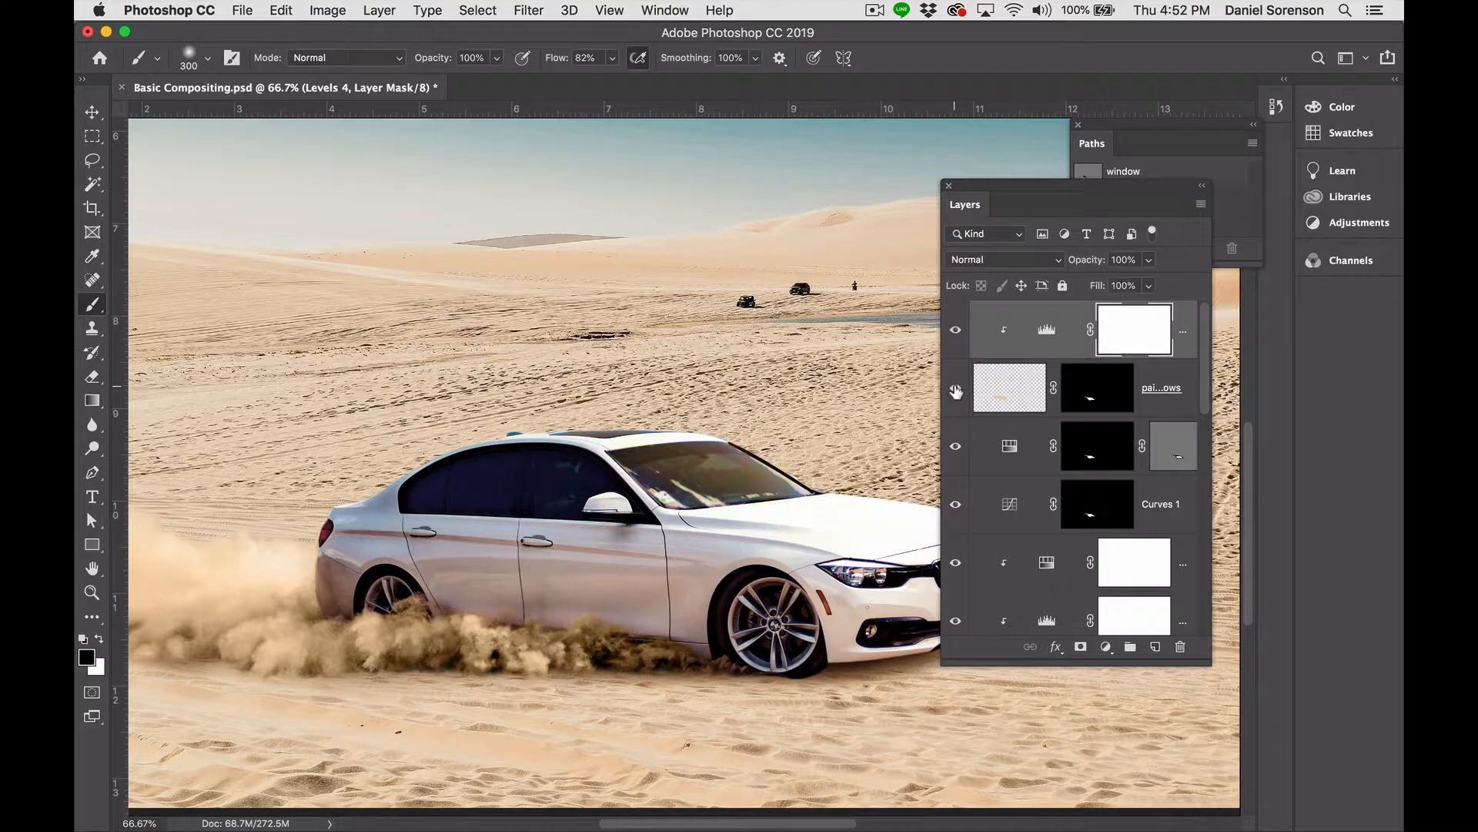
pyautogui.click(1008, 392)
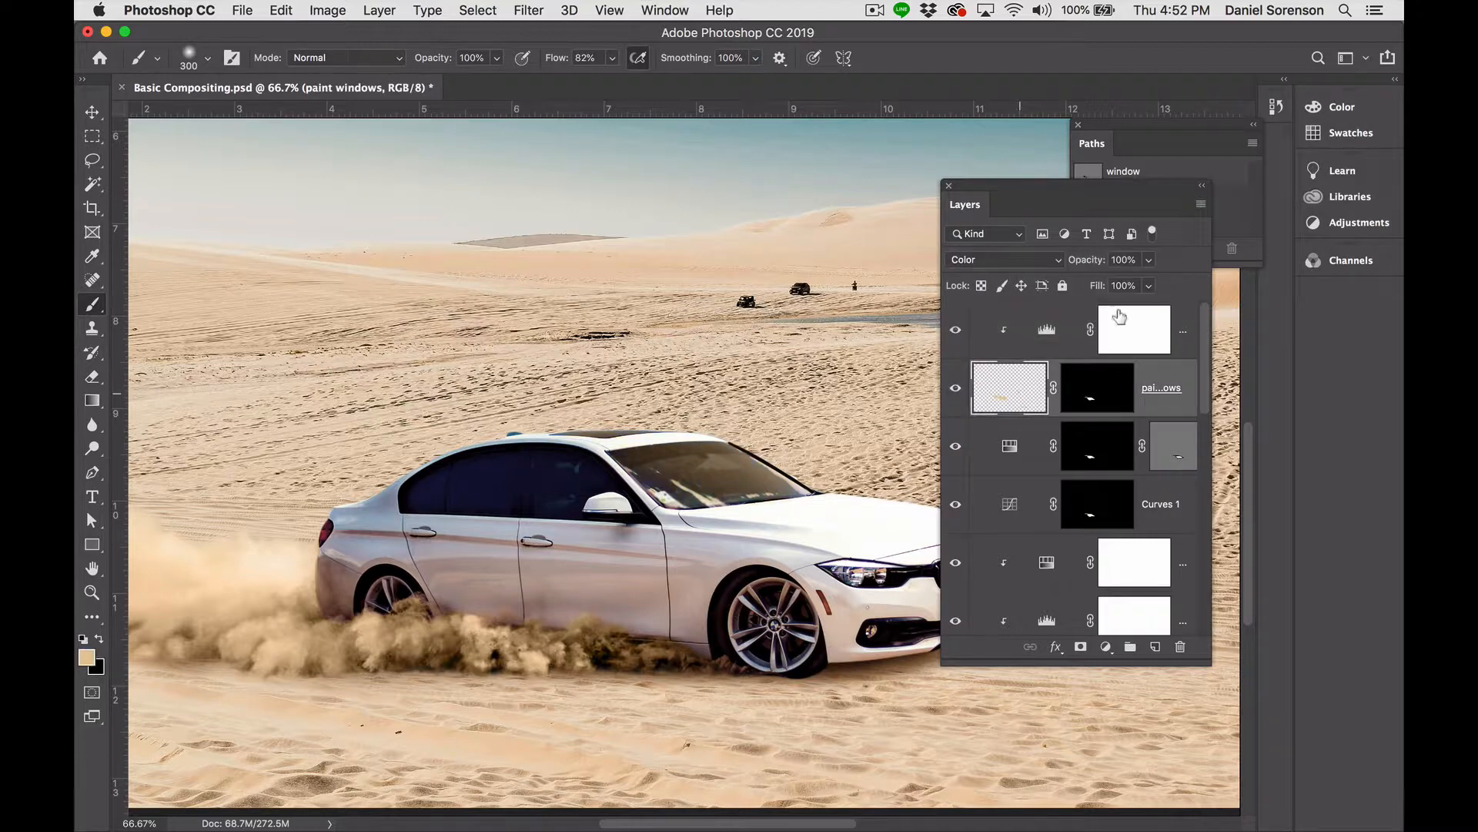
pyautogui.click(1149, 262)
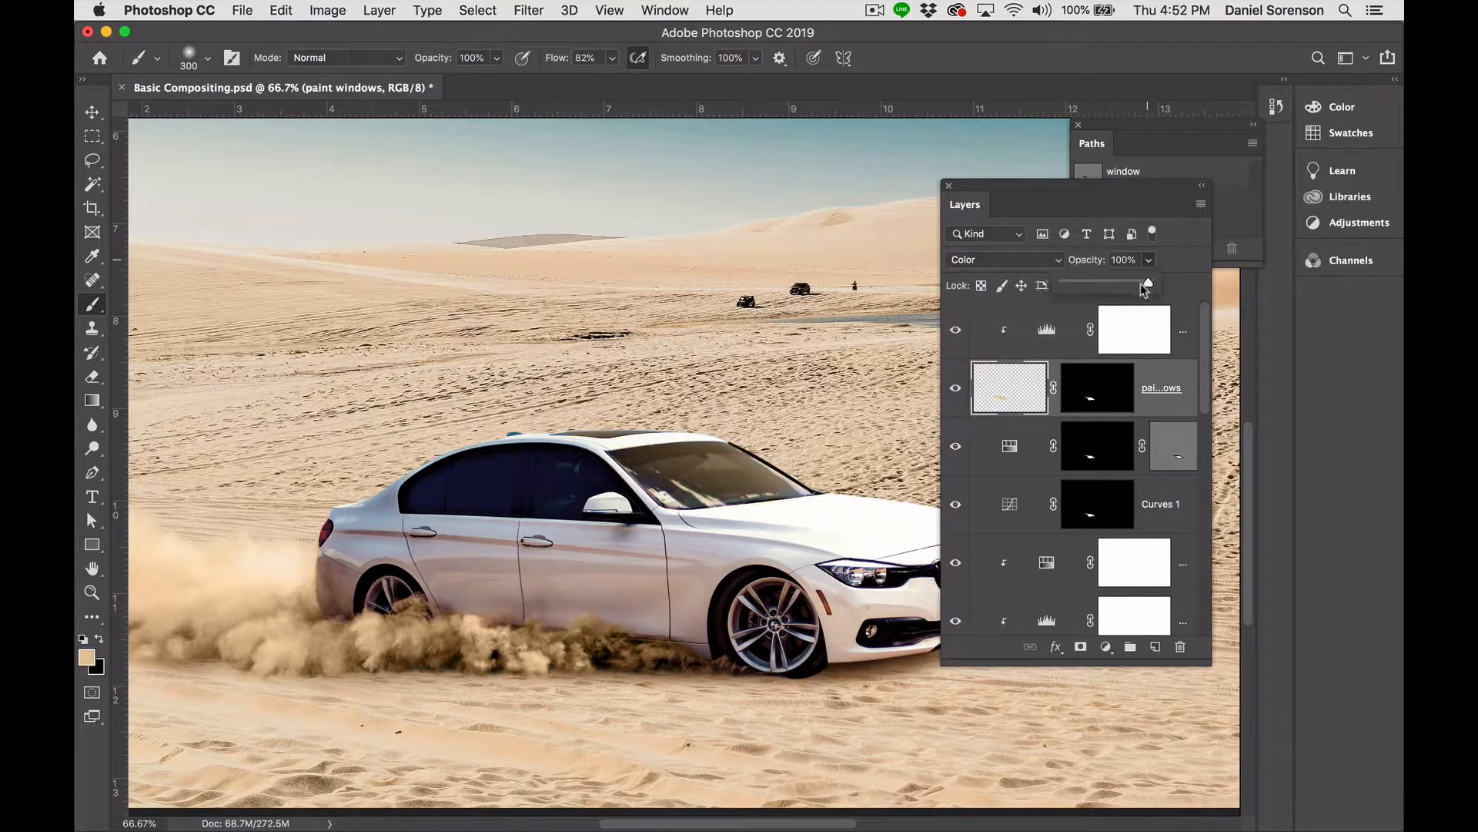
pyautogui.moveTo(1149, 286); pyautogui.dragTo(1133, 282)
pyautogui.moveTo(1130, 283); pyautogui.dragTo(1124, 287)
pyautogui.press('super+minus')
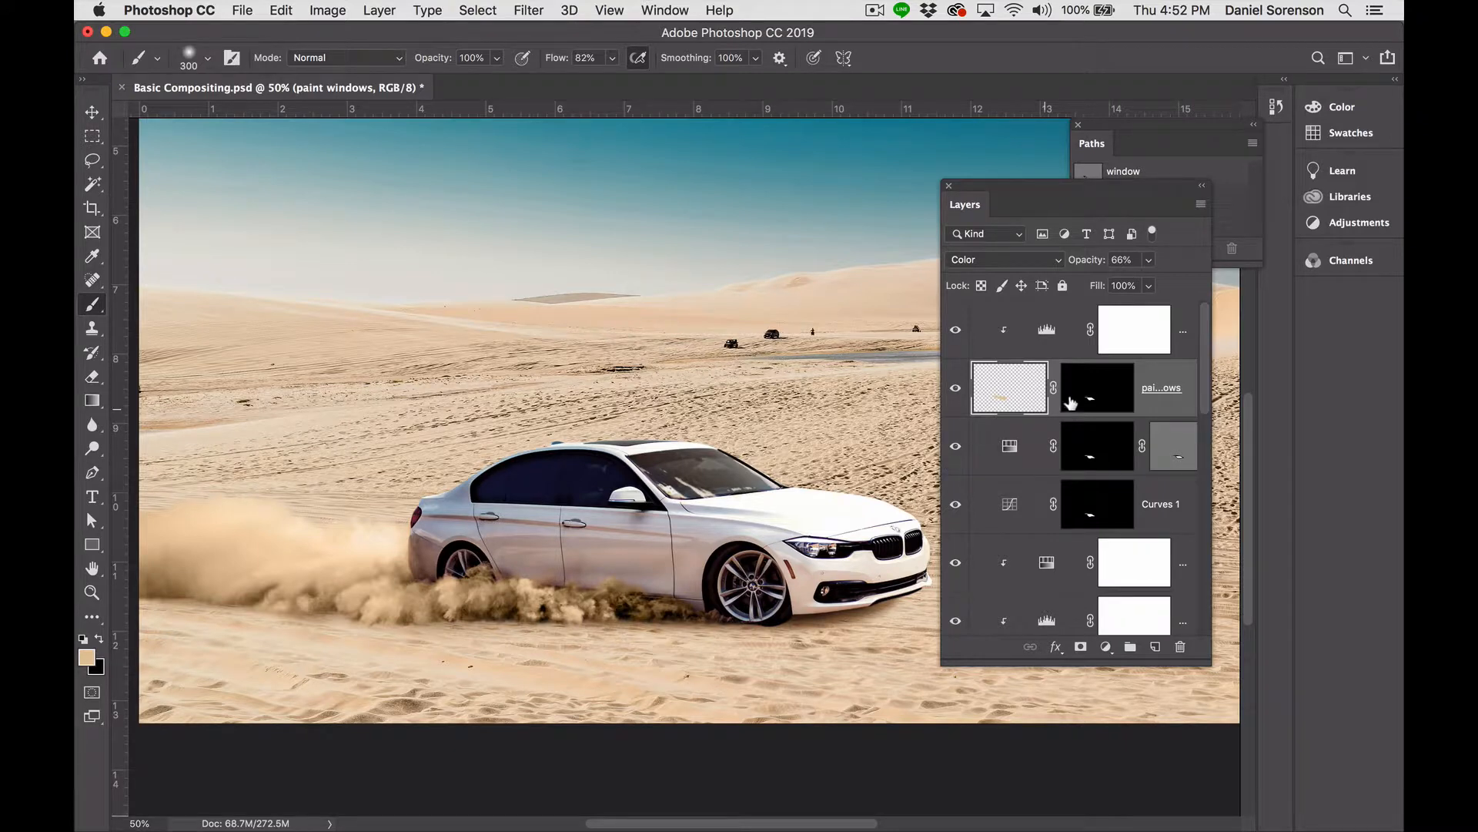
pyautogui.click(957, 390)
pyautogui.click(957, 391)
# Paint black over the sunroof on the paint windows layer's mask with the brush flow at 20%.
pyautogui.click(1097, 387)
pyautogui.press('d')
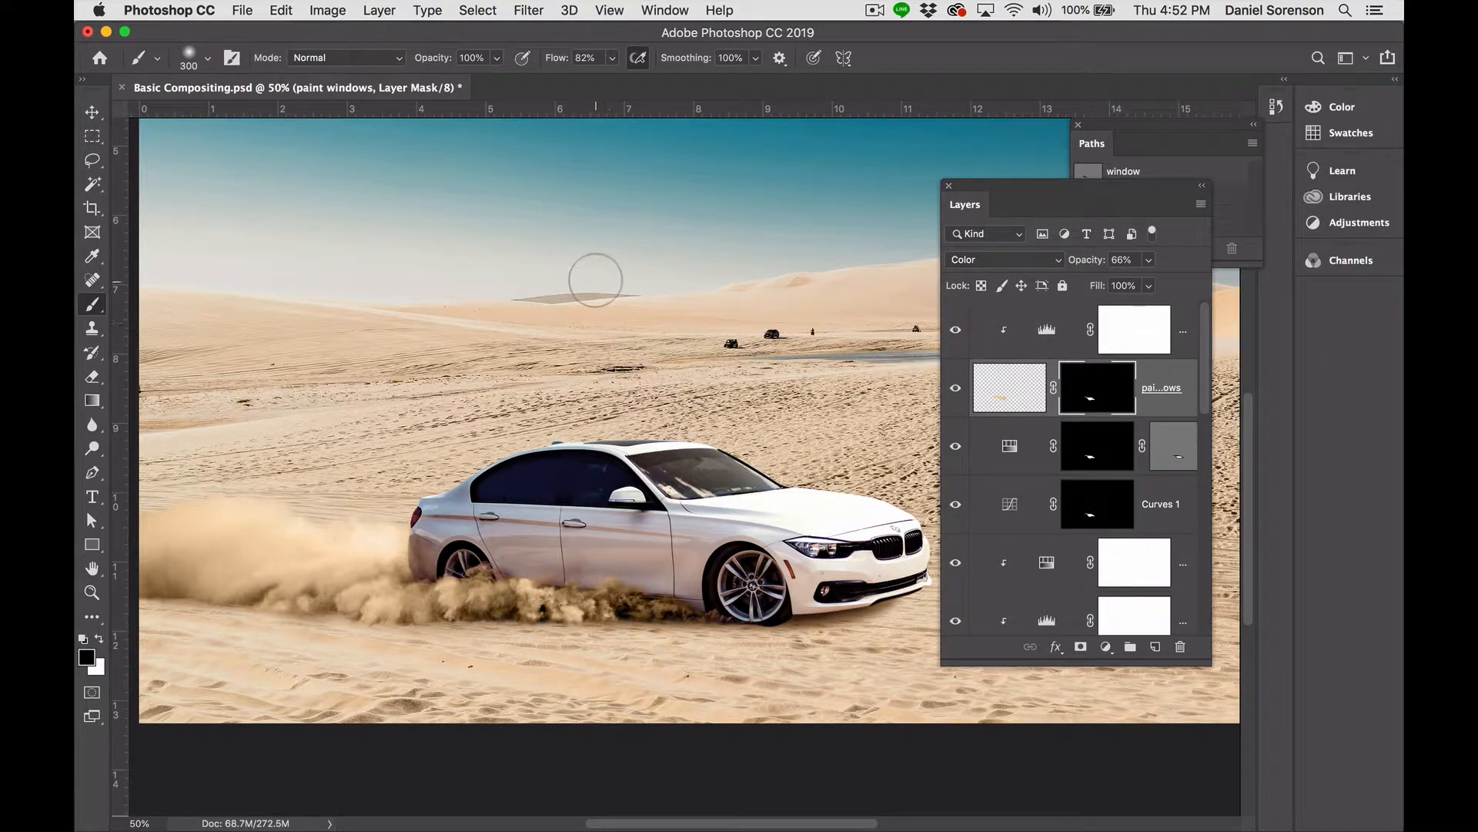
pyautogui.hotkey('shift', '2')
pyautogui.click(638, 59)
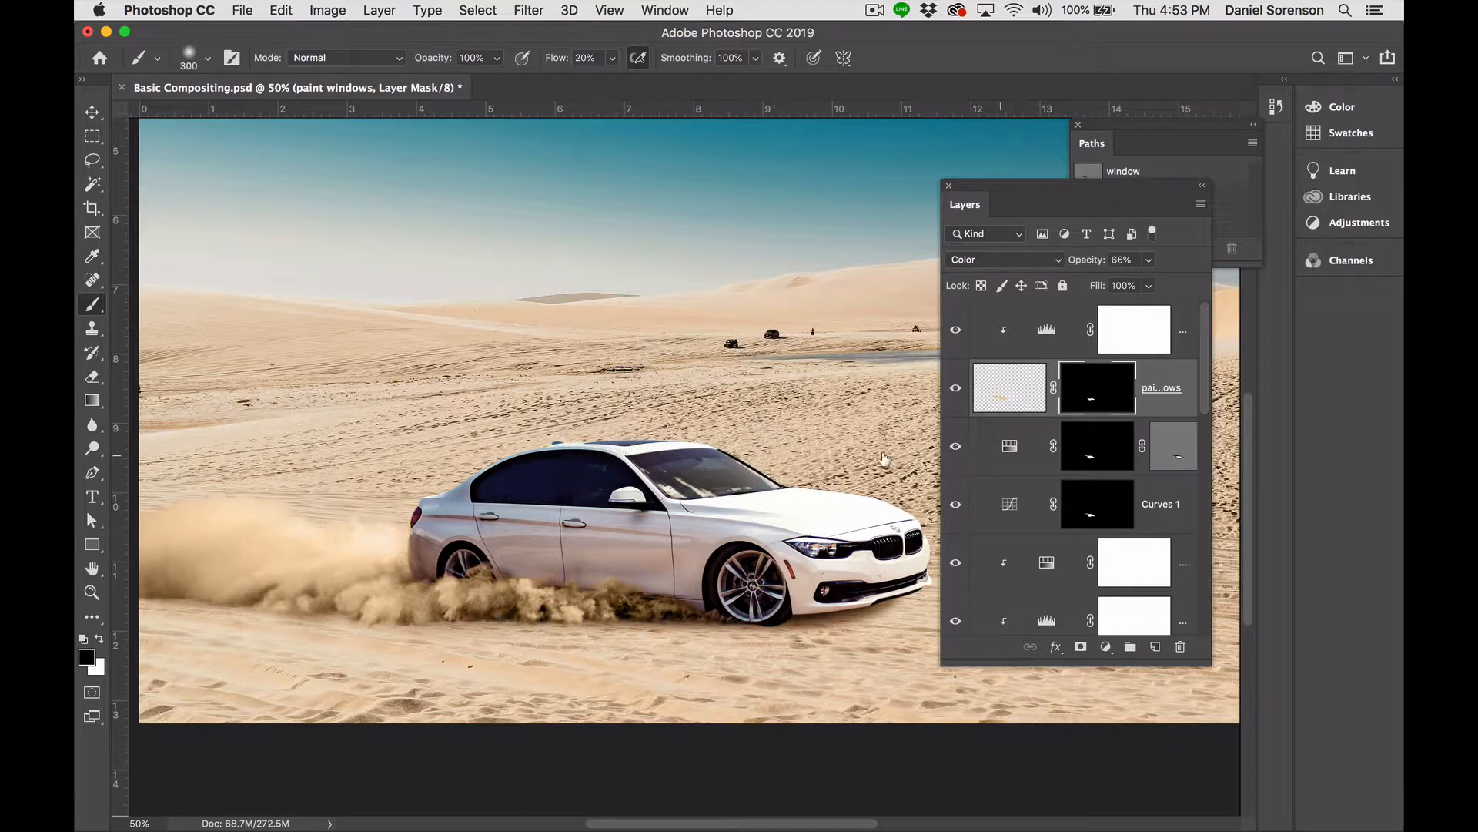
pyautogui.click(961, 449)
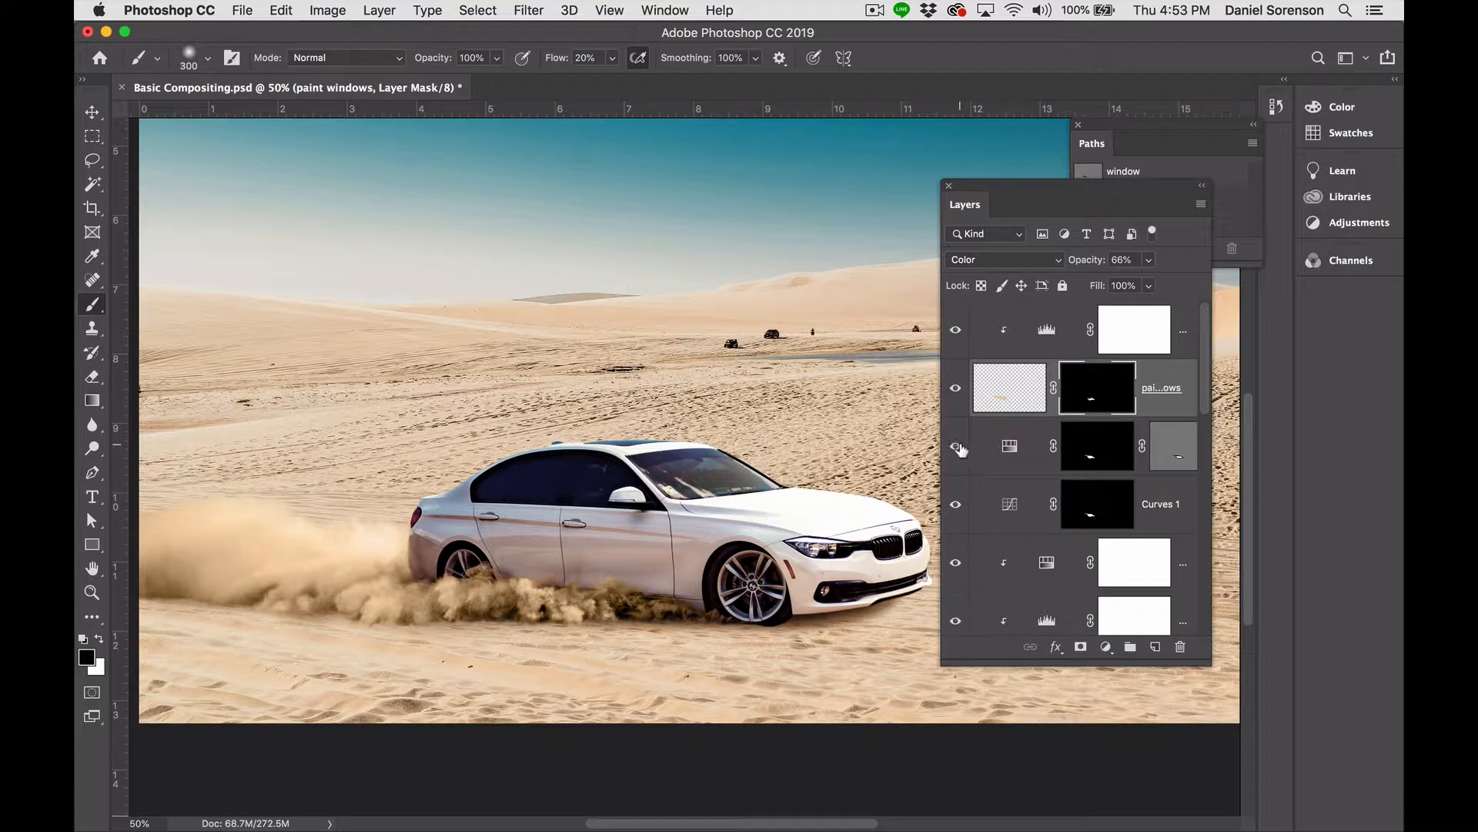
# Clip the Curves 1 and Hue/Saturation 5 adjustments to the car copy layer.
pyautogui.click(1086, 452)
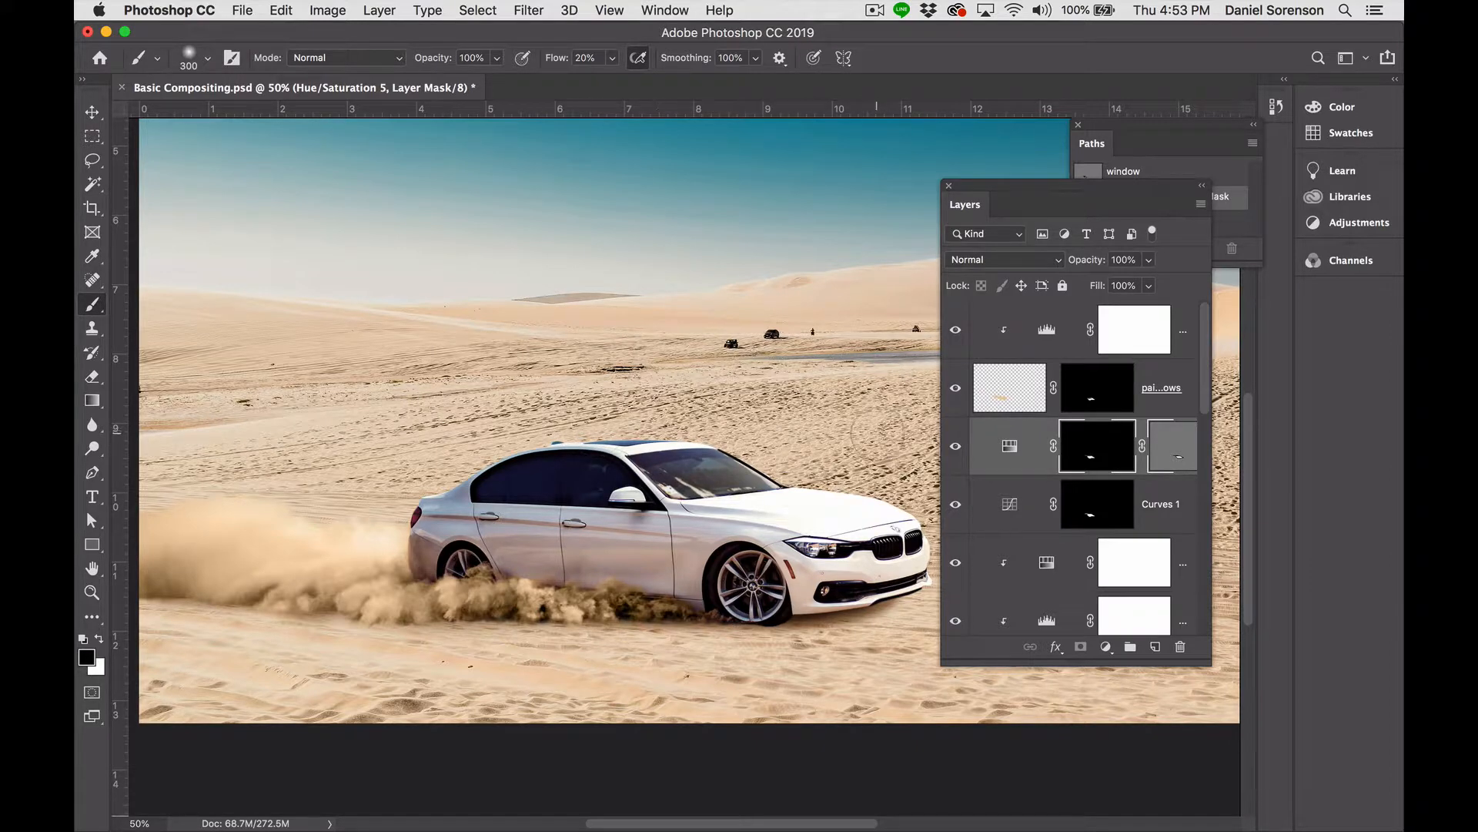
pyautogui.press('super+minus')
pyautogui.press('super+minus')
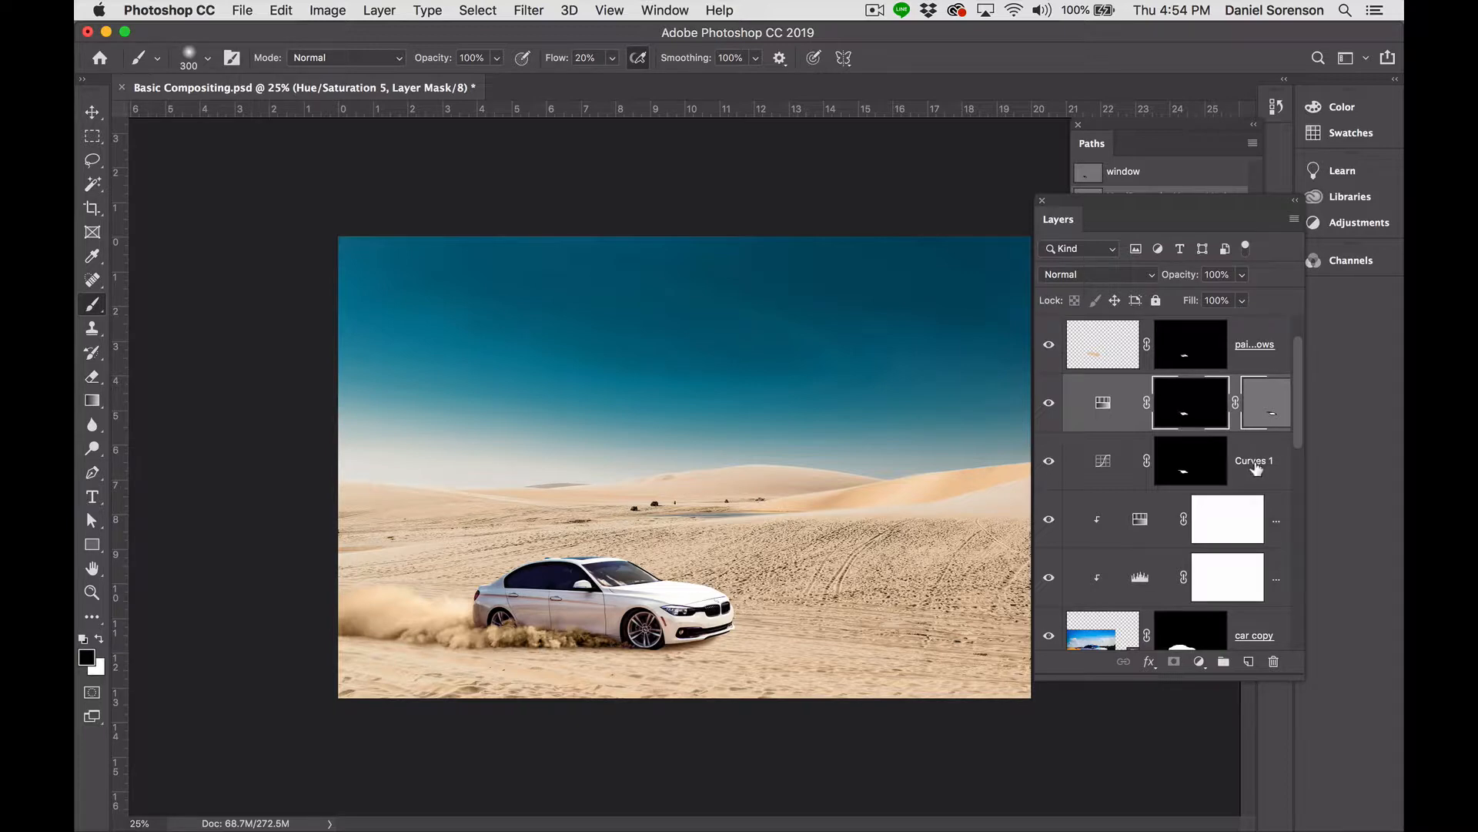
pyautogui.click(1255, 464)
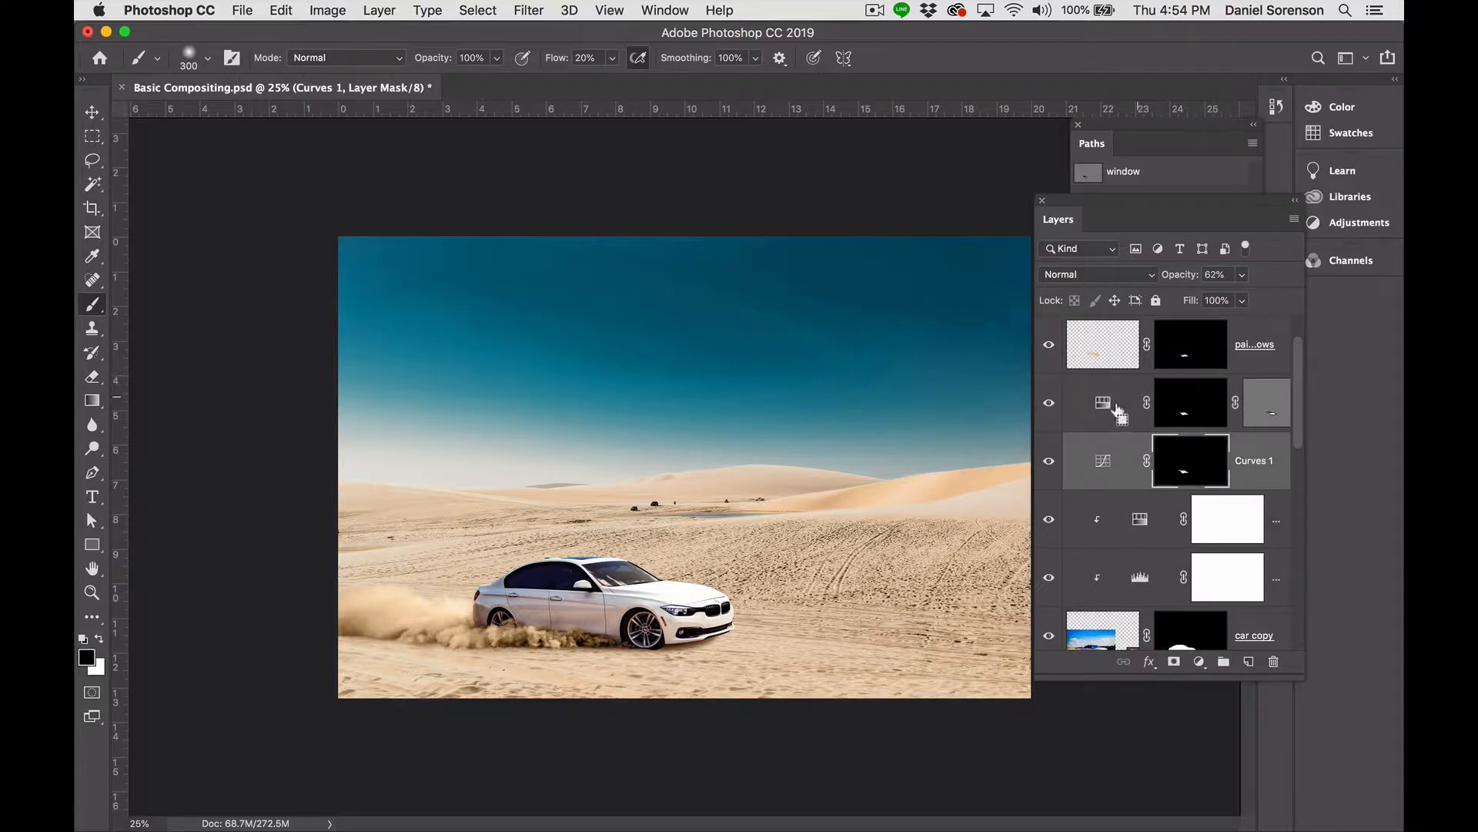
pyautogui.moveTo(1270, 344); pyautogui.dragTo(1205, 416)
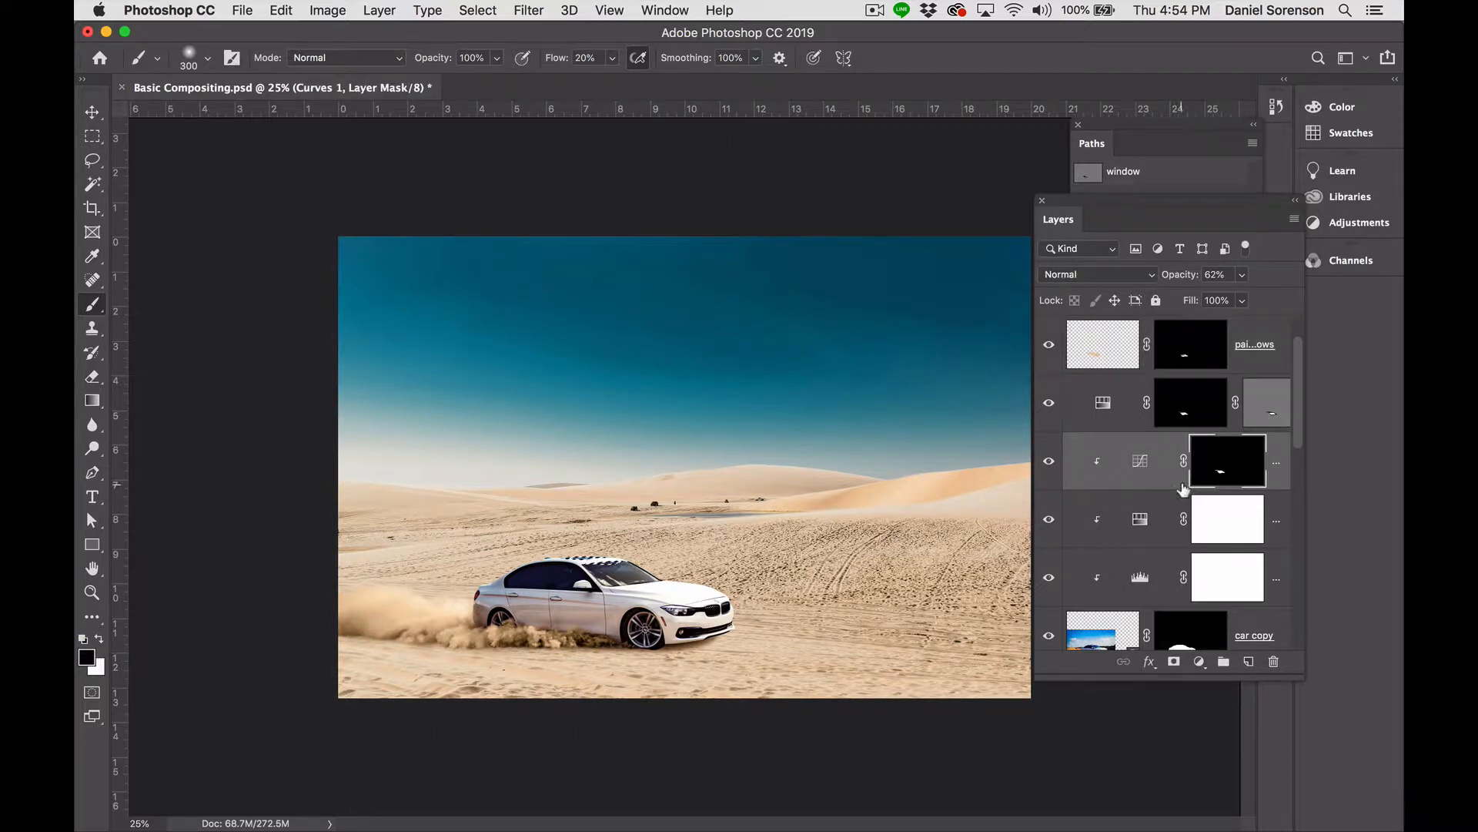
pyautogui.click(1110, 412)
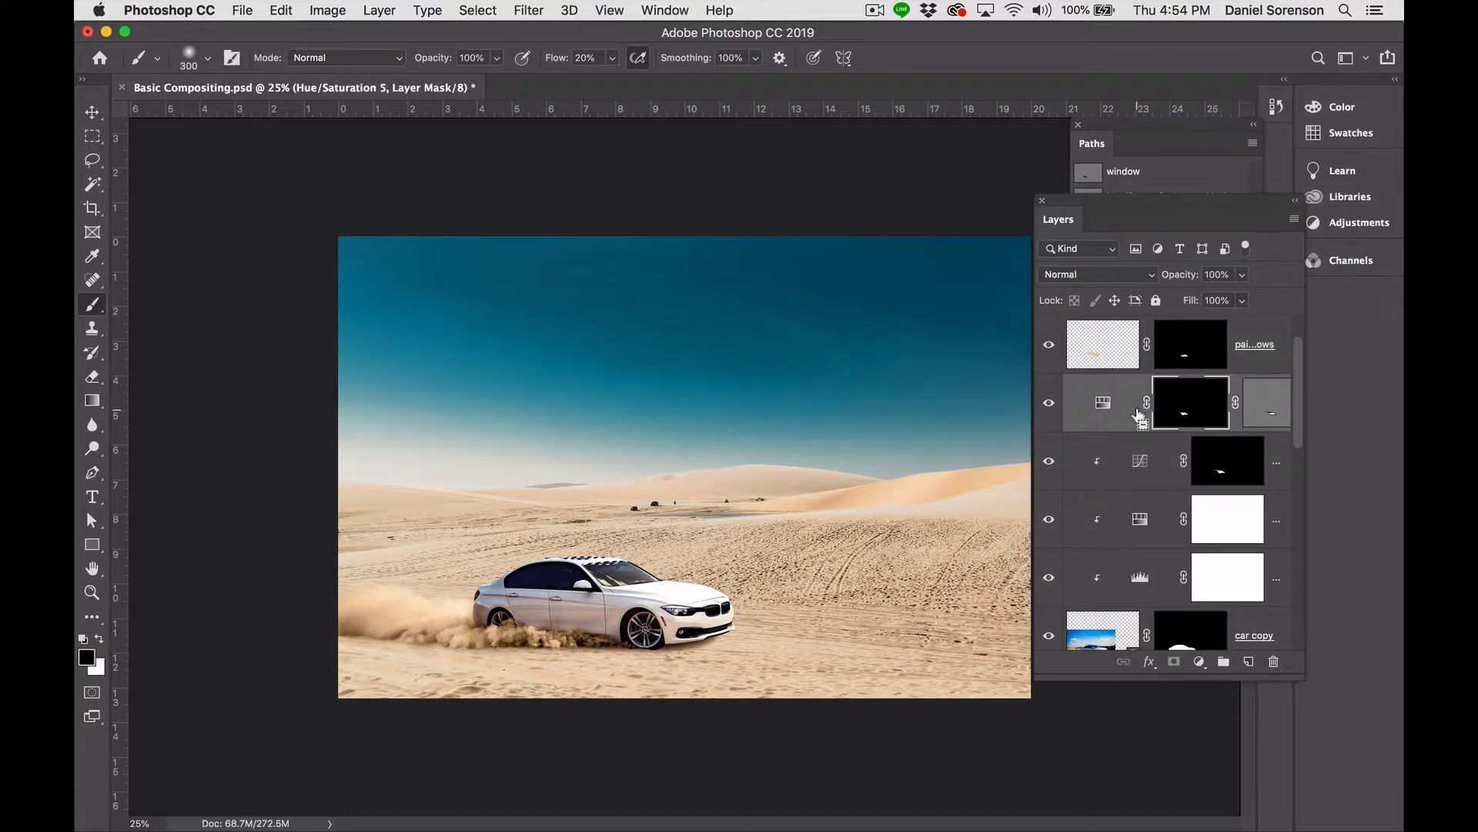
pyautogui.press('alt+super+g')
# Try to clip the paint windows layer to the car copy layer as well, and clear the active selection.
pyautogui.click(1125, 345)
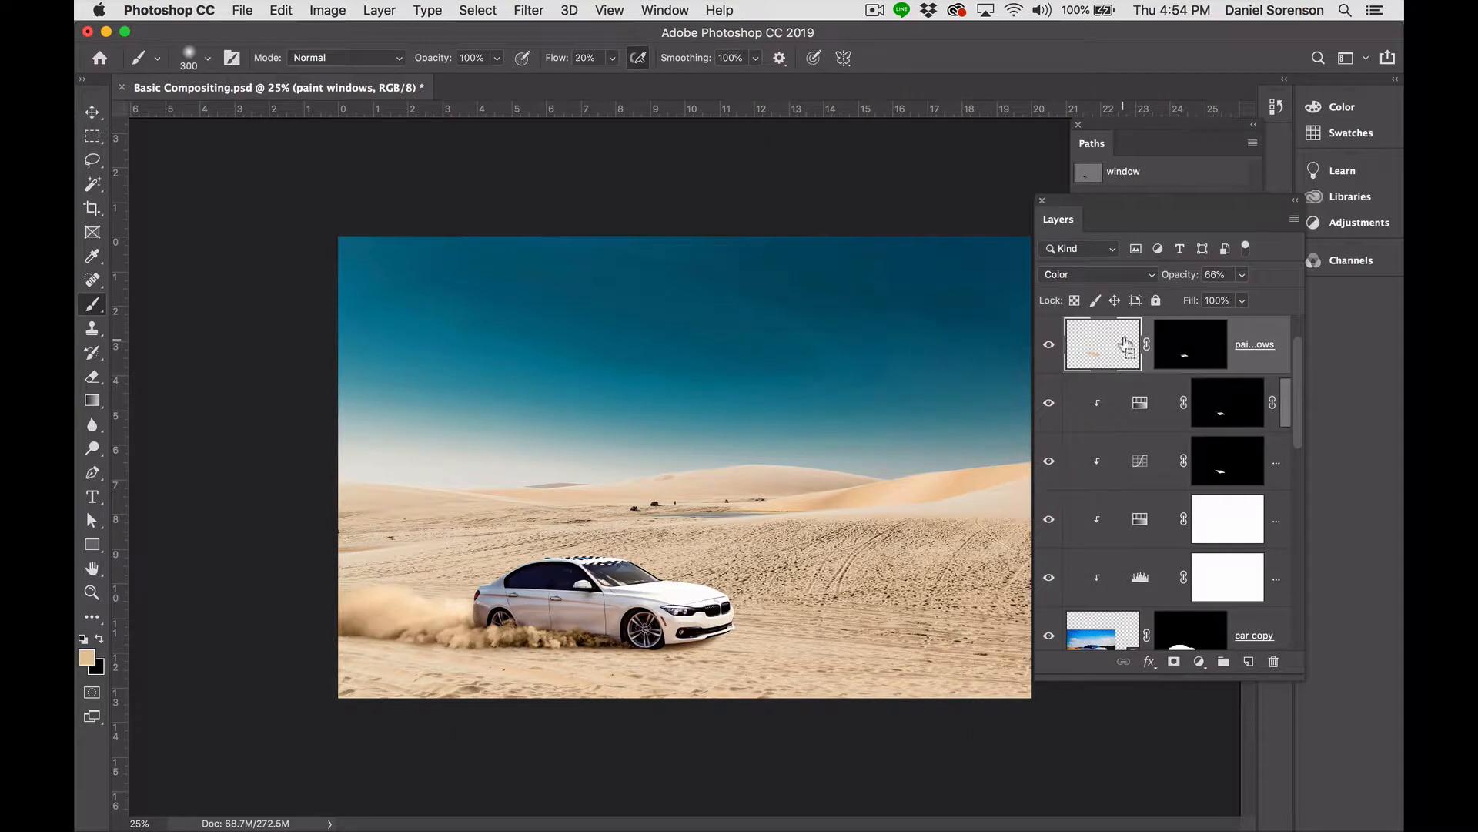
pyautogui.press('alt+super+g')
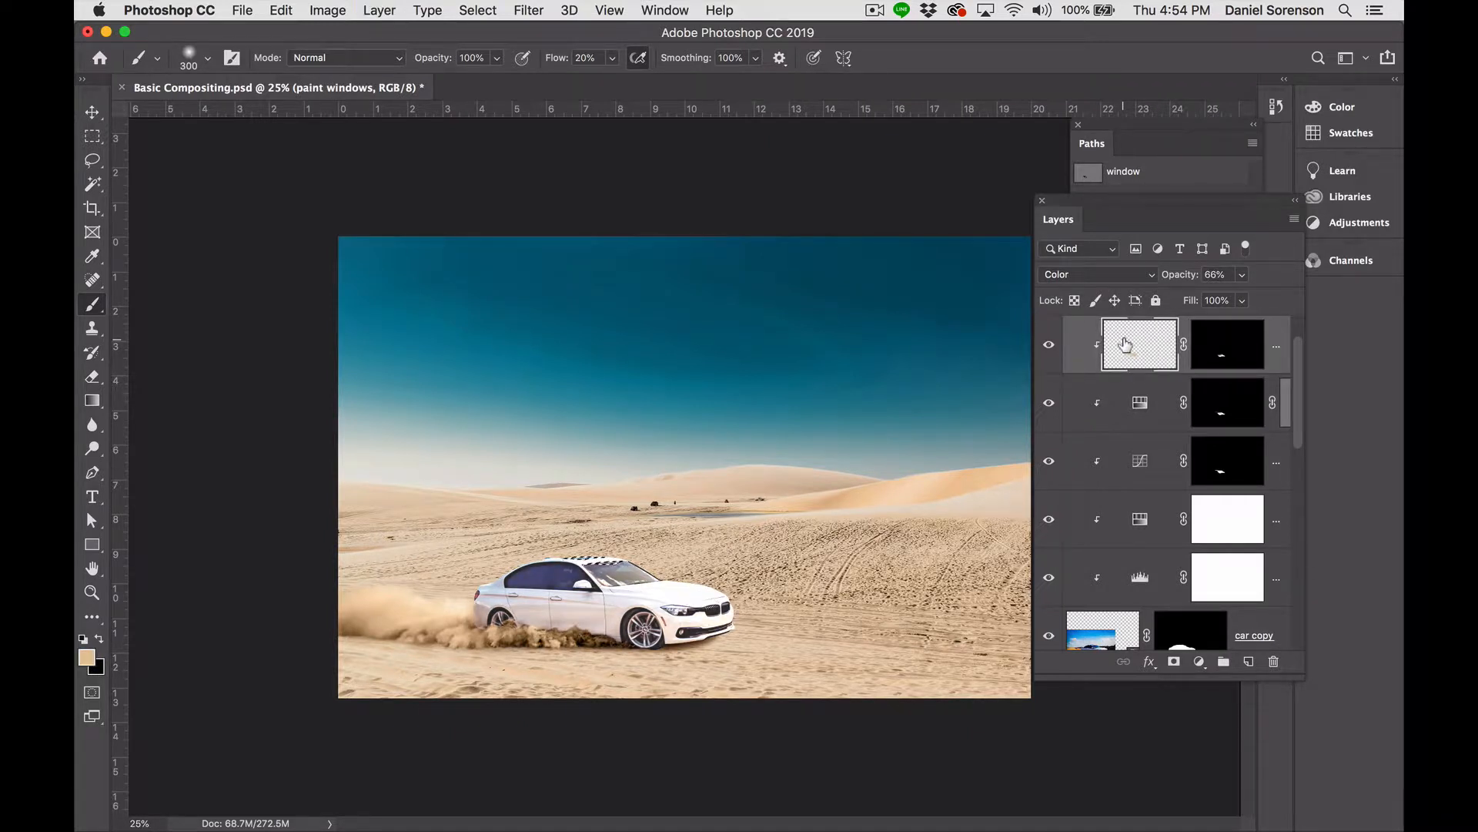
pyautogui.press('super+d')
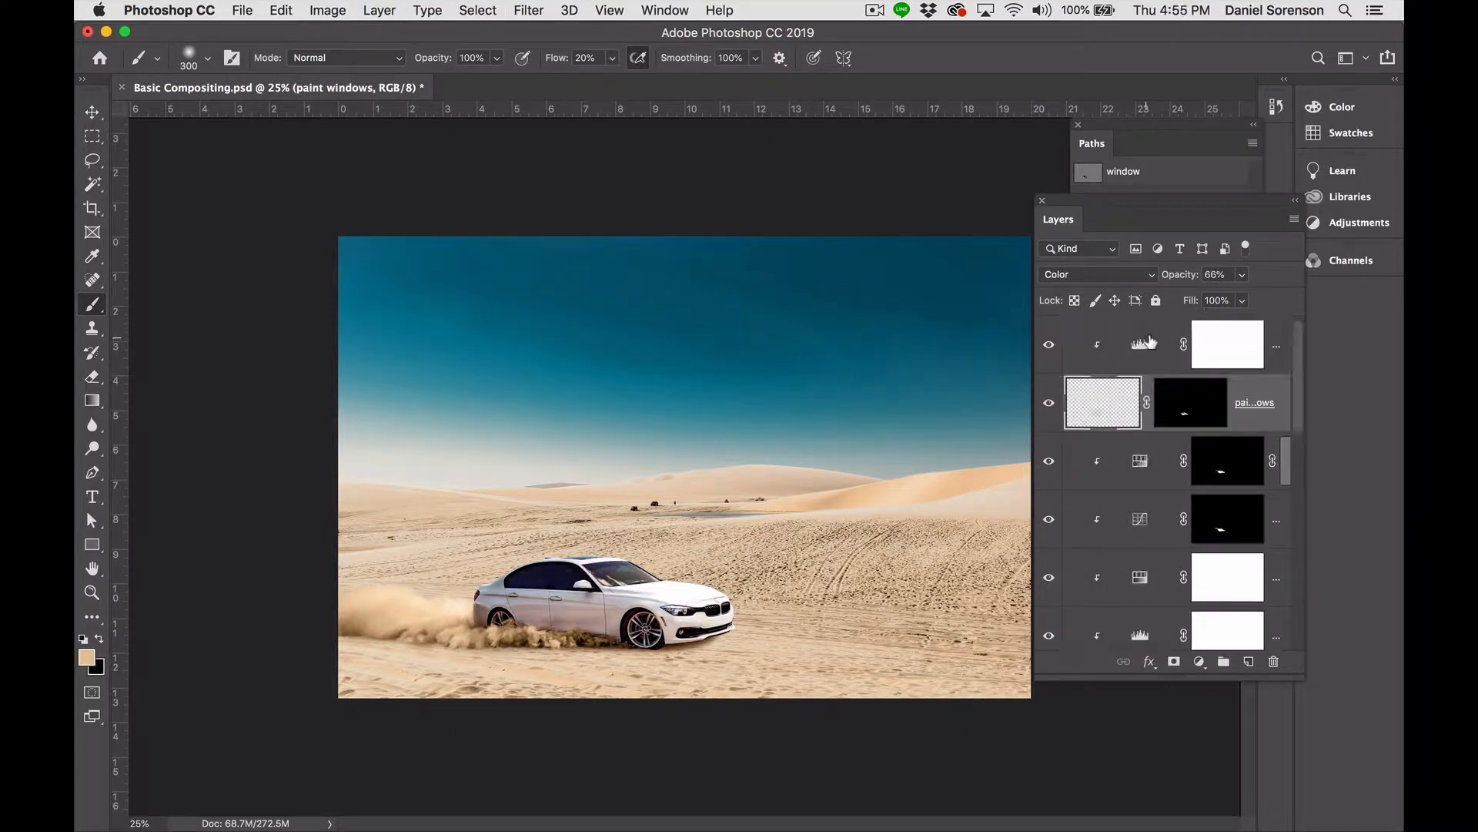
# Select the topmost Levels adjustment and load the car copy layer's mask as a selection.
pyautogui.click(1149, 344)
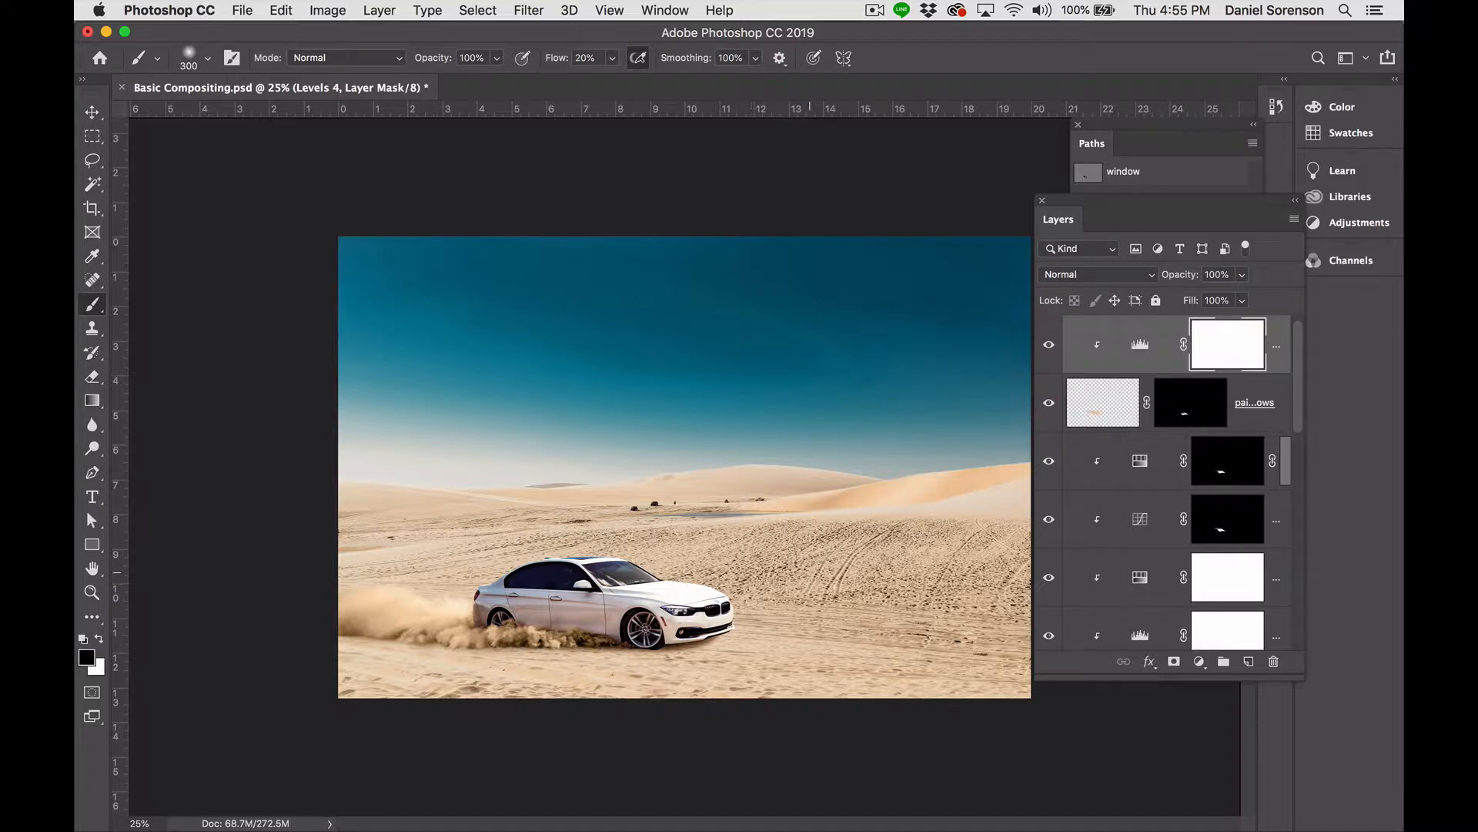
pyautogui.moveTo(1301, 420); pyautogui.dragTo(1300, 453)
pyautogui.keyDown('super'); pyautogui.click(1197, 579); pyautogui.keyUp('super')
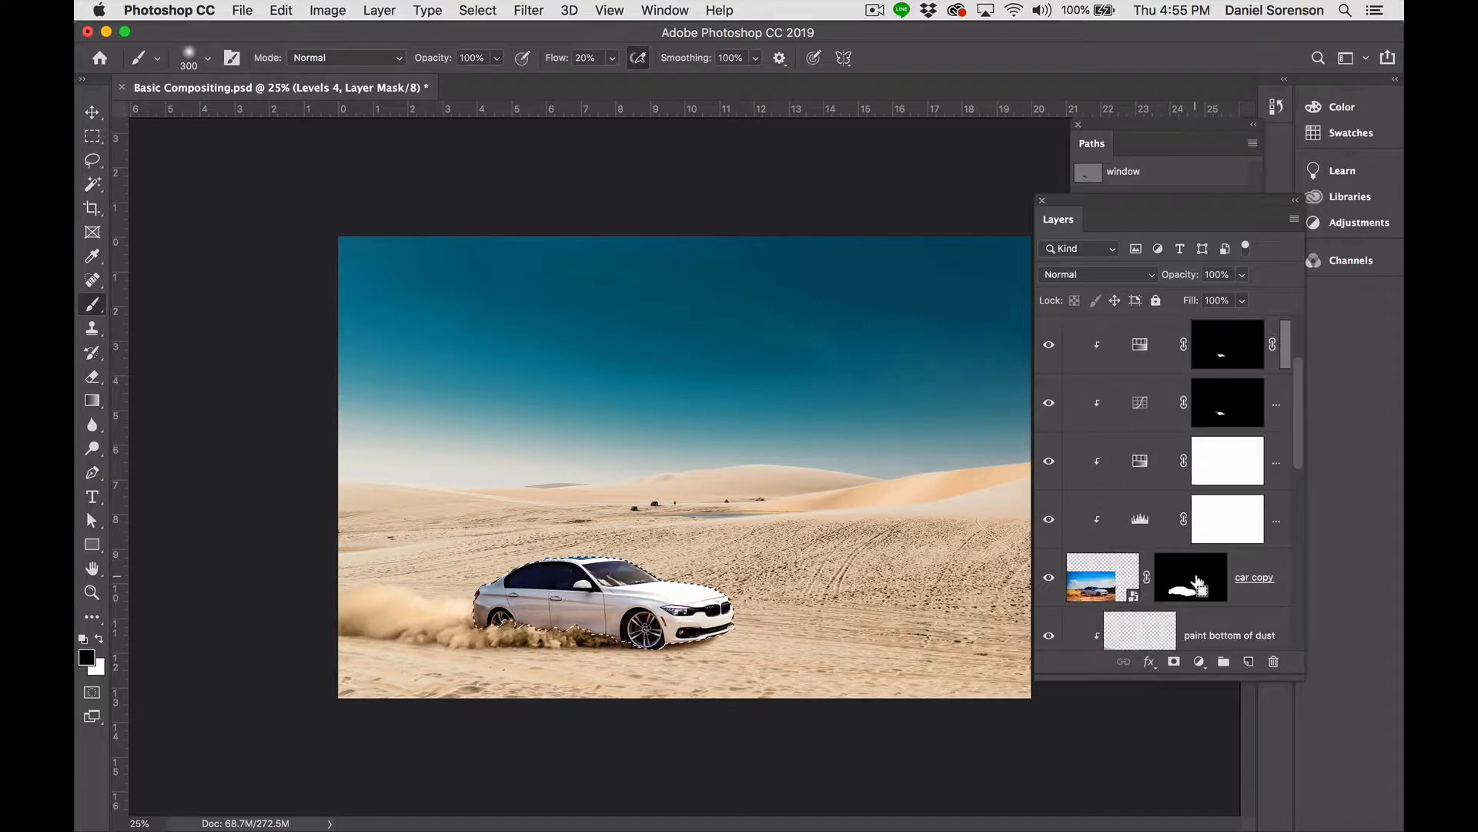
# Add a layer named "blue tint" at the top of the stack and paint sampled sky blue over the selected car's upper surfaces.
pyautogui.moveTo(1299, 432); pyautogui.dragTo(1295, 358)
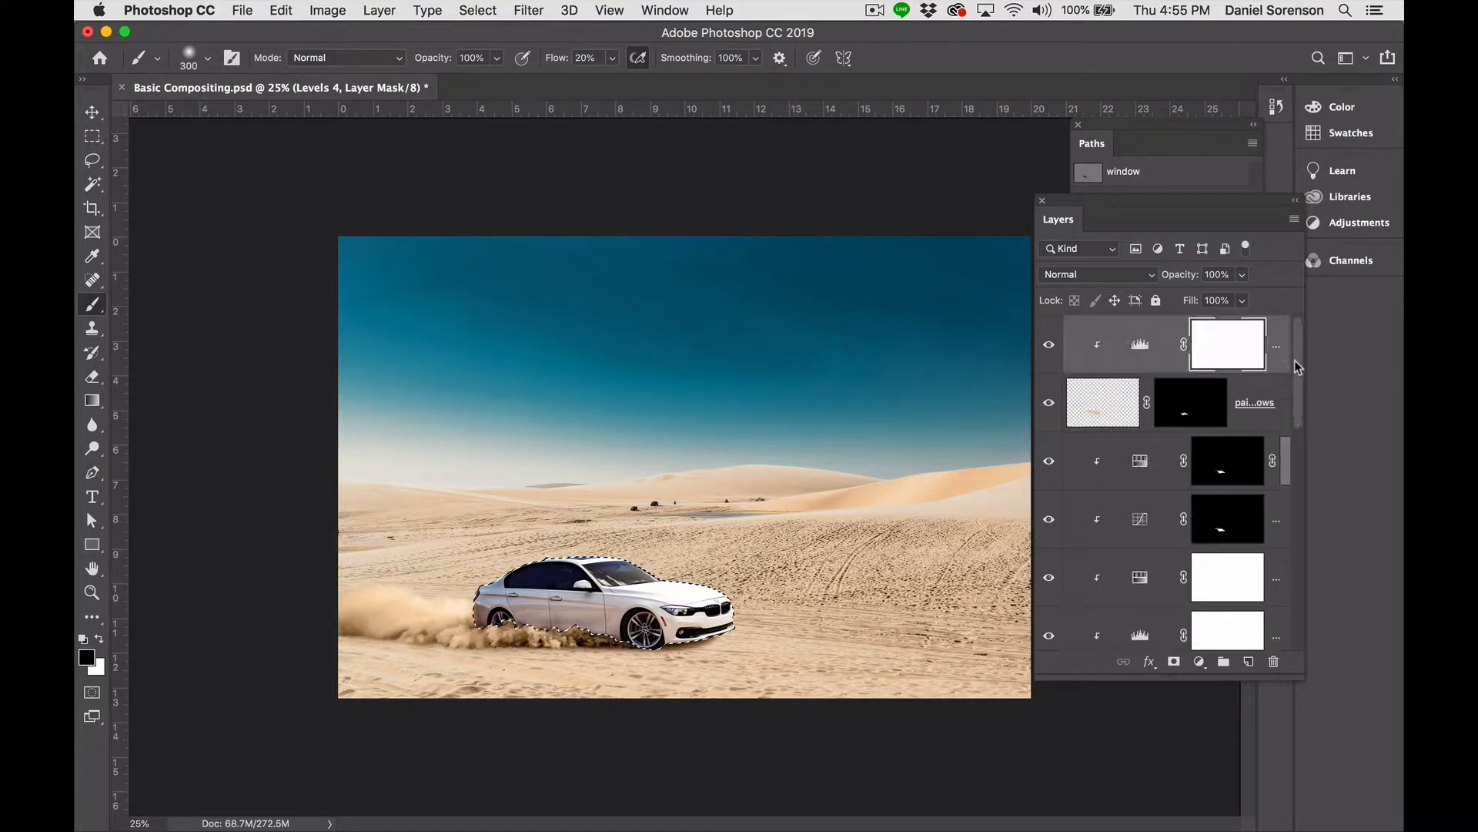
pyautogui.press('super+shift+n')
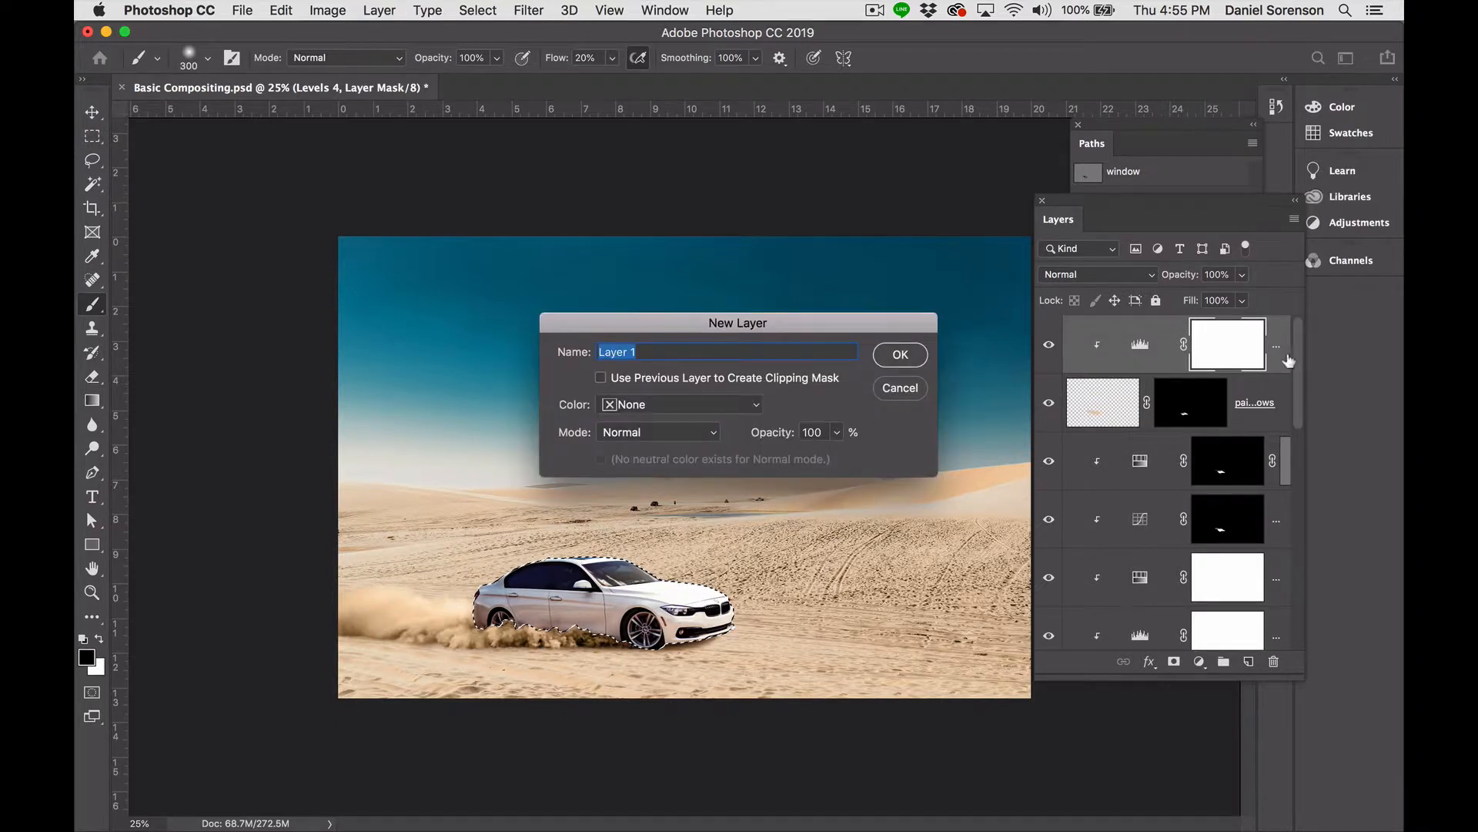
pyautogui.write('blue tint')
pyautogui.press('Return')
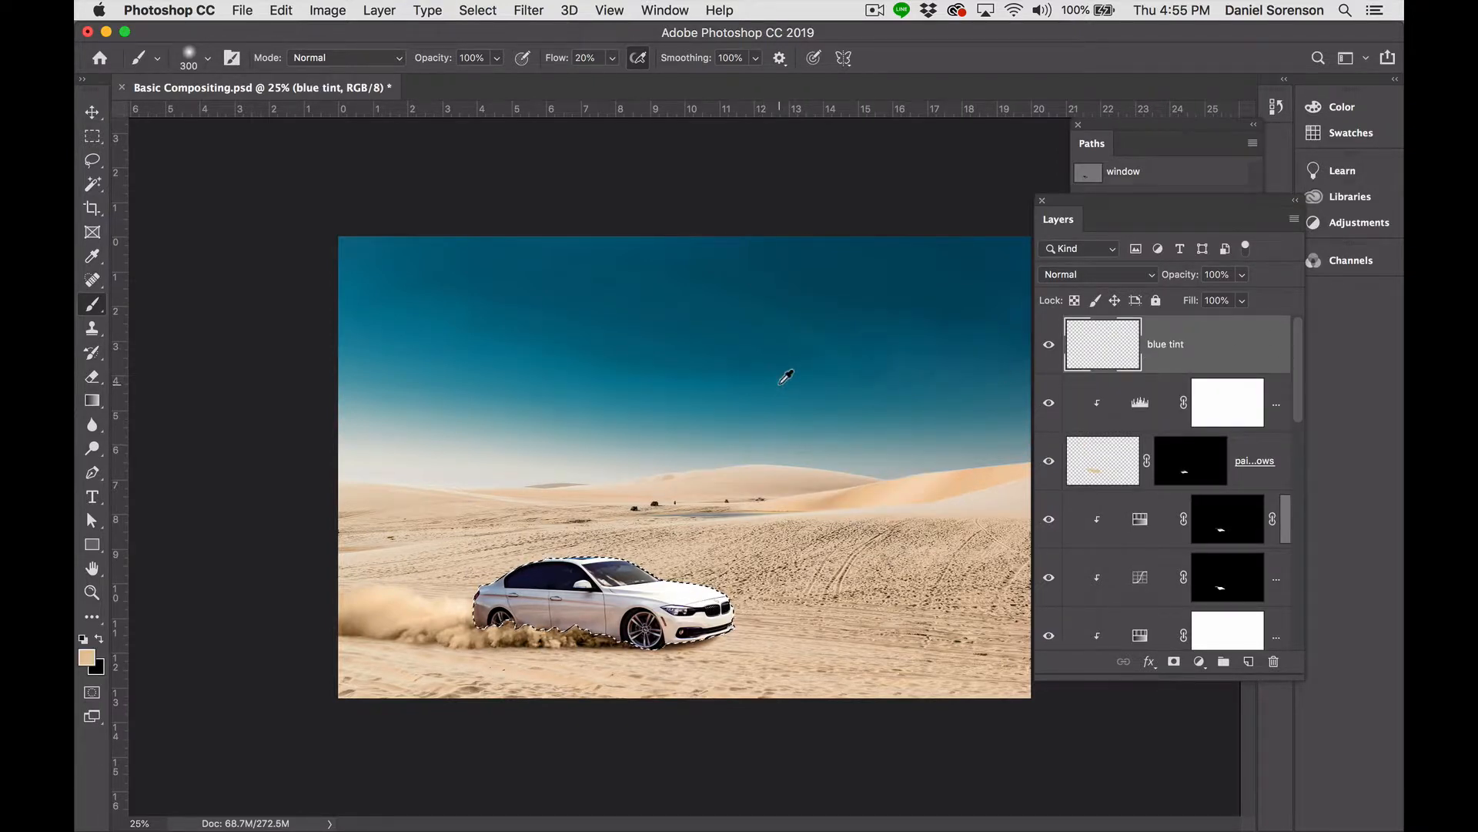
pyautogui.keyDown('alt'); pyautogui.click(779, 383); pyautogui.keyUp('alt')
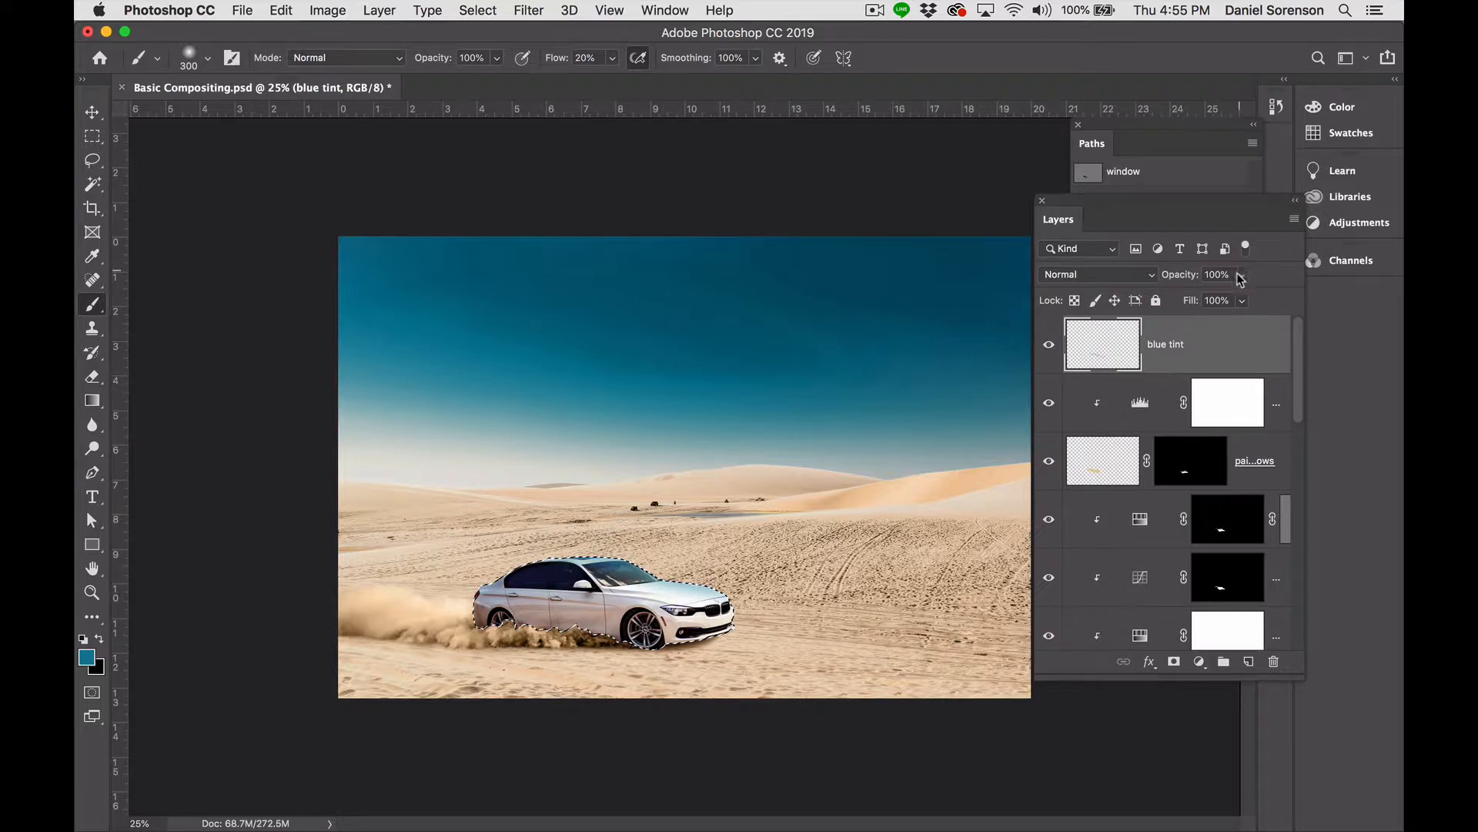
# Clear the selection and set the blue tint layer to Multiply at 51% opacity.
pyautogui.moveTo(1242, 274); pyautogui.dragTo(1207, 300)
pyautogui.press('super+d')
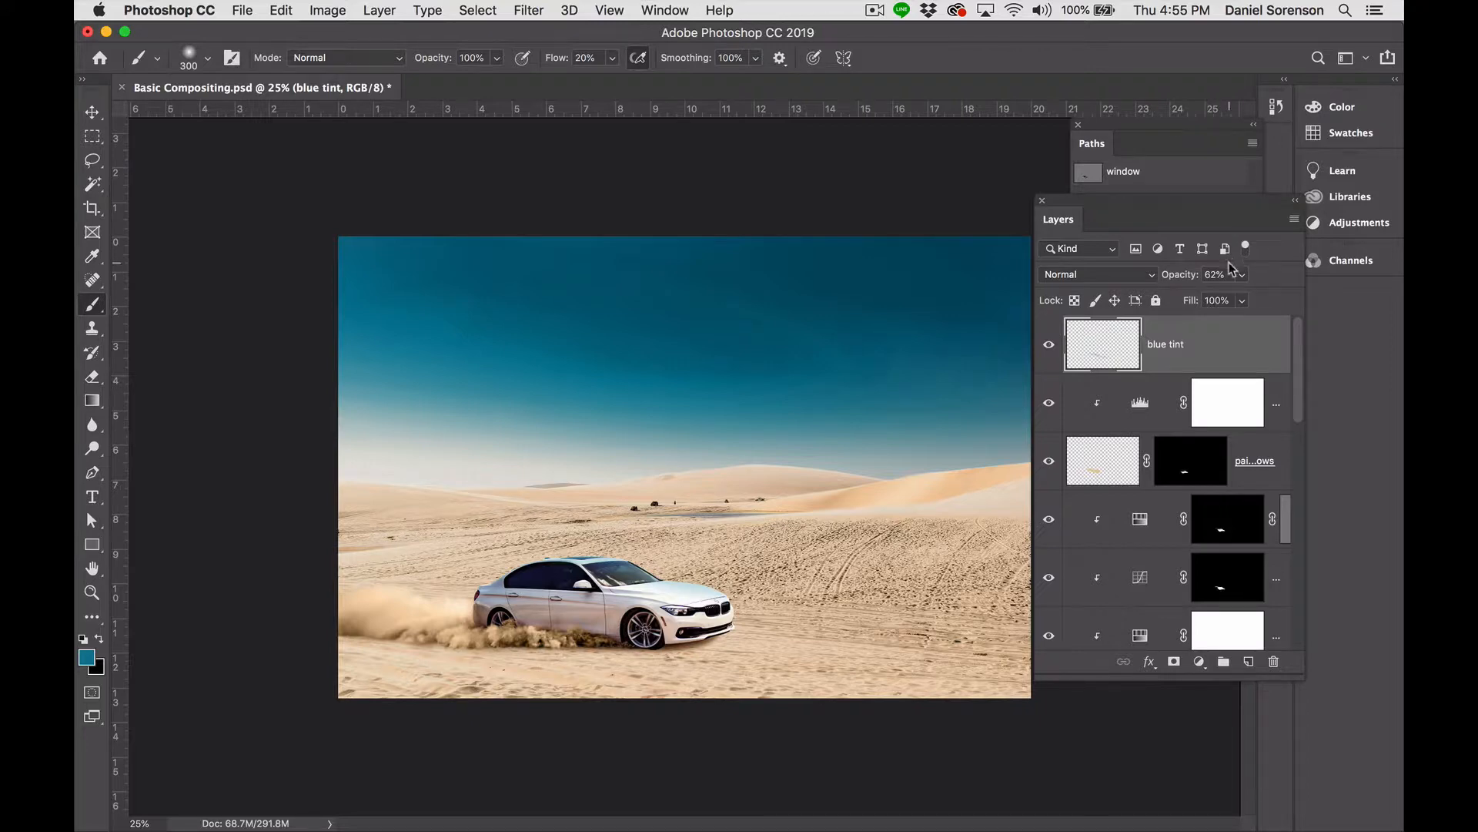
pyautogui.click(1126, 276)
pyautogui.click(1111, 325)
pyautogui.click(1242, 275)
pyautogui.moveTo(1236, 299)
pyautogui.mouseDown()
pyautogui.moveTo(1216, 300)
pyautogui.moveTo(1235, 301)
pyautogui.mouseUp()
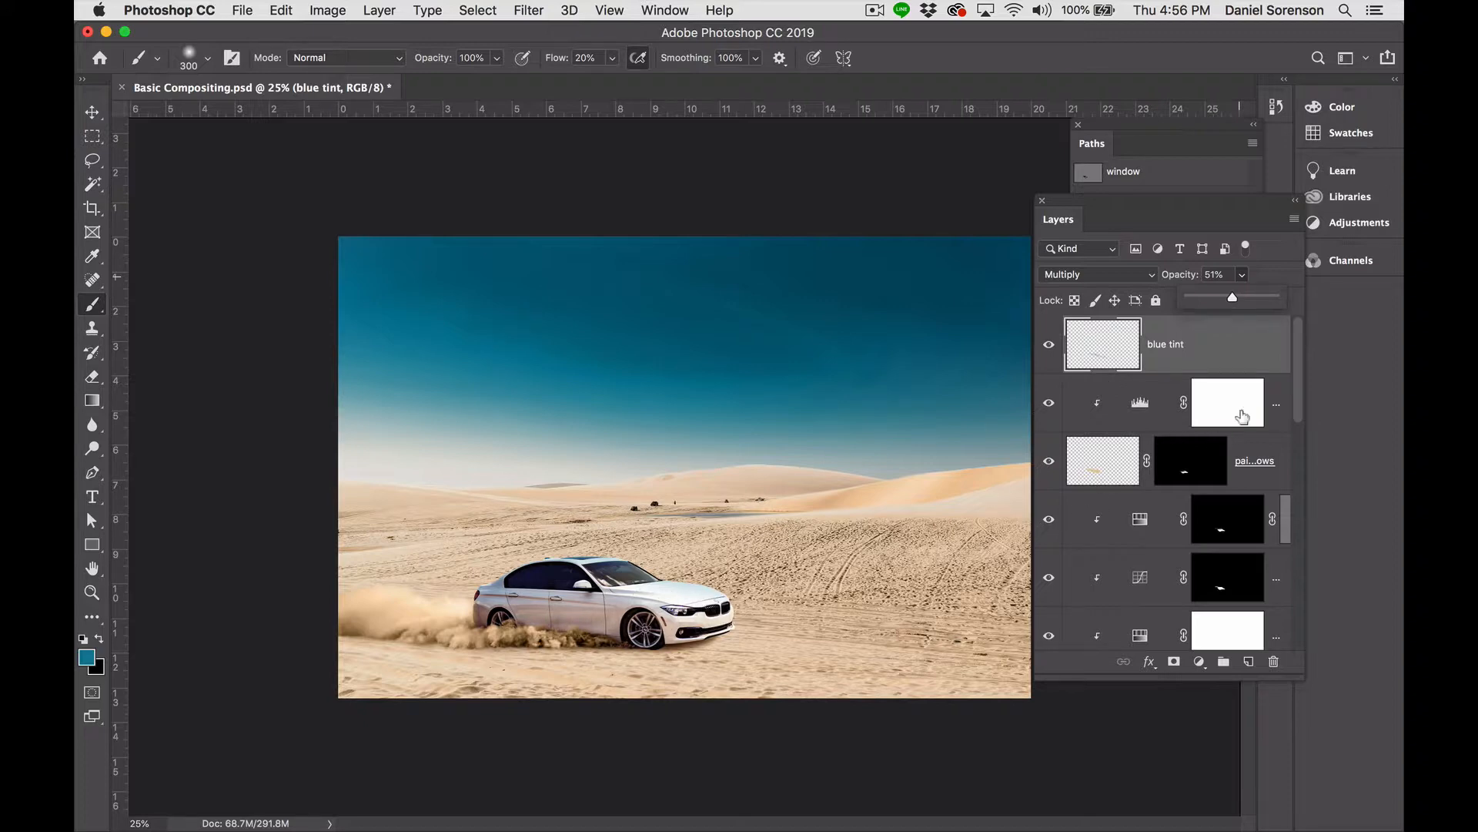
# Create a layer named "darken front" above Hue/Saturation 5, clipped to the car copy layer.
pyautogui.scroll(-3, 1295, 375)
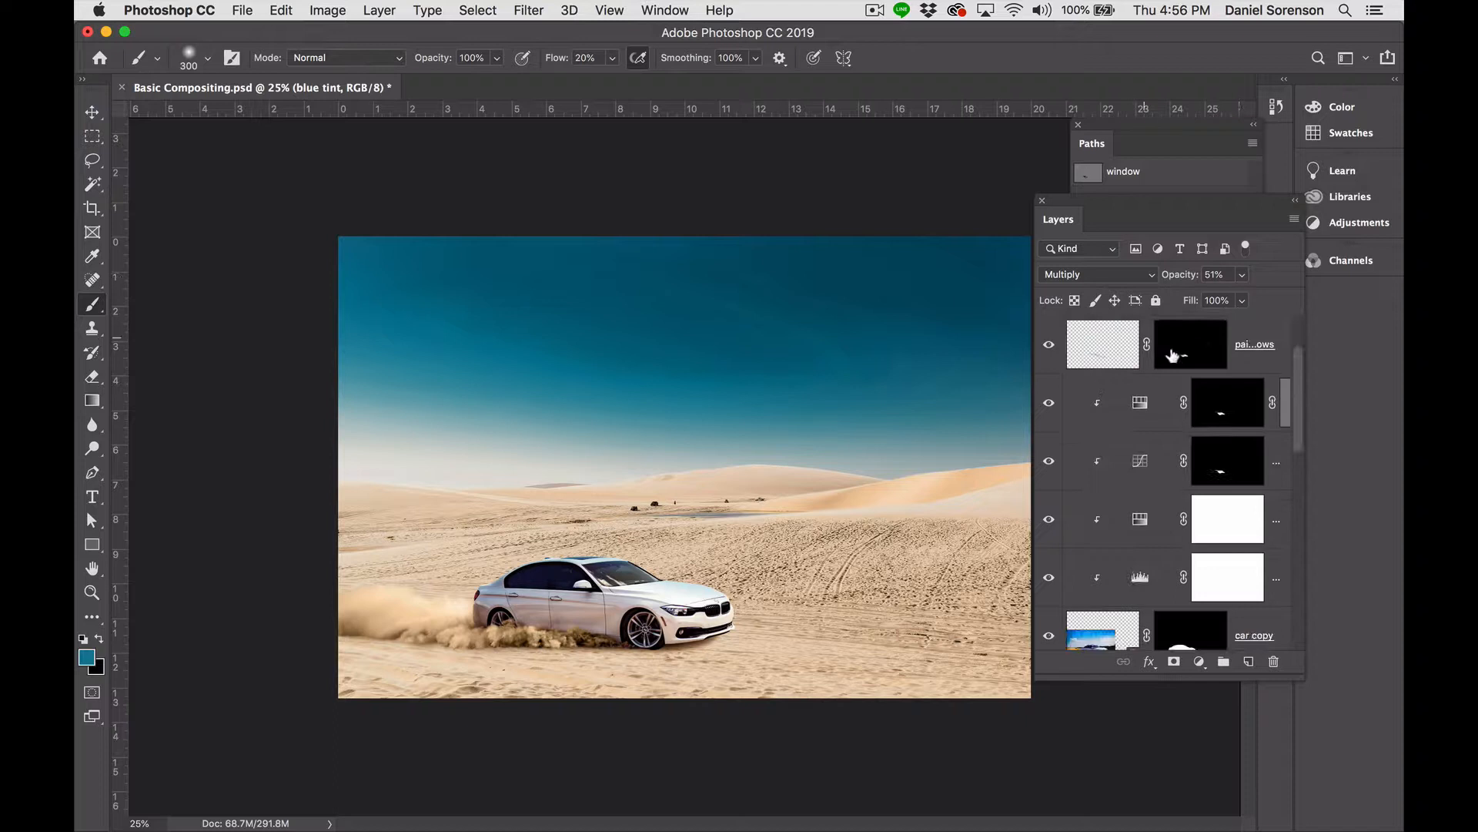
pyautogui.click(1158, 404)
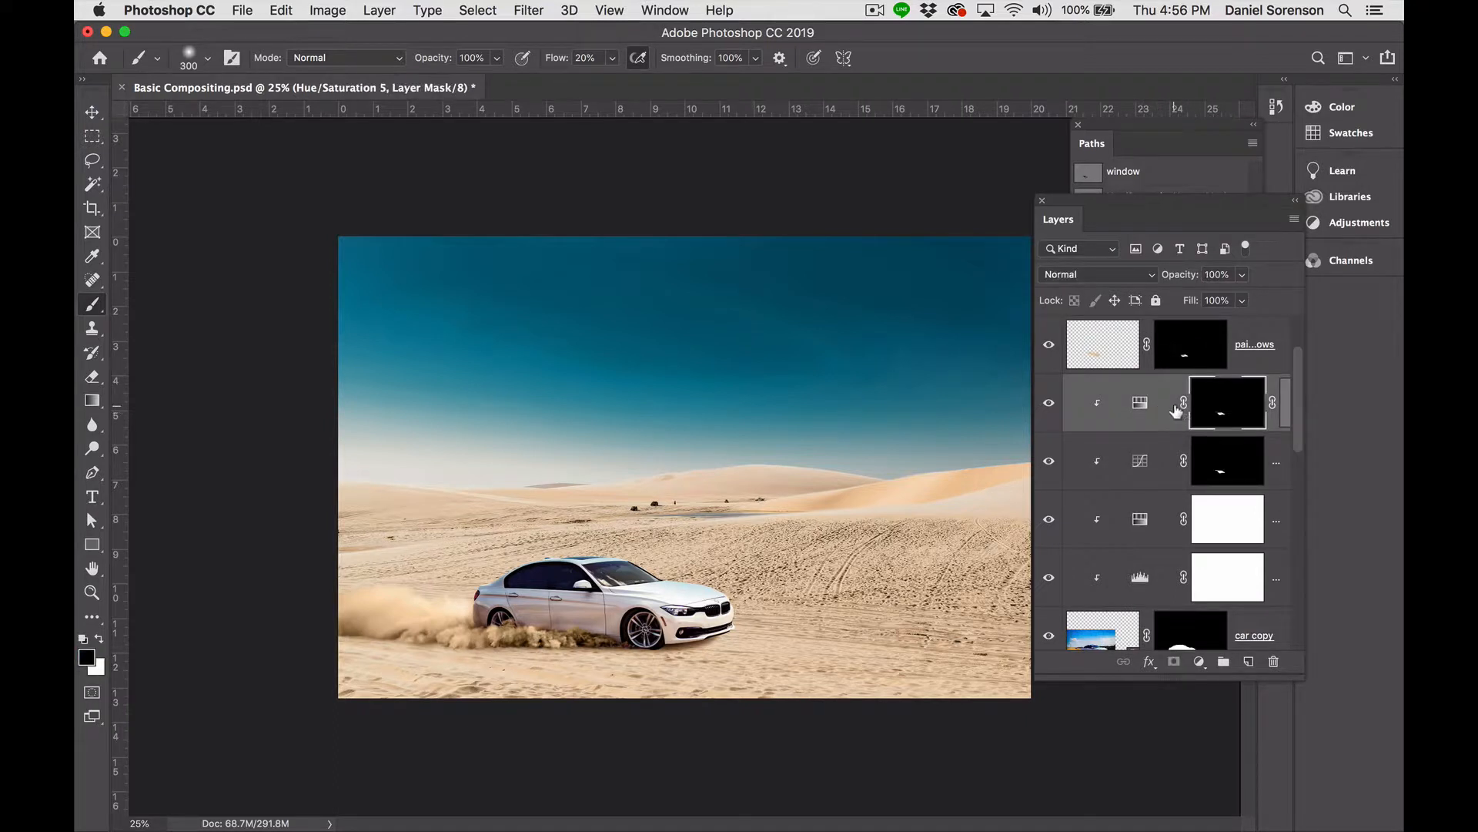
pyautogui.press('super+shift+n')
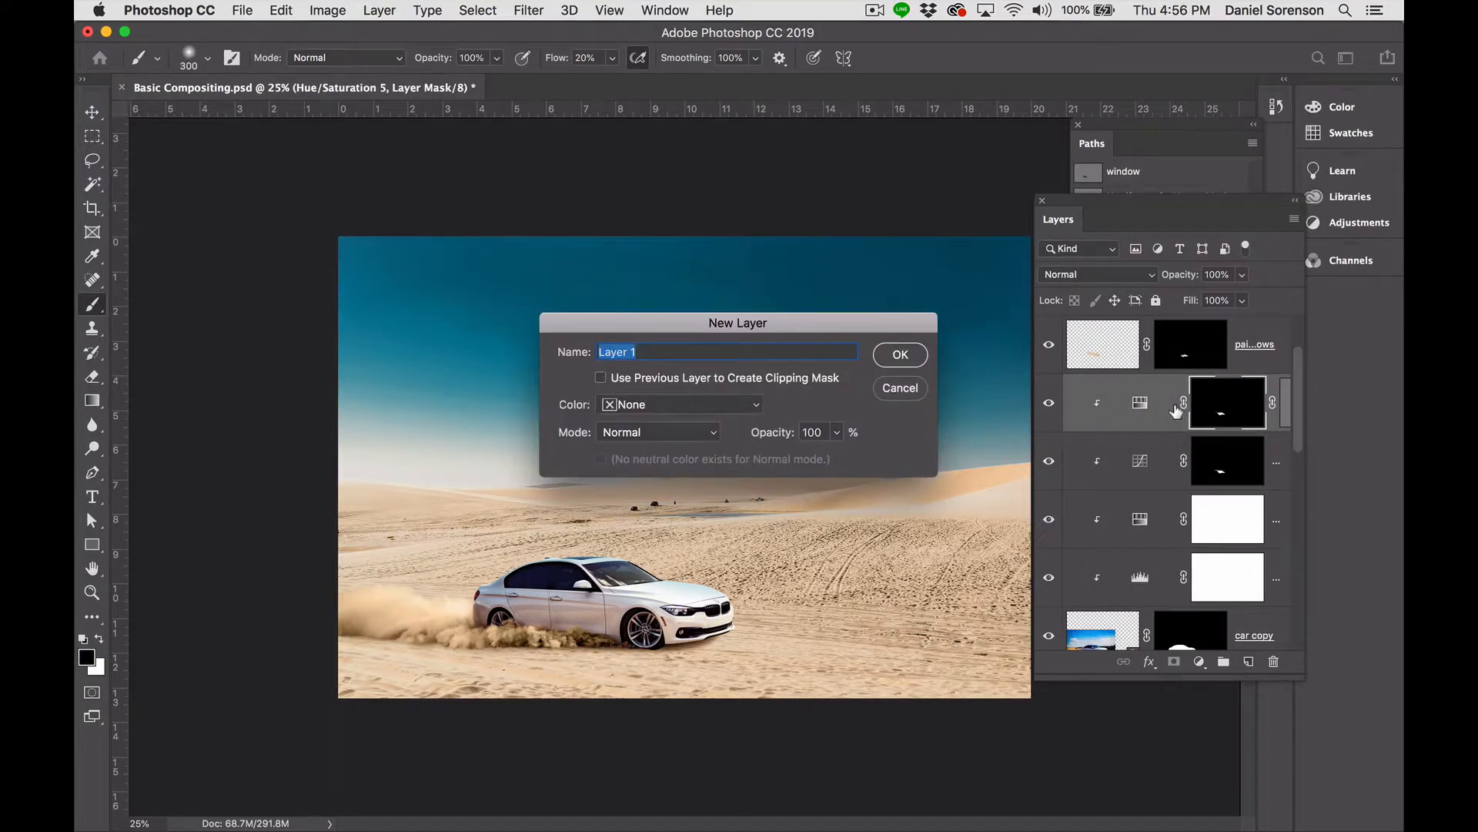
pyautogui.write('darken front')
pyautogui.click(821, 378)
pyautogui.click(898, 356)
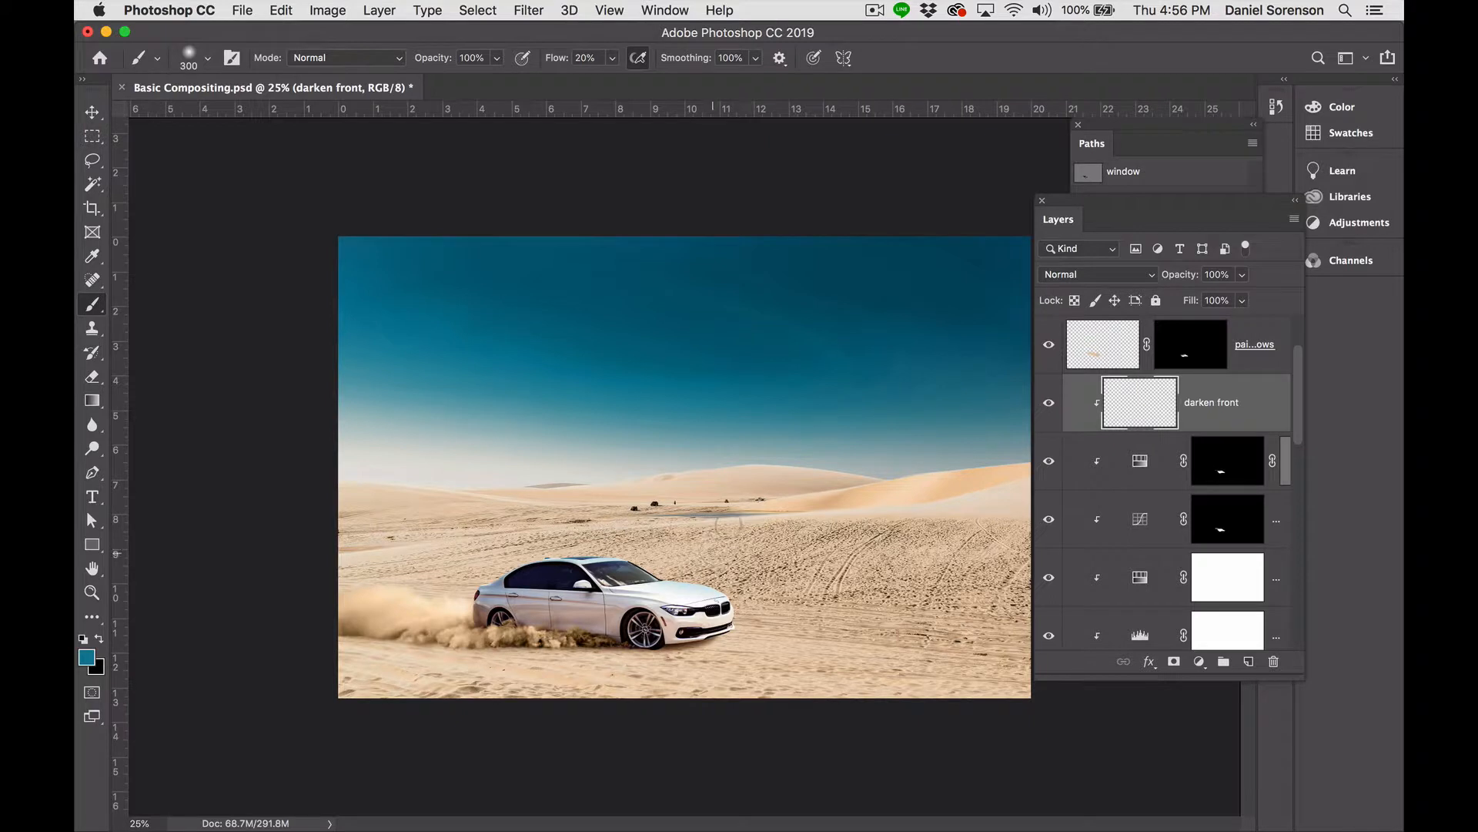
# Set the darken front layer to Multiply and paint a sampled sand colour along the car's front and side with a 700 px brush.
pyautogui.keyDown('alt'); pyautogui.click(842, 498); pyautogui.keyUp('alt')
pyautogui.press(']')
pyautogui.press(']')
pyautogui.click(1099, 278)
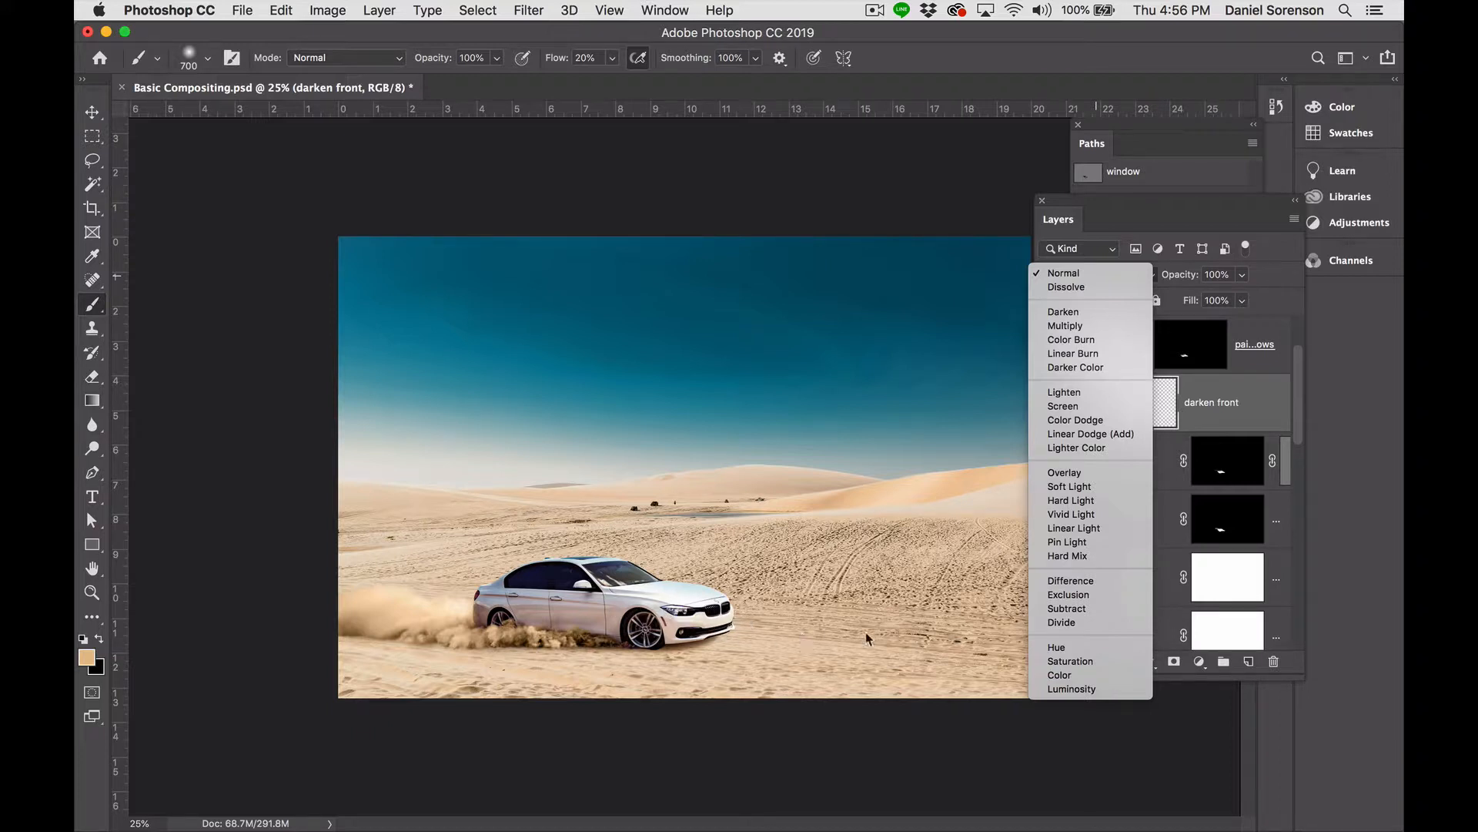
pyautogui.click(1071, 326)
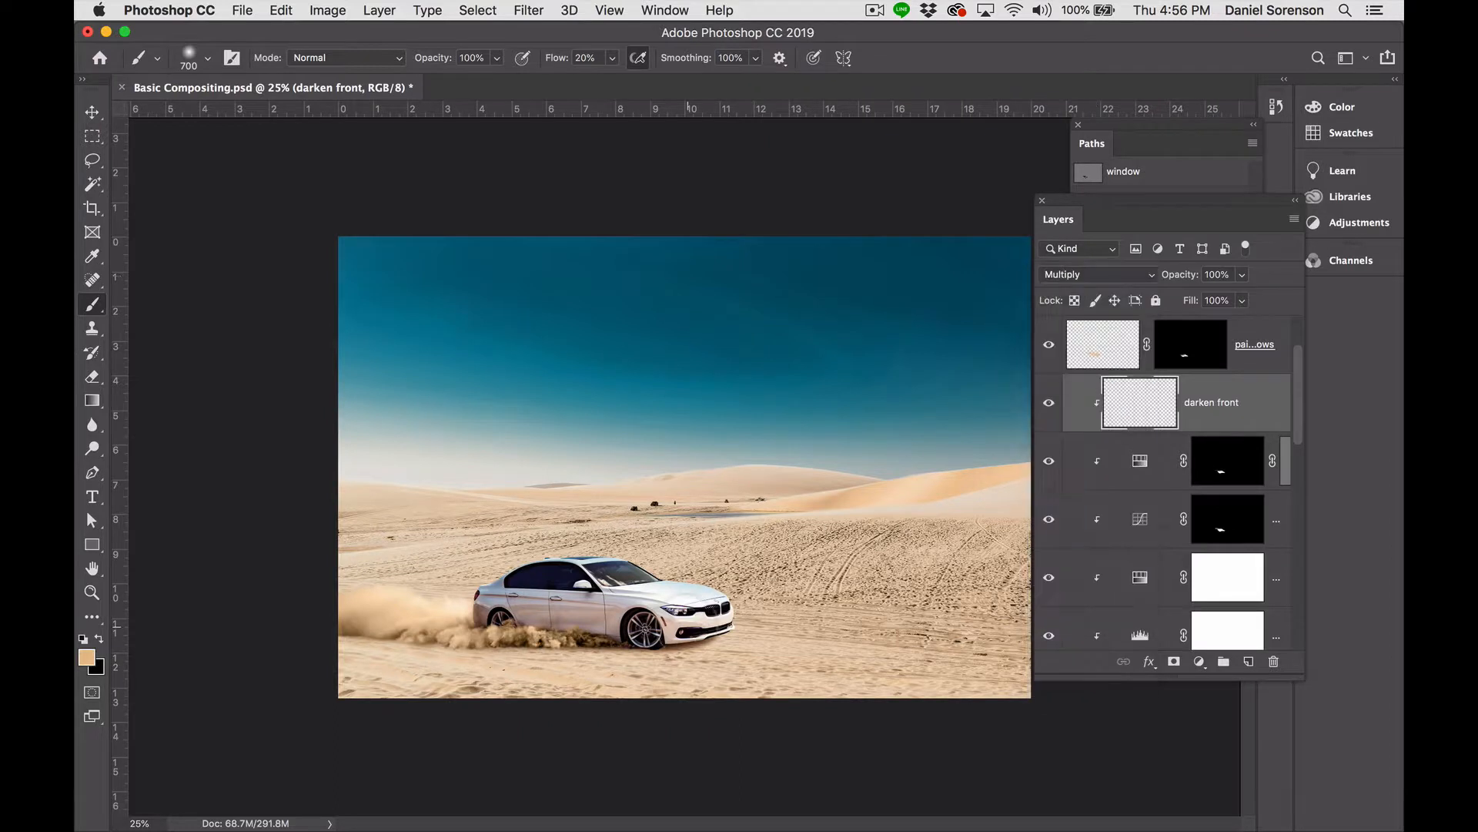
pyautogui.moveTo(727, 616)
pyautogui.mouseDown()
pyautogui.moveTo(616, 623)
pyautogui.moveTo(708, 628)
pyautogui.moveTo(492, 601)
pyautogui.moveTo(446, 611)
pyautogui.moveTo(708, 627)
pyautogui.moveTo(468, 625)
pyautogui.moveTo(712, 627)
pyautogui.moveTo(450, 616)
pyautogui.moveTo(638, 624)
pyautogui.mouseUp()
# Add a mask to the darken front layer and paint black over the car's hood and upper body with a 250 px brush.
pyautogui.press('[')
pyautogui.press('[')
pyautogui.press('[')
pyautogui.press('[')
pyautogui.press('[')
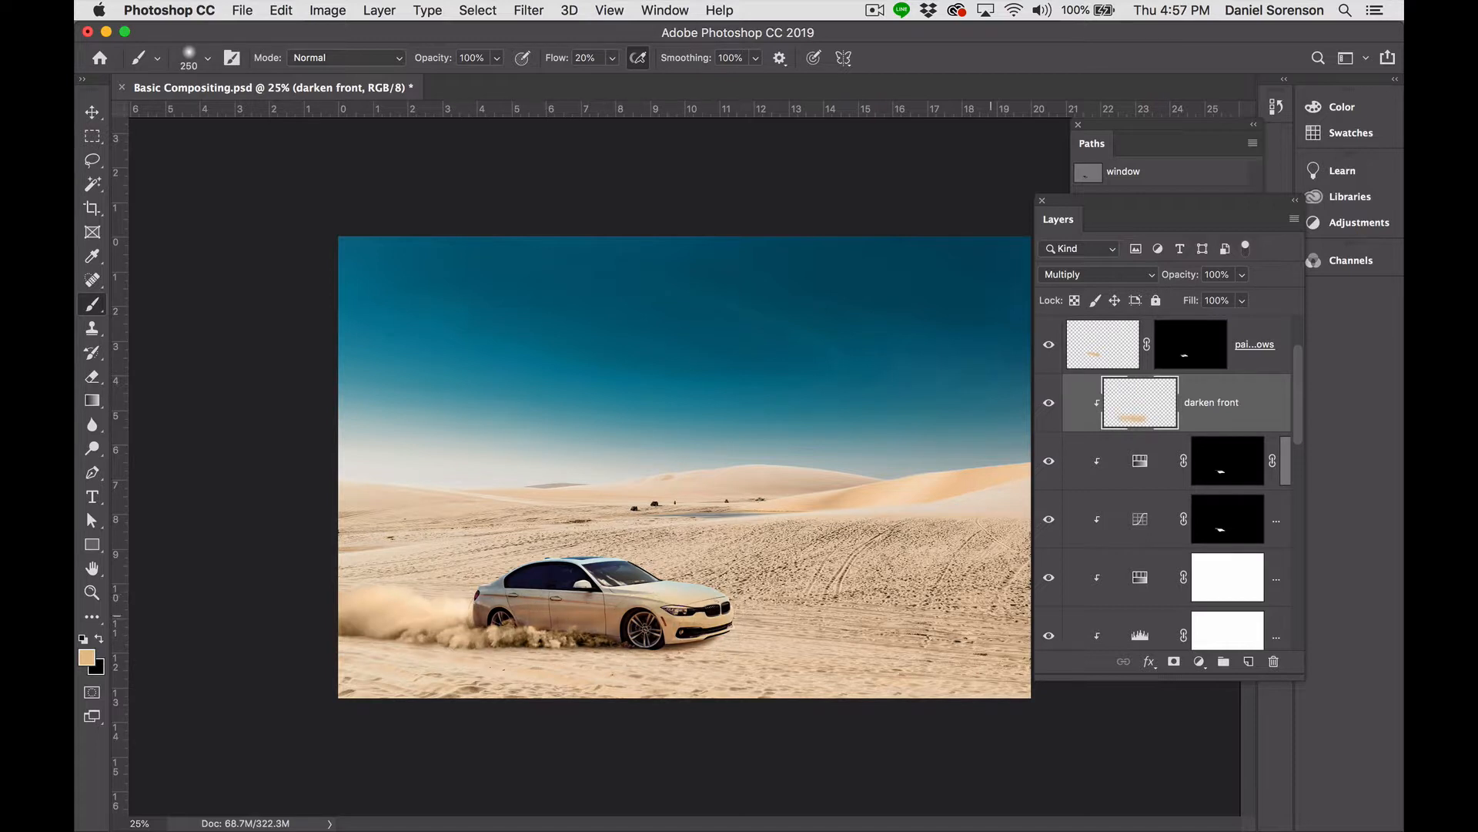
pyautogui.click(1174, 662)
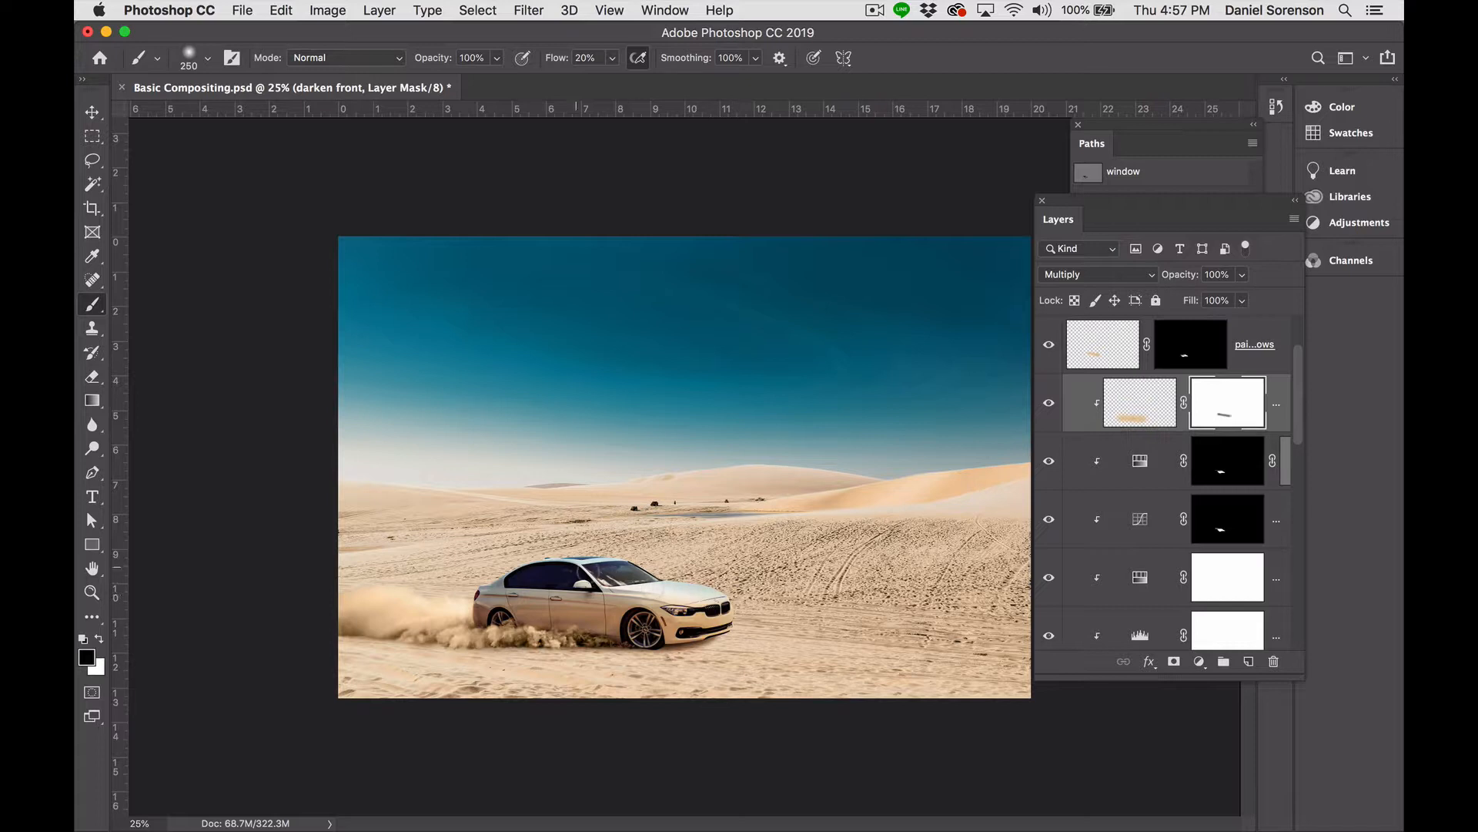
pyautogui.moveTo(655, 587); pyautogui.dragTo(590, 570)
# Add a mask to the blue tint layer and paint black along the car to reduce the tint.
pyautogui.scroll(3, 1296, 368)
pyautogui.click(1270, 354)
pyautogui.click(1174, 661)
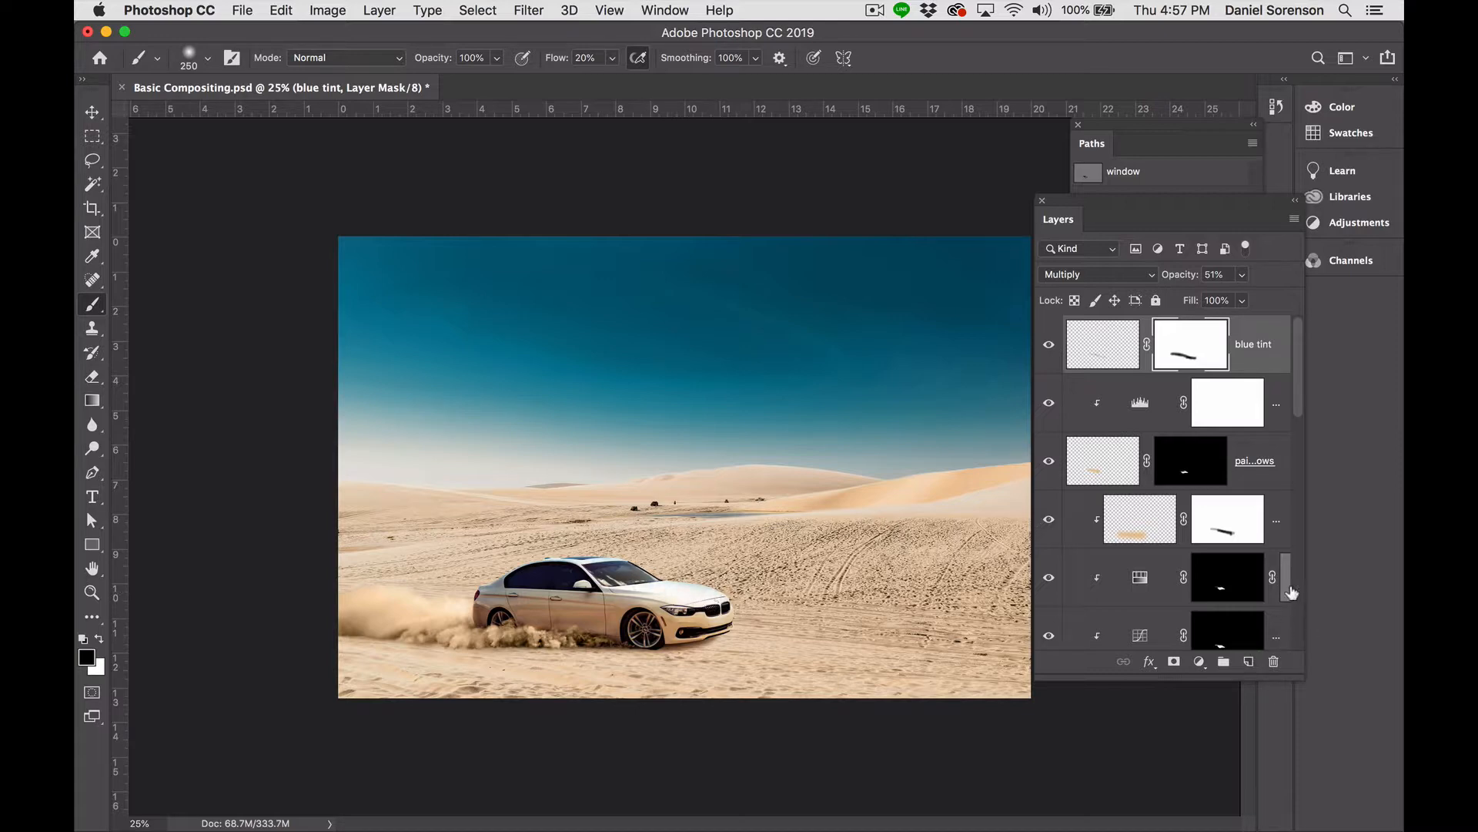
# Create a new layer named "dk blue" directly above the Hue/Saturation 1 adjustment.
pyautogui.moveTo(1298, 387); pyautogui.dragTo(1298, 642)
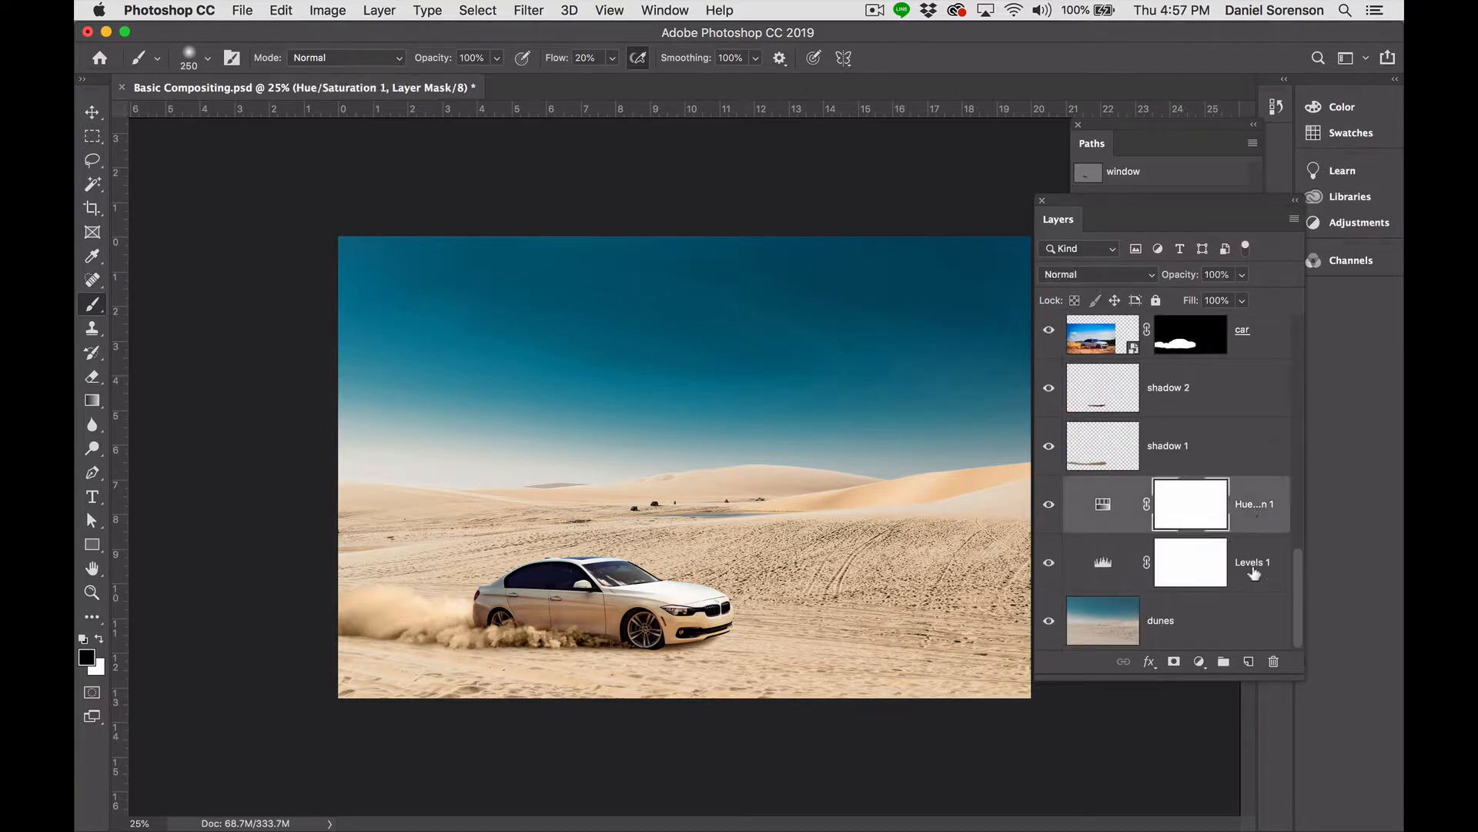
pyautogui.click(1259, 510)
pyautogui.press('super+shift+n')
pyautogui.write('dk blue')
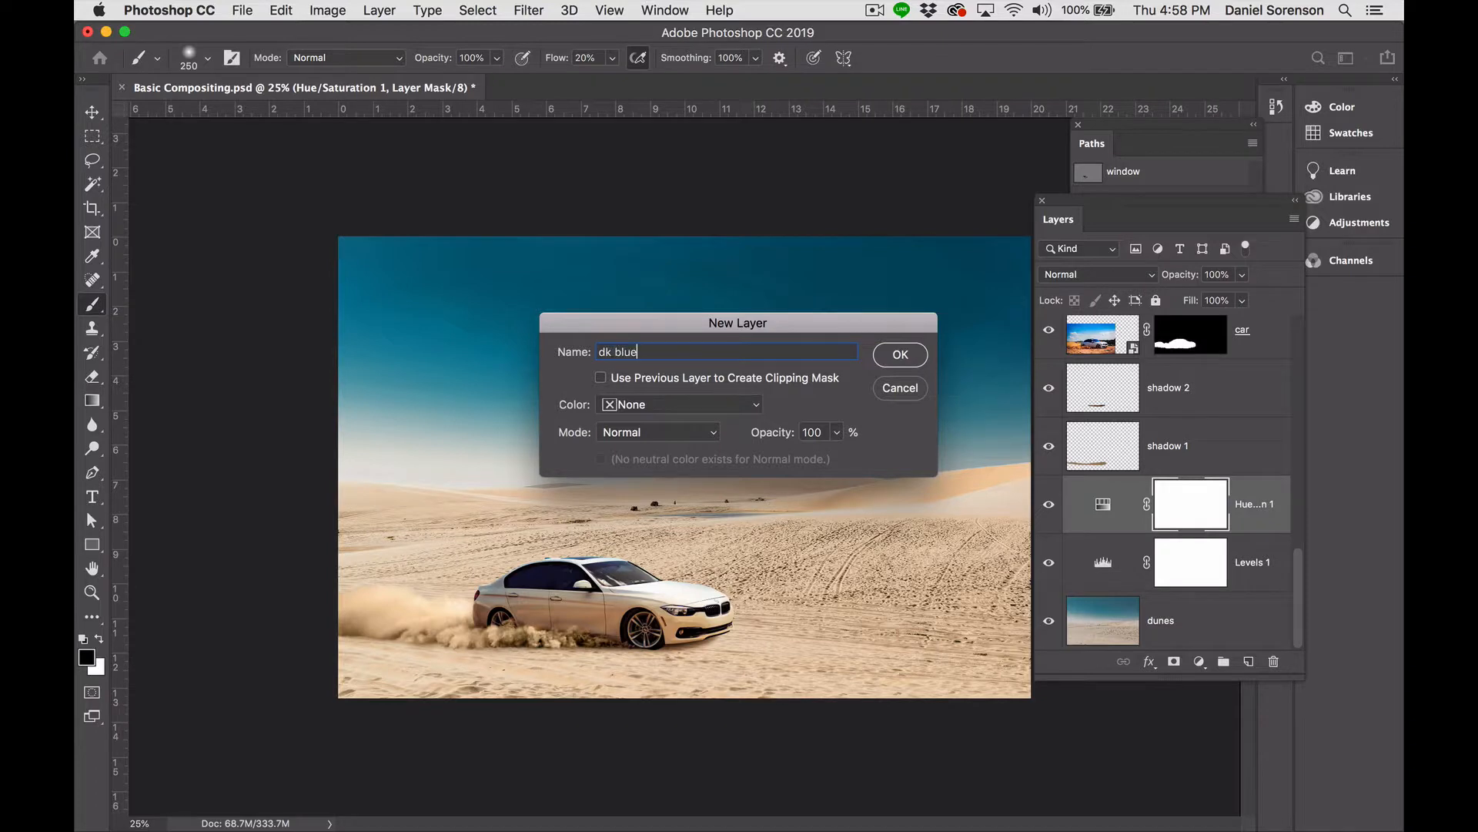
pyautogui.press('Return')
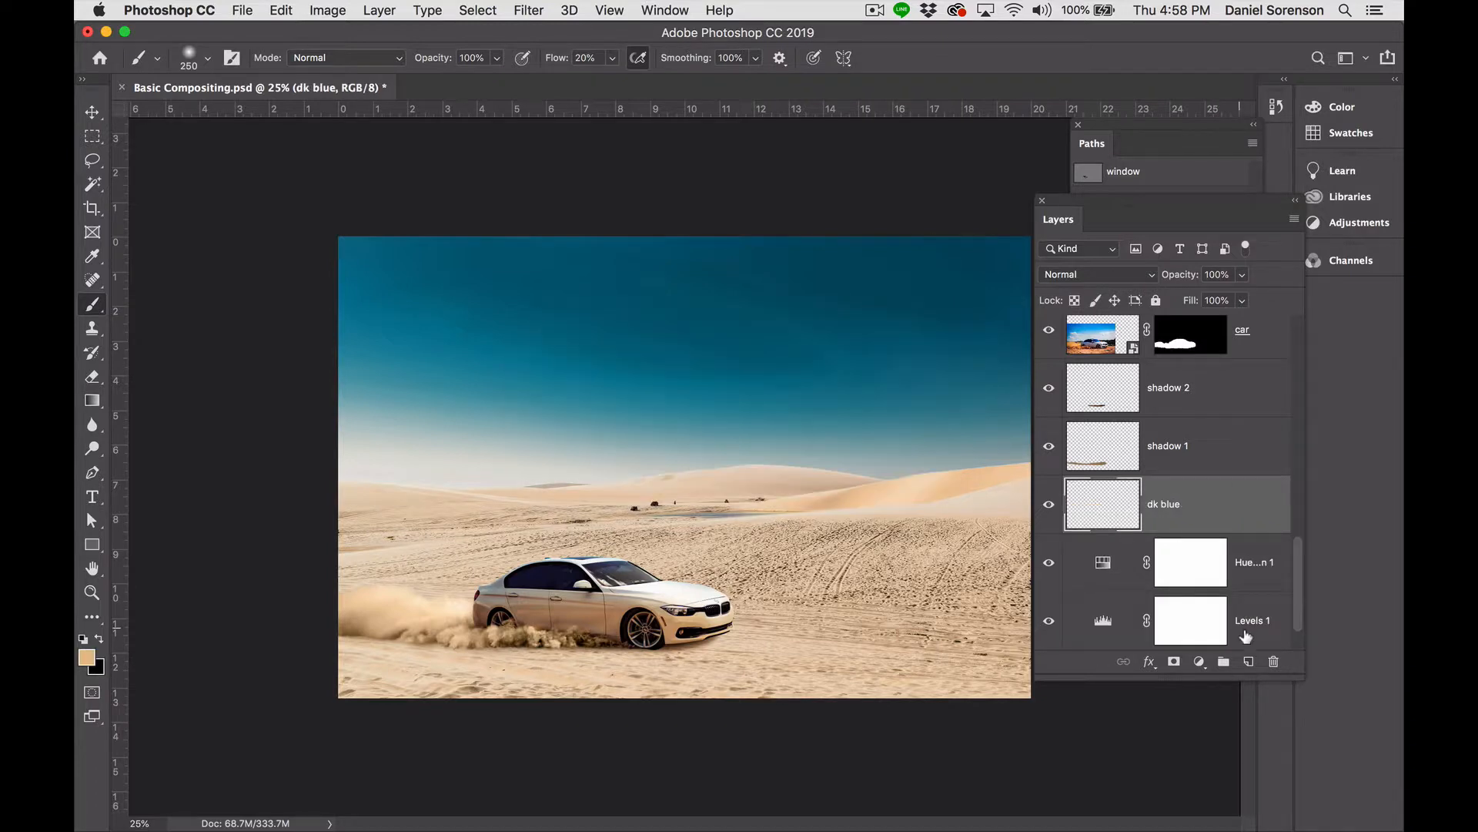
# Draw linear foreground-to-transparent gradients down the sky on the dk blue layer, using dark blue sampled from the sky's top edge.
pyautogui.moveTo(1296, 560); pyautogui.dragTo(1295, 624)
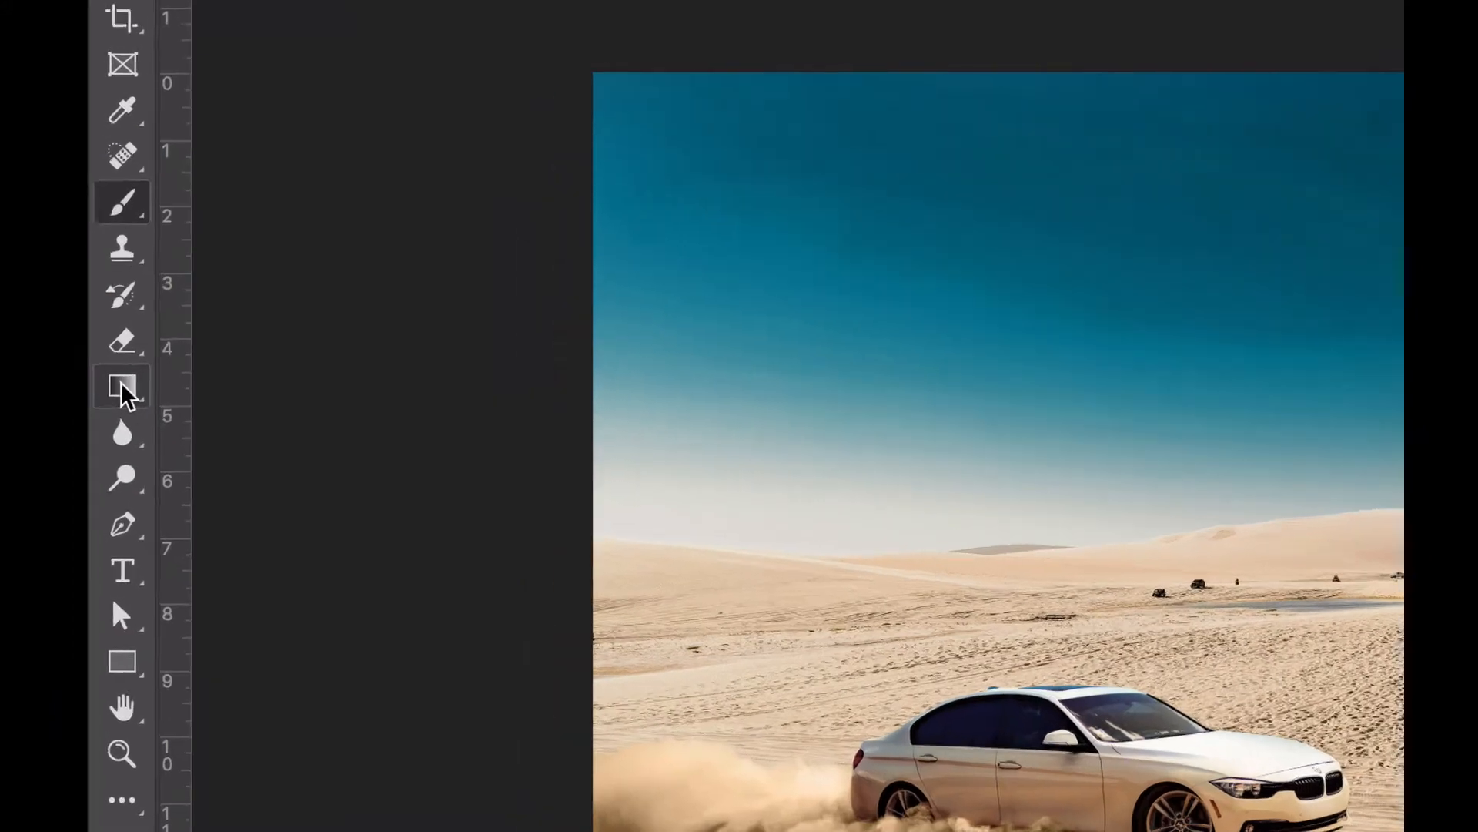
pyautogui.click(92, 402)
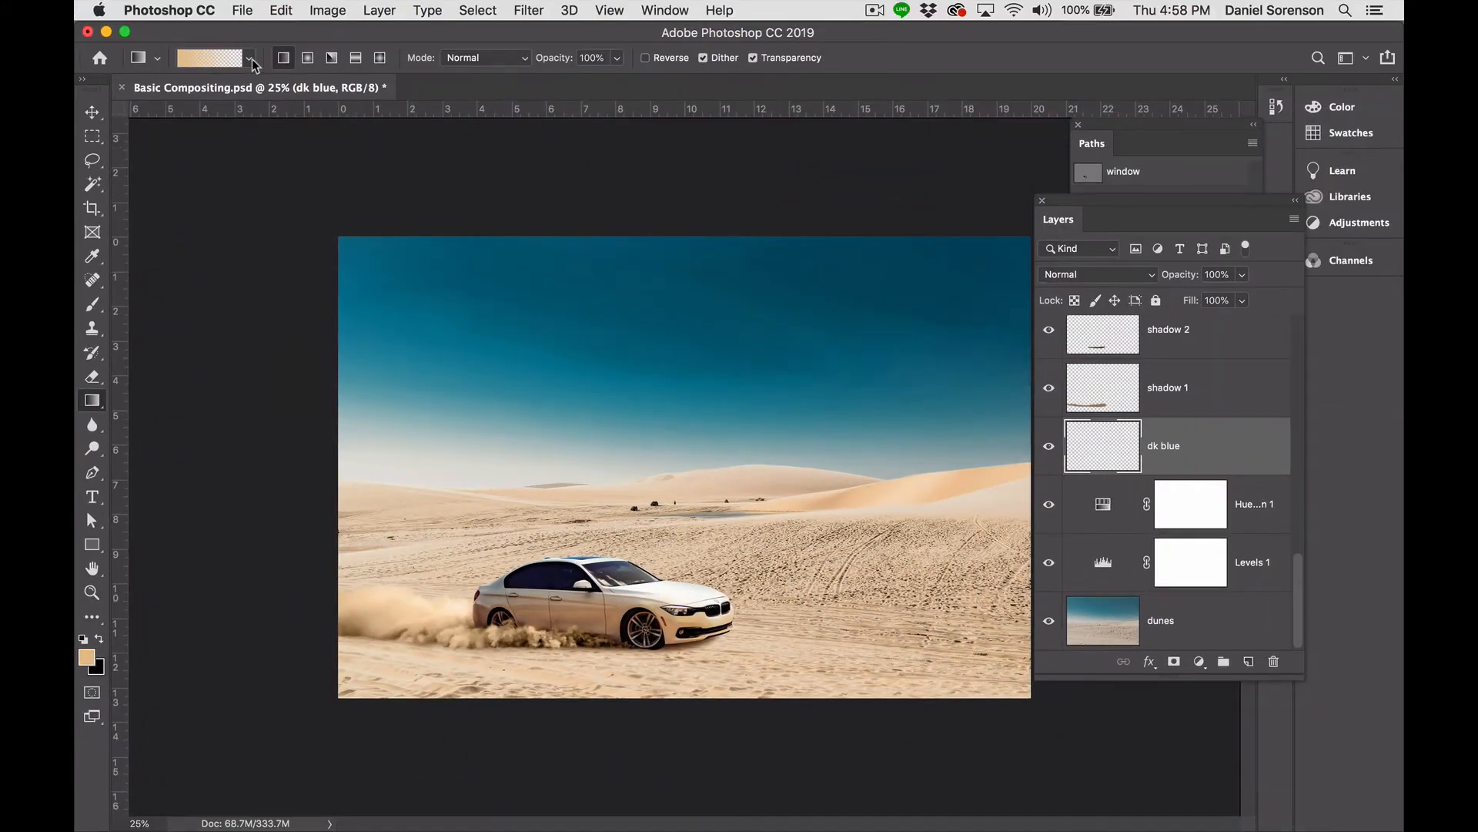
pyautogui.click(250, 59)
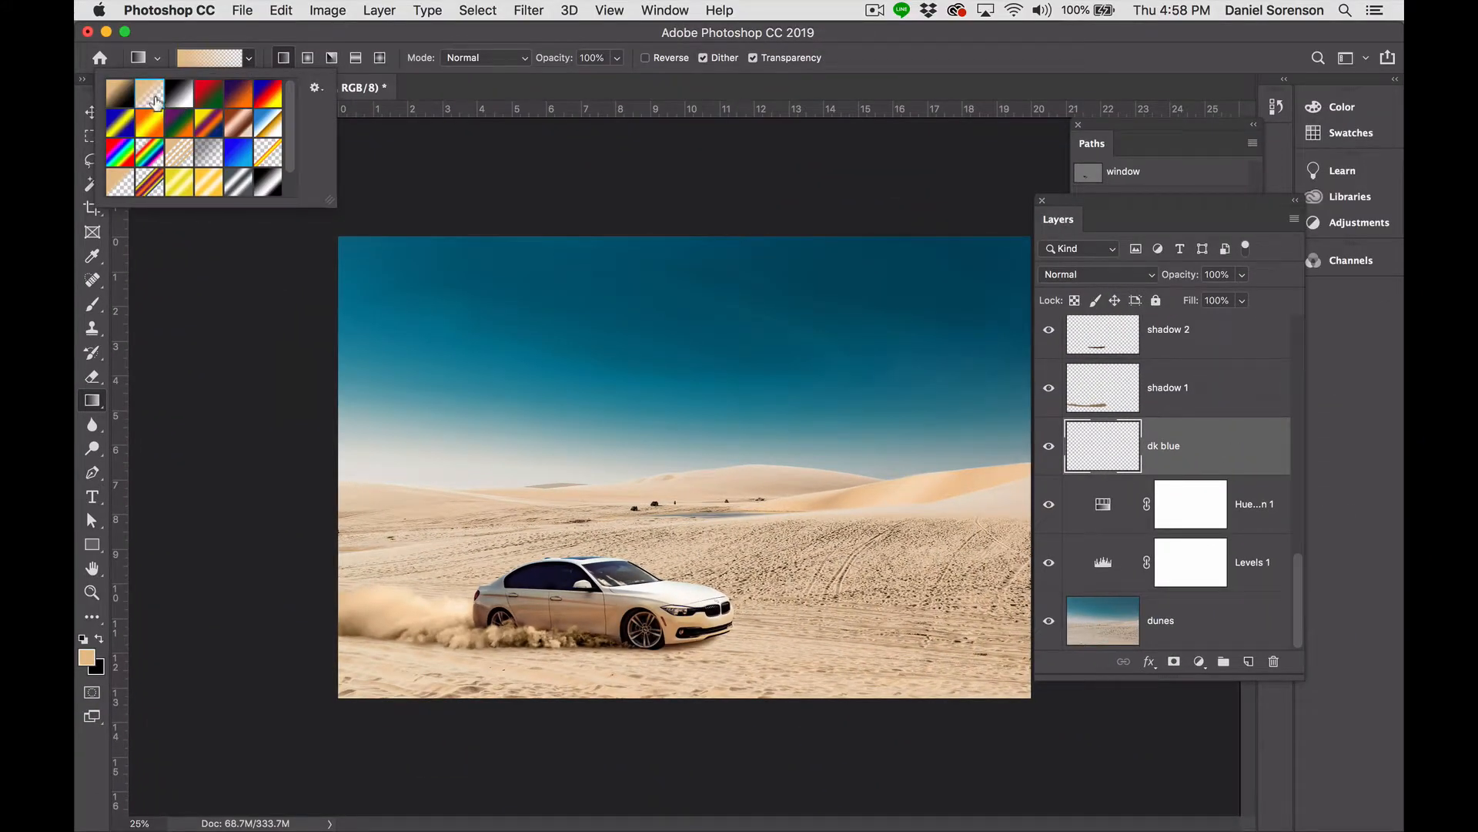
pyautogui.click(284, 59)
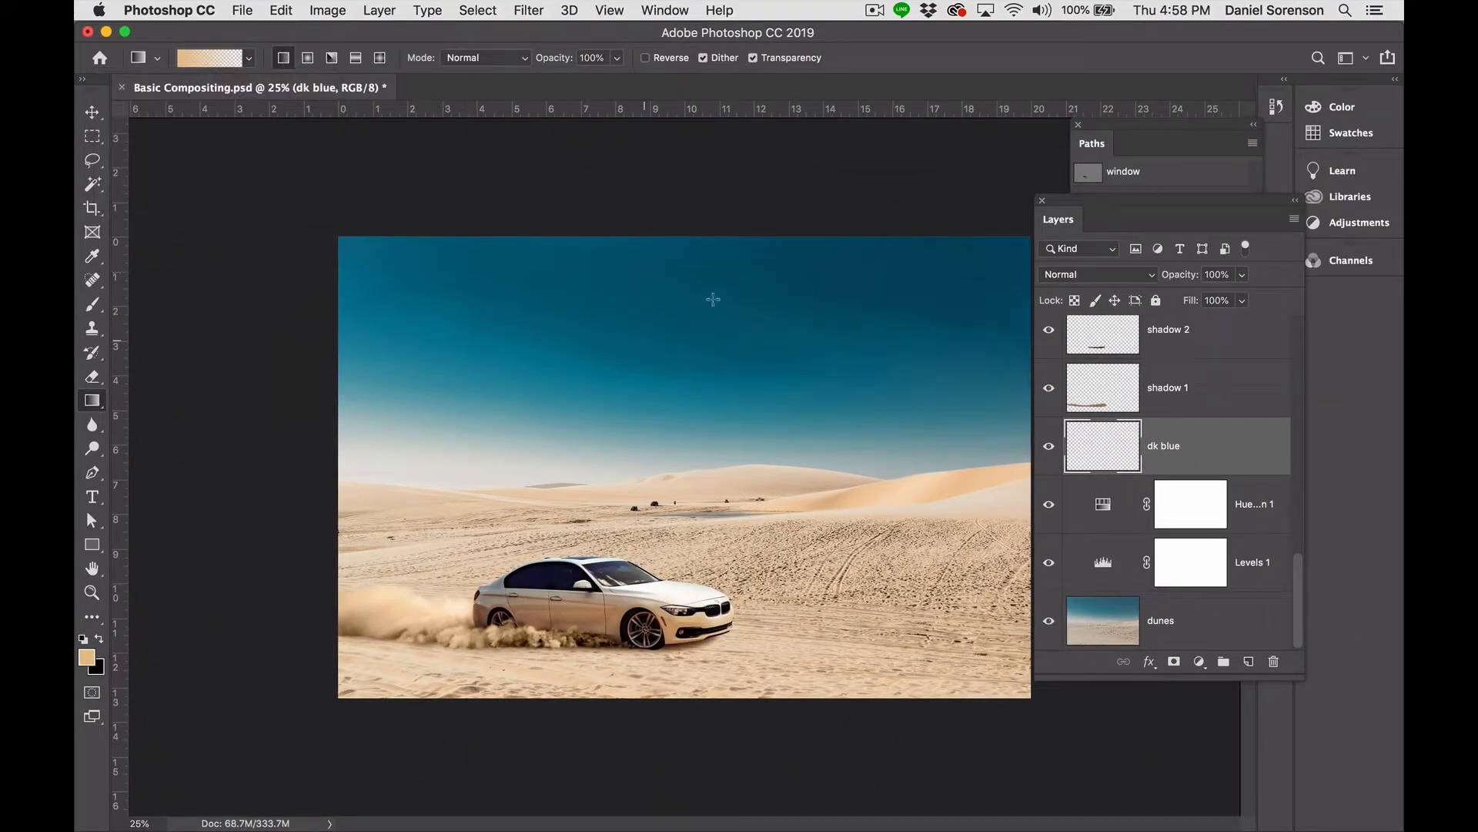
pyautogui.keyDown('alt'); pyautogui.click(894, 238); pyautogui.keyUp('alt')
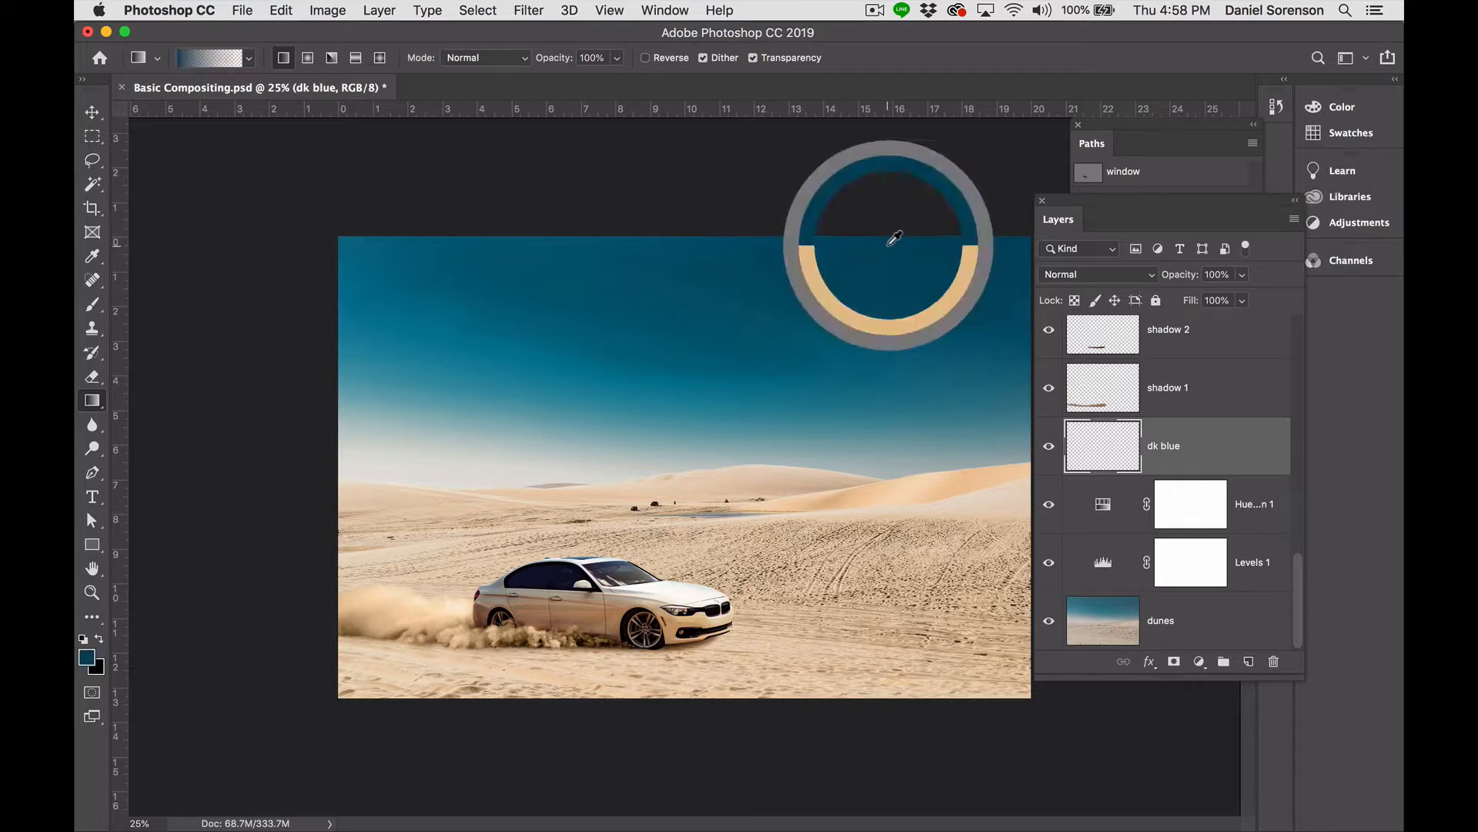
pyautogui.moveTo(718, 227); pyautogui.dragTo(708, 433)
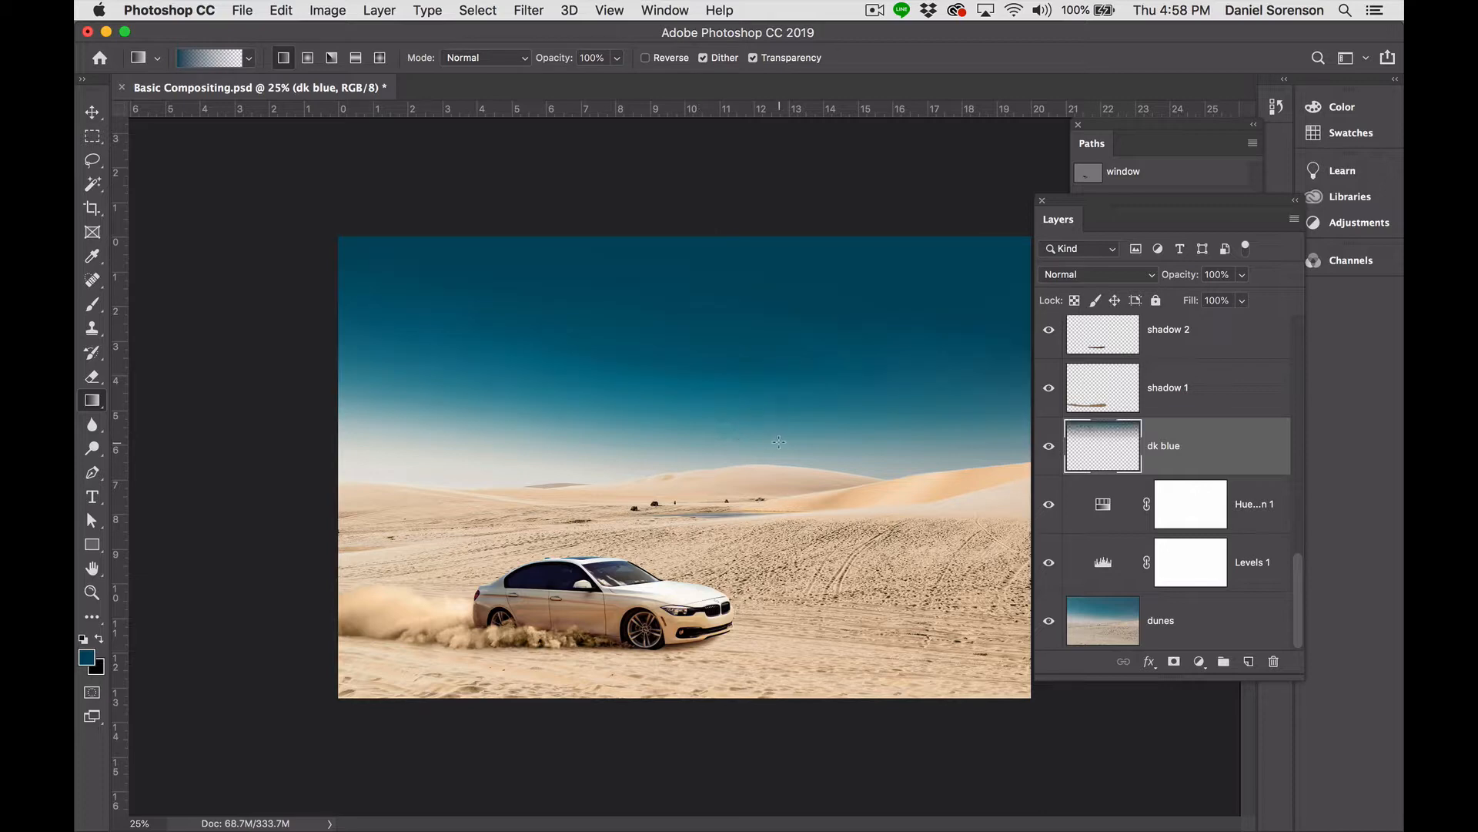
pyautogui.moveTo(716, 202); pyautogui.dragTo(713, 376)
# Create a new layer named "mid blue" between dk blue and Hue/Saturation 1.
pyautogui.click(1114, 502)
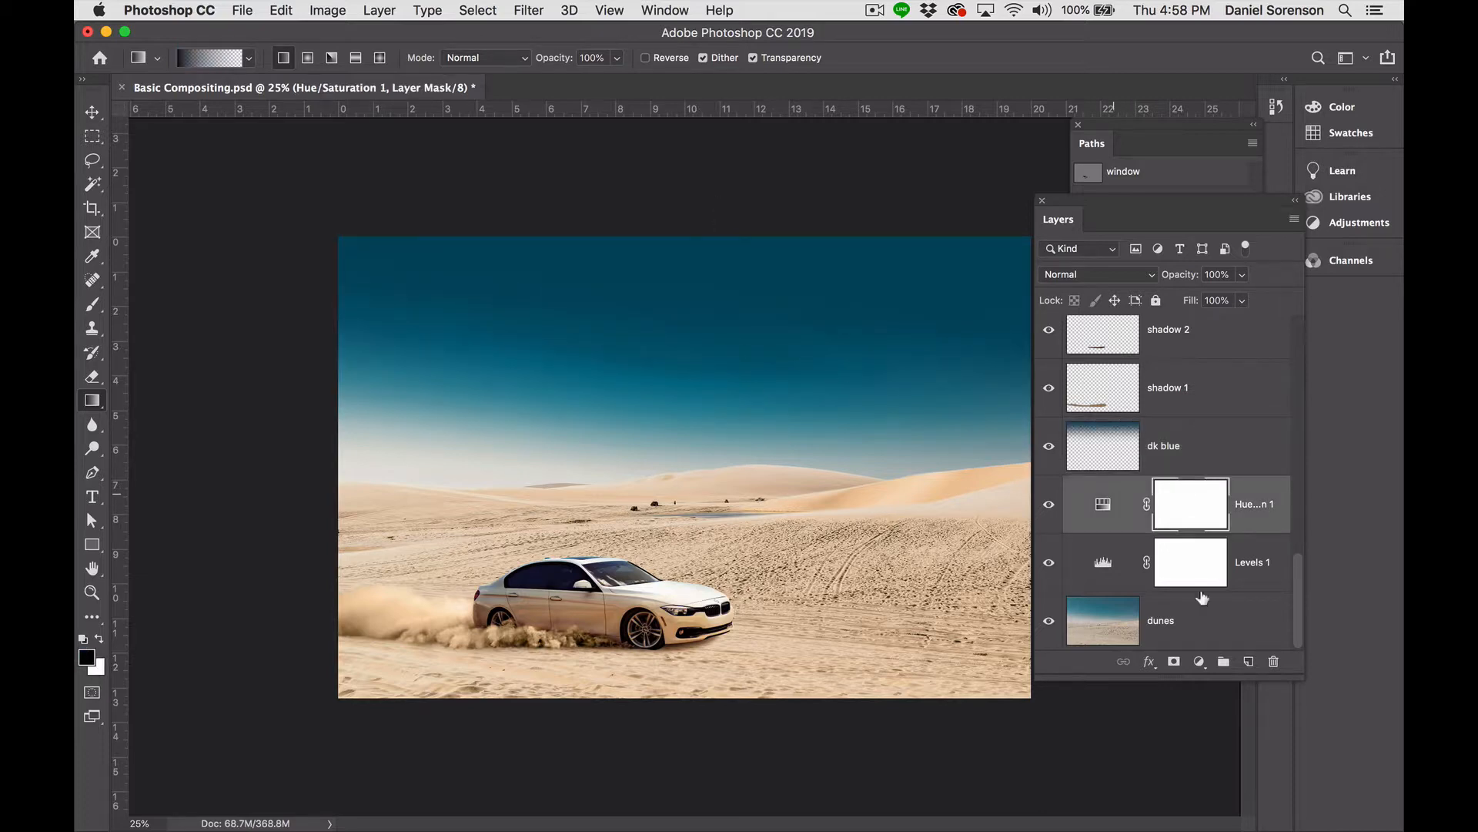
pyautogui.press('super+shift+n')
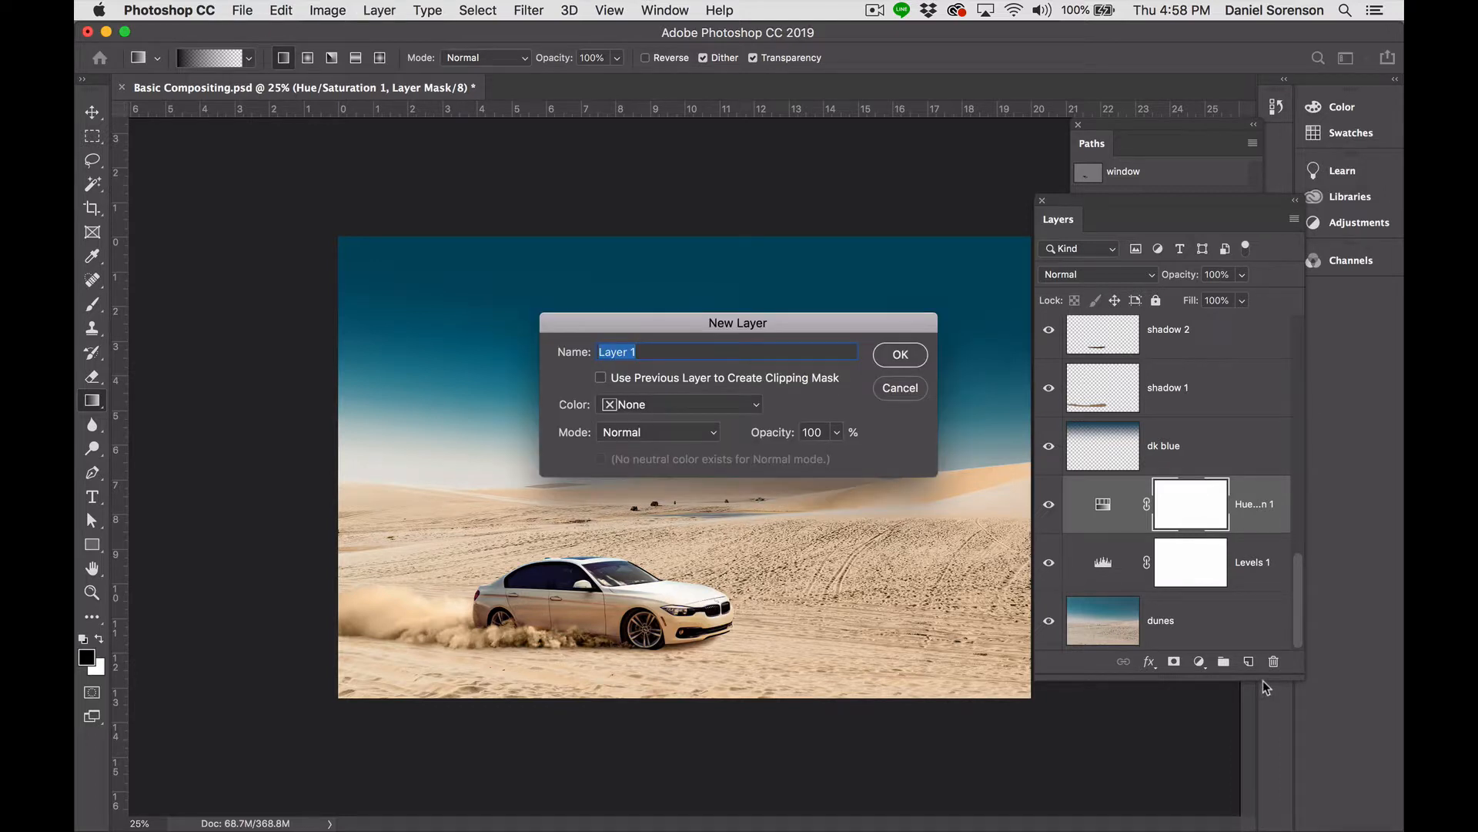
pyautogui.write('mid blue')
pyautogui.click(917, 359)
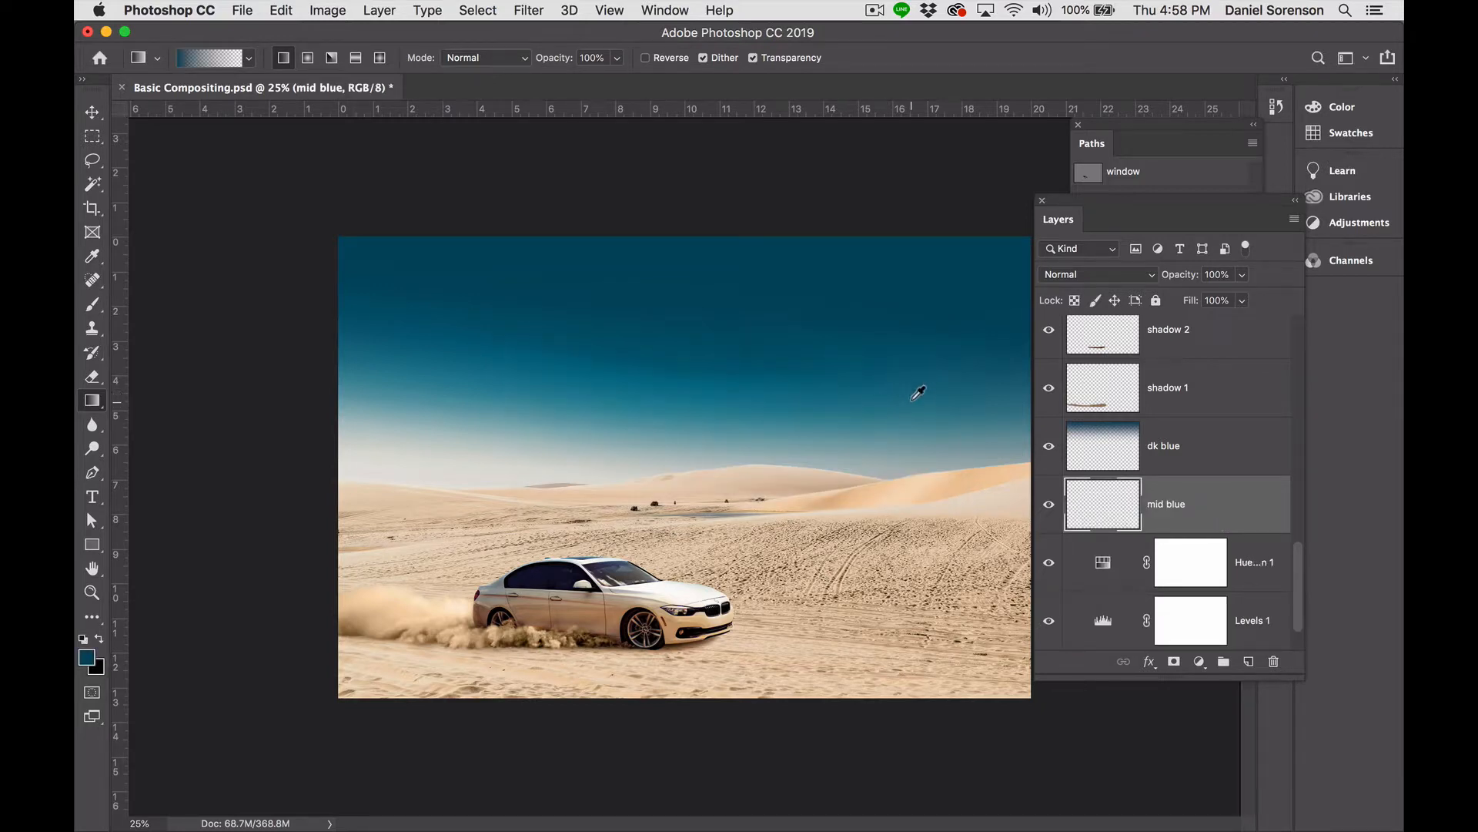
# Sample a medium blue from the lower sky and draw gradients down toward the horizon on the mid blue layer.
pyautogui.keyDown('alt'); pyautogui.click(897, 388); pyautogui.keyUp('alt')
pyautogui.moveTo(725, 253); pyautogui.dragTo(736, 400)
pyautogui.moveTo(734, 455); pyautogui.dragTo(734, 455)
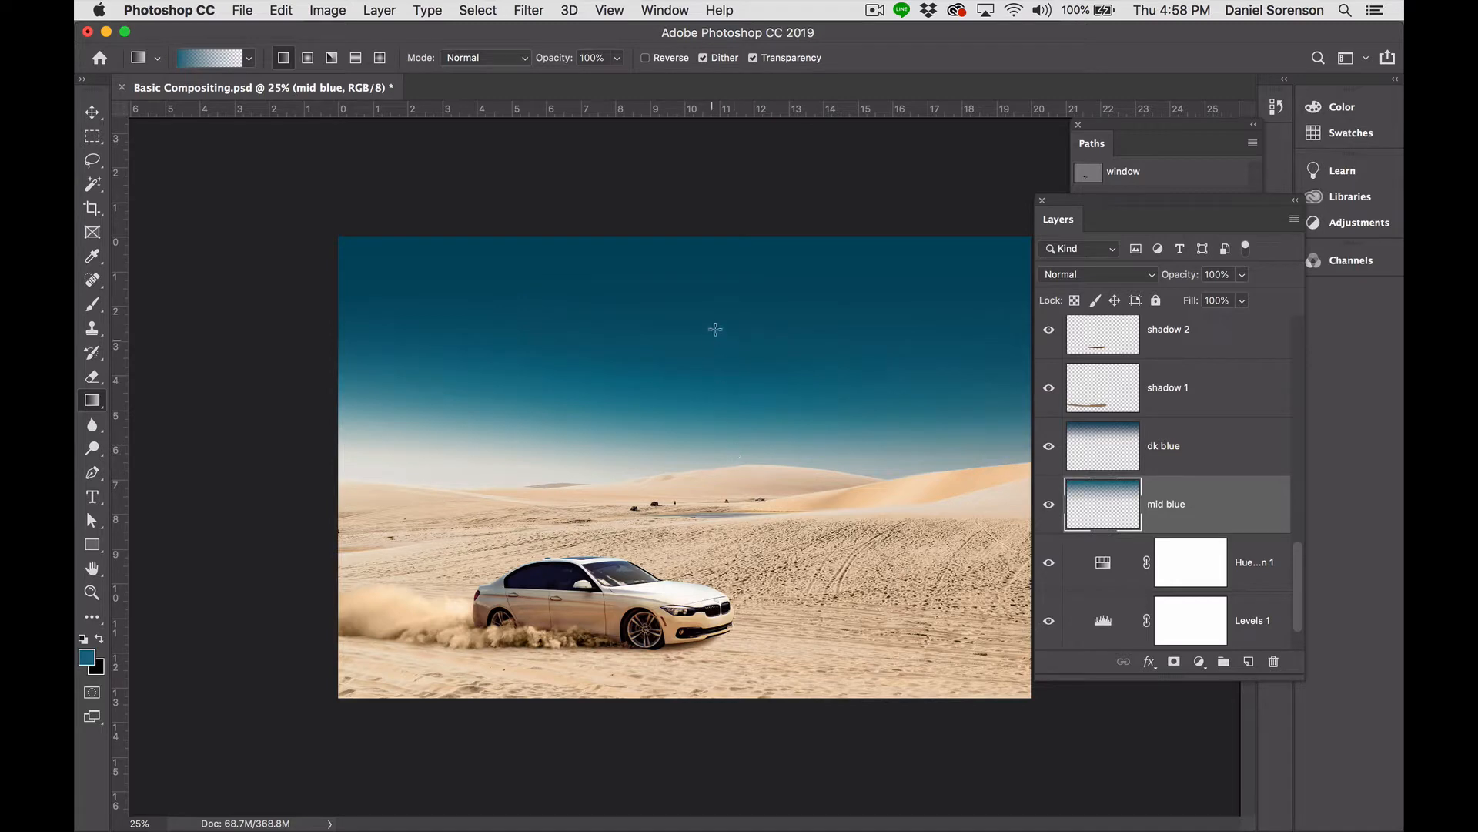
pyautogui.moveTo(719, 304); pyautogui.dragTo(729, 443)
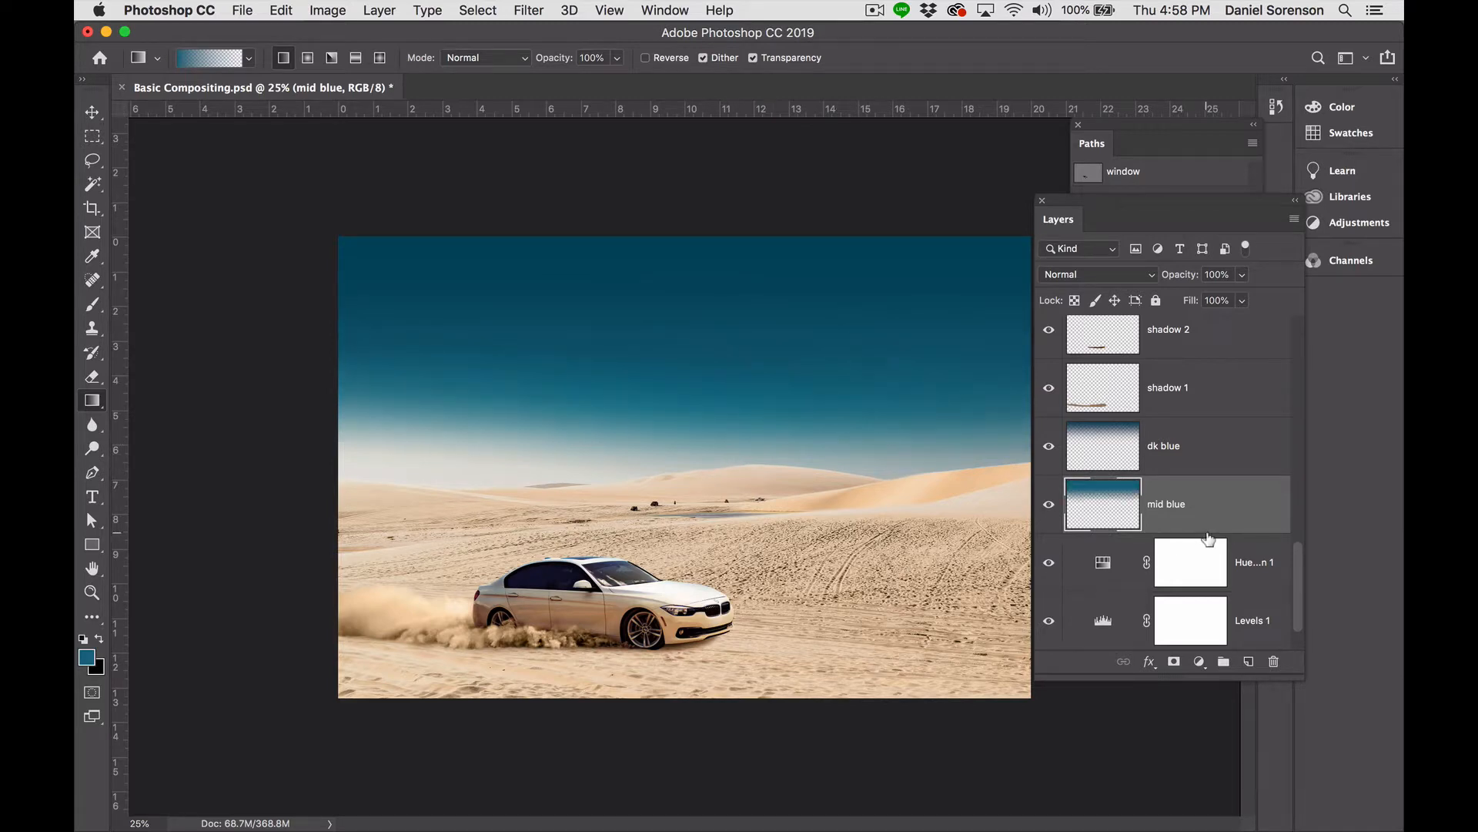
# Create a new layer named "lt bue" between mid blue and Hue/Saturation 1.
pyautogui.click(1198, 574)
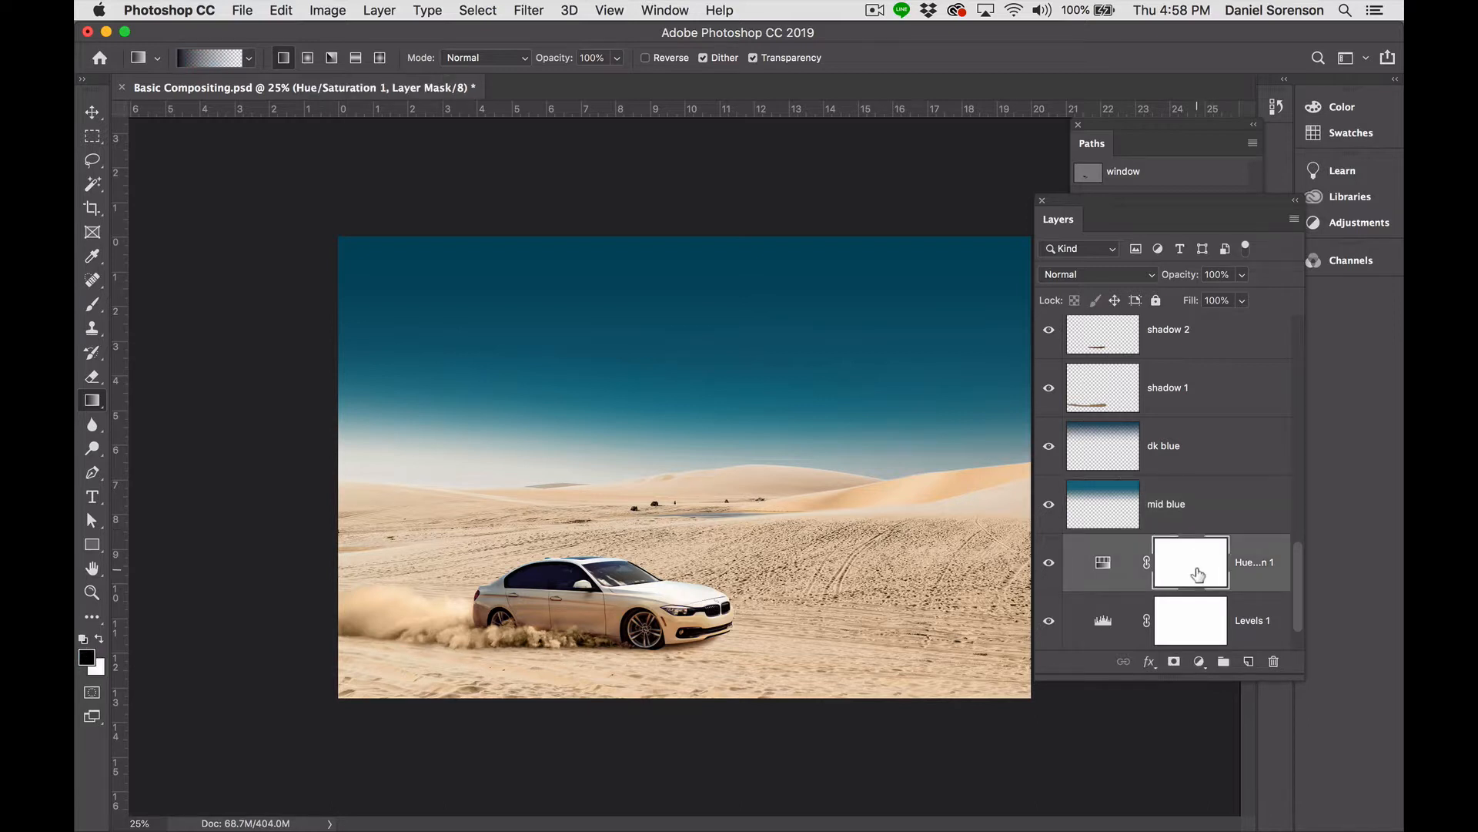
pyautogui.press('super+shift+n')
pyautogui.press('BackSpace')
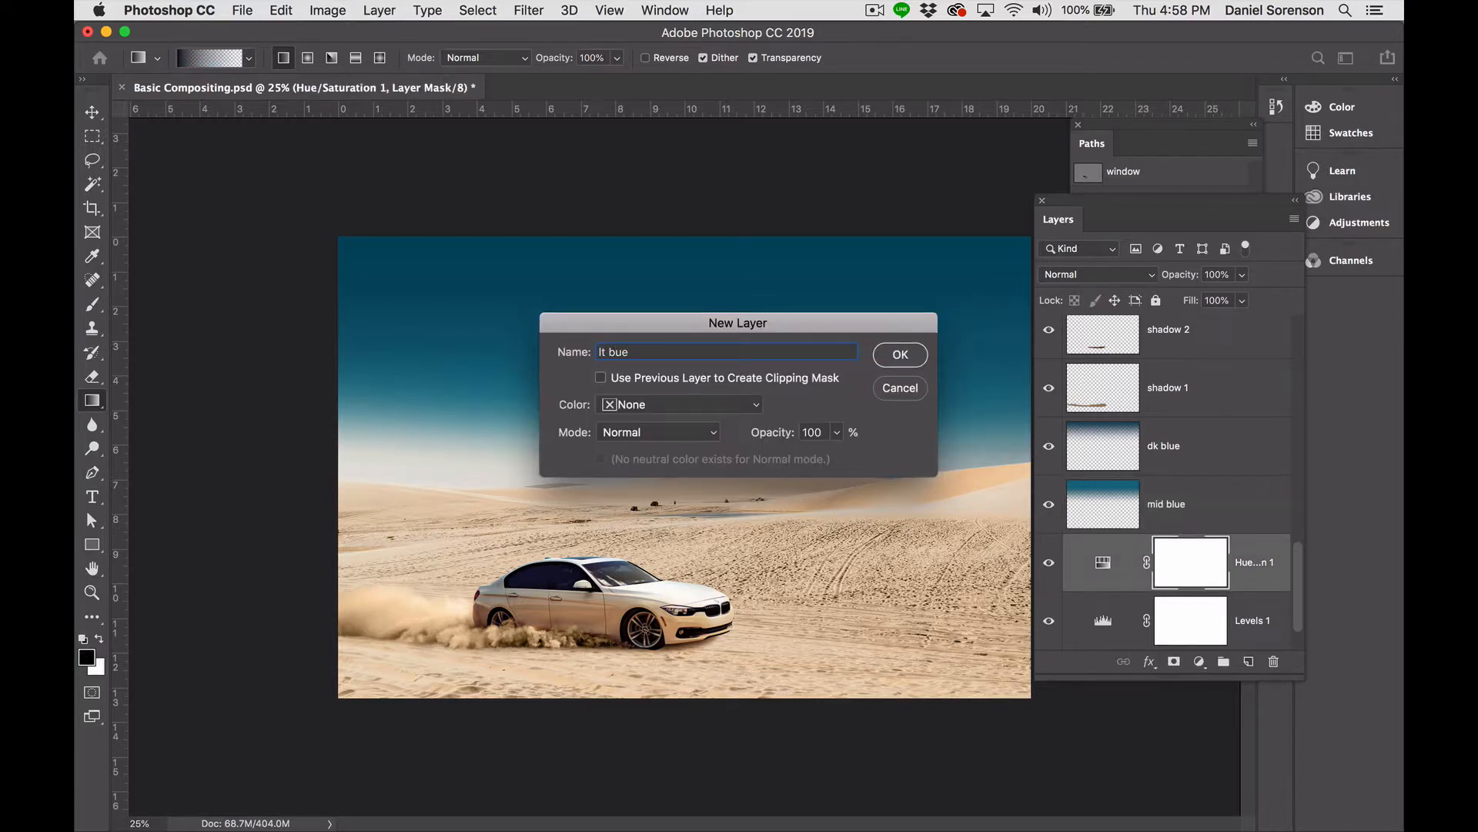
pyautogui.write('lt bue')
pyautogui.click(918, 357)
# Sample the pale blue low in the sky and set the foreground color to the brighter light blue 45bcd1.
pyautogui.press('i')
pyautogui.click(537, 439)
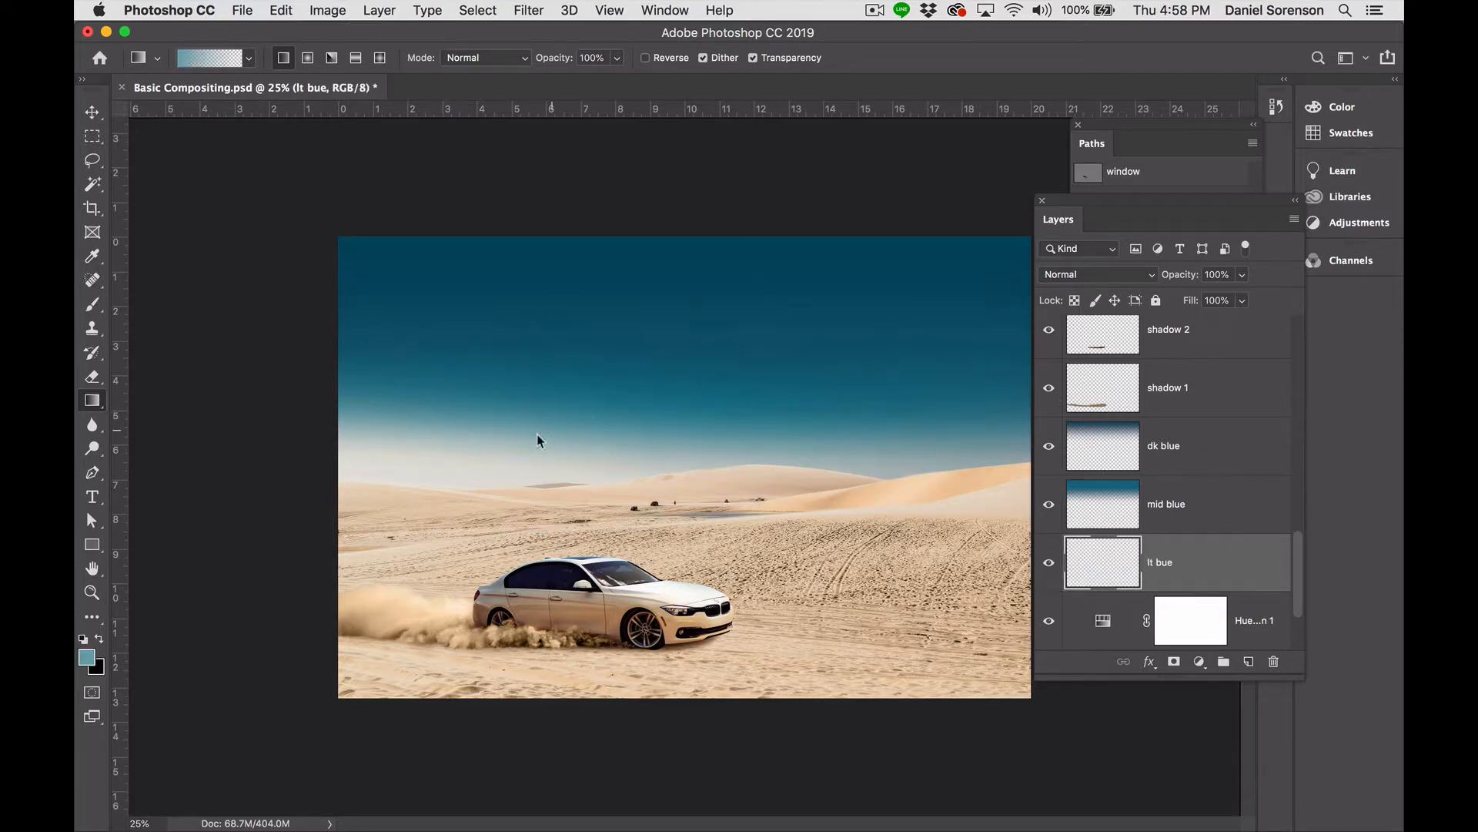
pyautogui.click(87, 656)
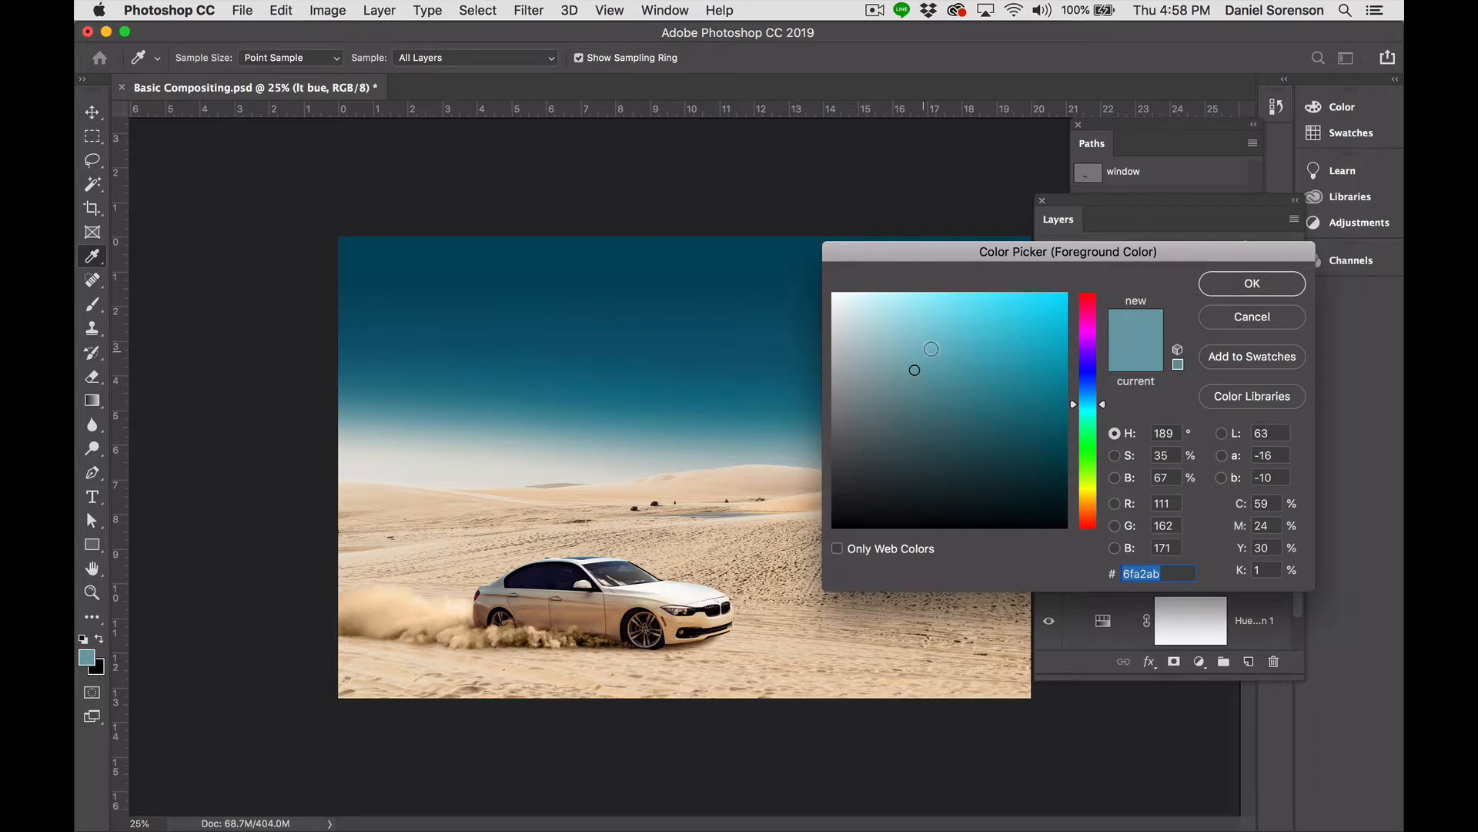
pyautogui.moveTo(932, 347); pyautogui.dragTo(947, 341)
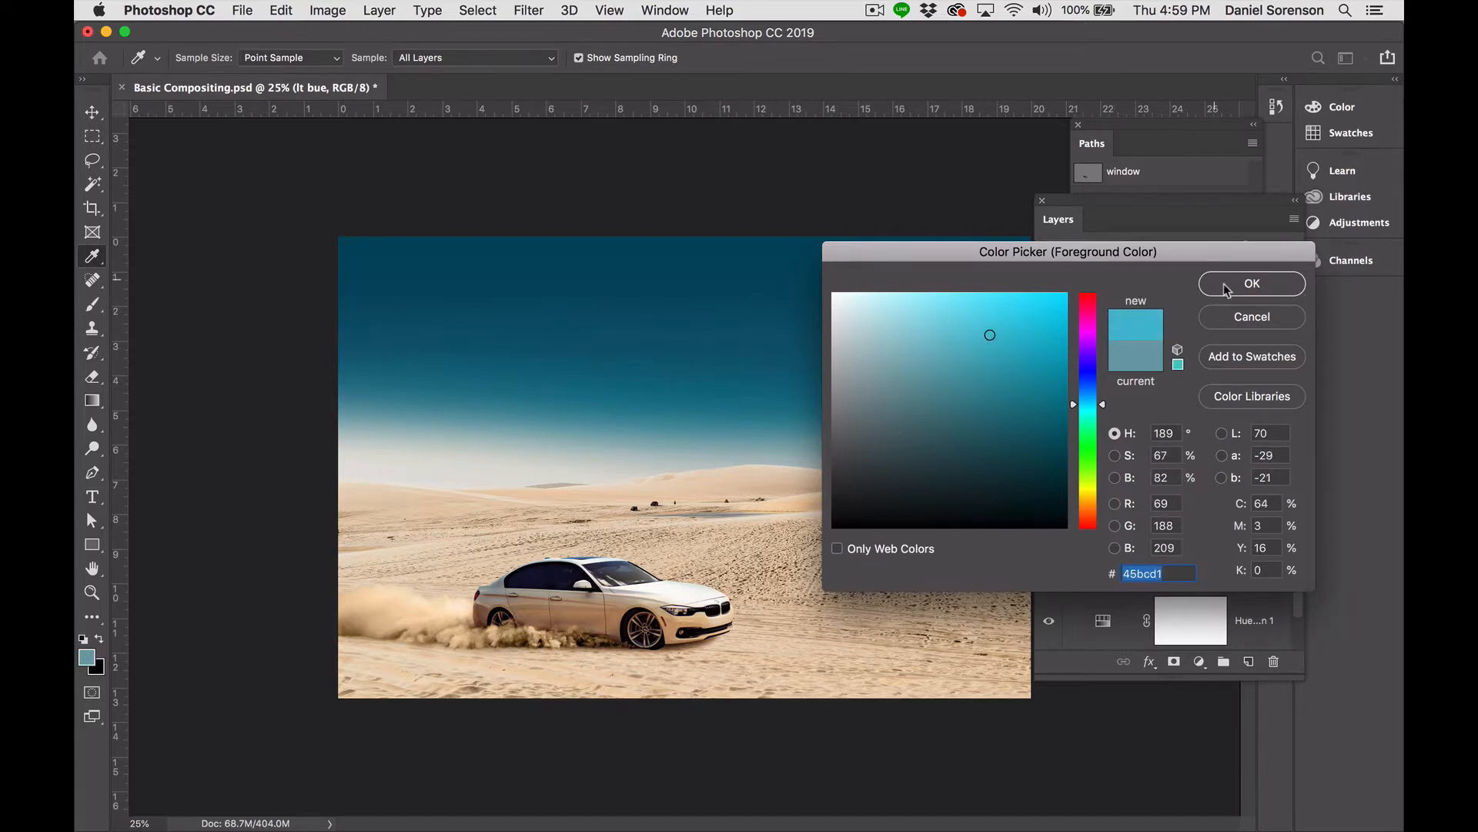
pyautogui.click(1252, 284)
# Draw a linear light blue foreground-to-transparent gradient from mid-sky down toward the horizon on the lt bue layer.
pyautogui.press('g')
pyautogui.moveTo(736, 354); pyautogui.dragTo(734, 379)
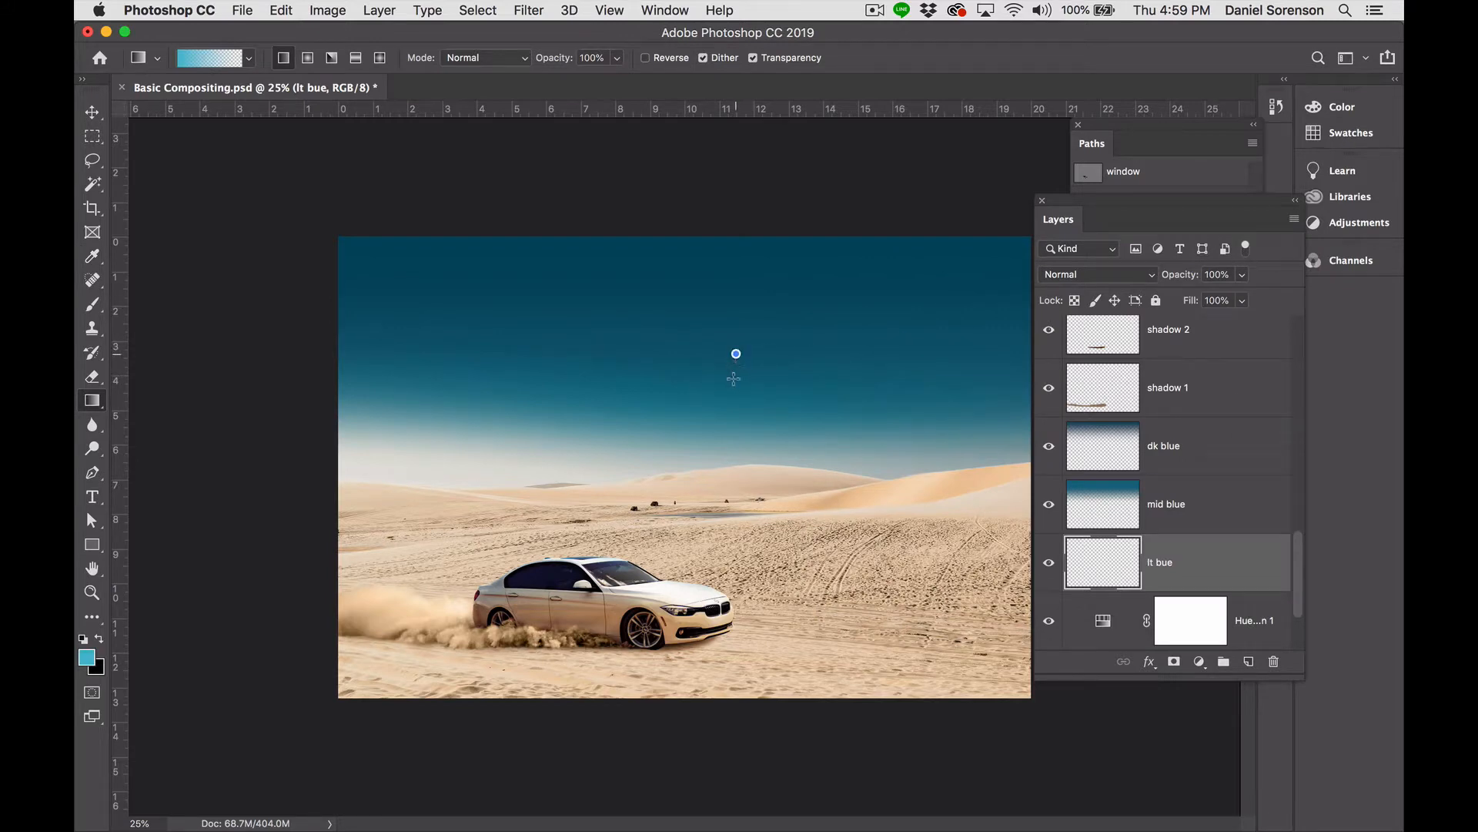
pyautogui.moveTo(728, 455); pyautogui.dragTo(730, 457)
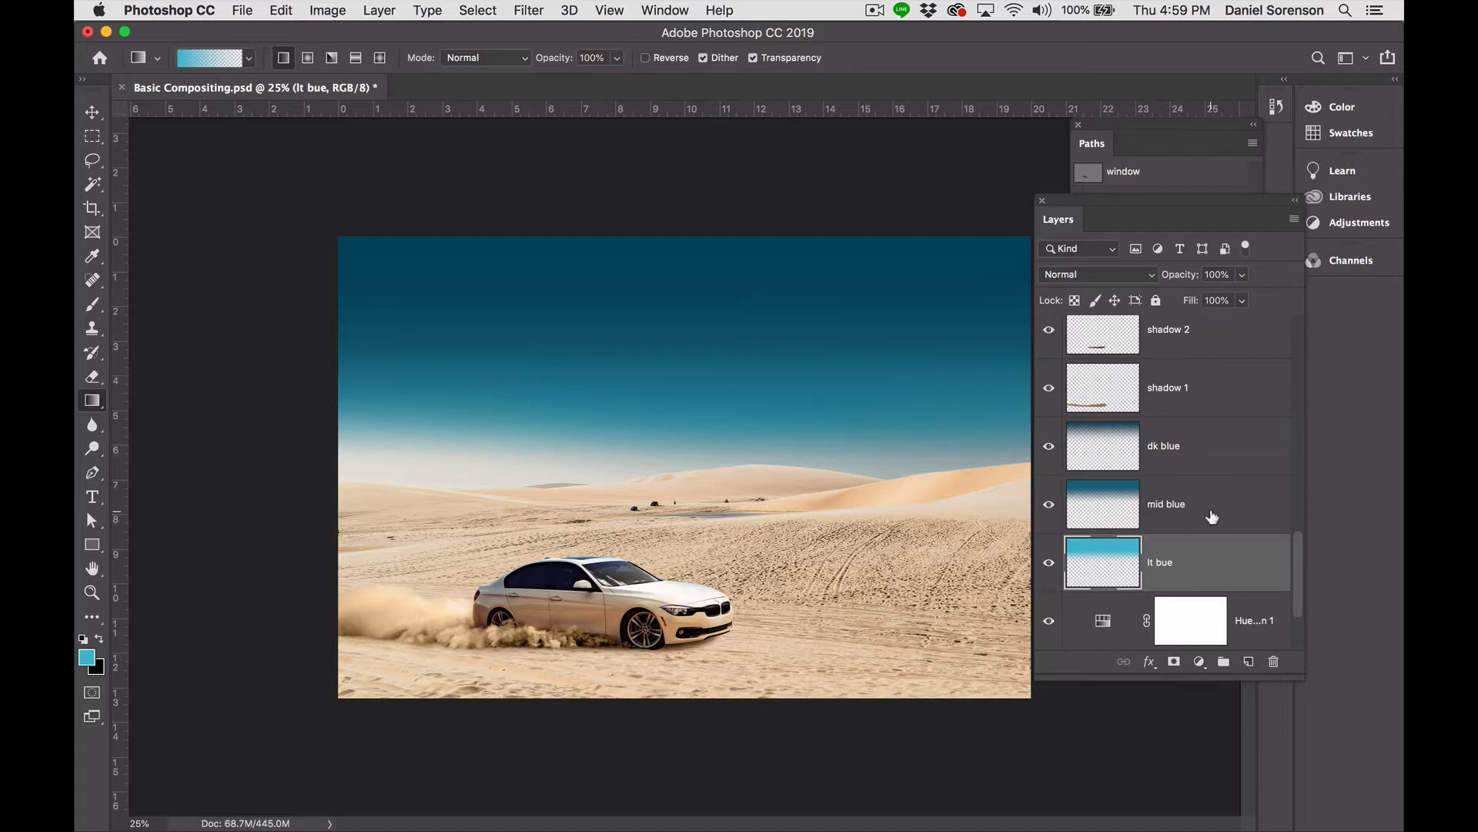
# Merge the dk blue, mid blue and lt bue layers and mask the merged layer with black gradients rising from the horizon.
pyautogui.keyDown('shift'); pyautogui.click(1206, 449); pyautogui.keyUp('shift')
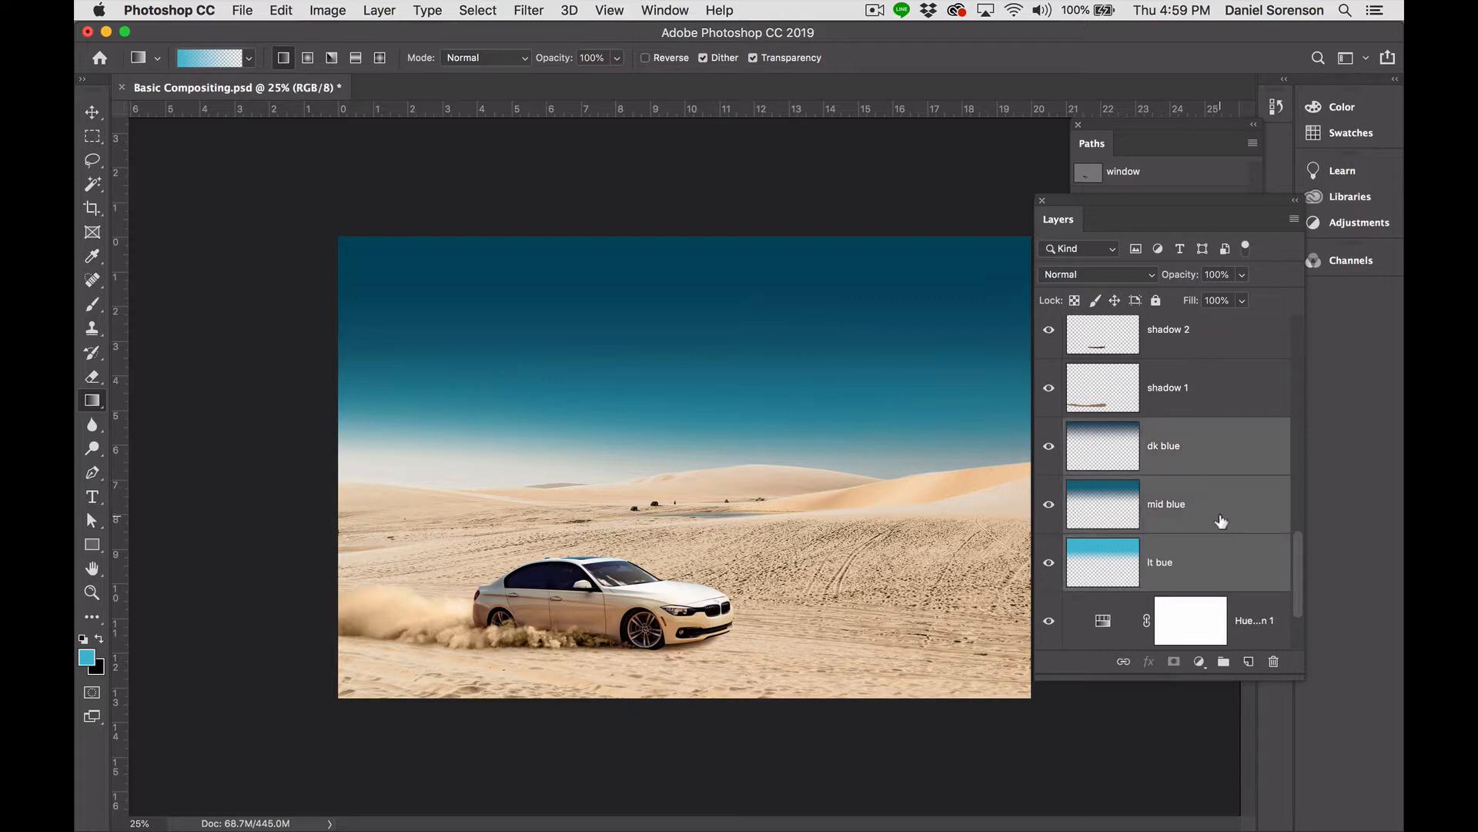
pyautogui.press('super+e')
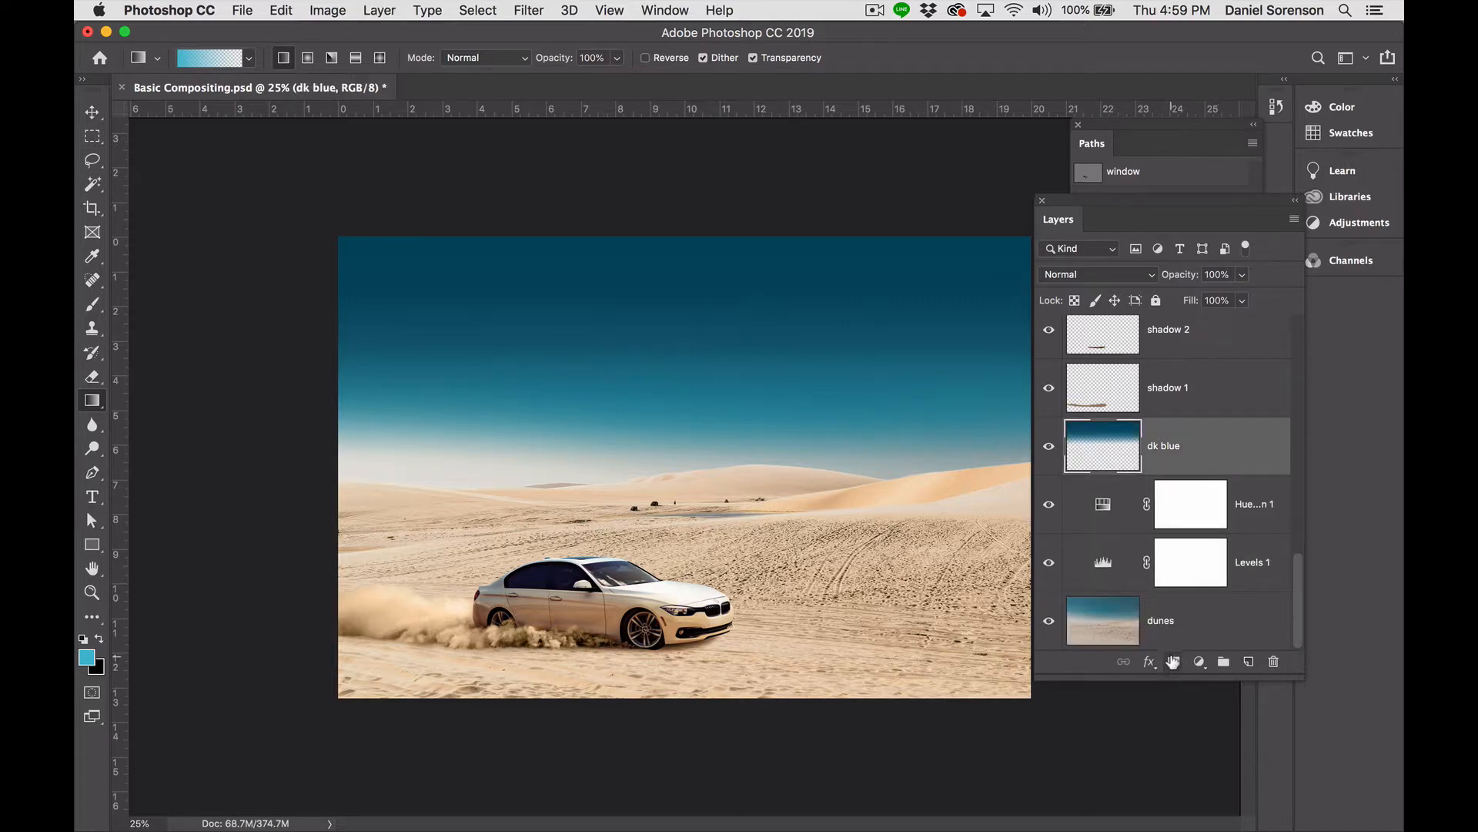
pyautogui.click(1173, 662)
pyautogui.moveTo(745, 481); pyautogui.dragTo(743, 412)
pyautogui.moveTo(767, 485); pyautogui.dragTo(771, 437)
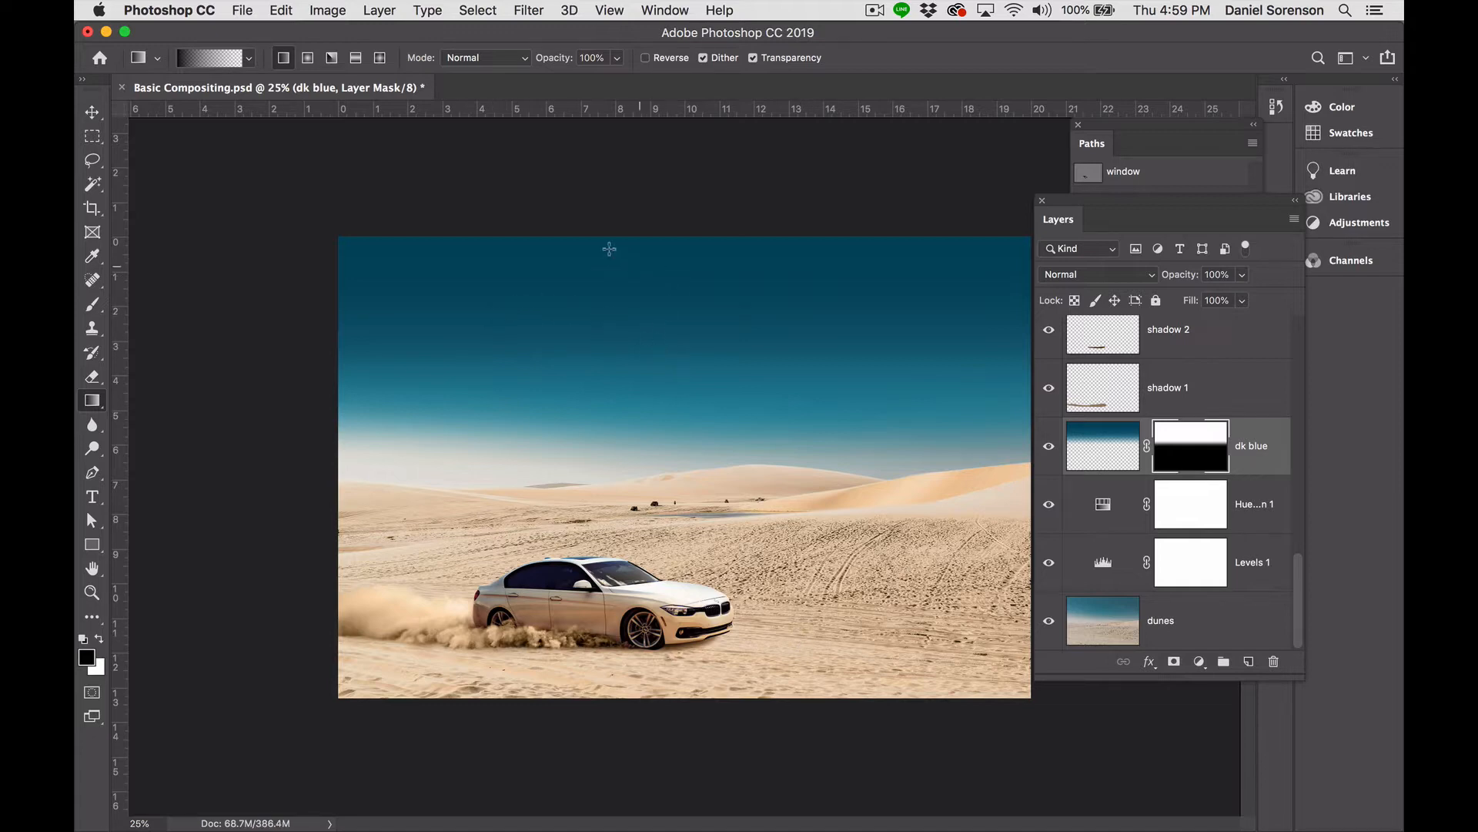
pyautogui.moveTo(623, 213); pyautogui.dragTo(703, 389)
pyautogui.press('super+minus')
pyautogui.press('super+minus')
# Create a layer named "noise" in Overlay mode, filled with 50% gray, and clip it to the dk blue layer.
pyautogui.click(1088, 441)
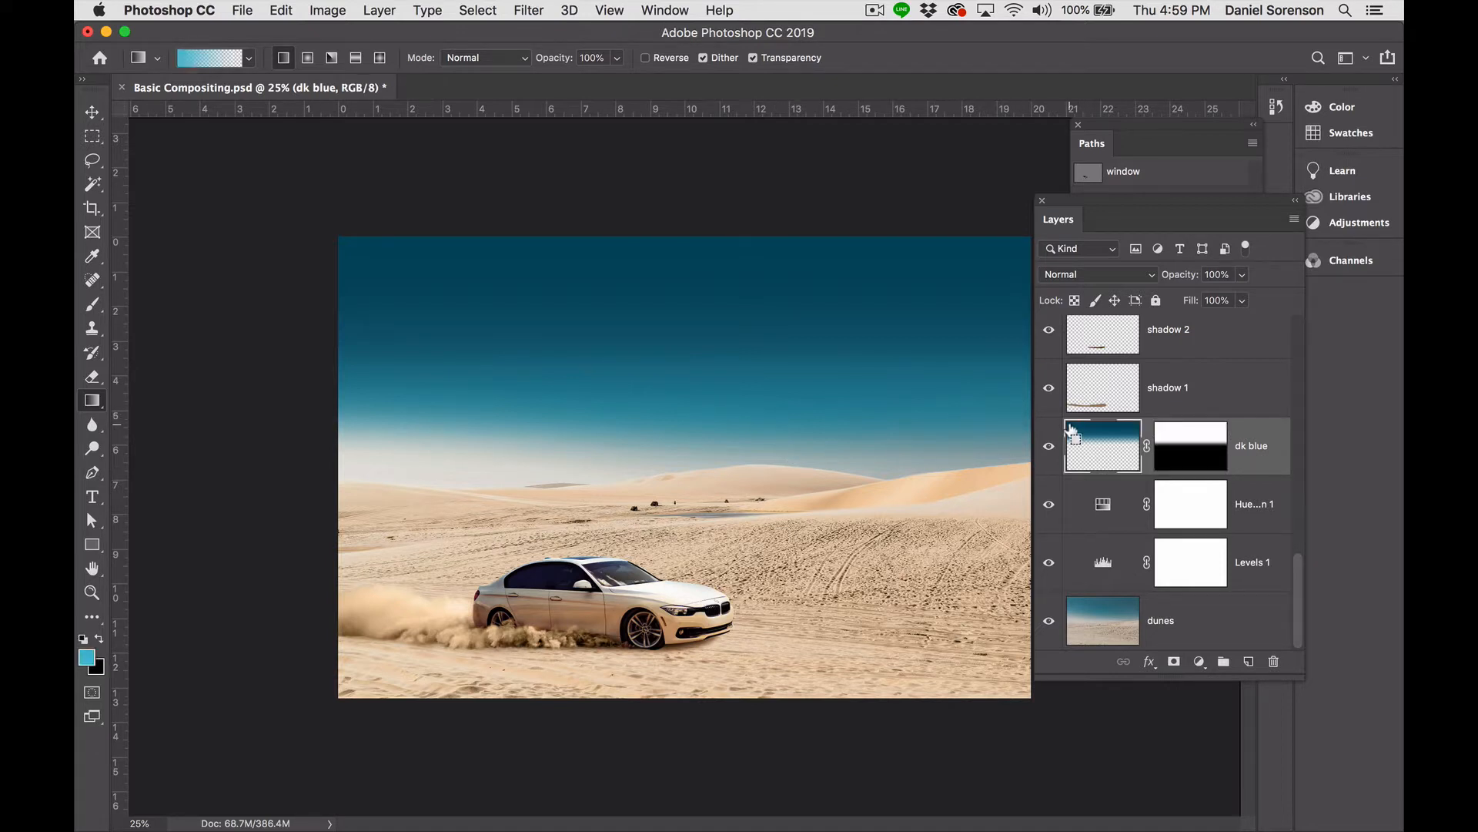
pyautogui.press('super+shift+n')
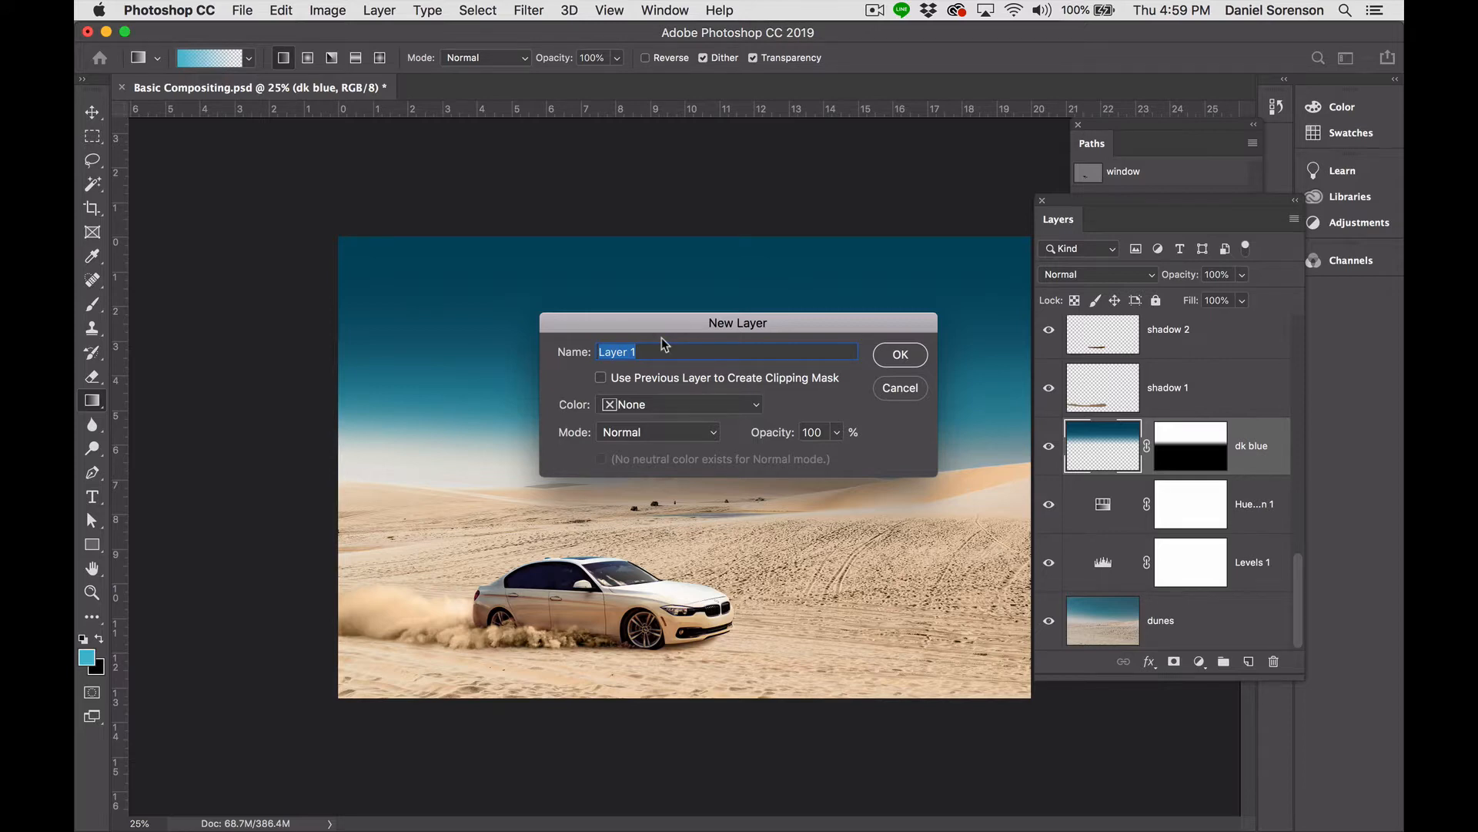
pyautogui.write('noise')
pyautogui.click(659, 432)
pyautogui.click(639, 652)
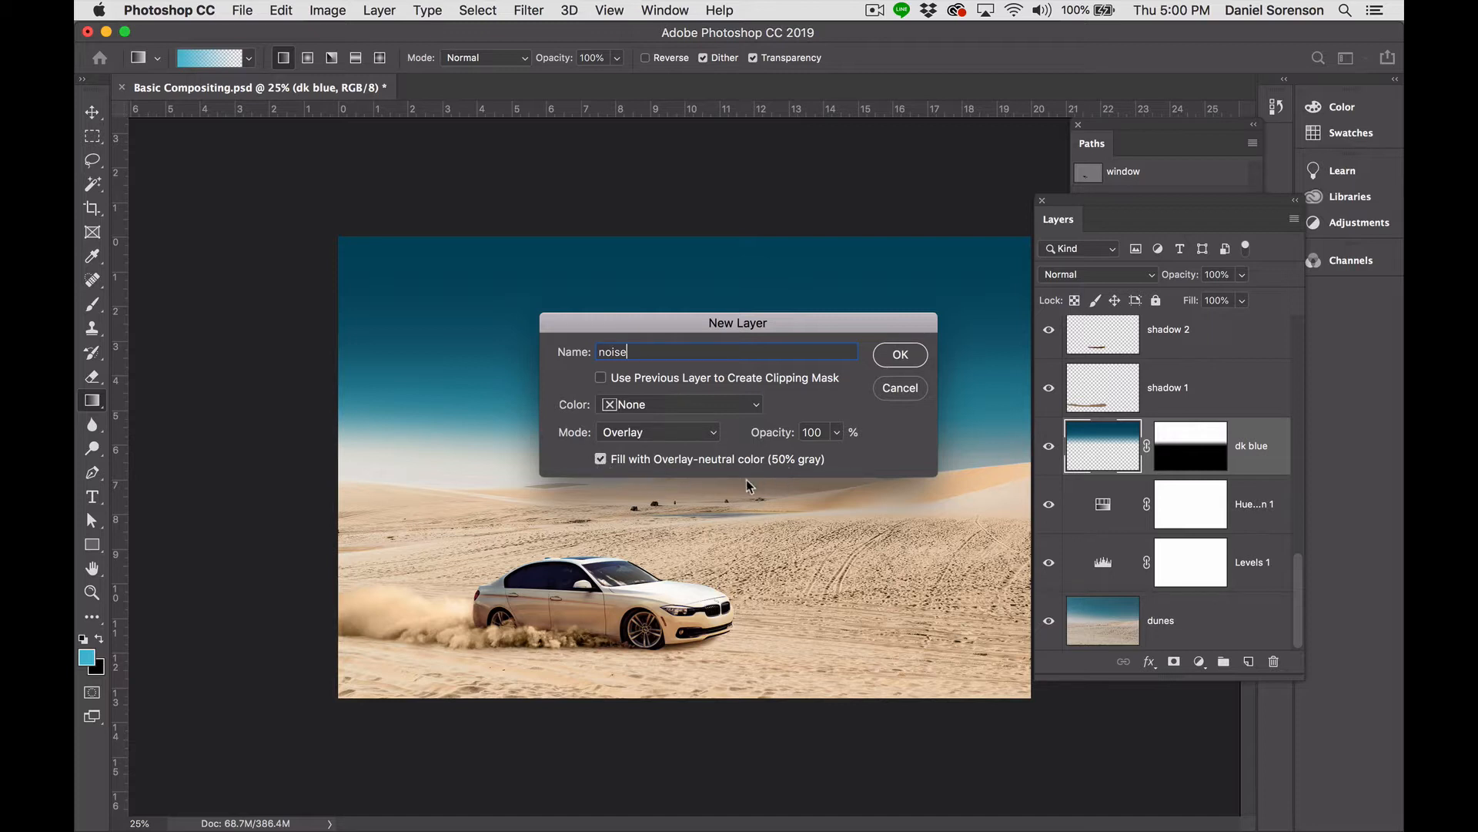
pyautogui.click(904, 359)
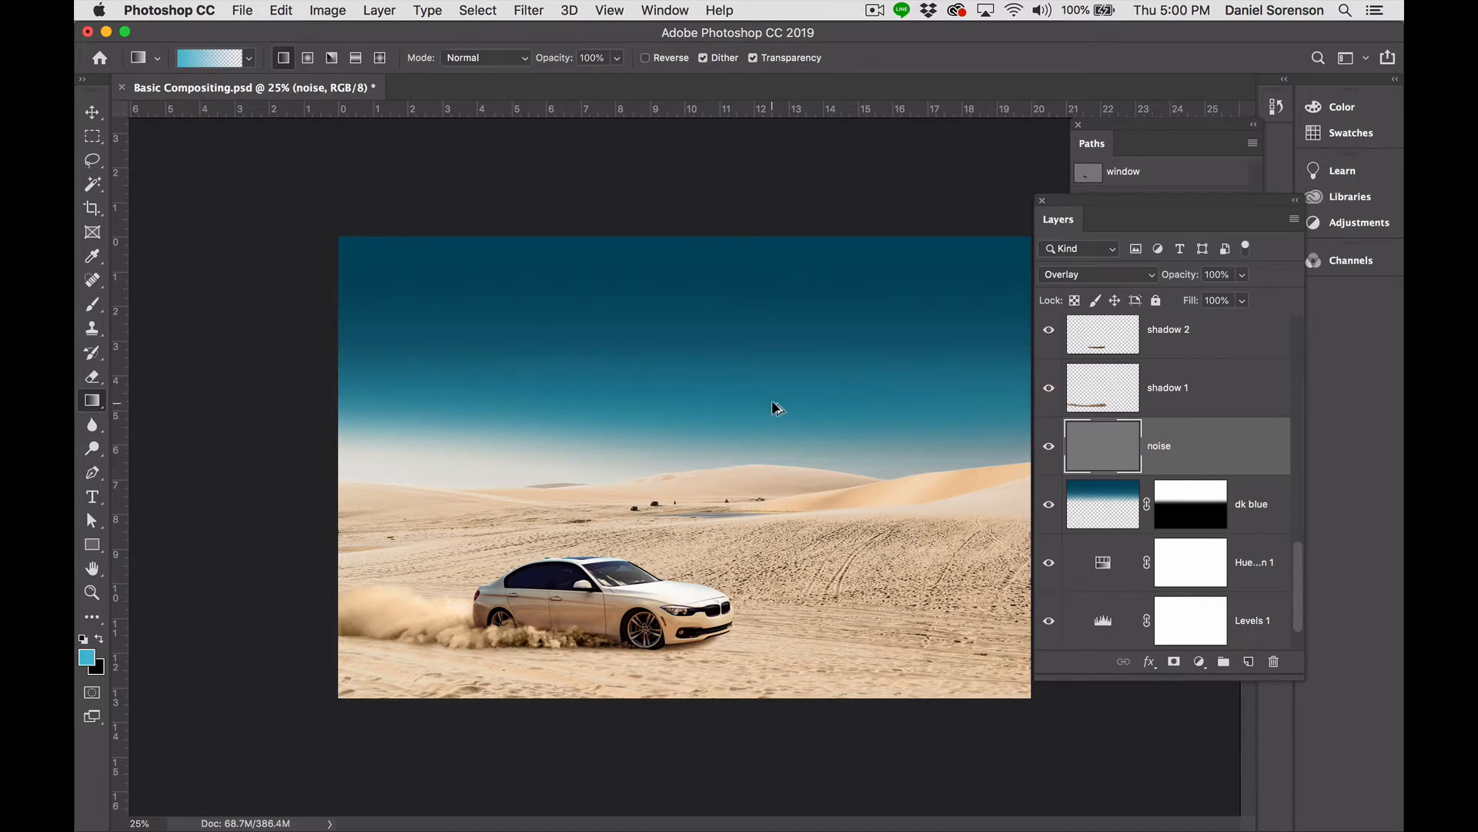
pyautogui.press('alt+super+g')
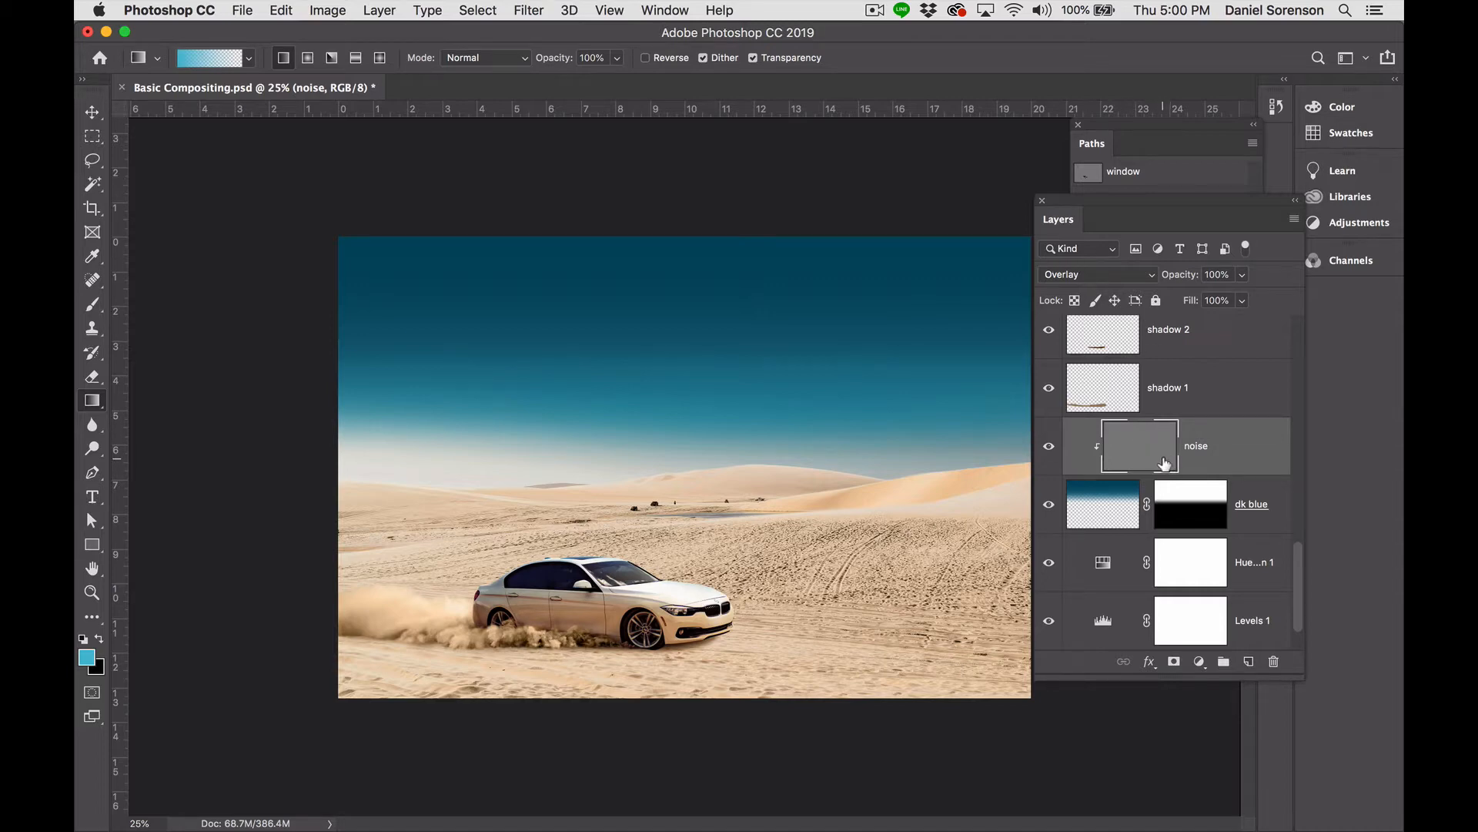
# Apply the Add Noise filter to the noise layer with an amount of 18.92% and Uniform distribution.
pyautogui.click(531, 11)
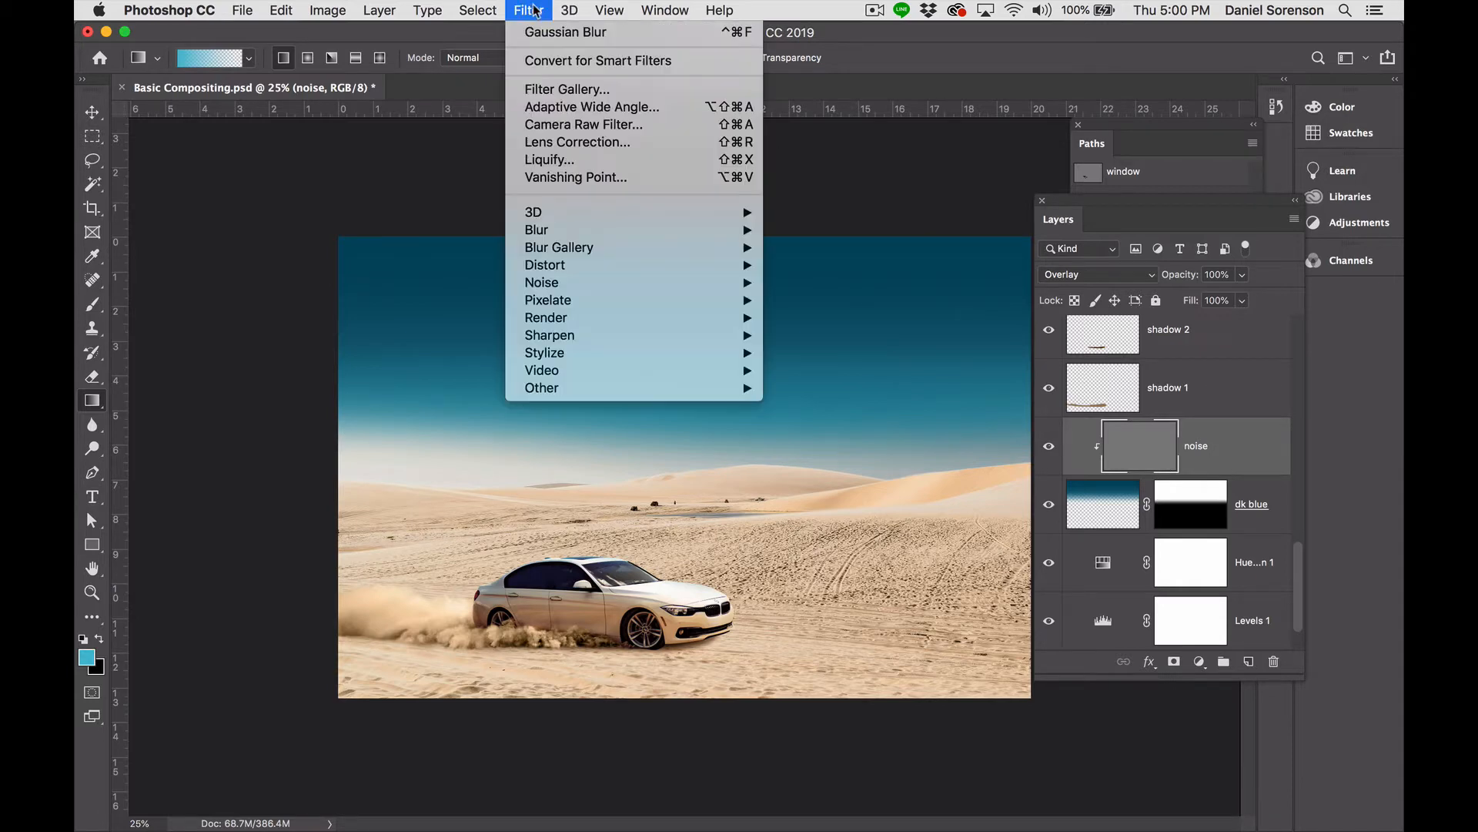
pyautogui.moveTo(569, 284)
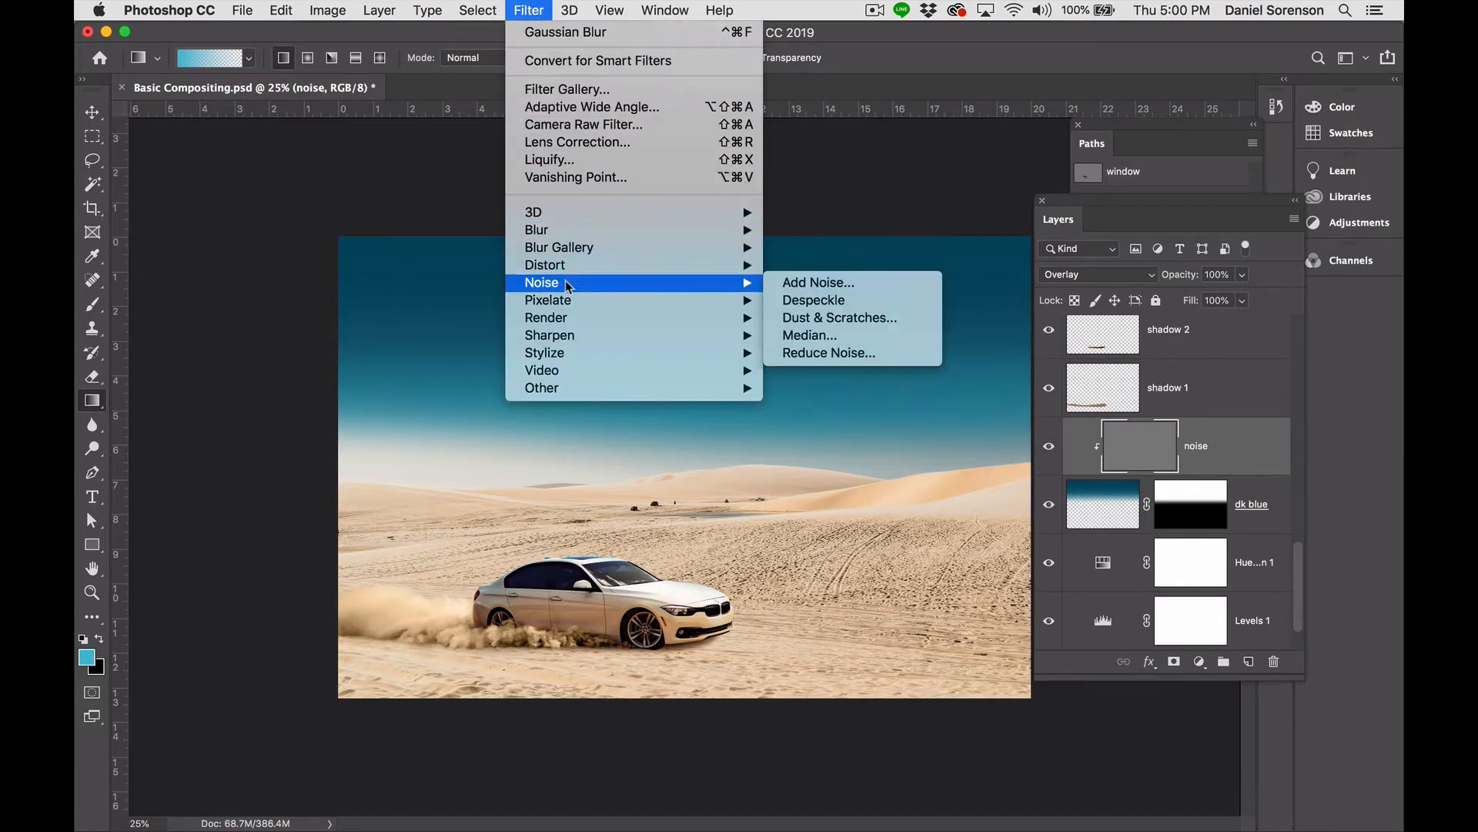
pyautogui.click(788, 285)
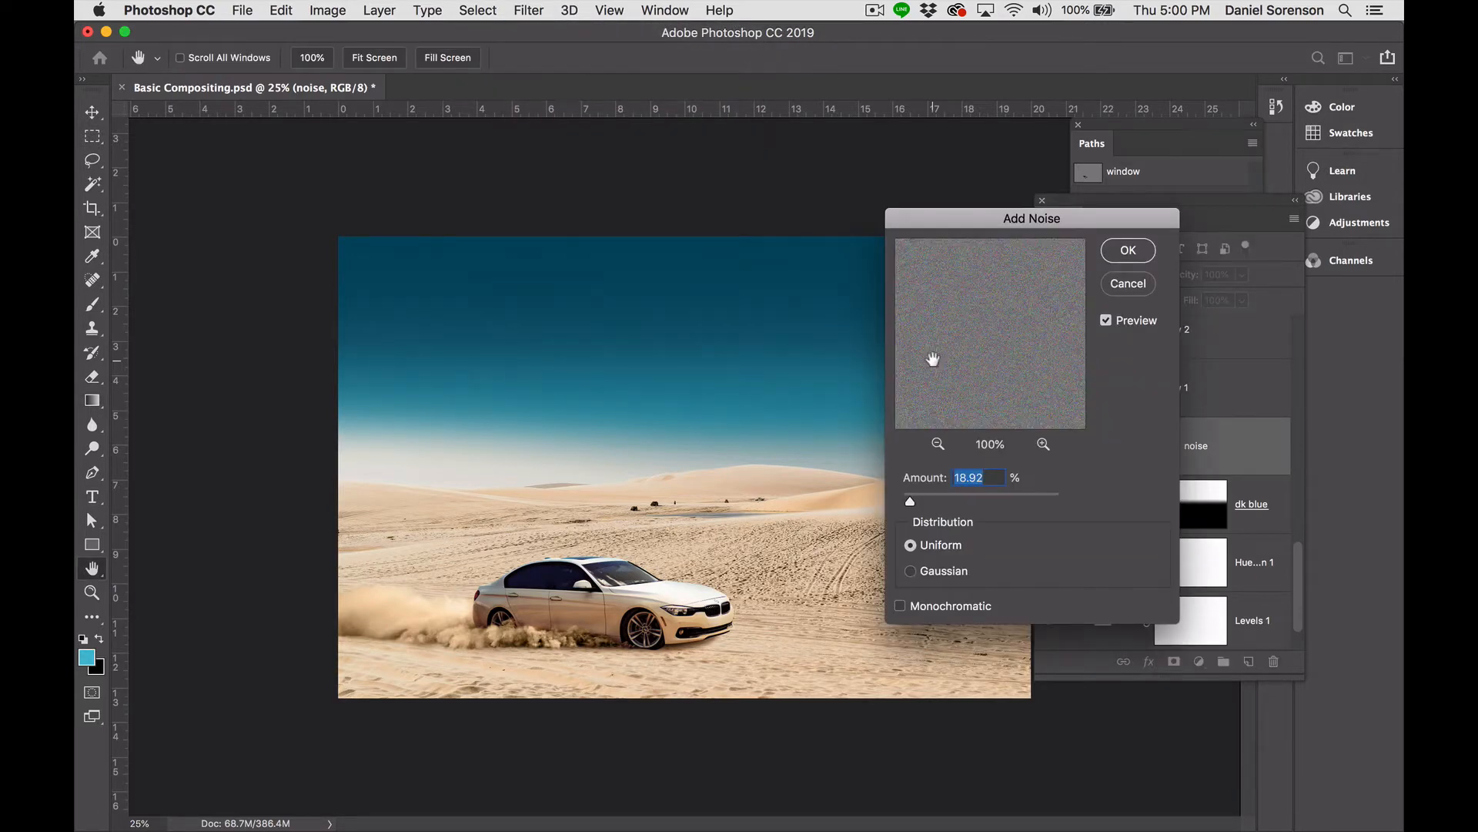
pyautogui.moveTo(529, 324); pyautogui.dragTo(588, 383)
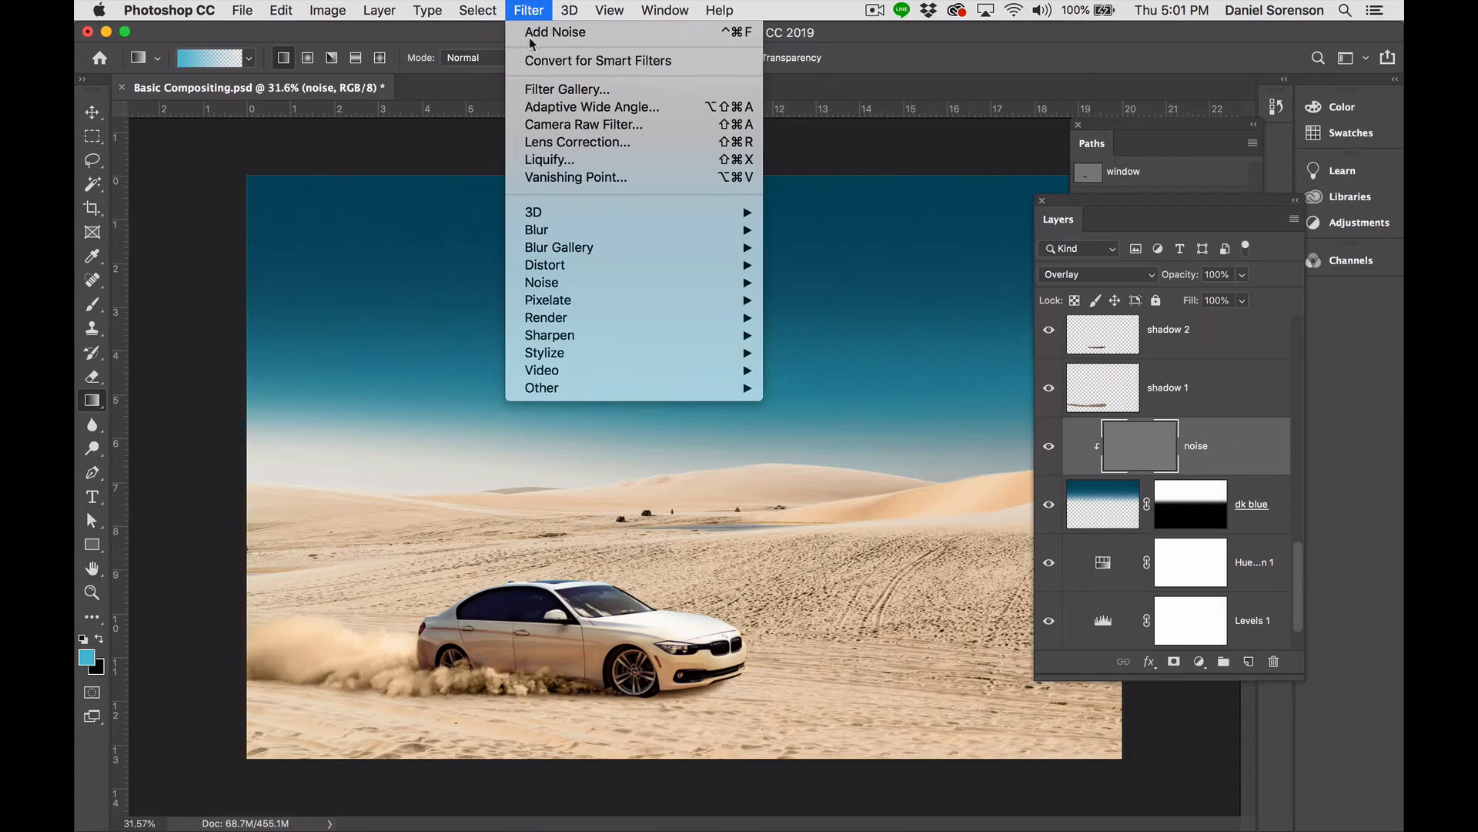
# Soften the noise layer with a Gaussian Blur of 1.2 pixels radius.
pyautogui.moveTo(547, 235)
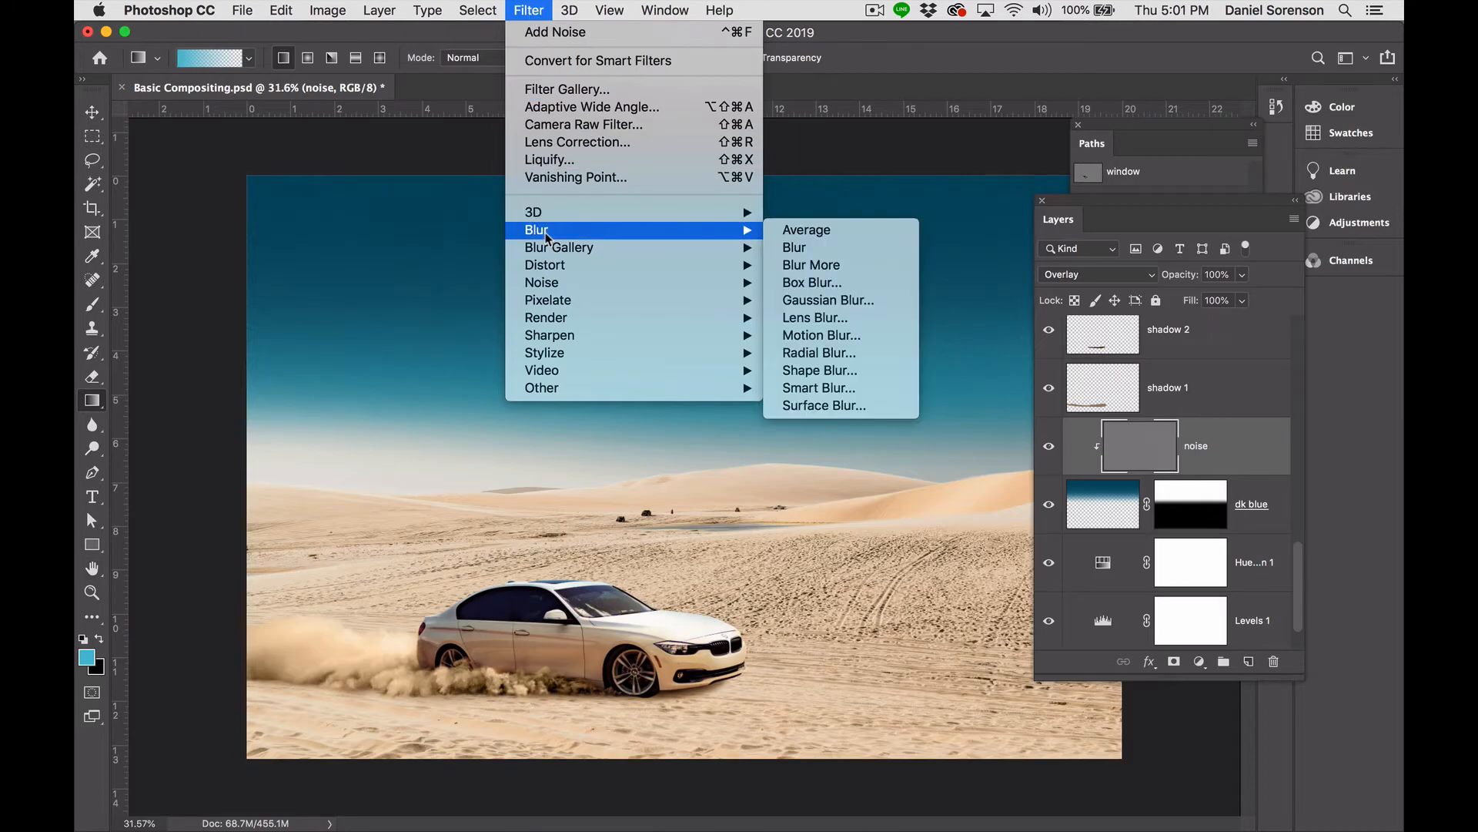
pyautogui.click(828, 299)
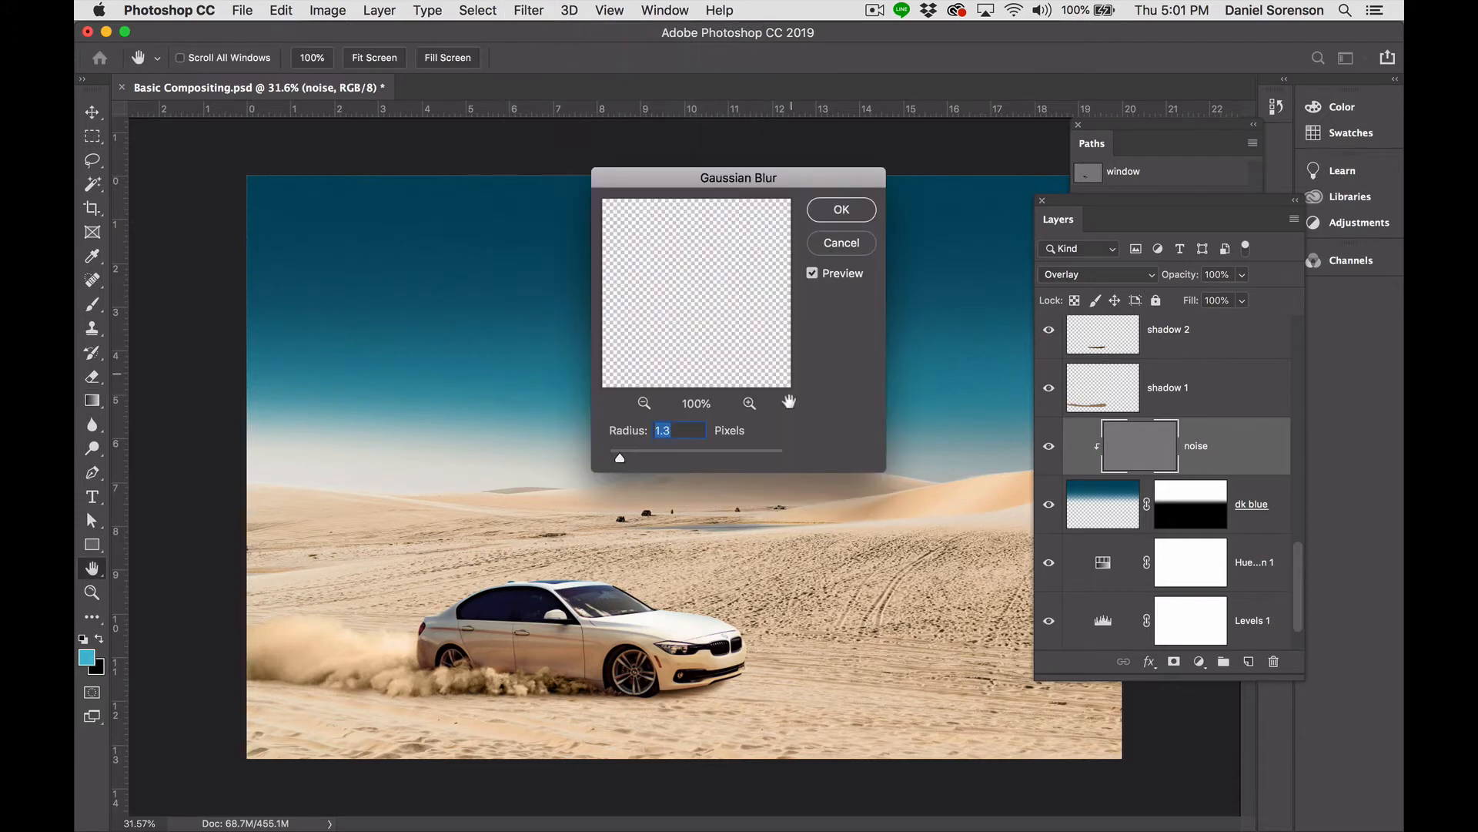
pyautogui.moveTo(623, 455); pyautogui.dragTo(621, 461)
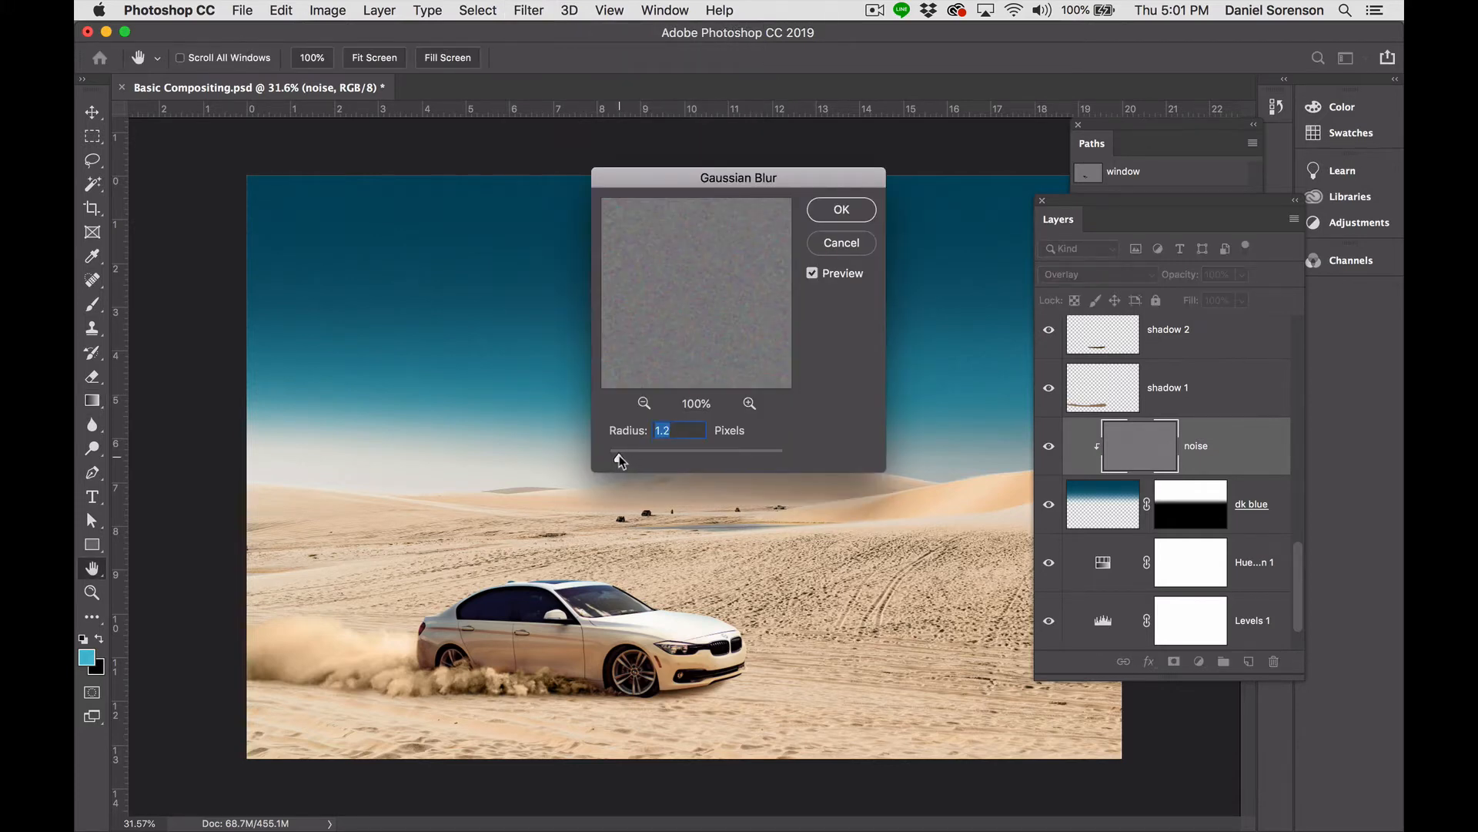
pyautogui.moveTo(438, 264); pyautogui.dragTo(528, 356)
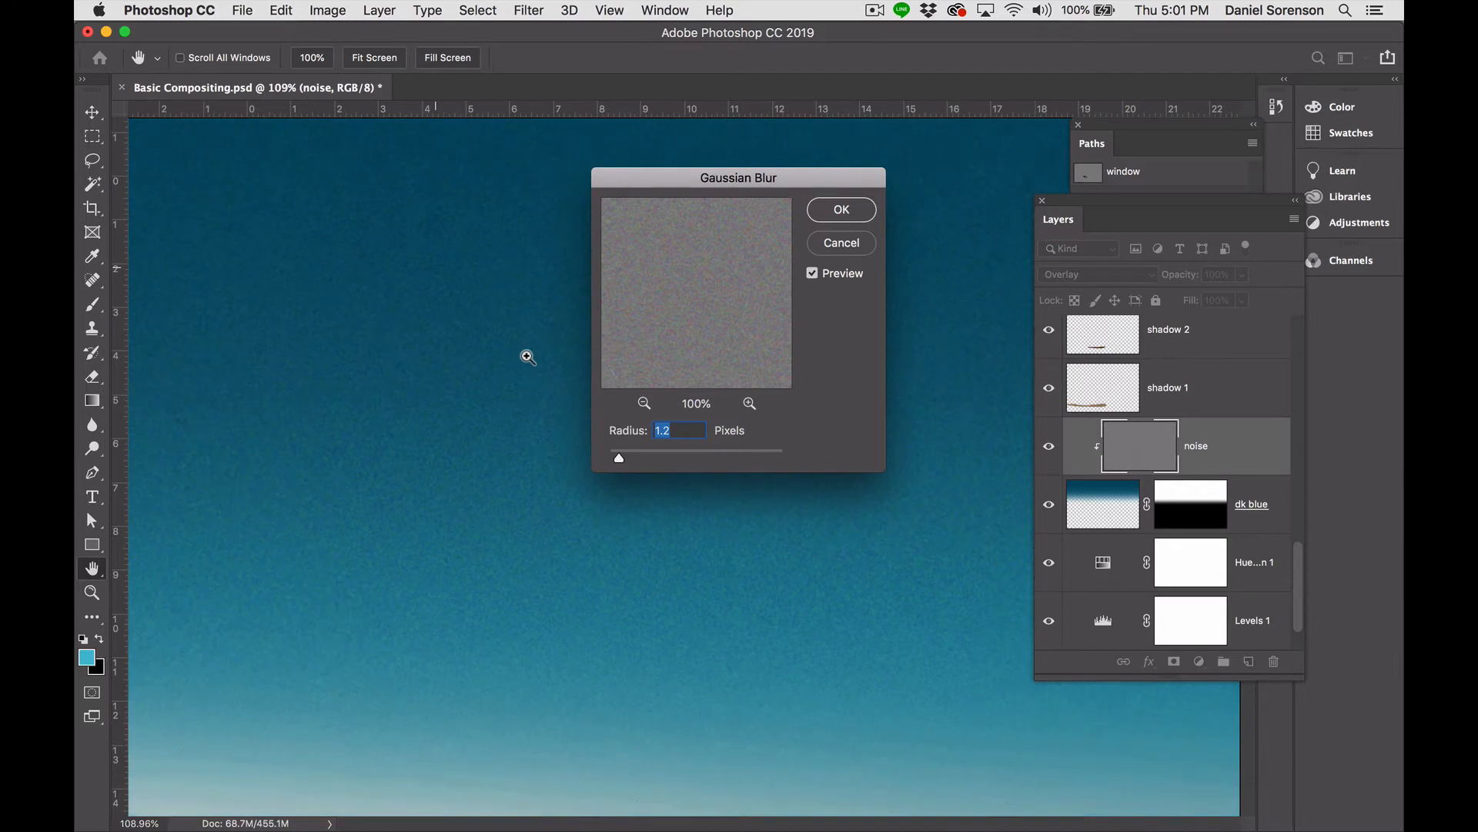
pyautogui.click(842, 208)
# Reduce the noise layer's opacity to 60% and fit the whole image in view.
pyautogui.click(1242, 275)
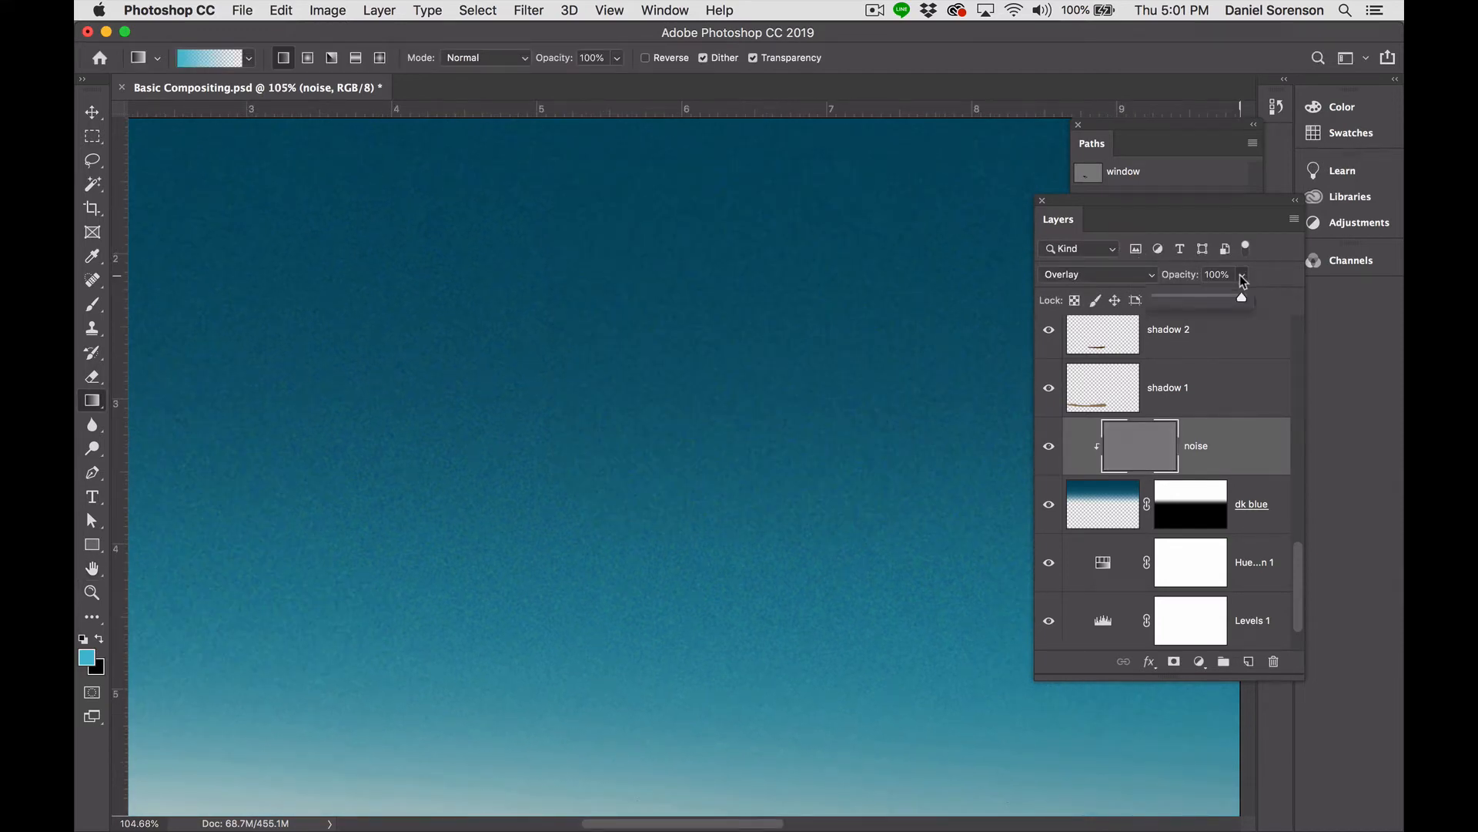
pyautogui.moveTo(1226, 304); pyautogui.dragTo(1212, 305)
pyautogui.press('super+0')
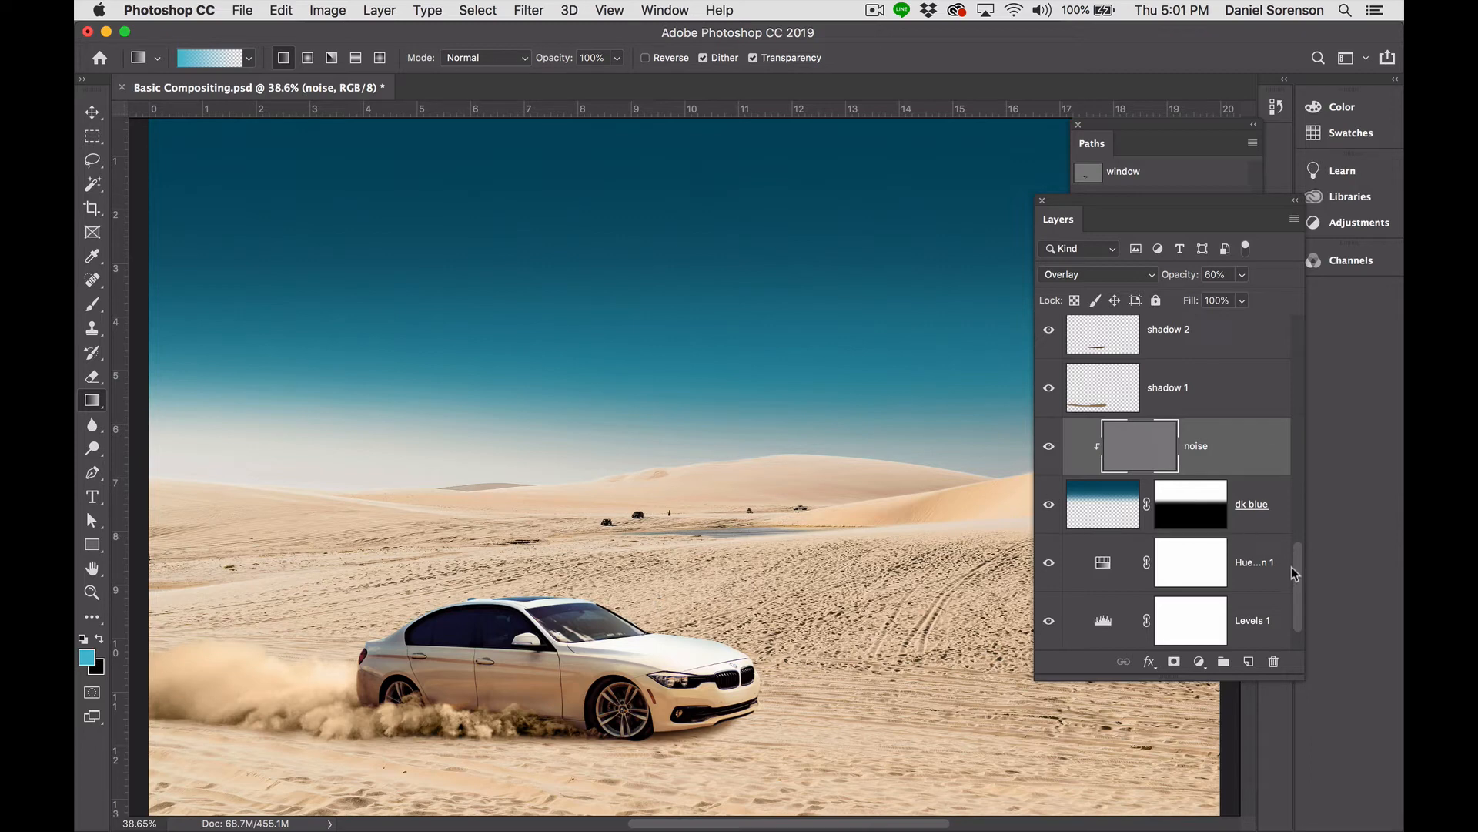
# Select the darken front layer and sample a pale sand color for the Brush tool from the dunes just behind the car.
pyautogui.moveTo(1291, 567); pyautogui.dragTo(1296, 349)
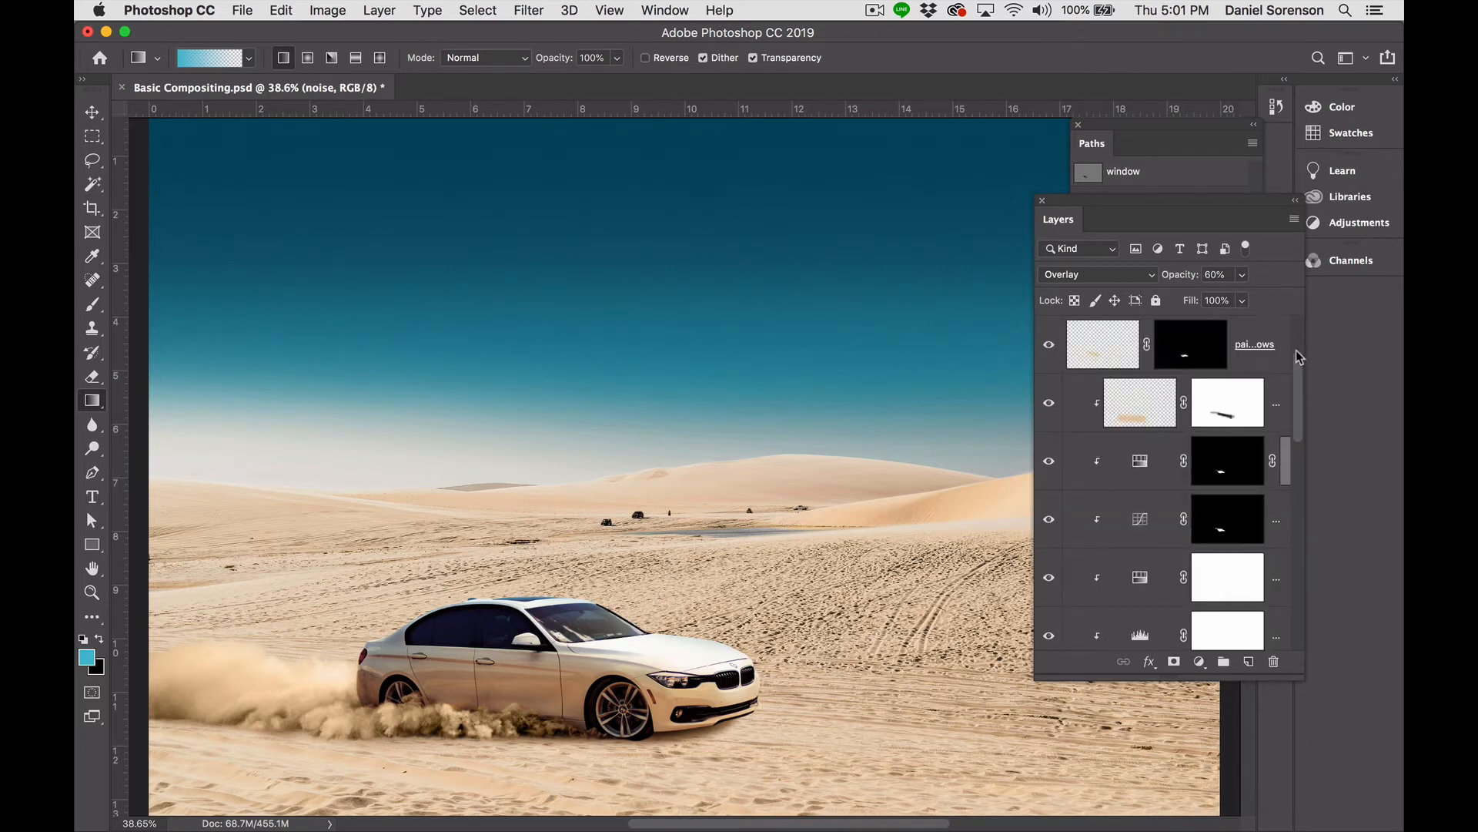
pyautogui.click(1159, 408)
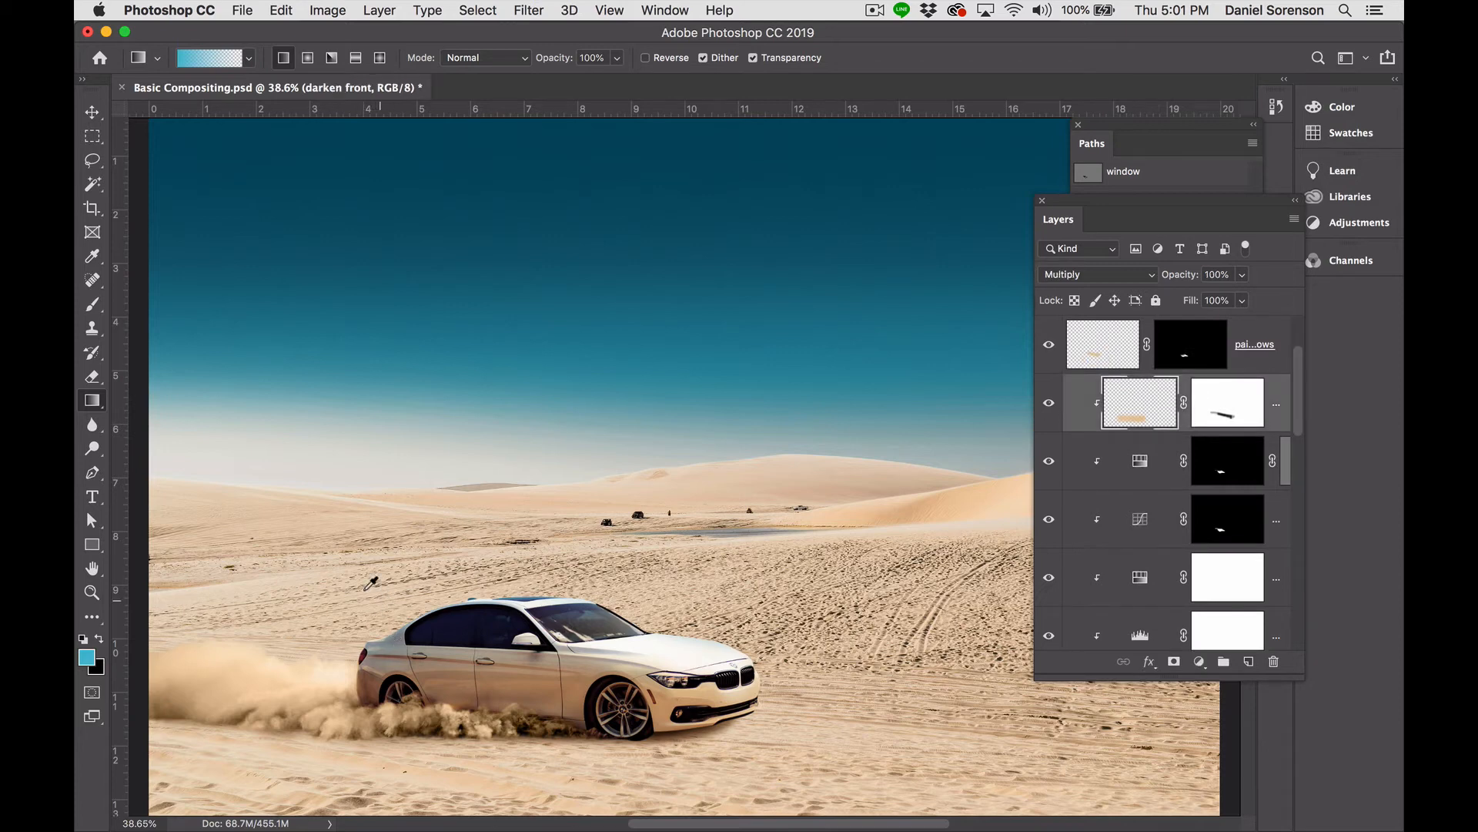
pyautogui.press('b')
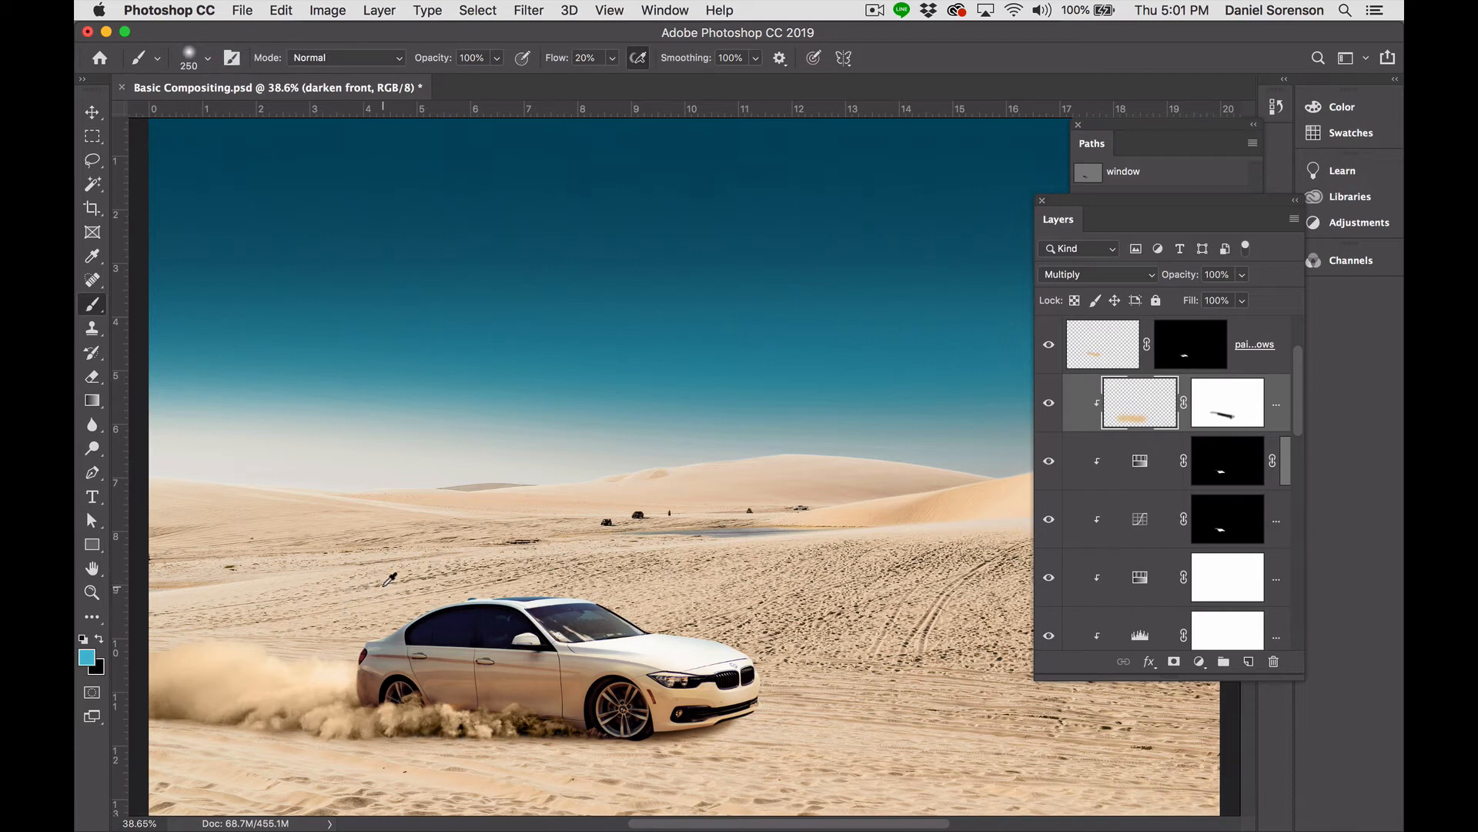
pyautogui.keyDown('alt'); pyautogui.click(381, 584); pyautogui.keyUp('alt')
# Save the Basic Compositing.psd document.
pyautogui.scroll(-3, 918, 700)
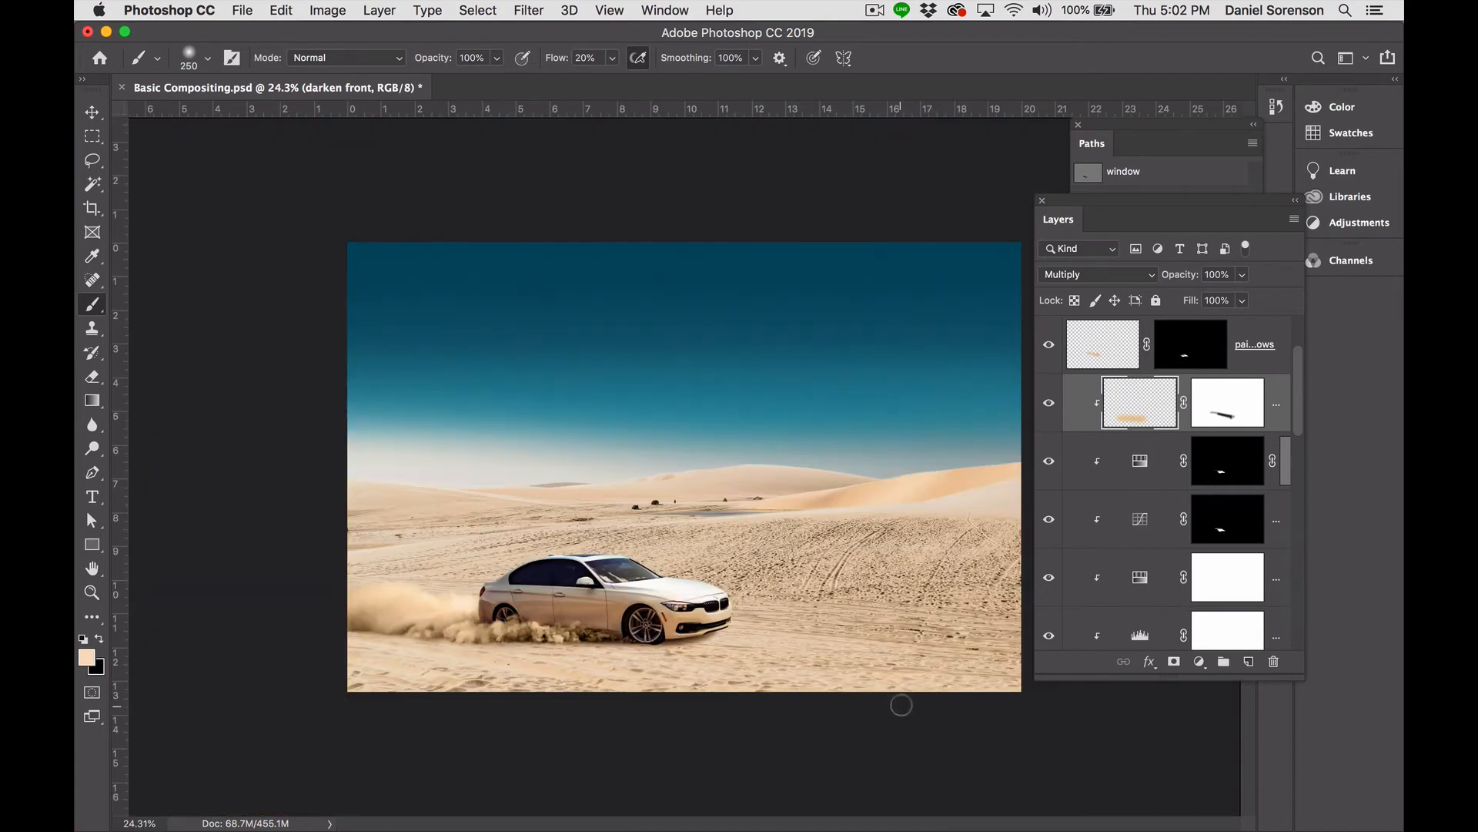
pyautogui.press('super+s')
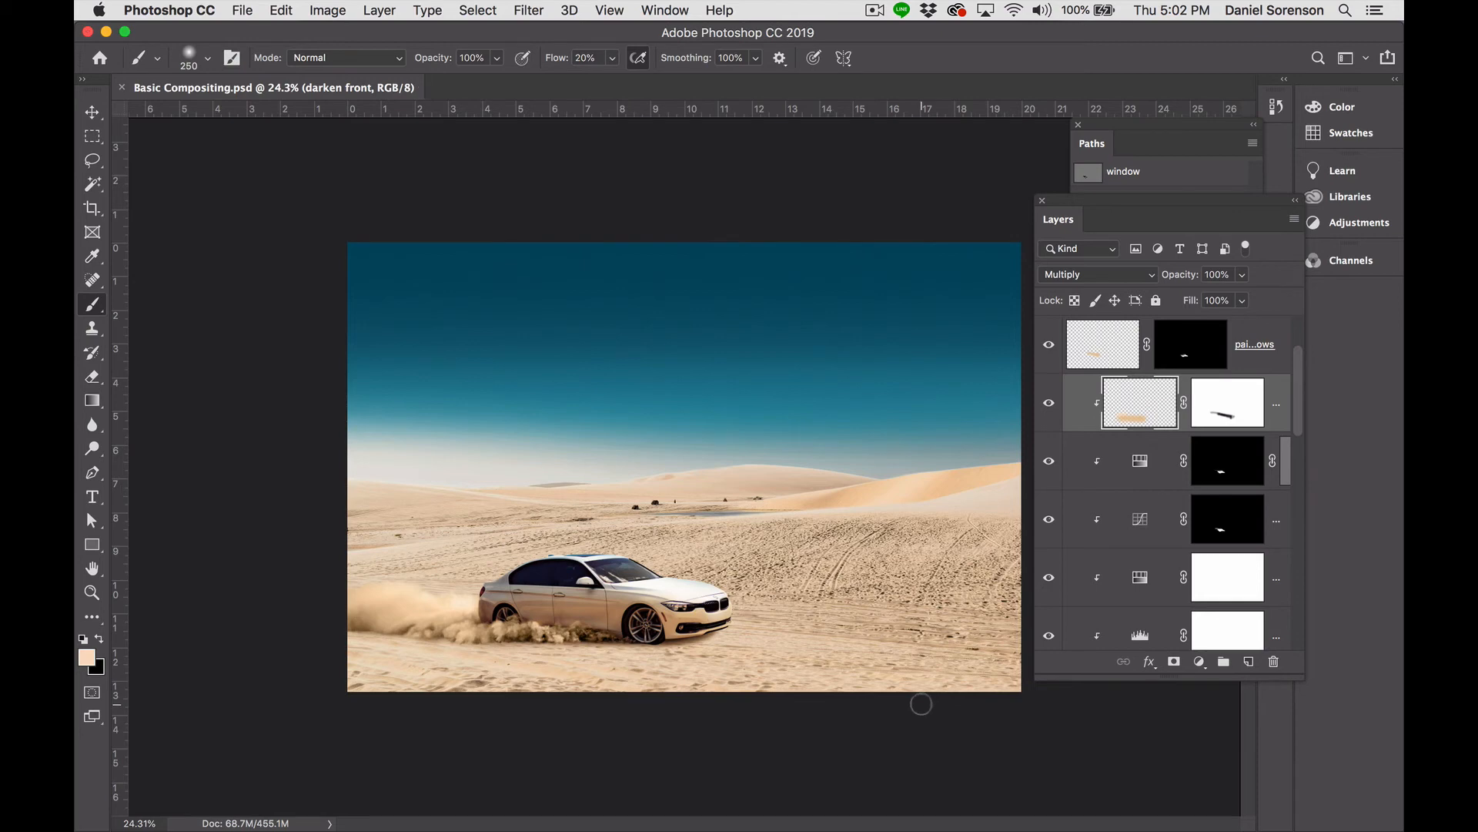